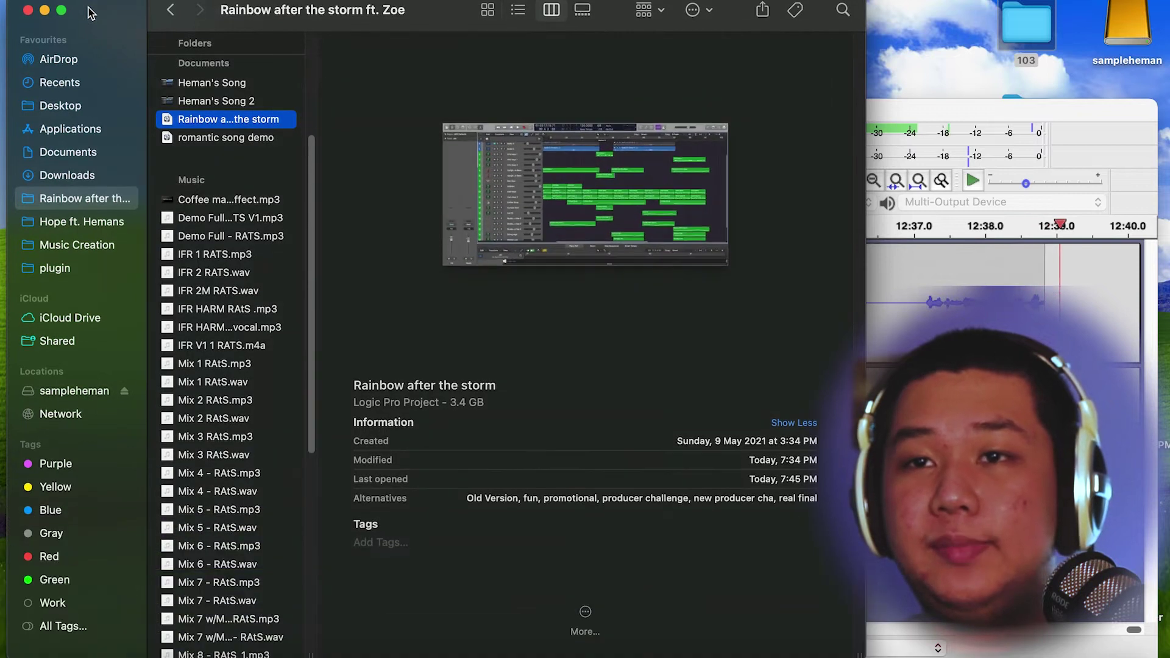
Enlarge the file window and look through the song's exported mixes as far as Mix 9 - RAtS.wav
double_click(864, 398)
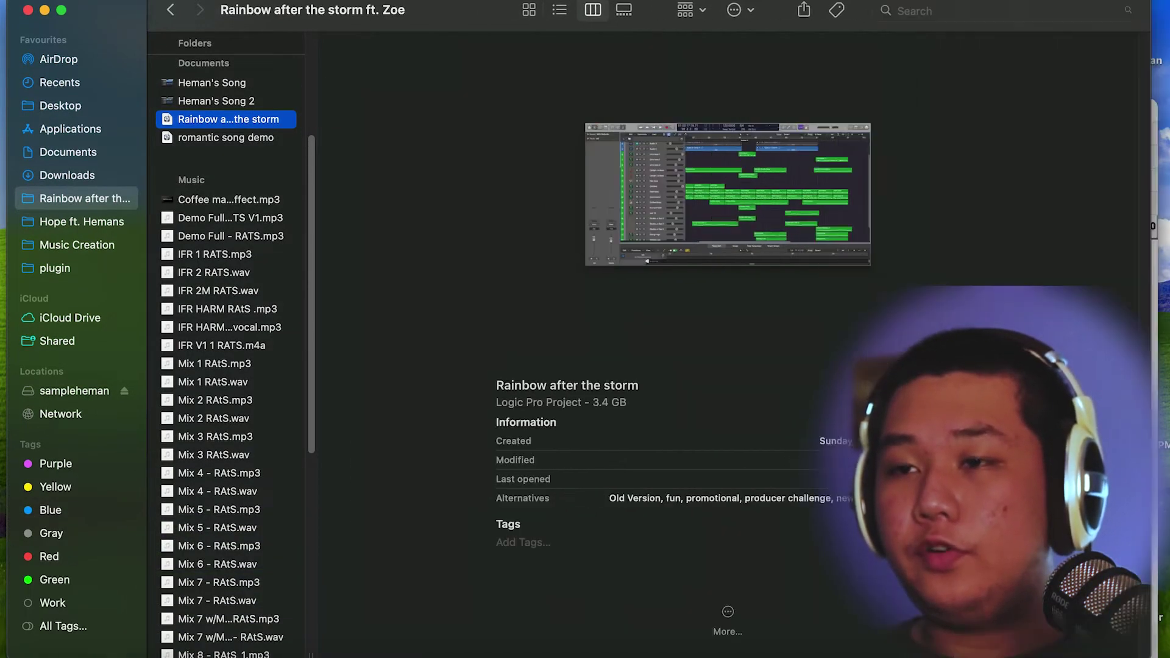
scroll(240, 332, "down", 2)
scroll(239, 332, "down", 6)
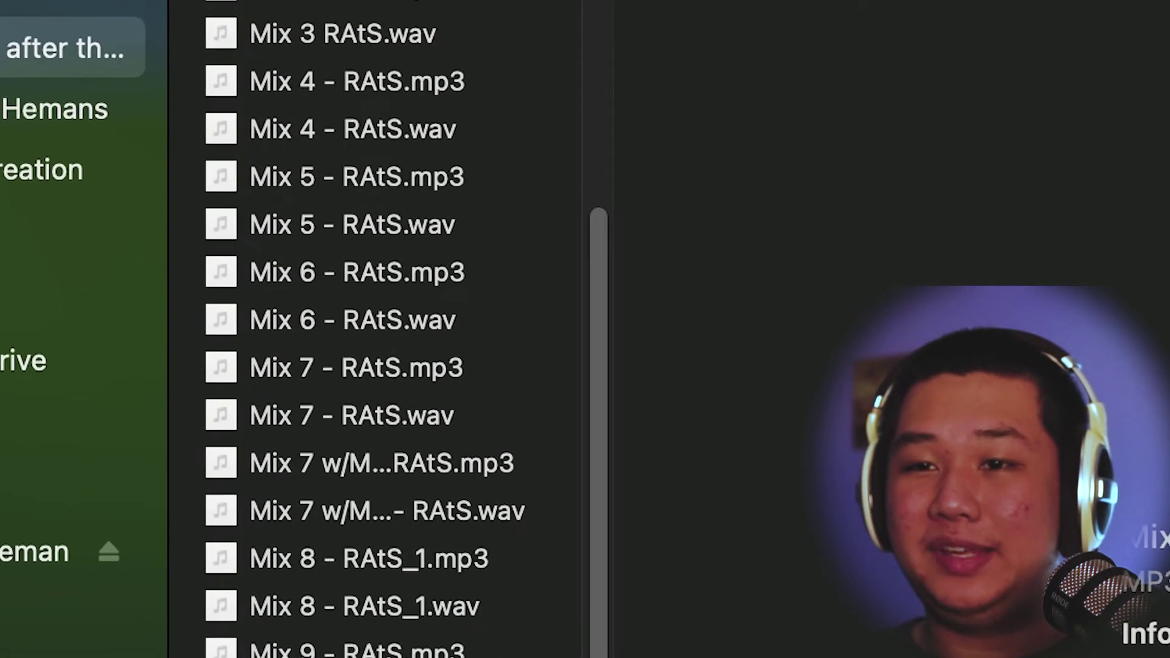
left_click(347, 637)
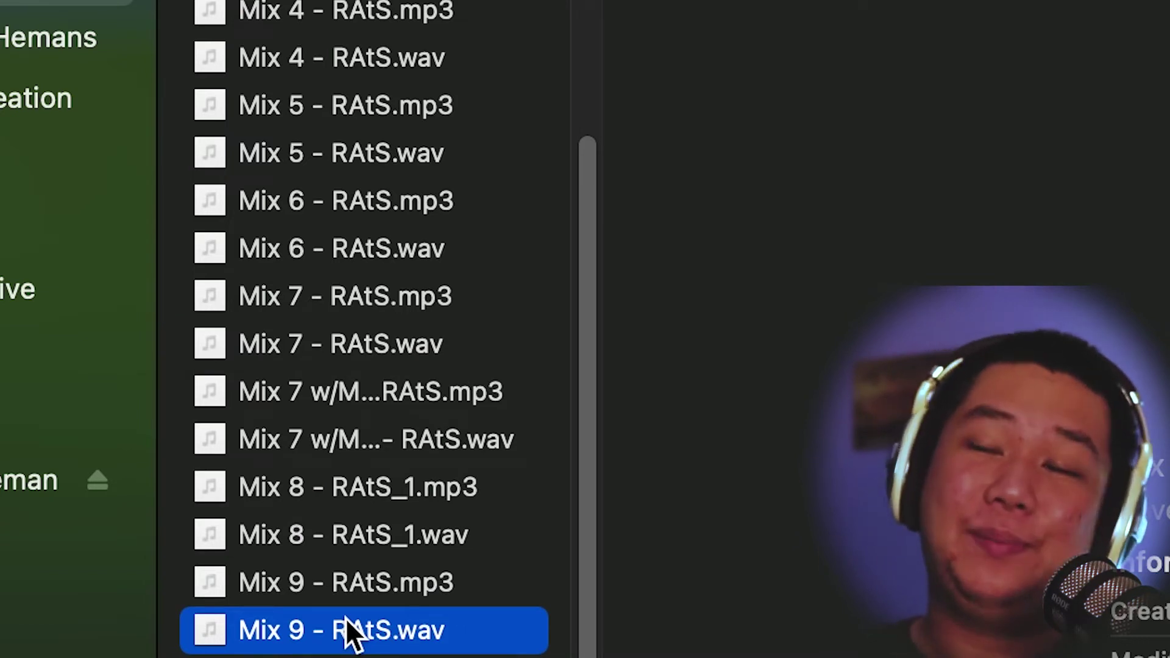
key("super+alt+a")
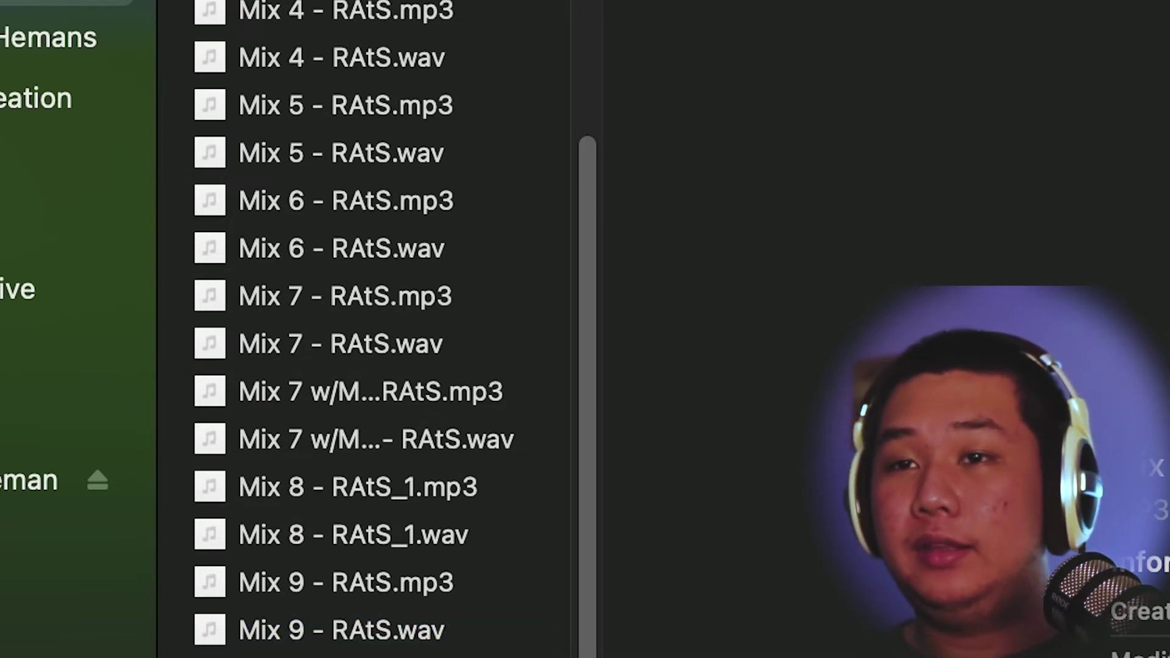
Listen to the opening of Mix 1 RAtS.wav in a quick preview and close the preview
left_click(230, 120)
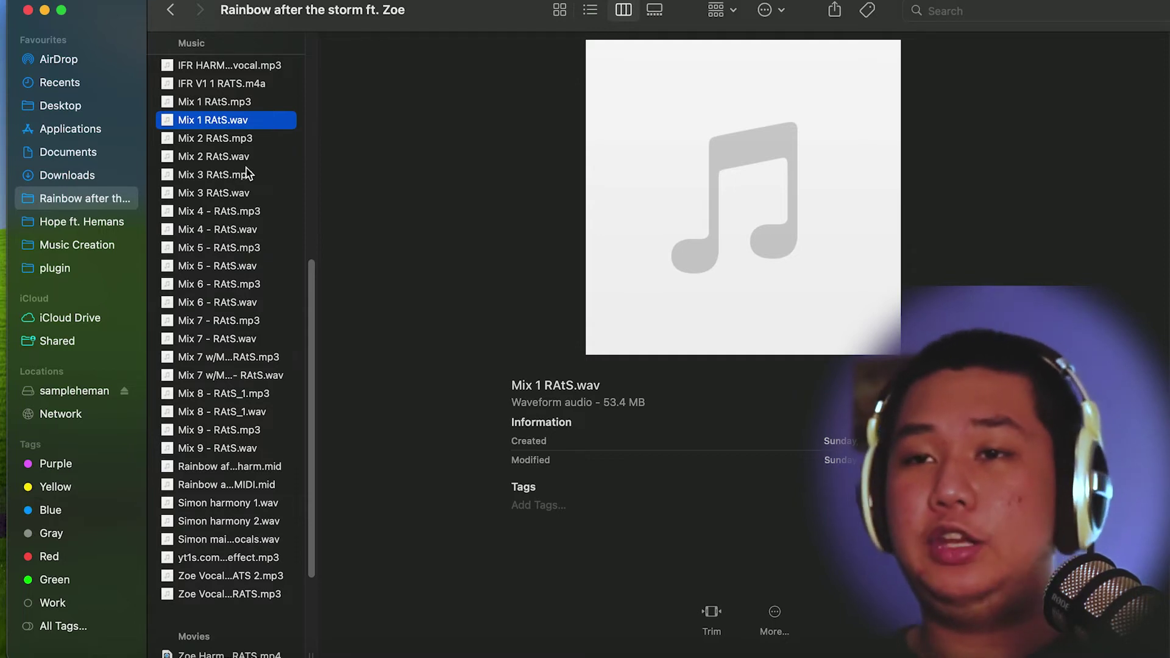
key("space")
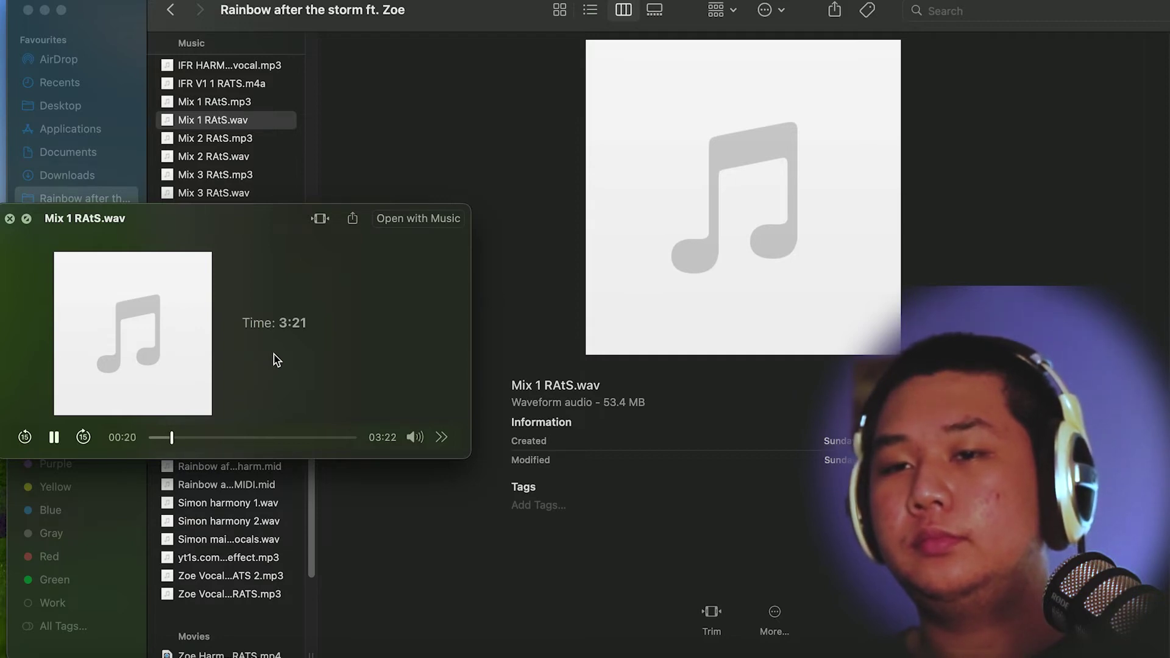
key("space")
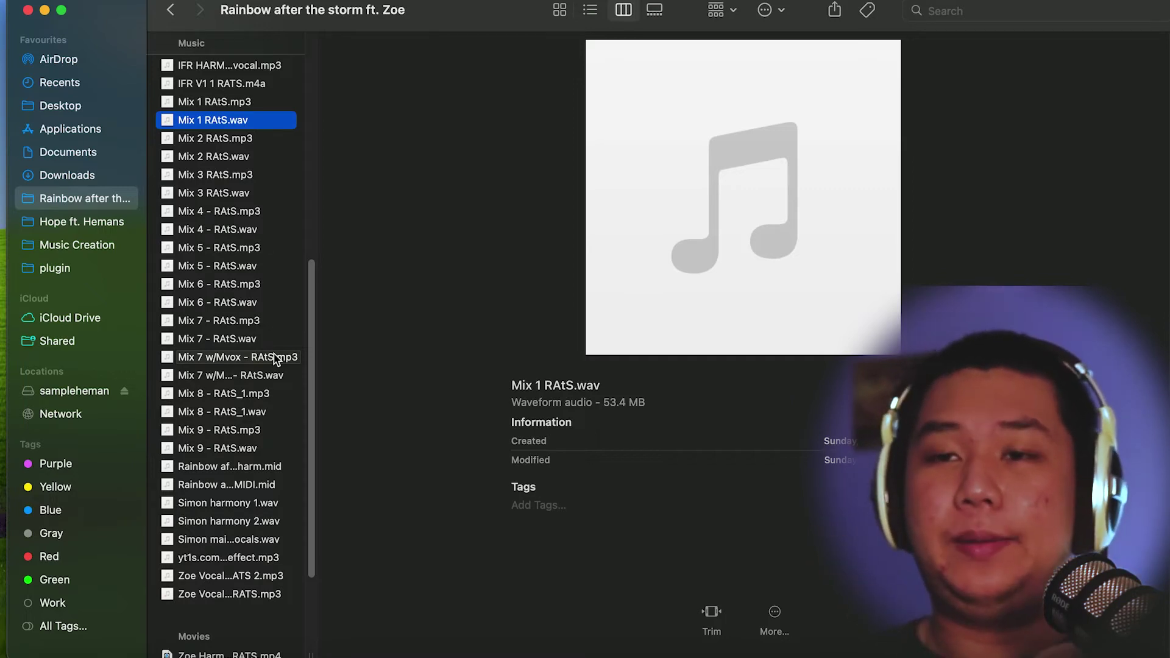
Preview Mix 1 RAtS.wav again, playing it from about 1:22, and close the preview
key("space")
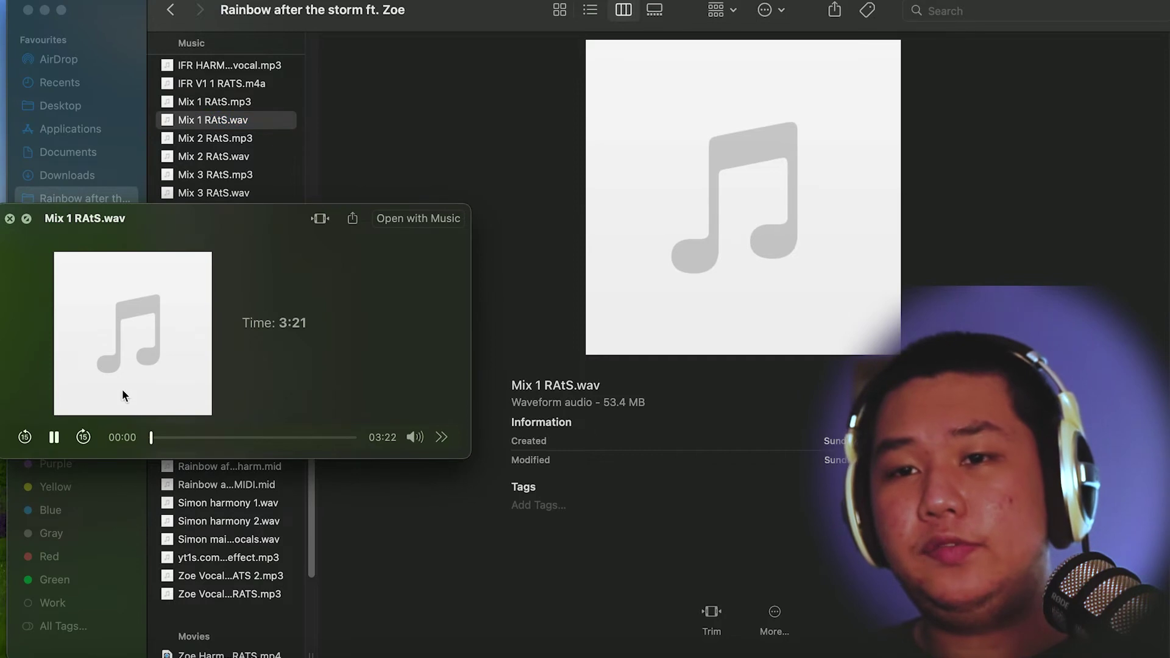
left_click(56, 439)
left_click(214, 438)
left_click_drag(214, 438, 253, 437)
left_click(54, 436)
left_click(233, 438)
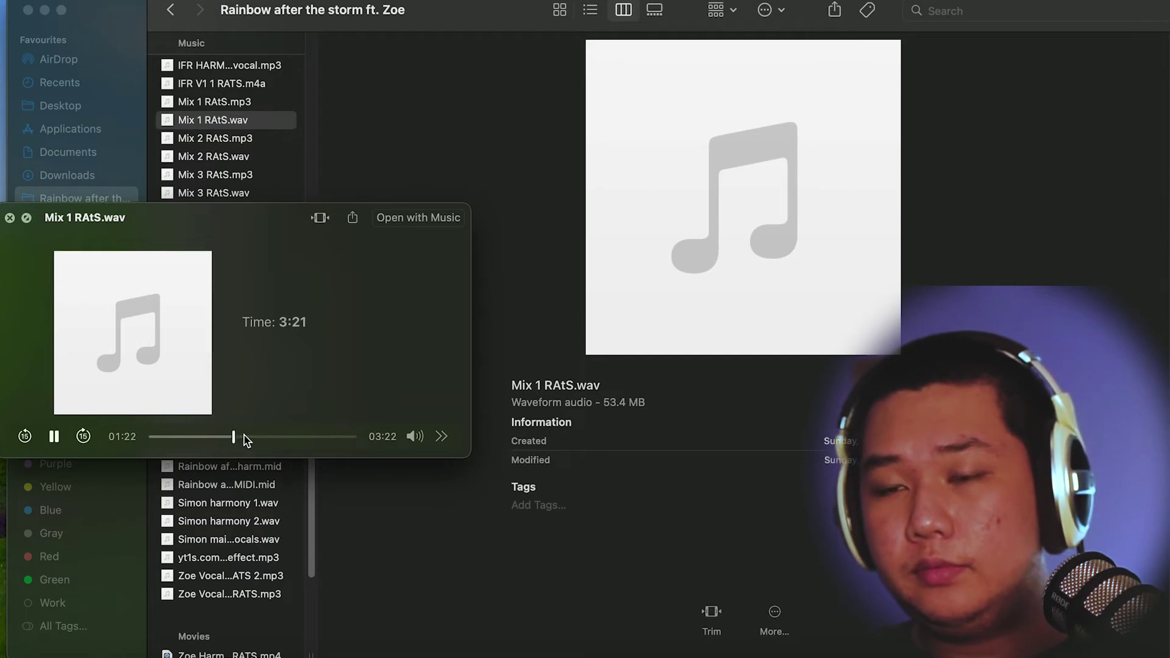
key("super+Tab")
key("super+Tab")
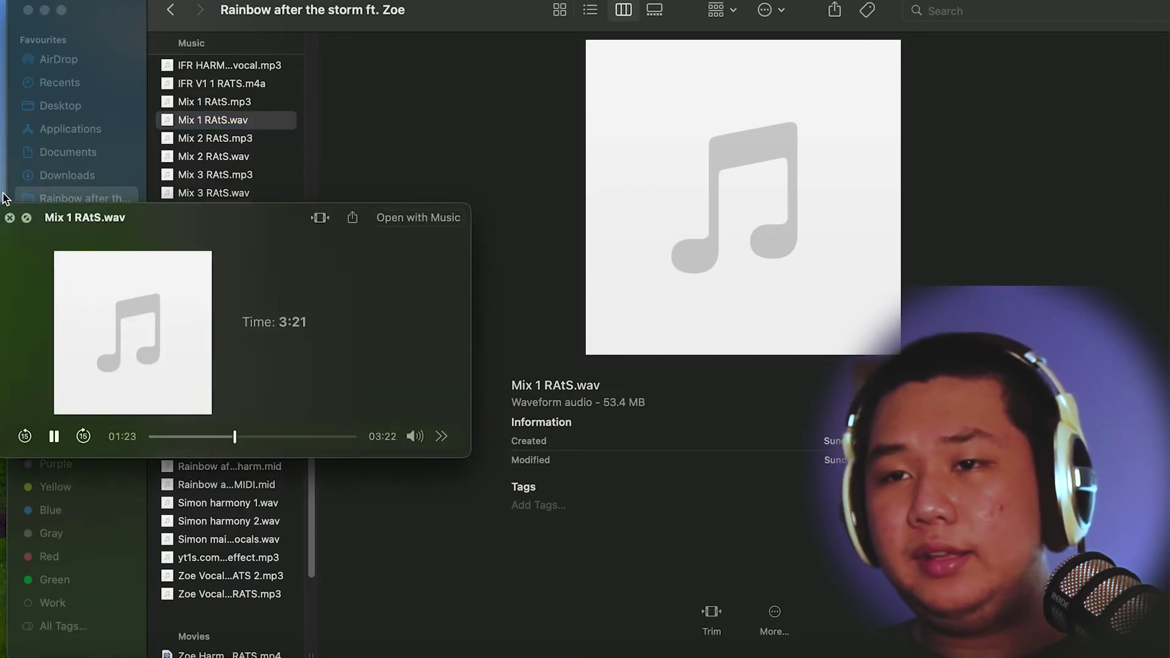
key("space")
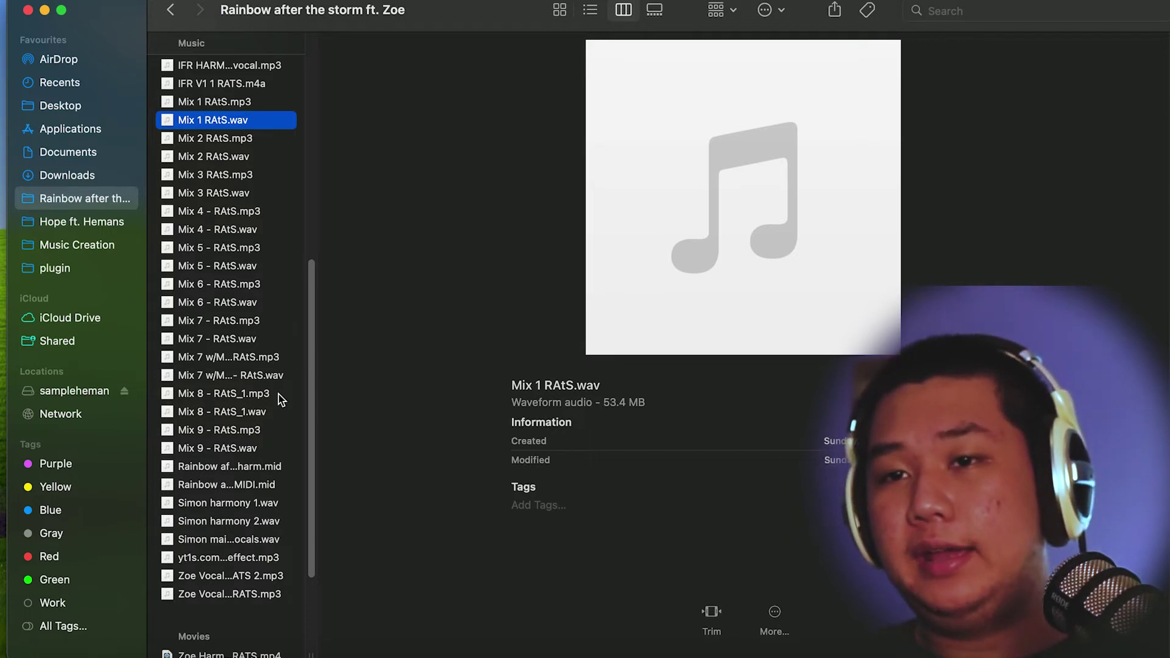
Preview the section of Mix 1 RAtS.wav around 1:56, pause the playback and close the preview
key("space")
left_click(54, 437)
left_click_drag(276, 437, 270, 440)
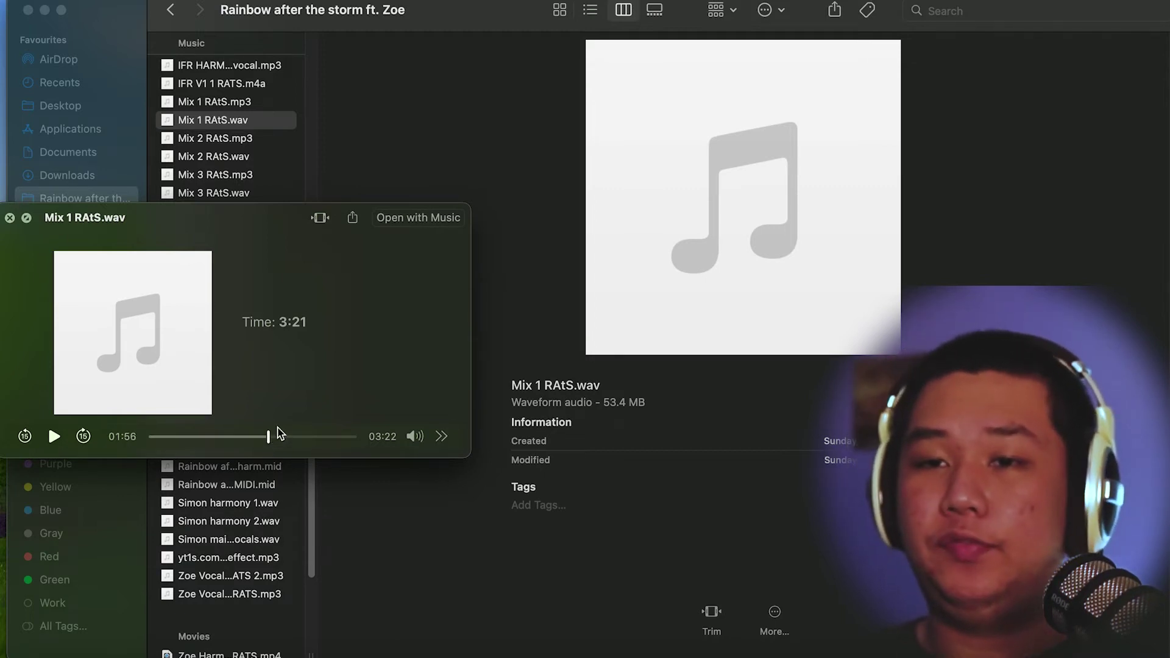
left_click(54, 436)
left_click(263, 437)
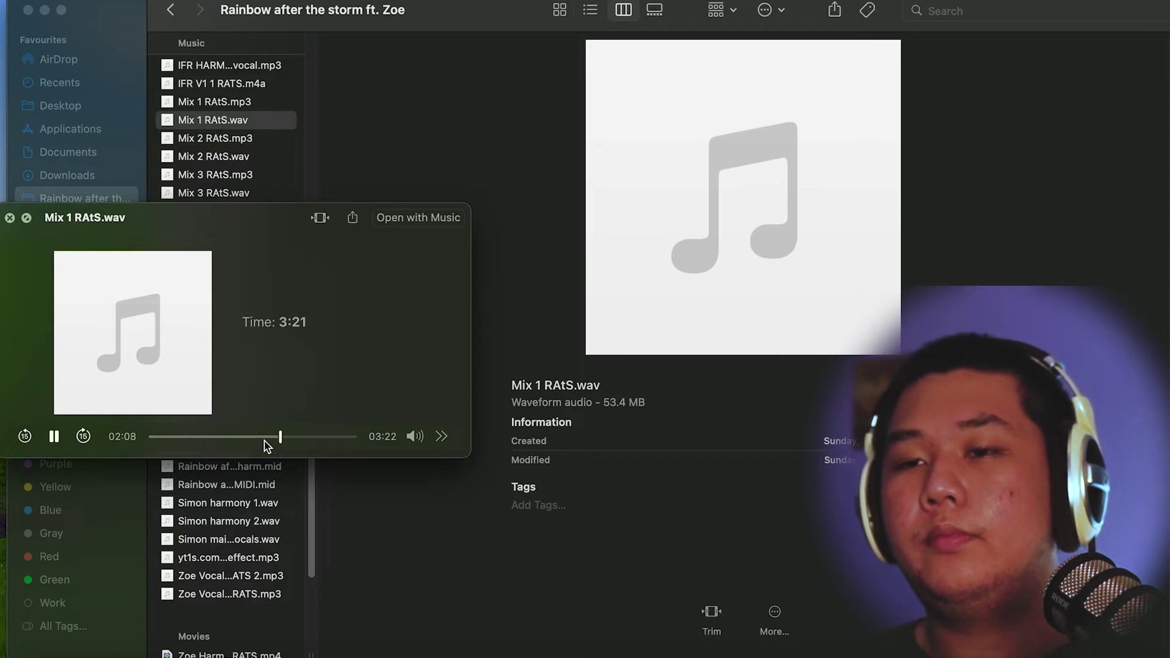
left_click(54, 436)
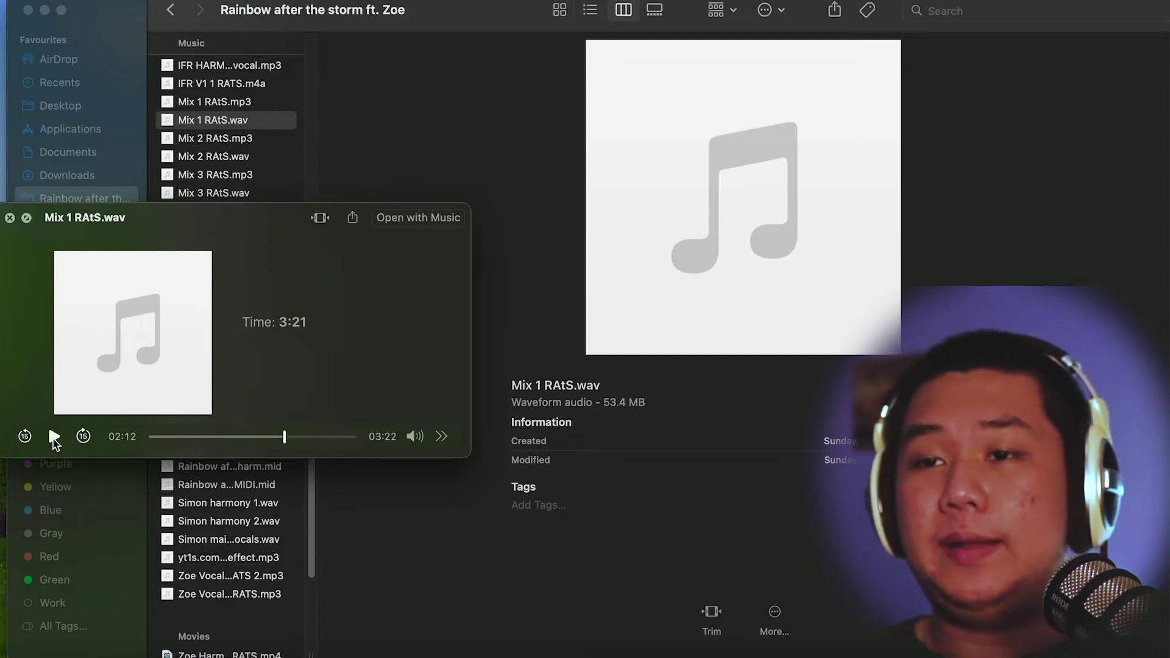
left_click_drag(294, 449, 299, 453)
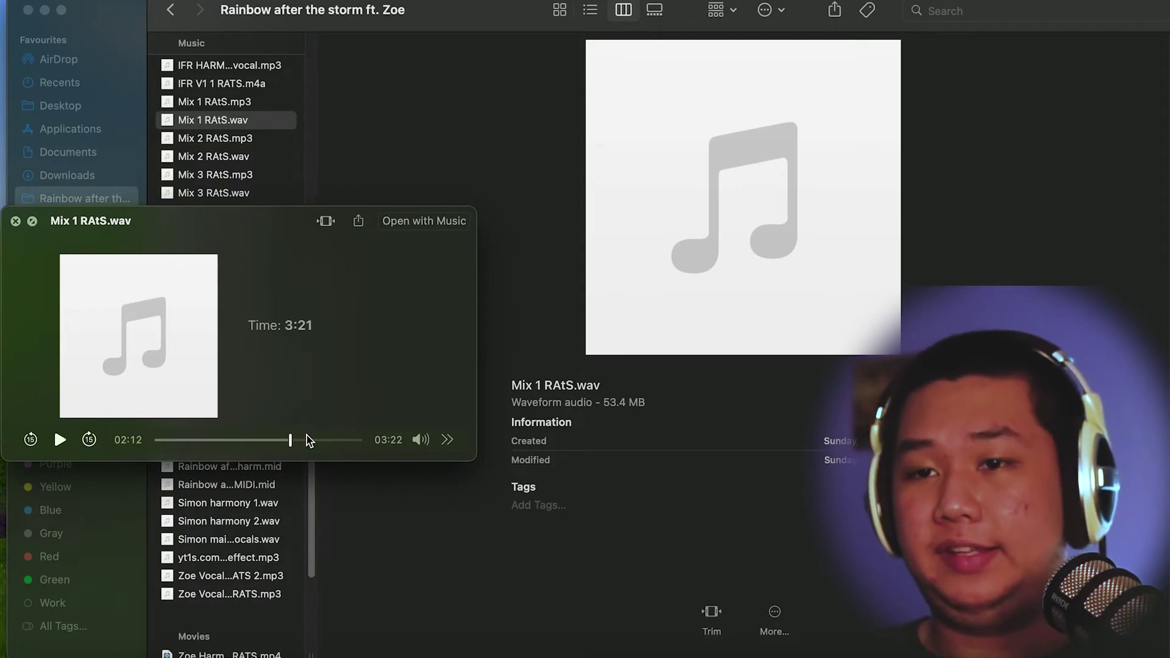
key("space")
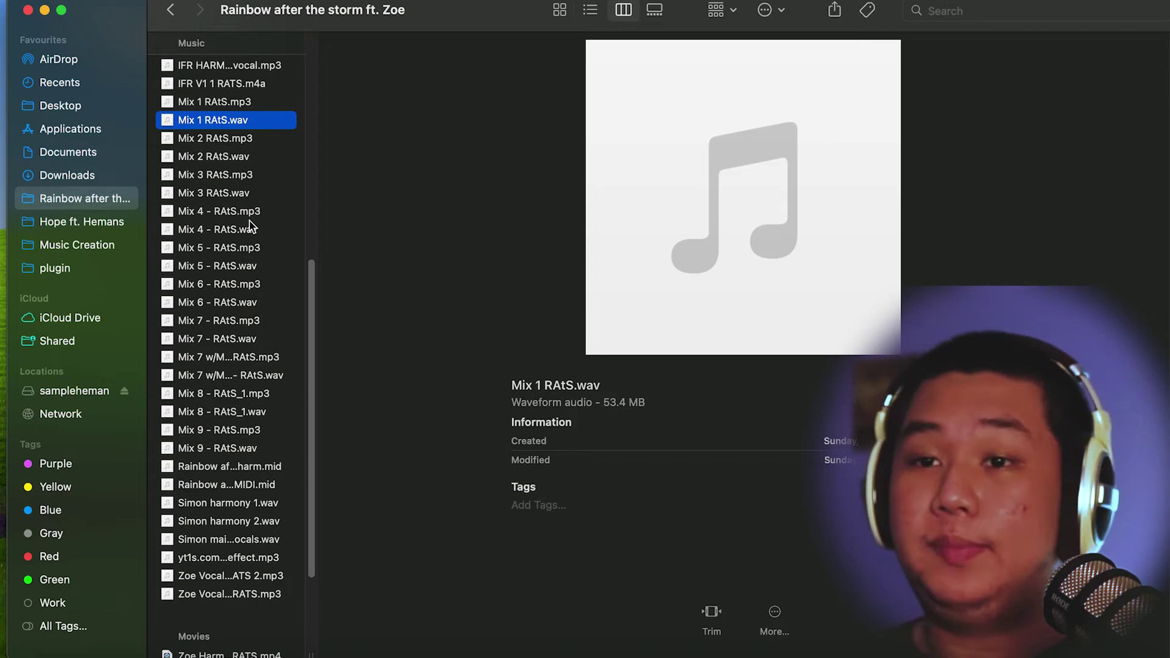
Switch to Logic Pro and open the project alternative "real final", saving the changes to the current version
scroll(250, 227, "down", 3)
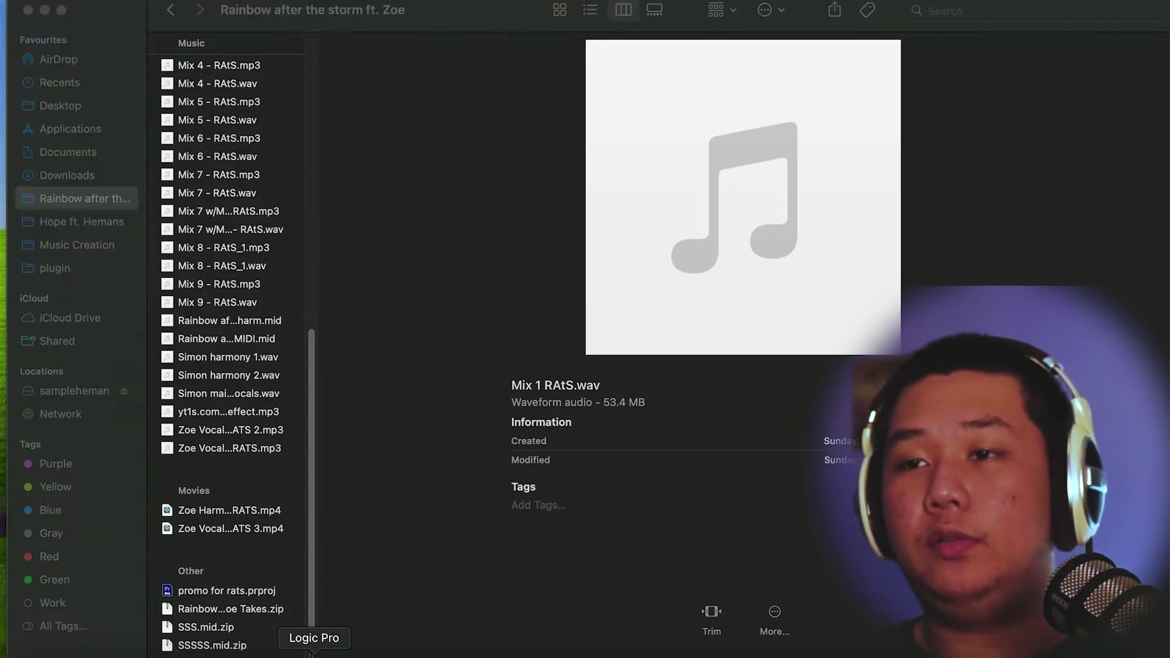
left_click(312, 655)
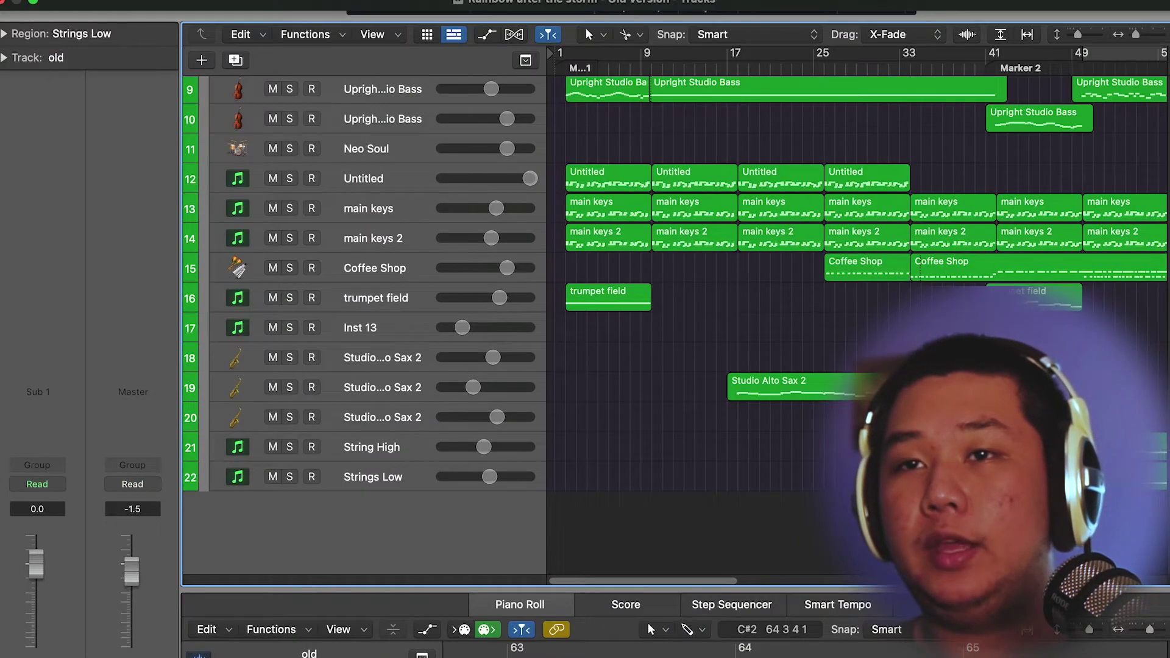
left_click(107, 0)
mouse_move(176, 221)
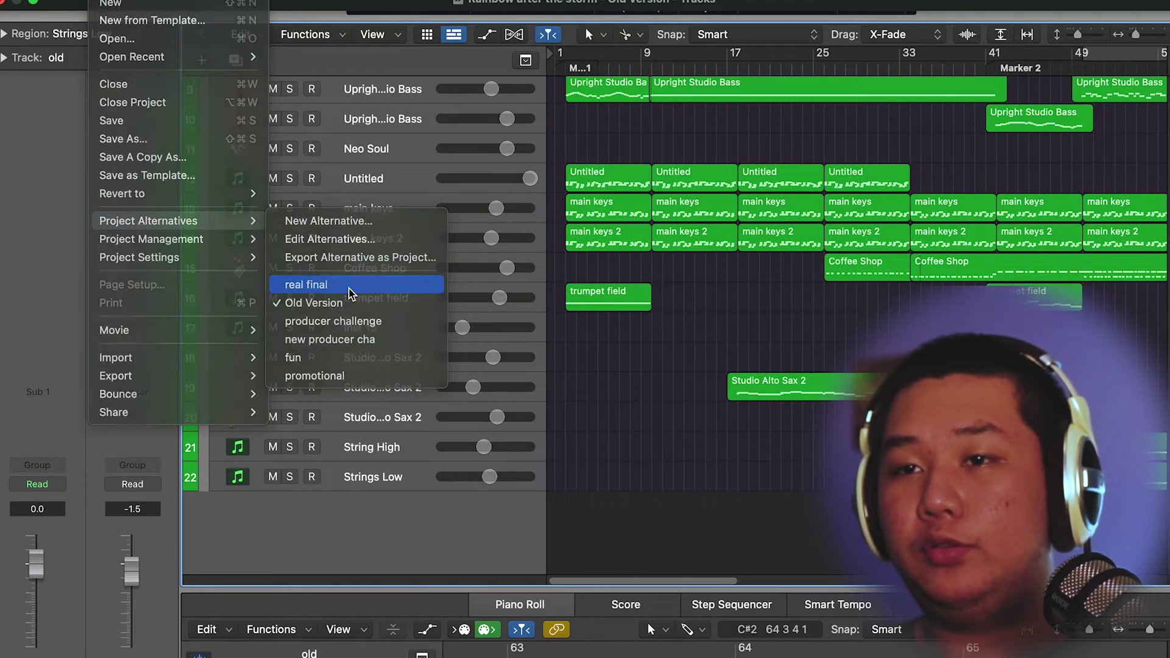
left_click(349, 292)
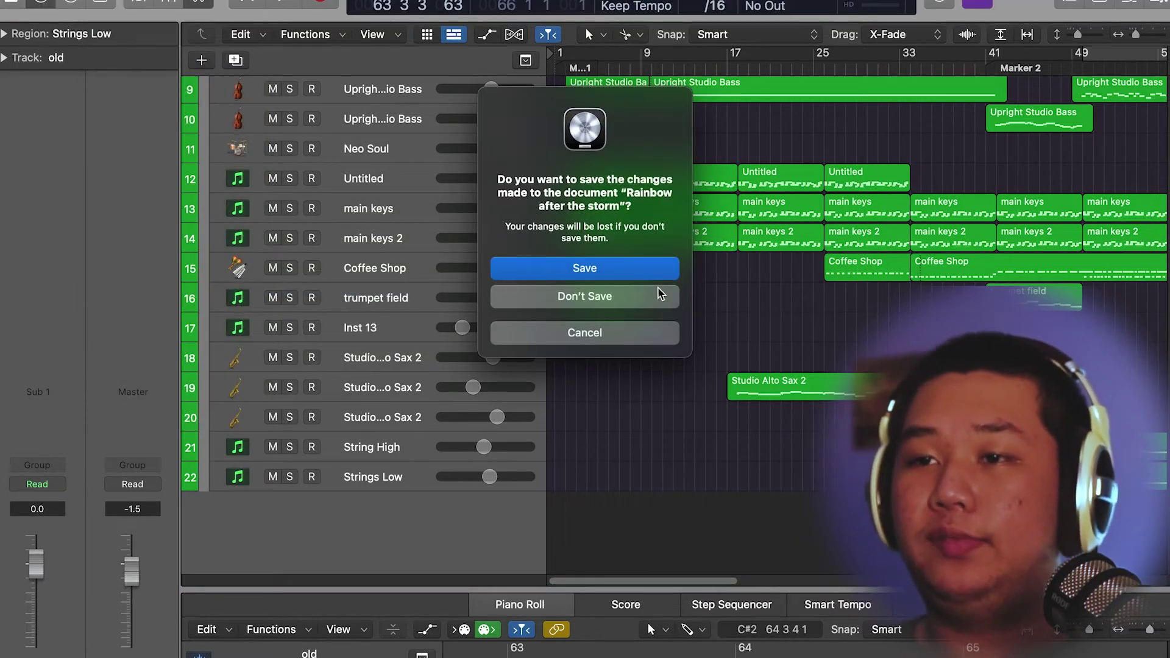
left_click(657, 273)
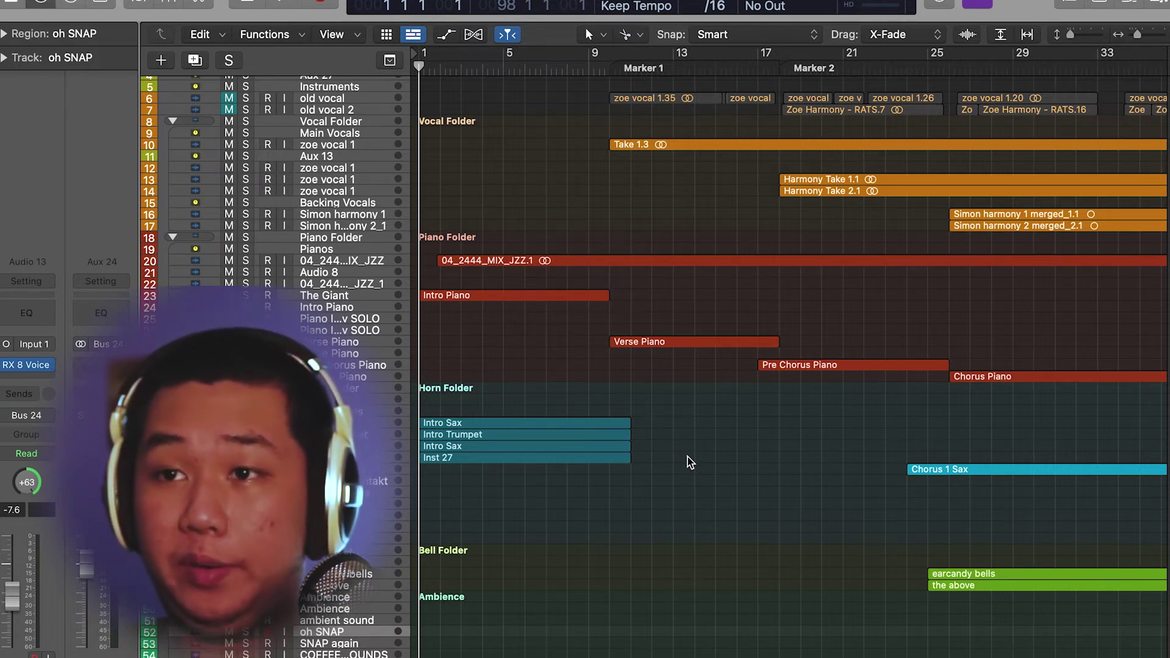
Examine the arrangement's vocal, piano, horn, bell, ambience and drum tracks from bar 1 to past Marker 4
scroll(690, 462, "down", 5)
scroll(690, 462, "right", 8)
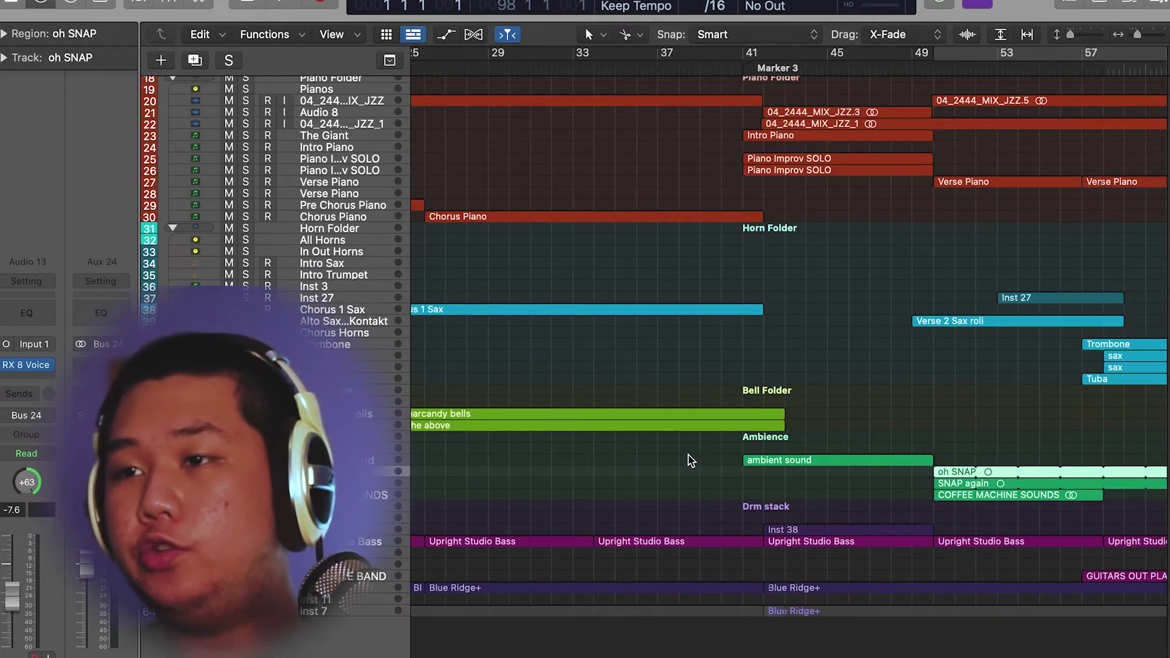
scroll(690, 462, "right", 8)
scroll(690, 462, "up", 6)
scroll(690, 460, "left", 15)
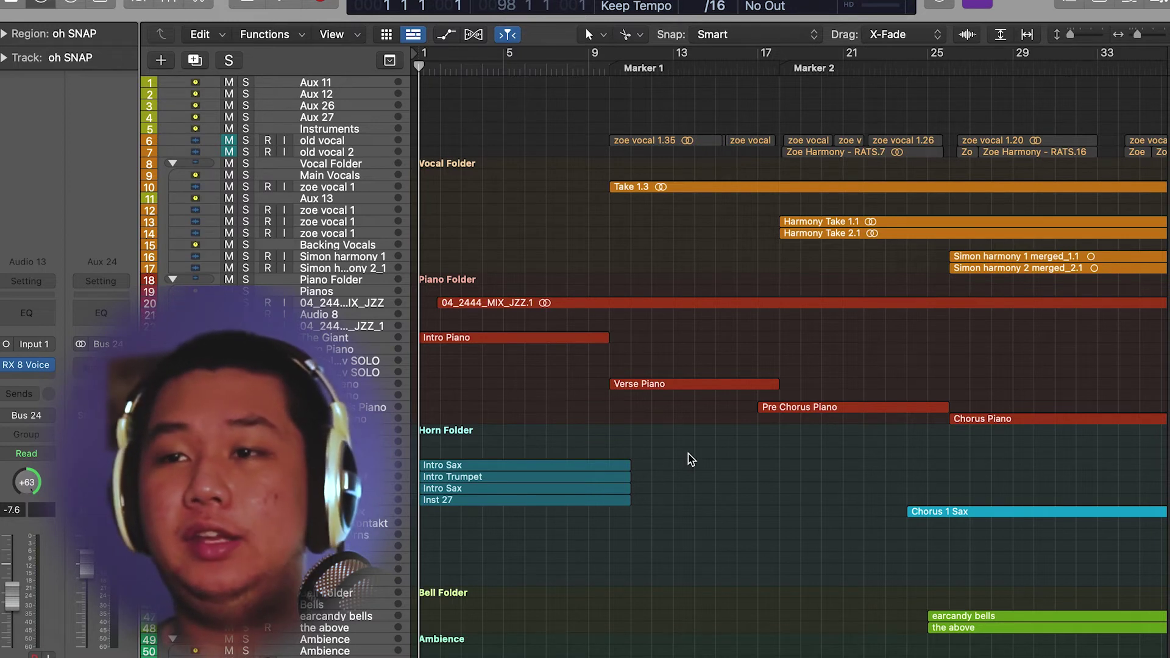
scroll(690, 460, "down", 5)
scroll(690, 460, "up", 5)
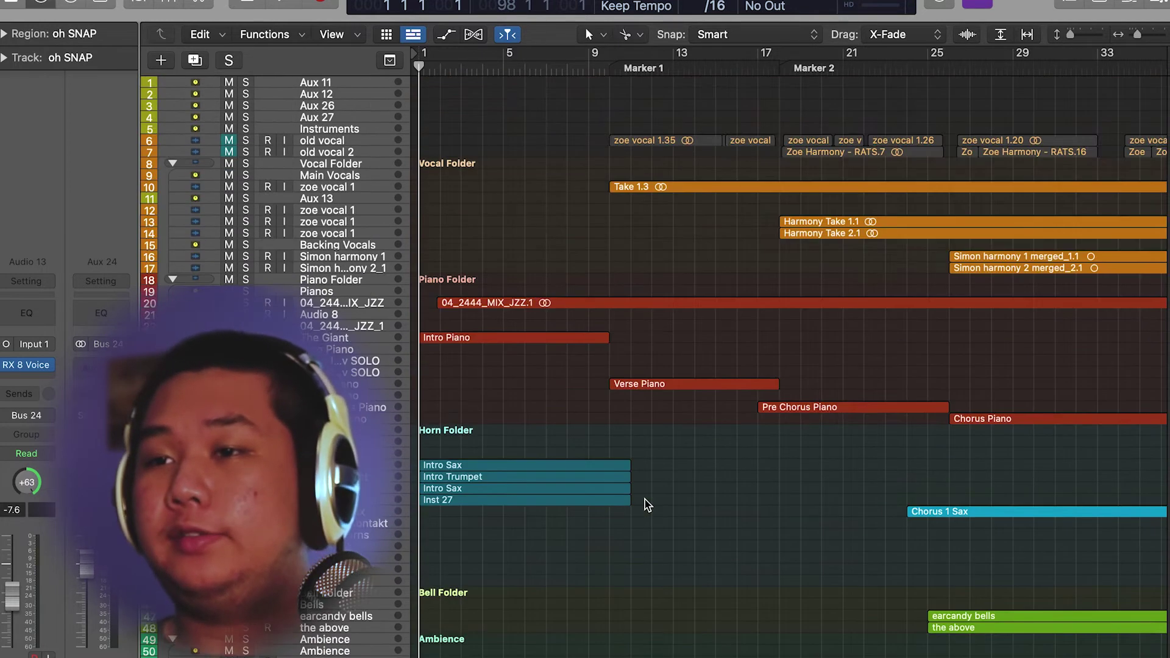
scroll(379, 617, "down", 5)
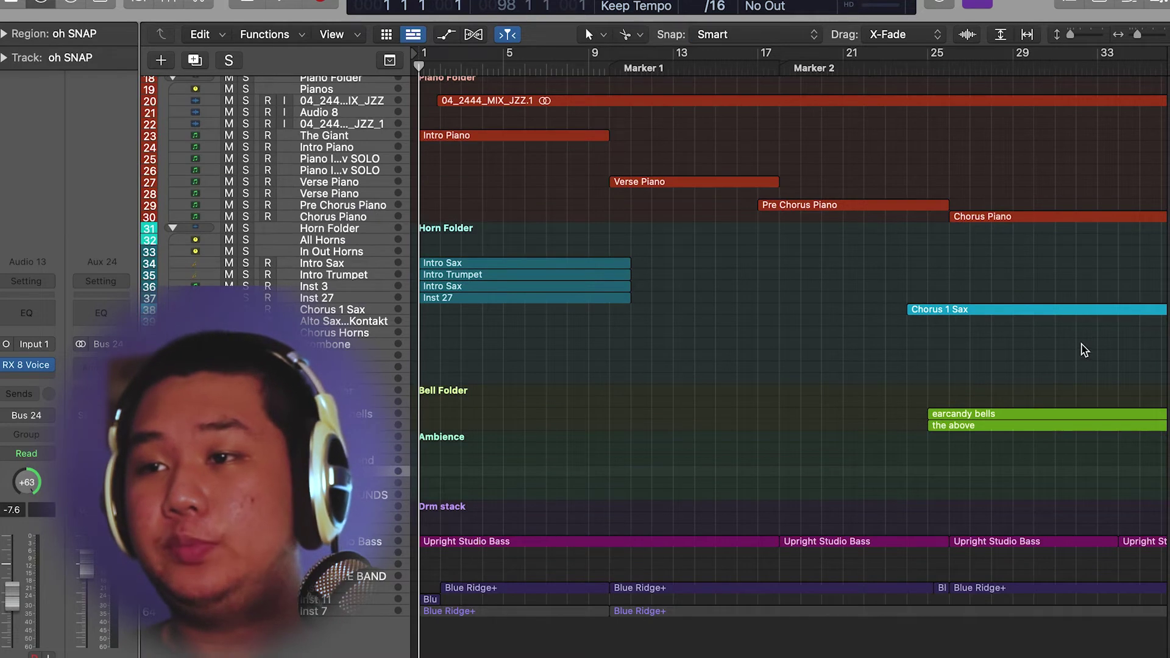
scroll(1080, 347, "right", 10)
scroll(896, 218, "left", 6)
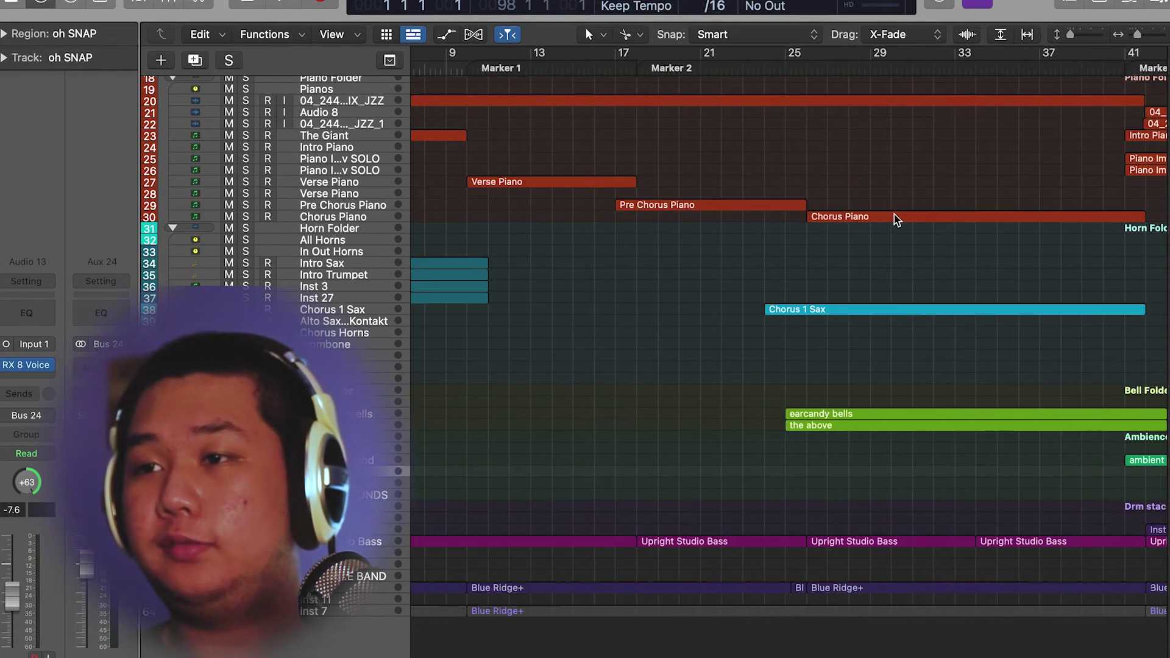
scroll(896, 218, "up", 5)
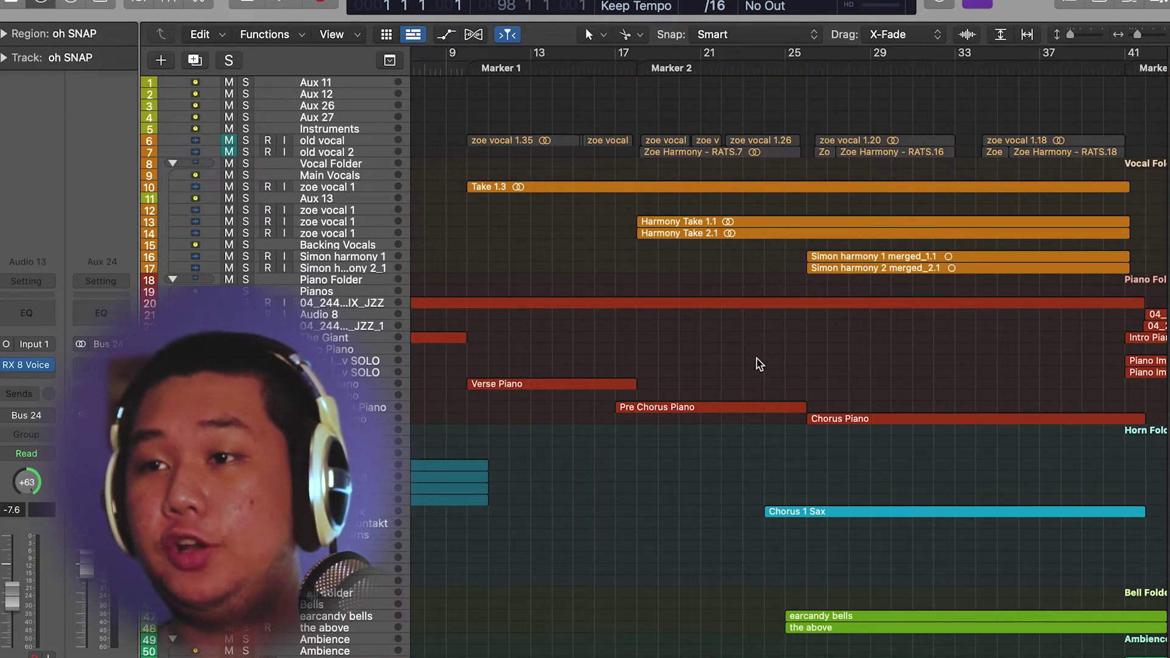
scroll(820, 402, "right", 15)
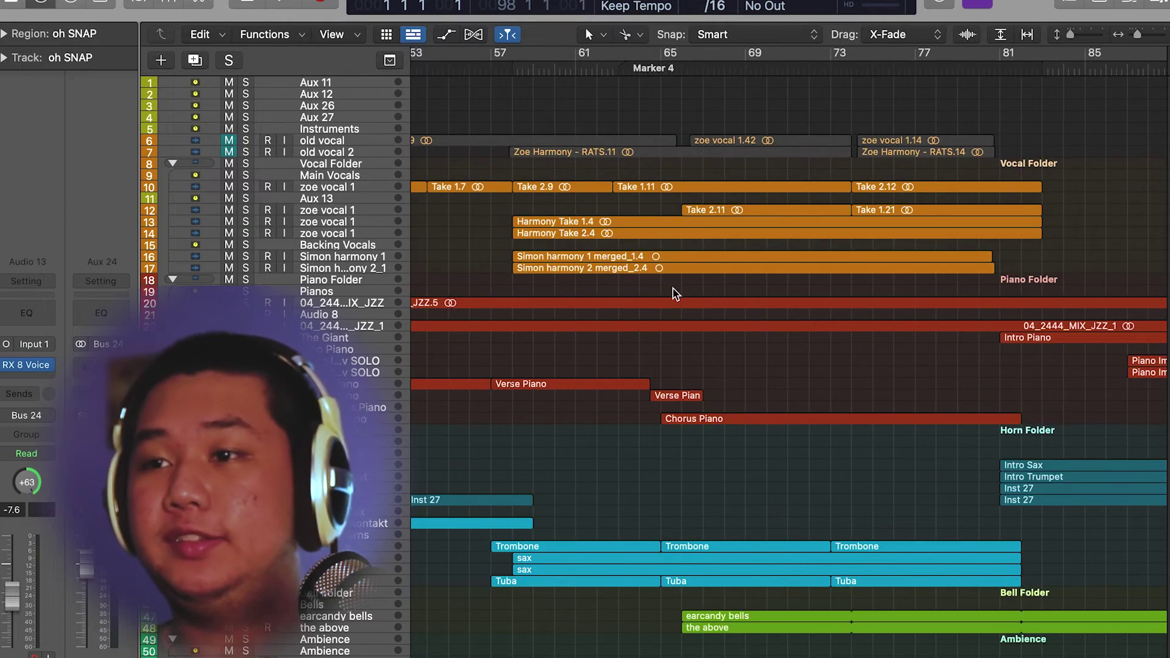
scroll(755, 311, "down", 3)
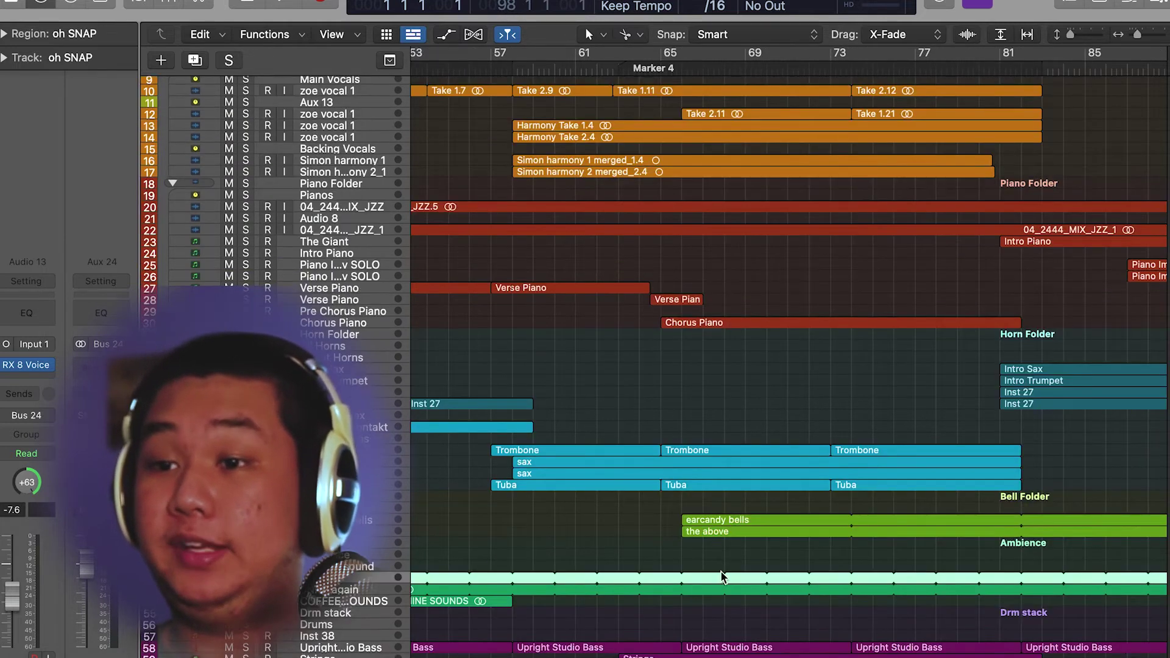
scroll(695, 456, "left", 20)
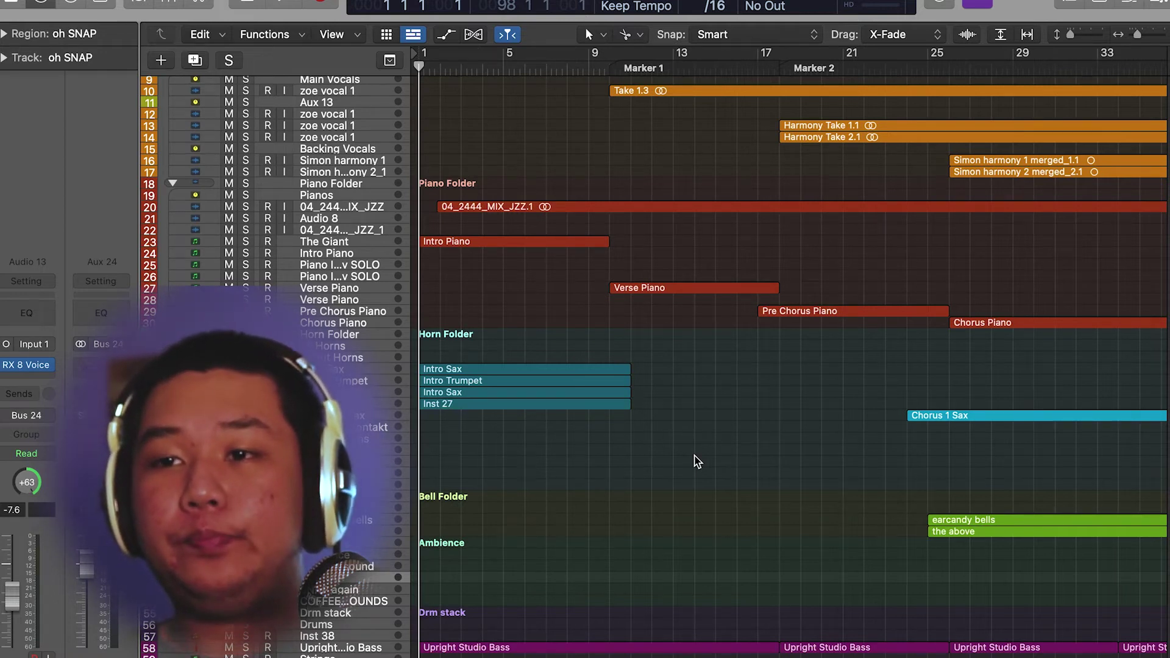
scroll(697, 462, "down", 4)
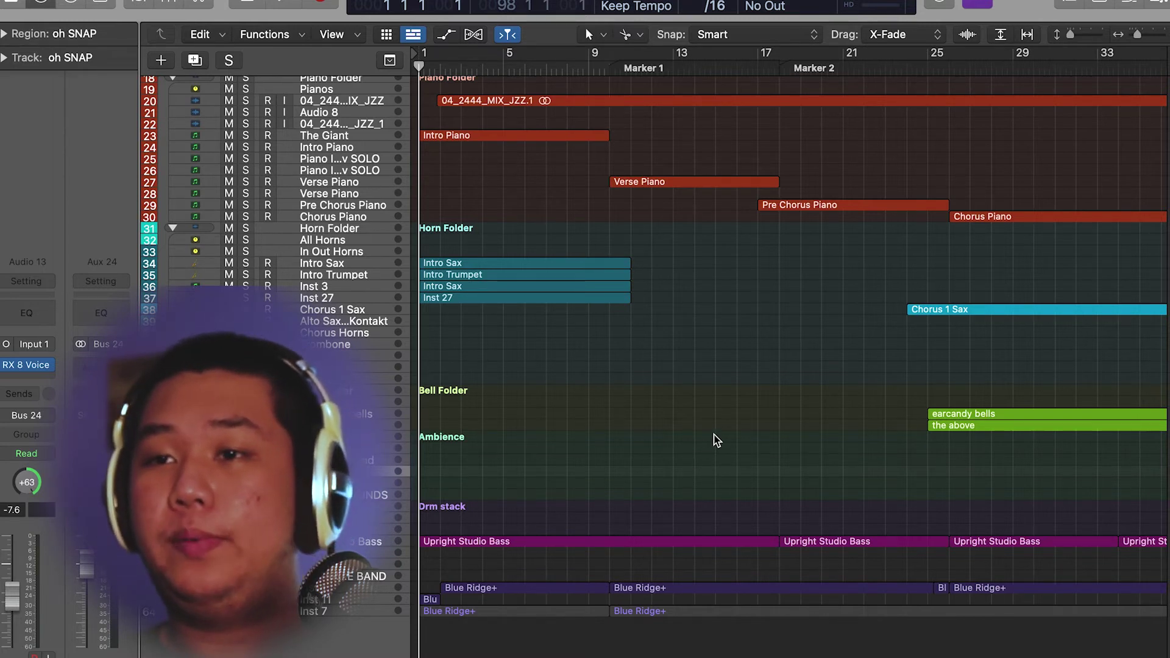
scroll(716, 440, "up", 8)
scroll(717, 440, "down", 8)
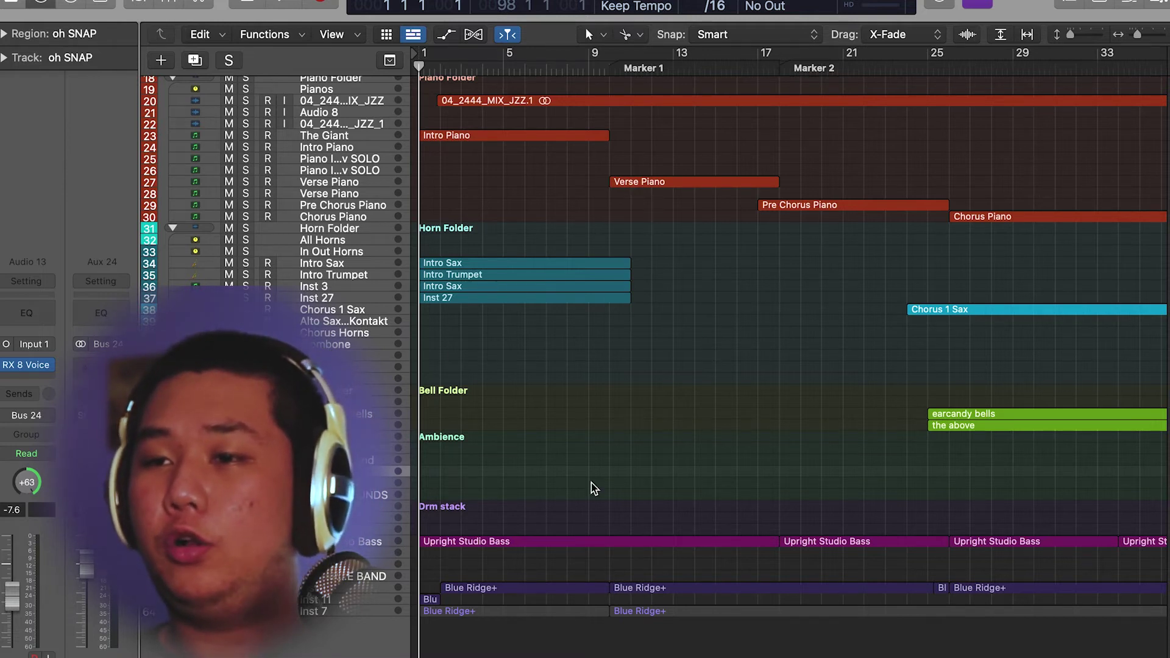
scroll(483, 552, "up", 5)
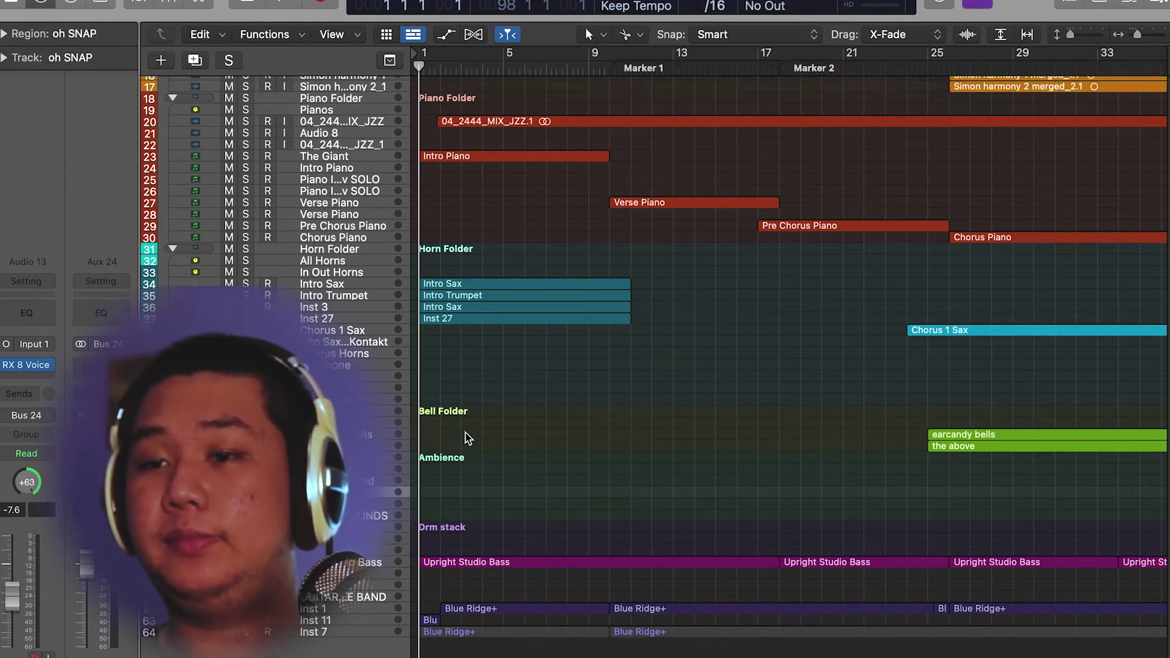
scroll(468, 438, "down", 5)
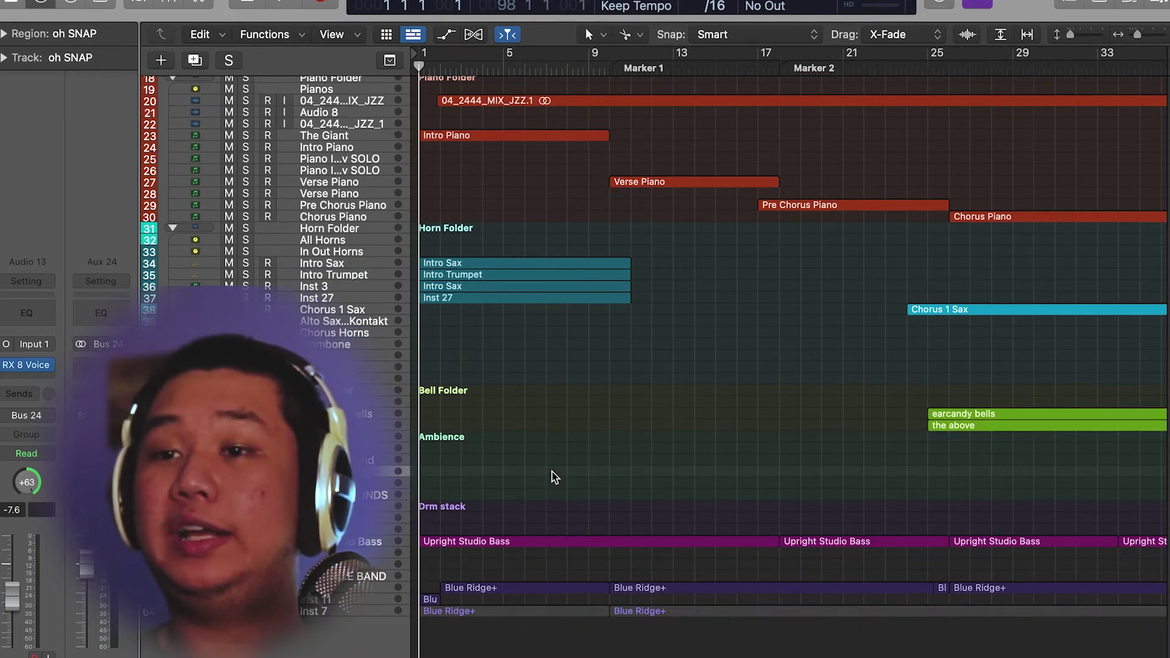
scroll(543, 489, "up", 3)
scroll(551, 475, "down", 1)
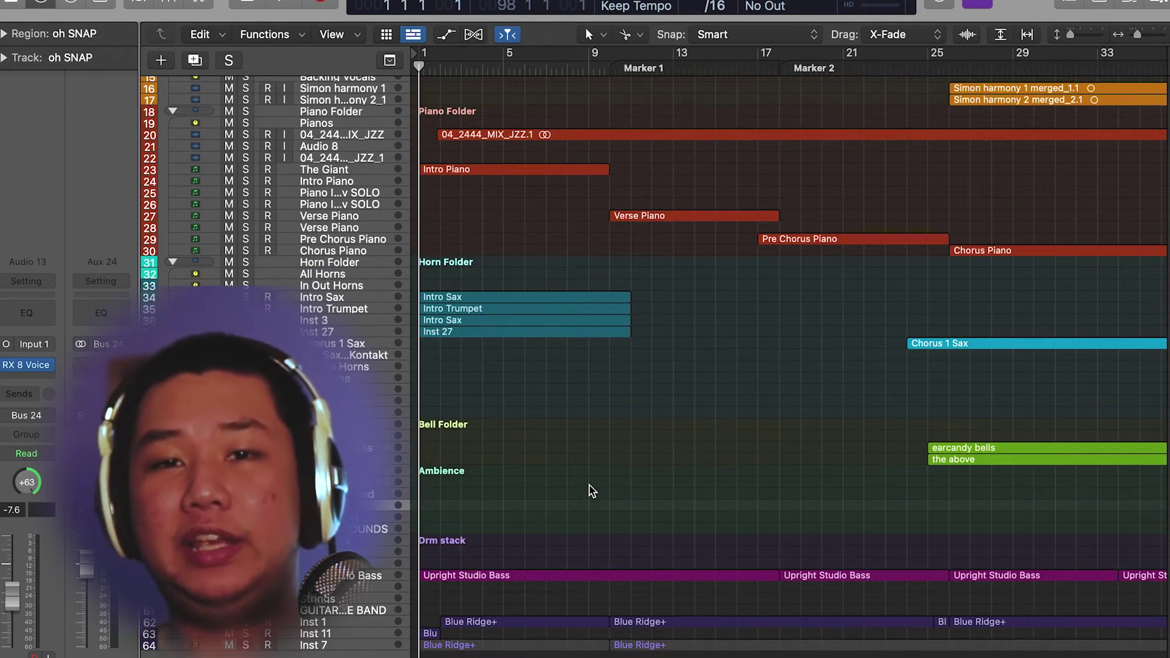
Select the 04_2444_MIX_JZZ.1 region and review the piano and horn folder regions
scroll(590, 491, "up", 4)
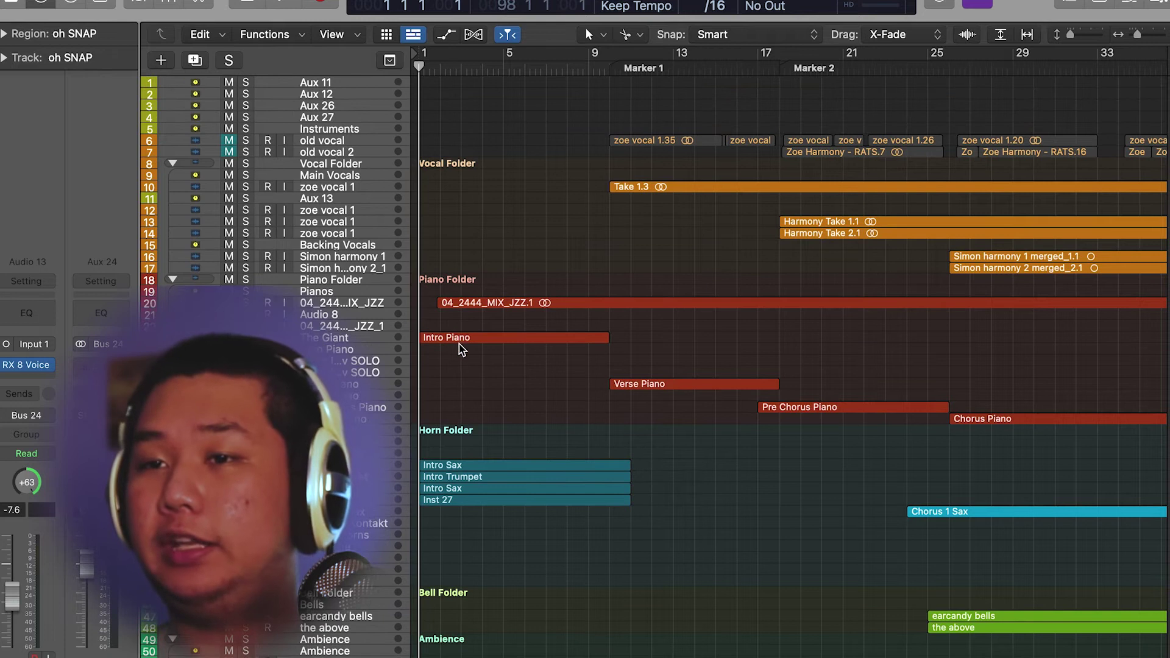
left_click(461, 349)
left_click(534, 307)
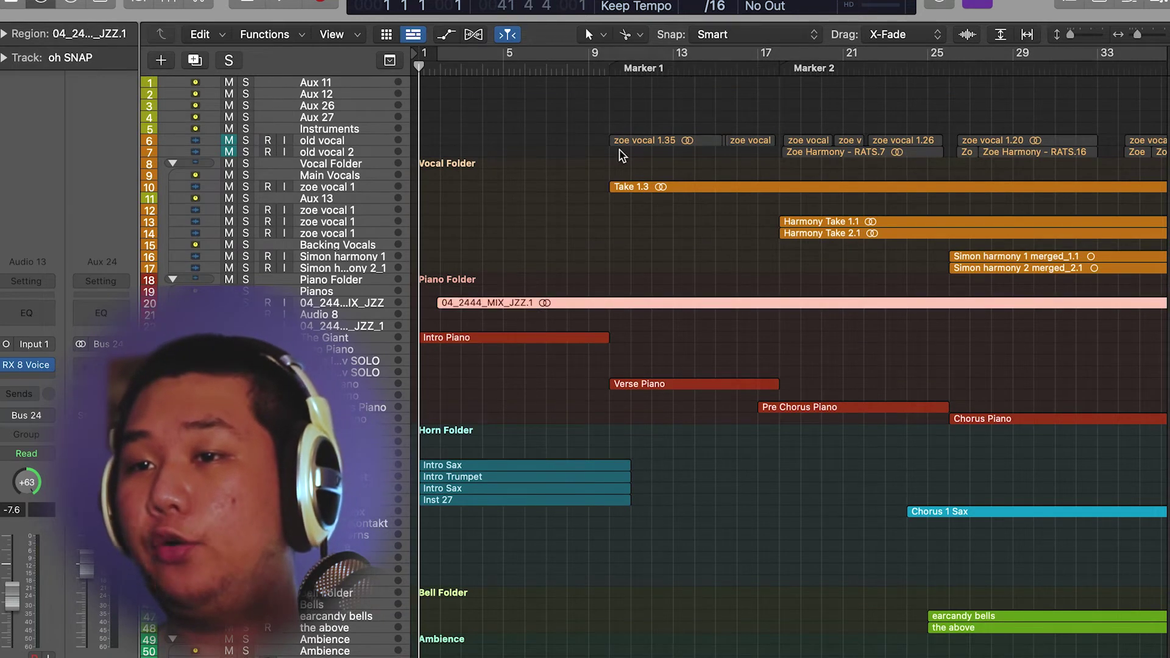
scroll(517, 375, "down", 5)
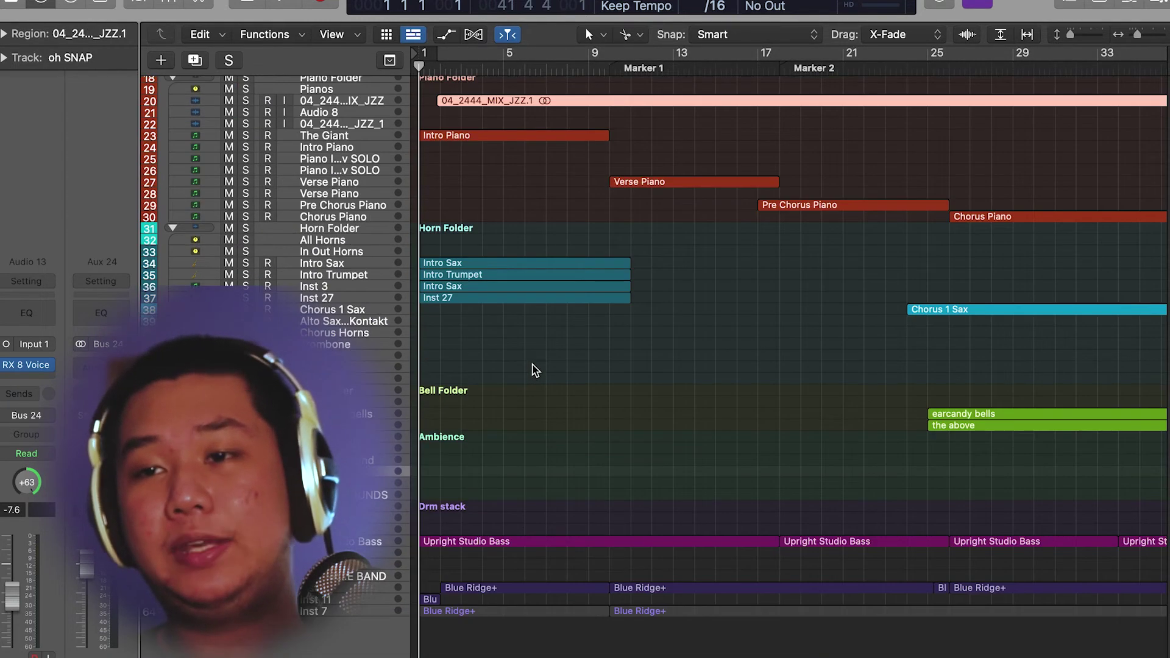
scroll(629, 360, "right", 3)
scroll(631, 364, "left", 3)
scroll(496, 372, "up", 8)
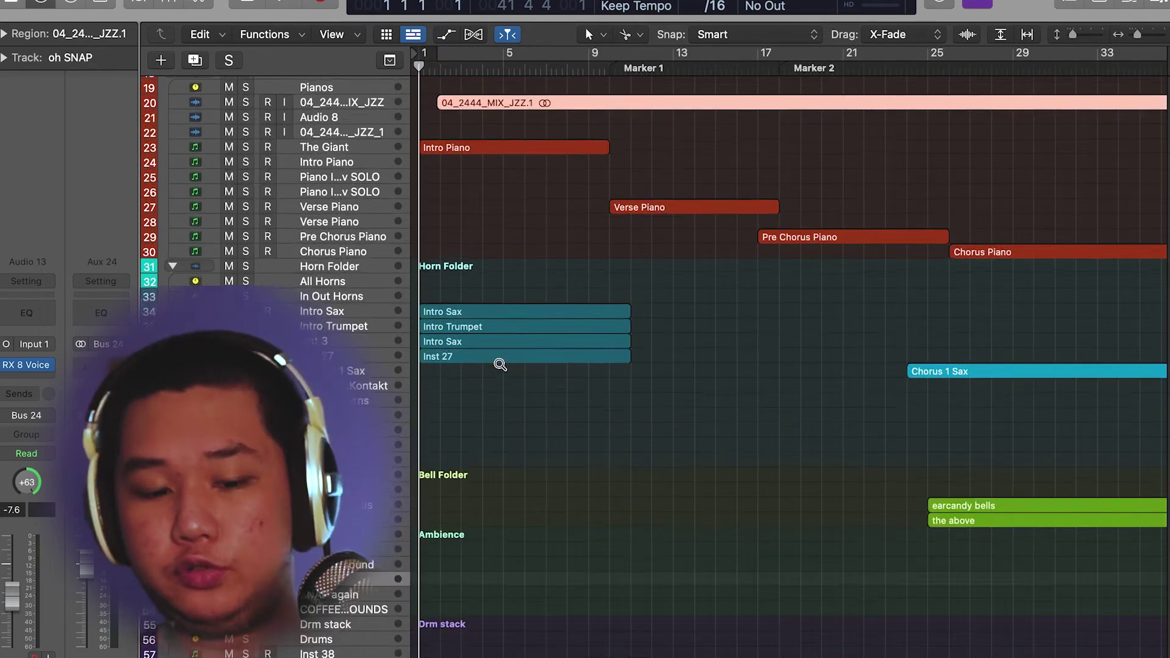
Examine the Upright Studio Bass, Strings and Blue Ridge+ regions from bar 1 to past Marker 4 with enlarged tracks
scroll(500, 363, "down", 6)
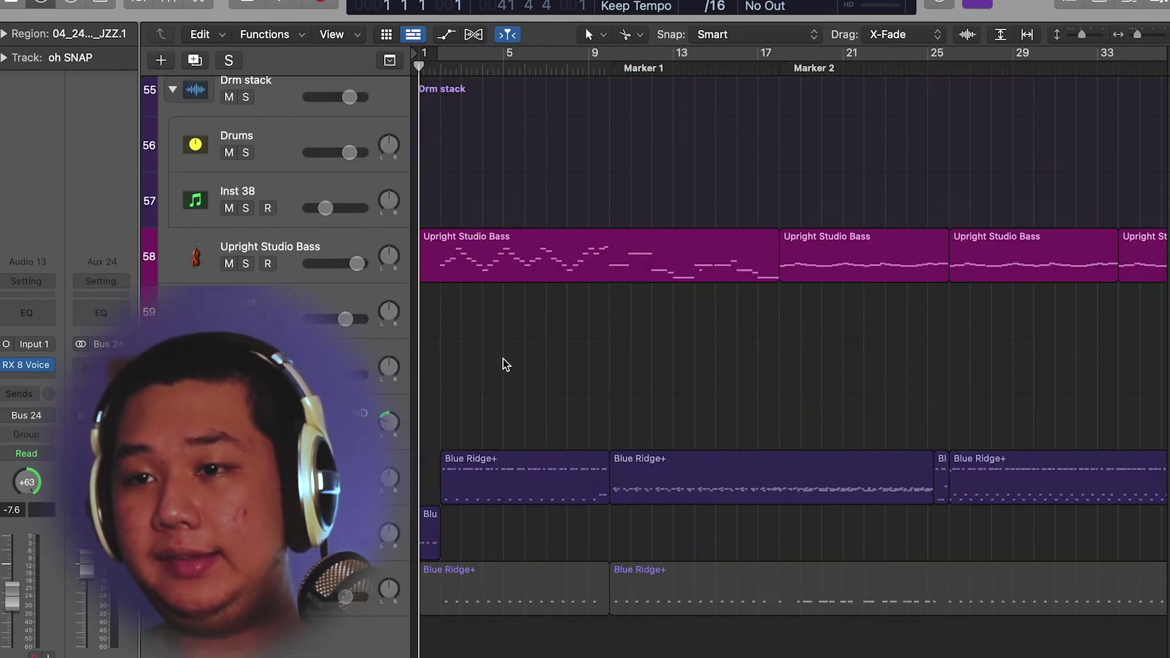
scroll(727, 315, "right", 10)
scroll(732, 313, "left", 10)
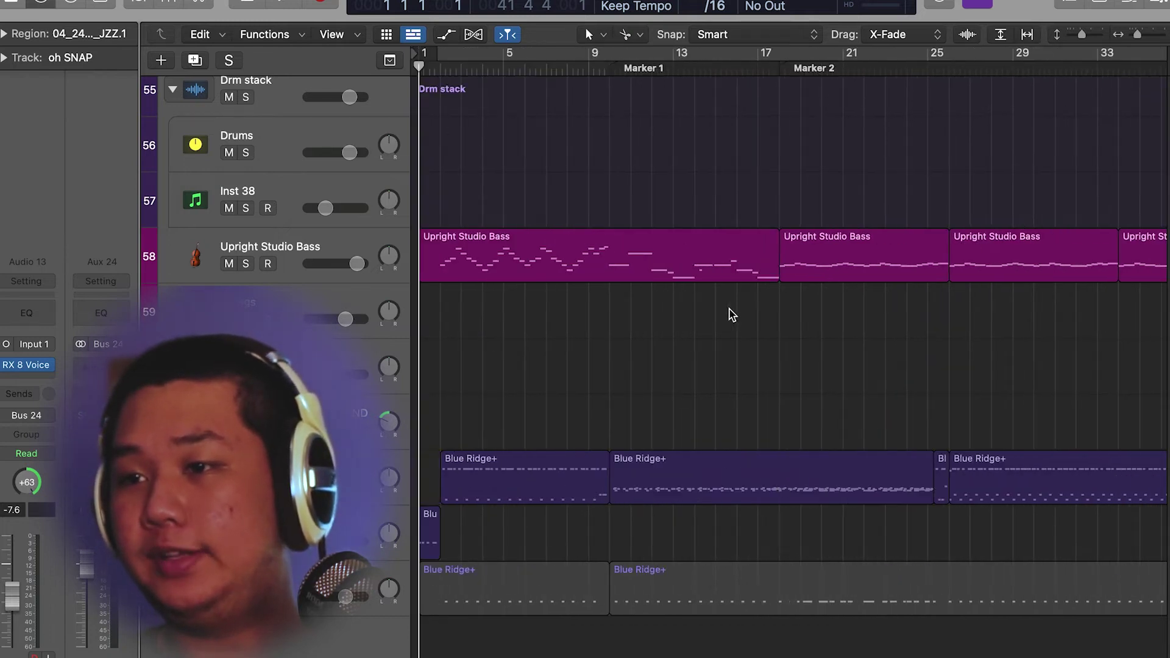
scroll(632, 339, "up", 5)
scroll(633, 338, "down", 5)
scroll(633, 338, "right", 15)
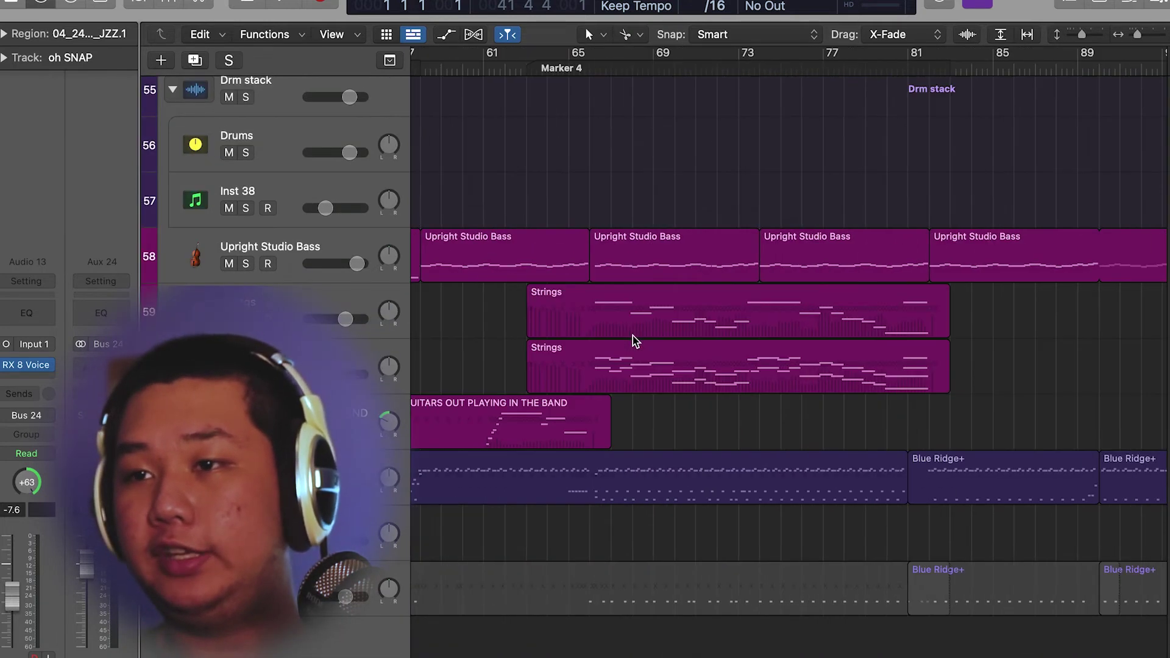
scroll(633, 338, "left", 12)
scroll(632, 339, "left", 4)
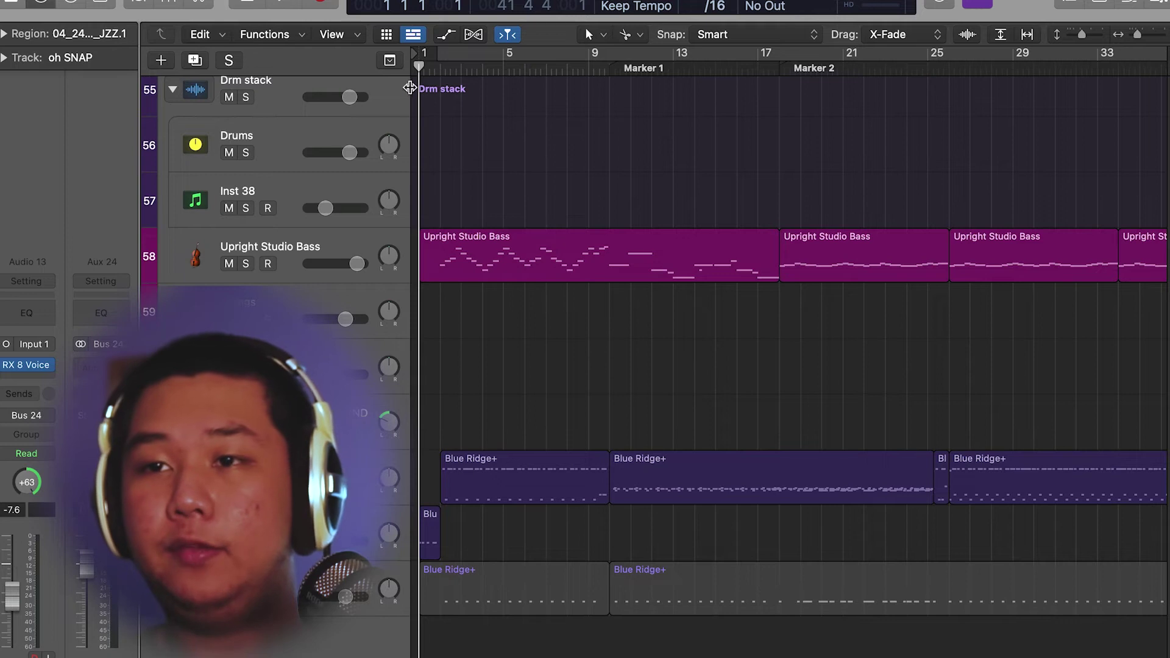
Solo the Upright Studio Bass track, play its opening from bar 1, and clear the solo
left_click(246, 263)
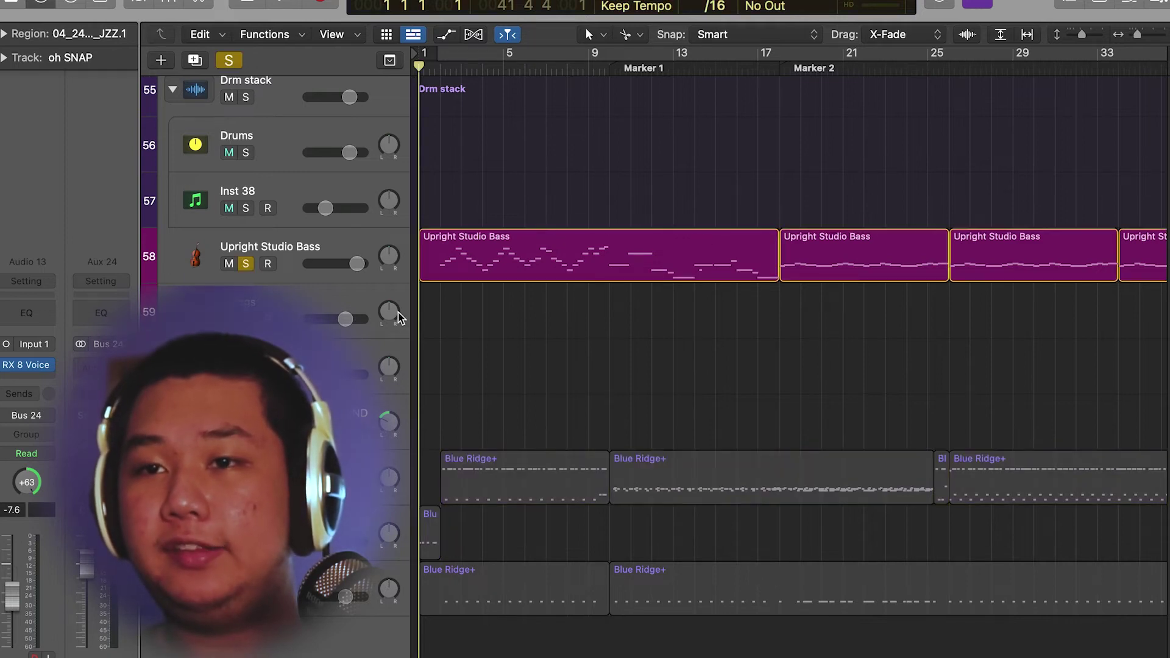
key("super+Down")
key("super+Down")
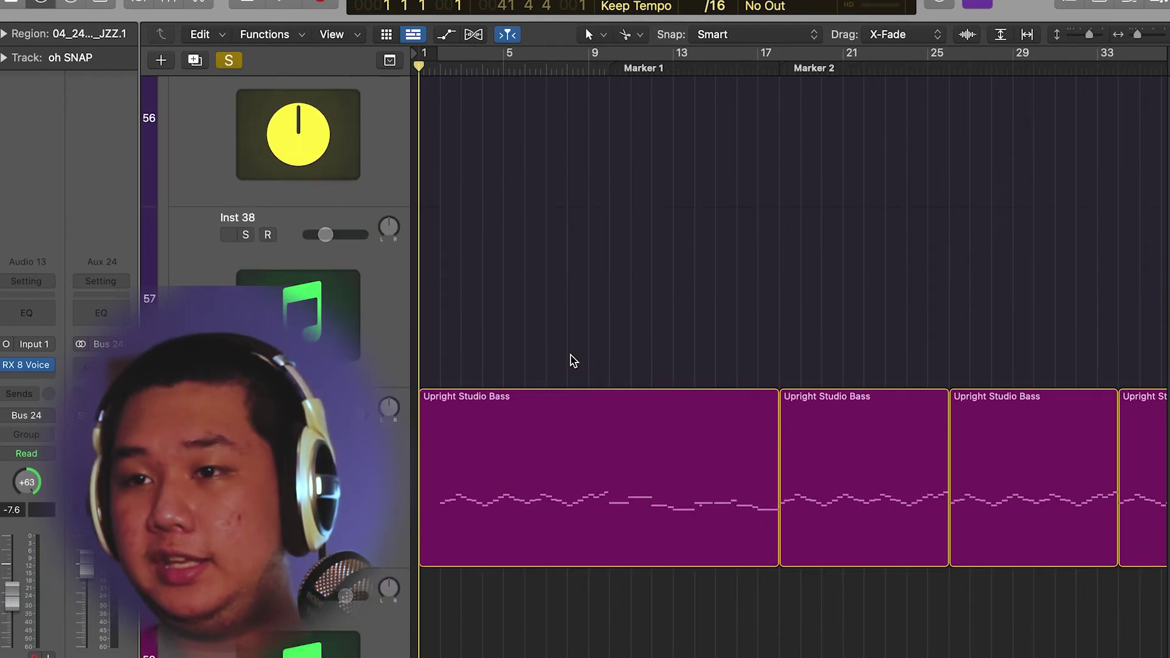
key("super+Up")
key("super+Up")
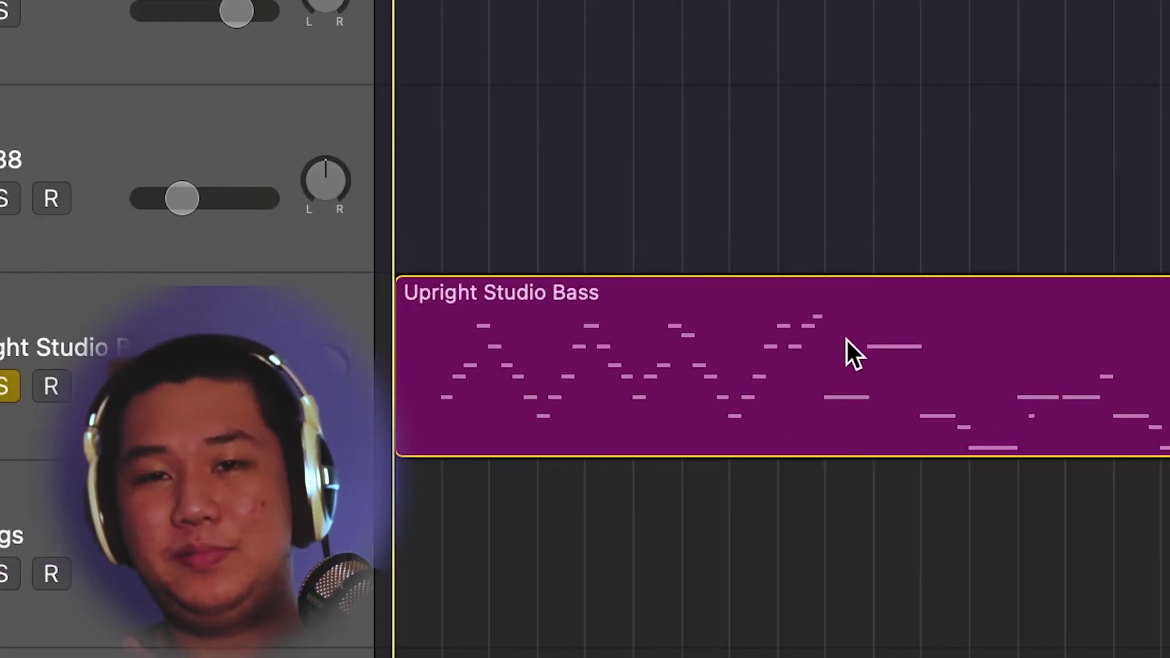
key("space")
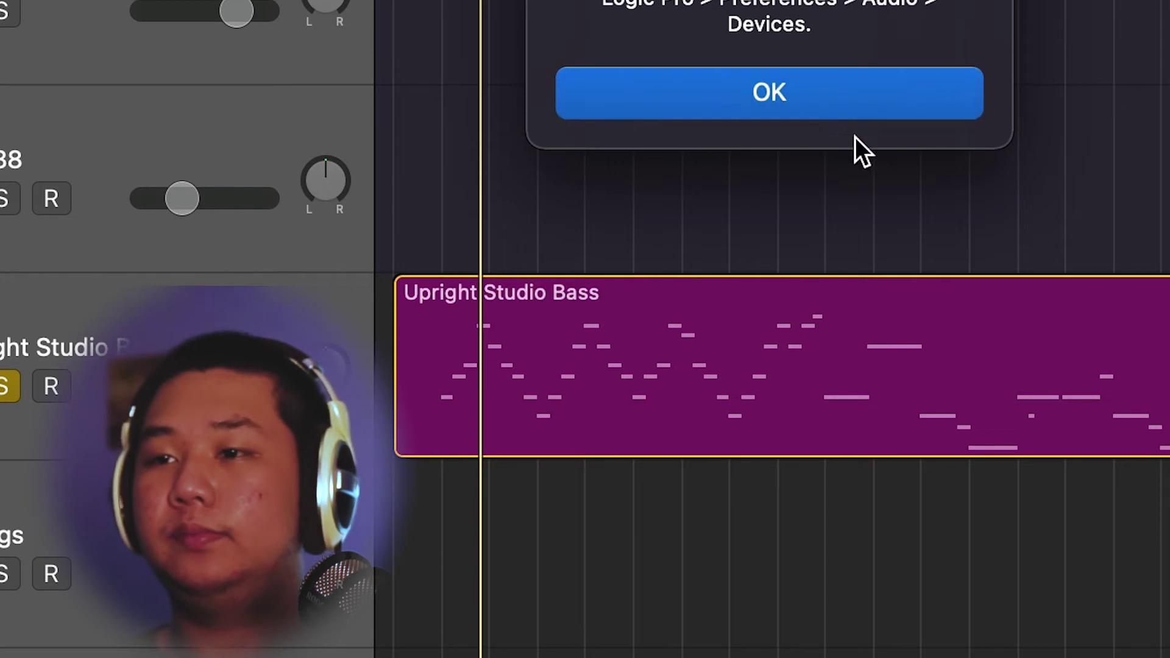
left_click(865, 111)
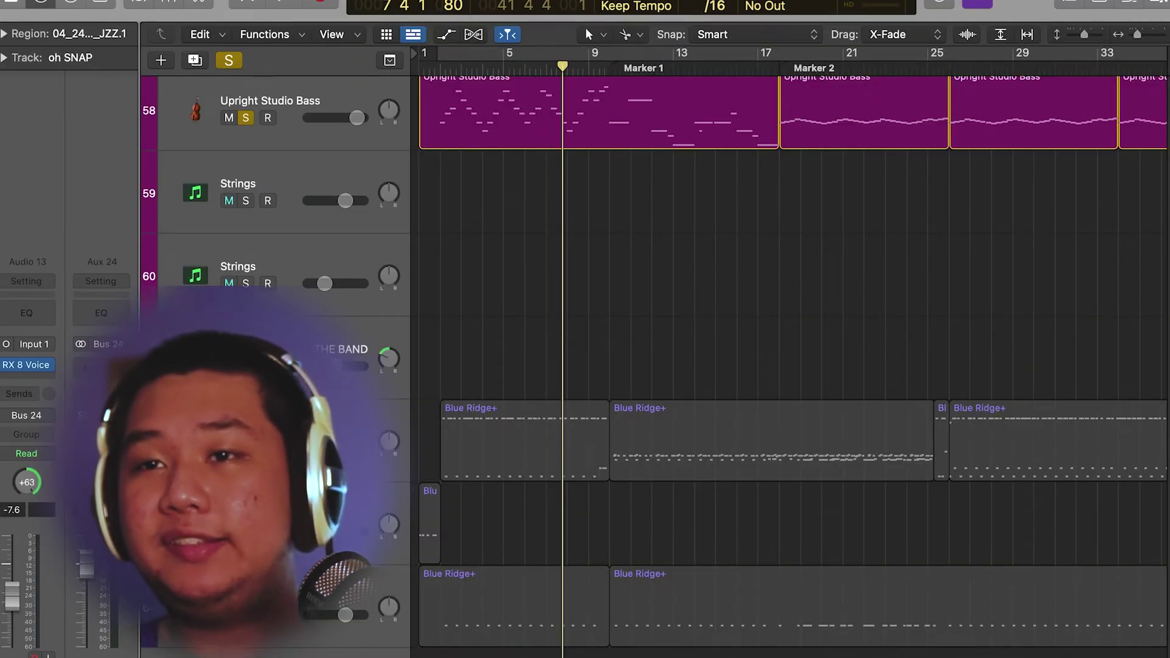
left_click(225, 61)
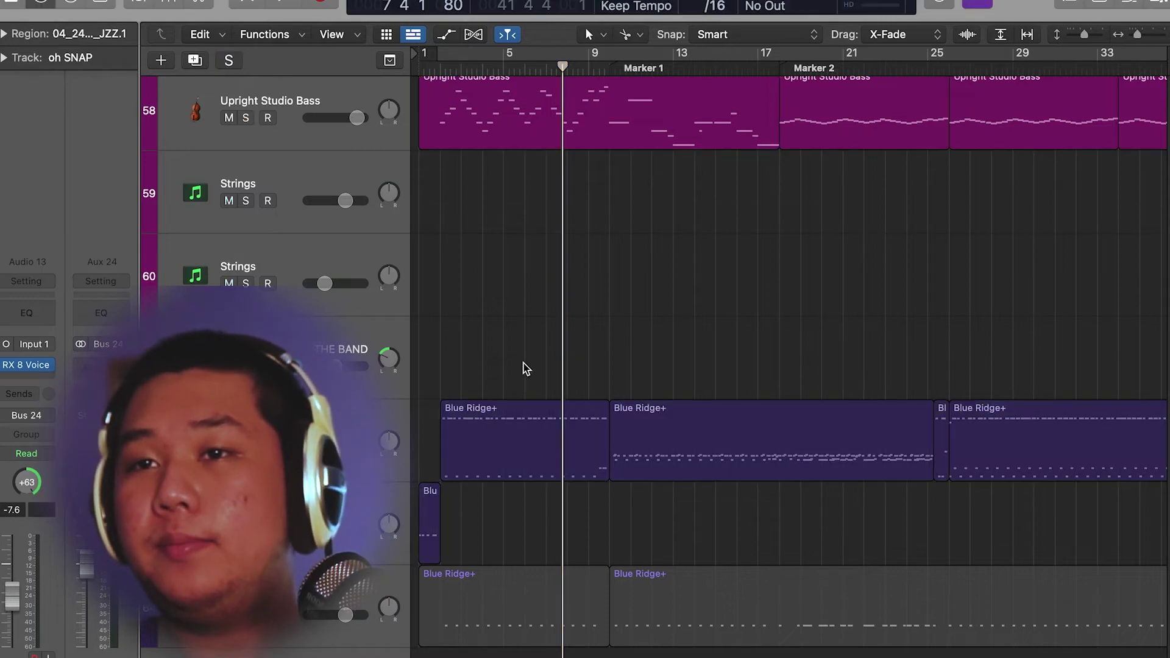
Play a short passage of the full arrangement from just before Marker 1
scroll(536, 347, "up", 3)
scroll(732, 245, "right", 10)
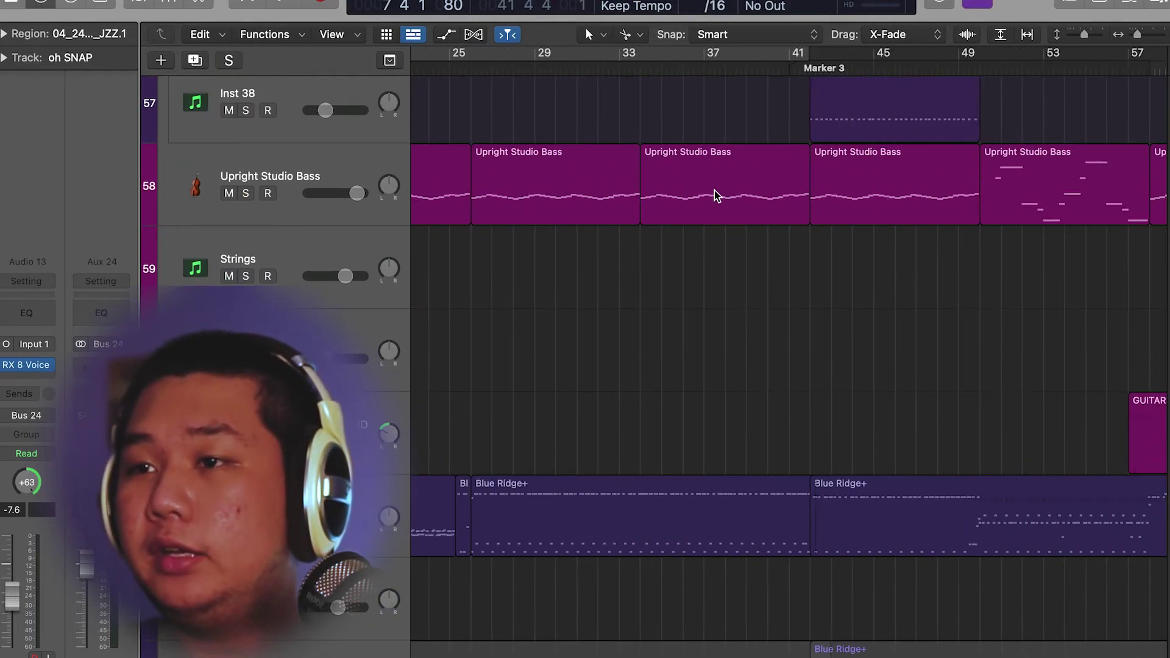
scroll(714, 195, "right", 5)
scroll(715, 198, "left", 15)
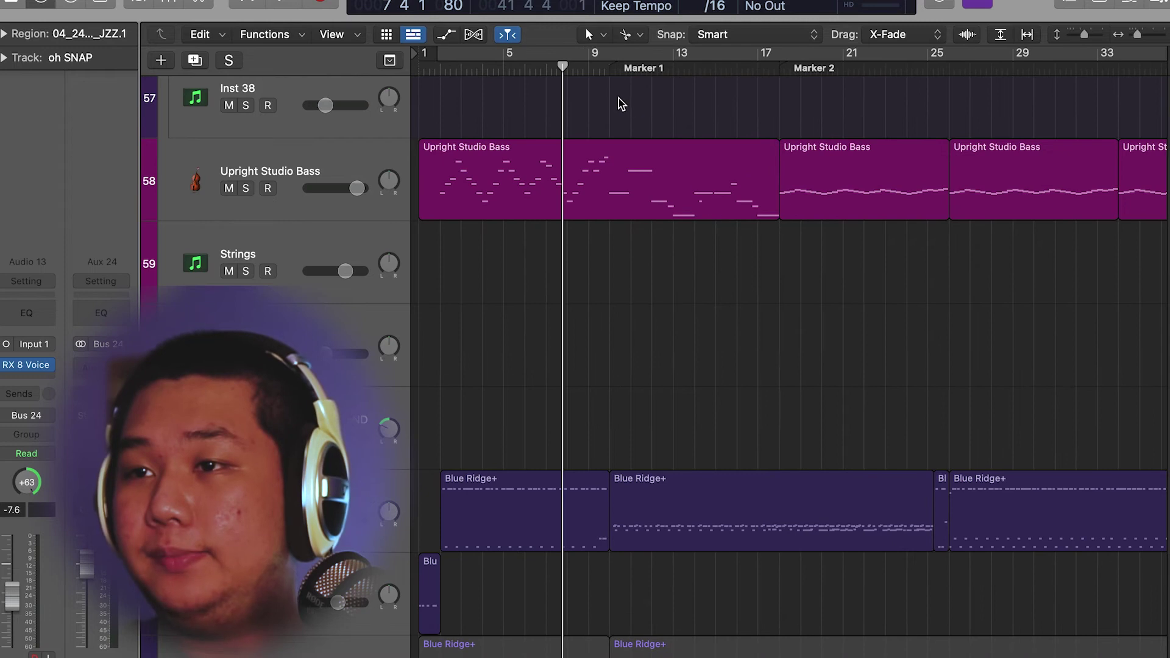
left_click(607, 72)
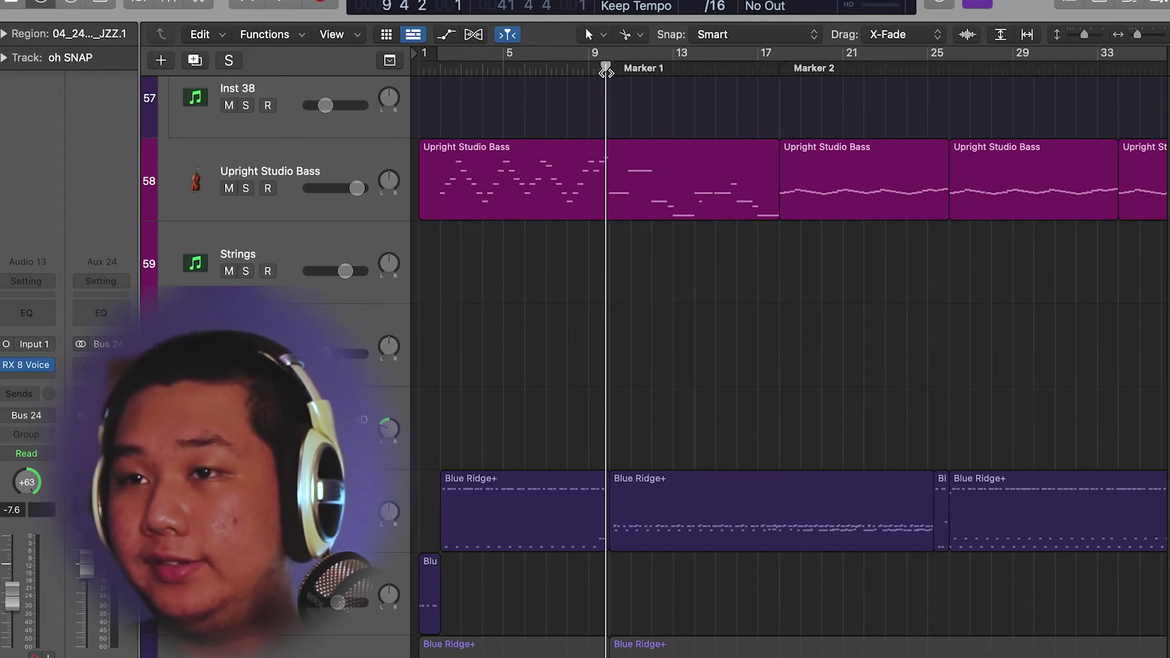
key("space")
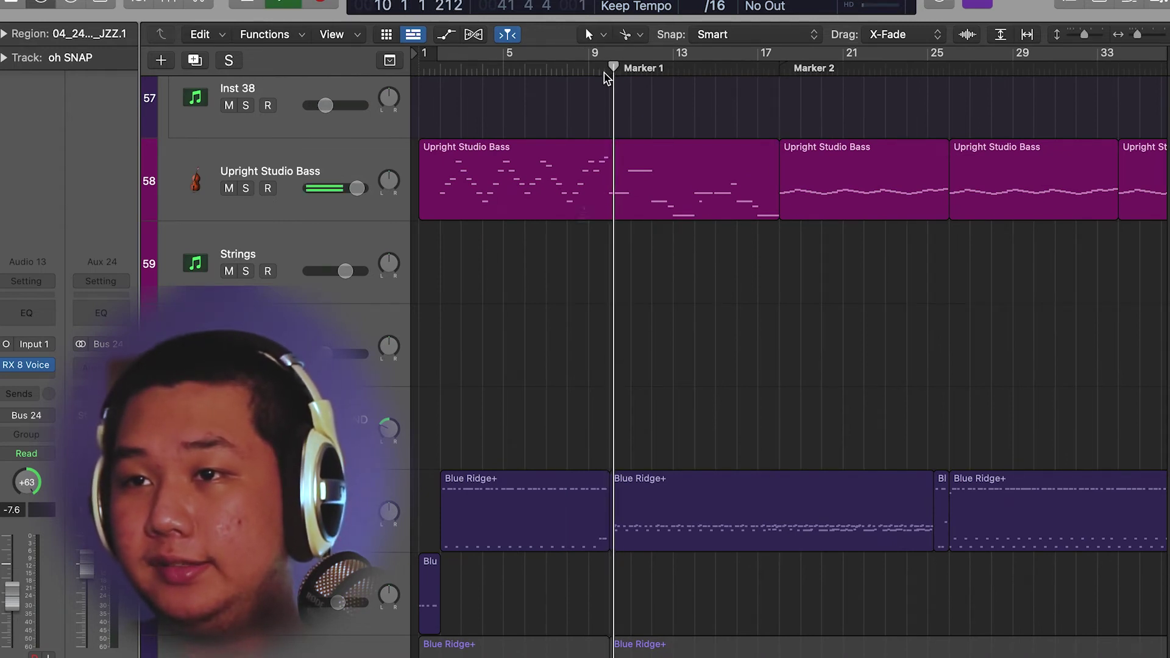
left_click(609, 306)
Listen to the Upright Studio Bass track soloed from just before Marker 1 to about bar 13, and clear the solo
key("s")
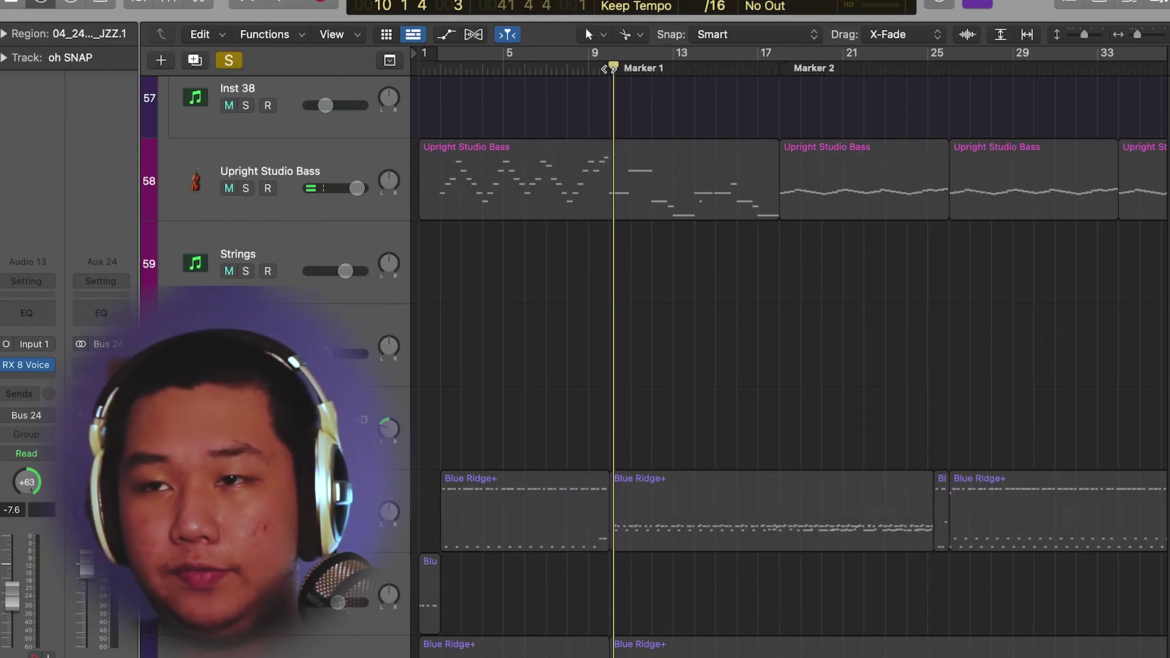
left_click(356, 215)
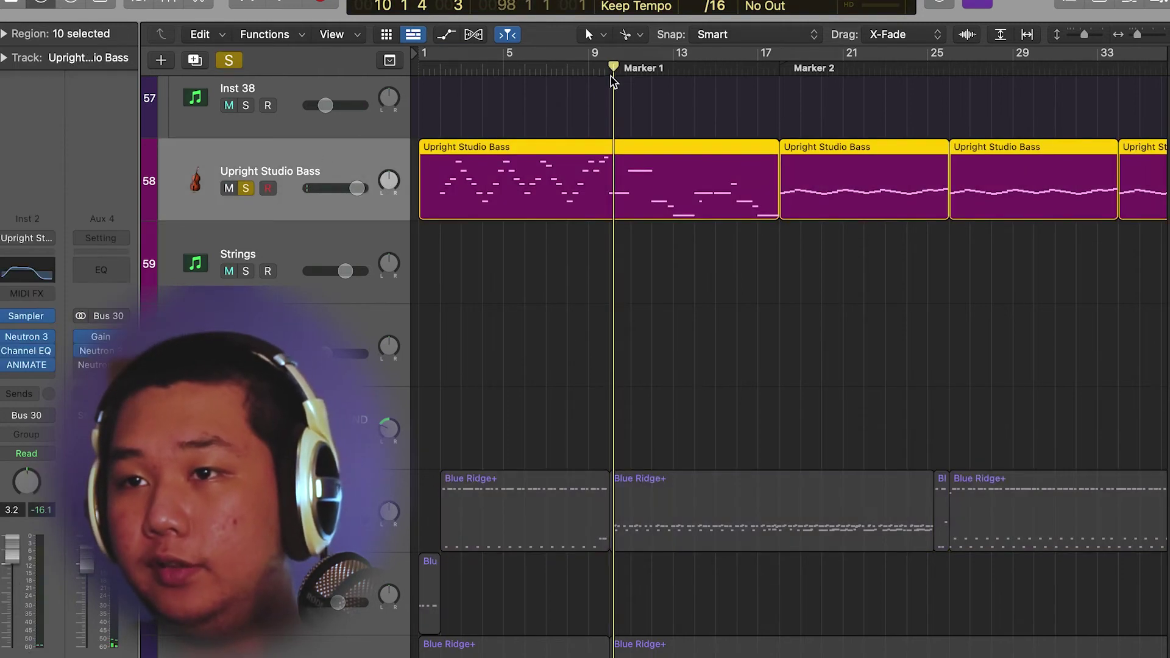
double_click(605, 74)
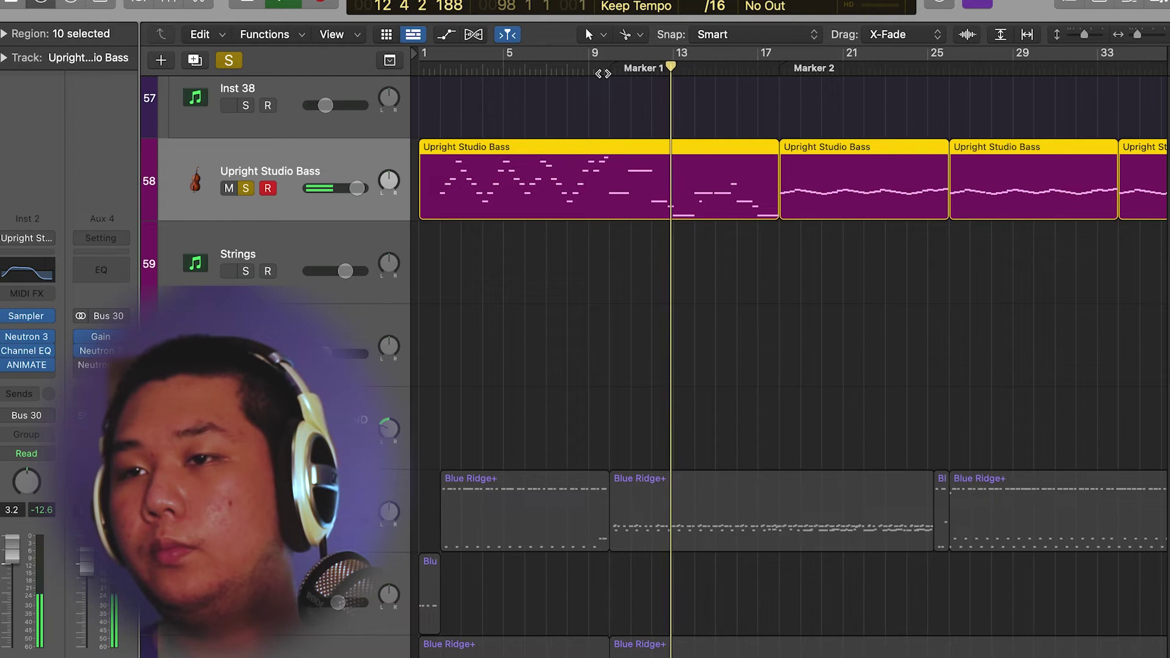
key("space")
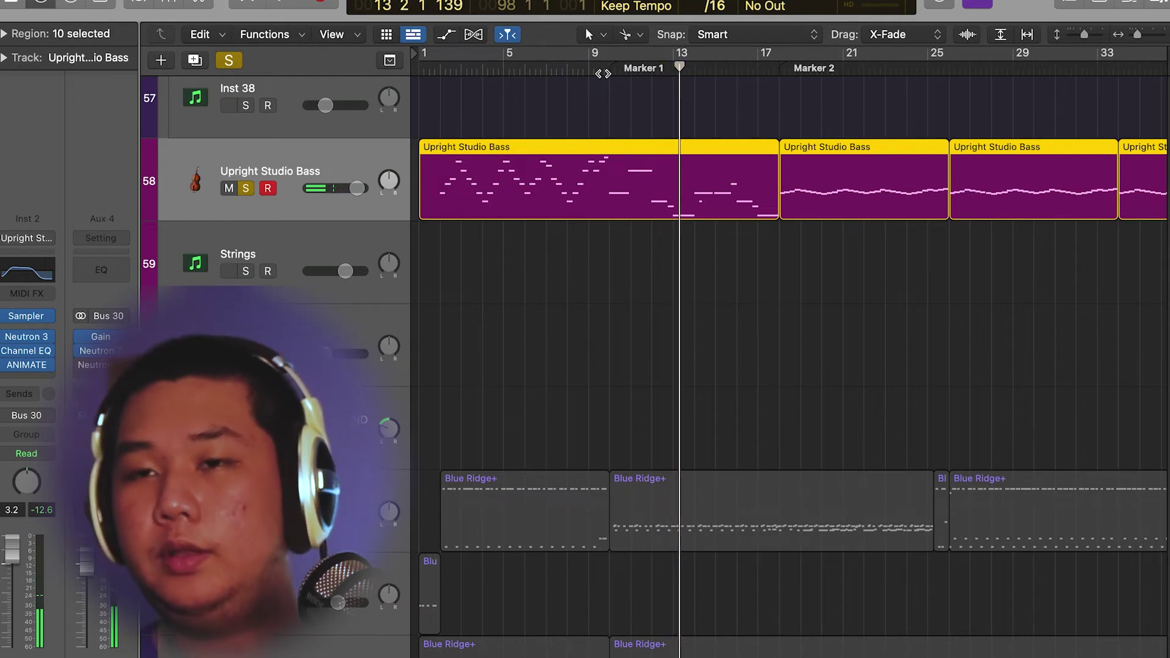
key("s")
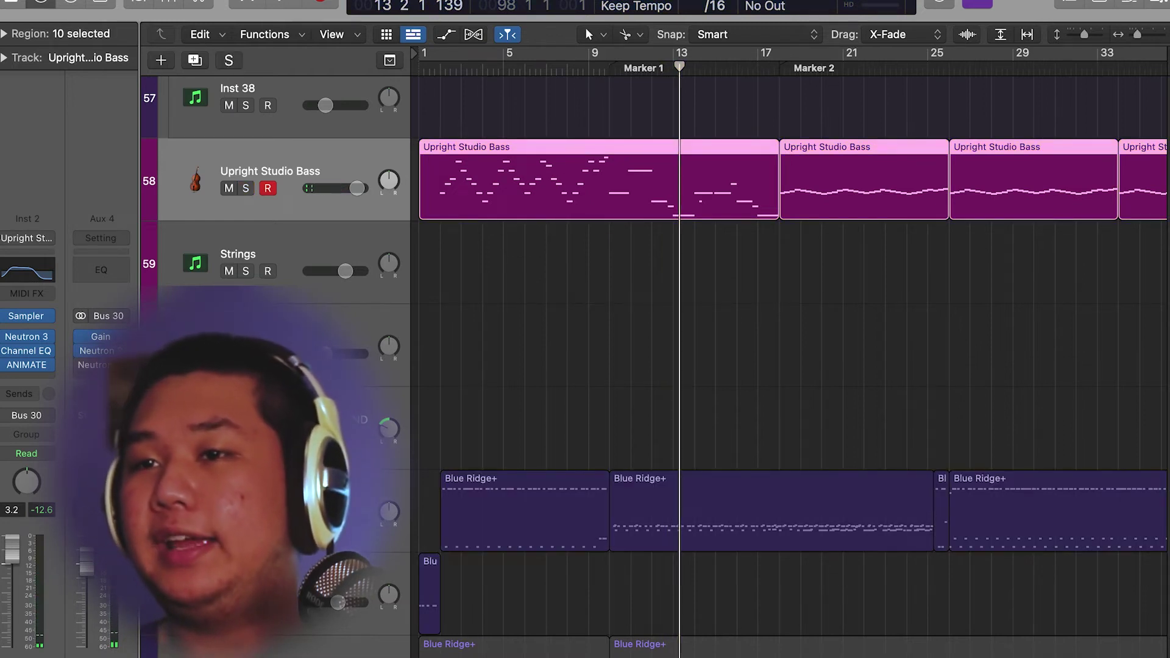
Select the Inst 1 drum track and play it soloed from bar 2 into the section after Marker 1
scroll(775, 485, "right", 5)
scroll(775, 485, "right", 5)
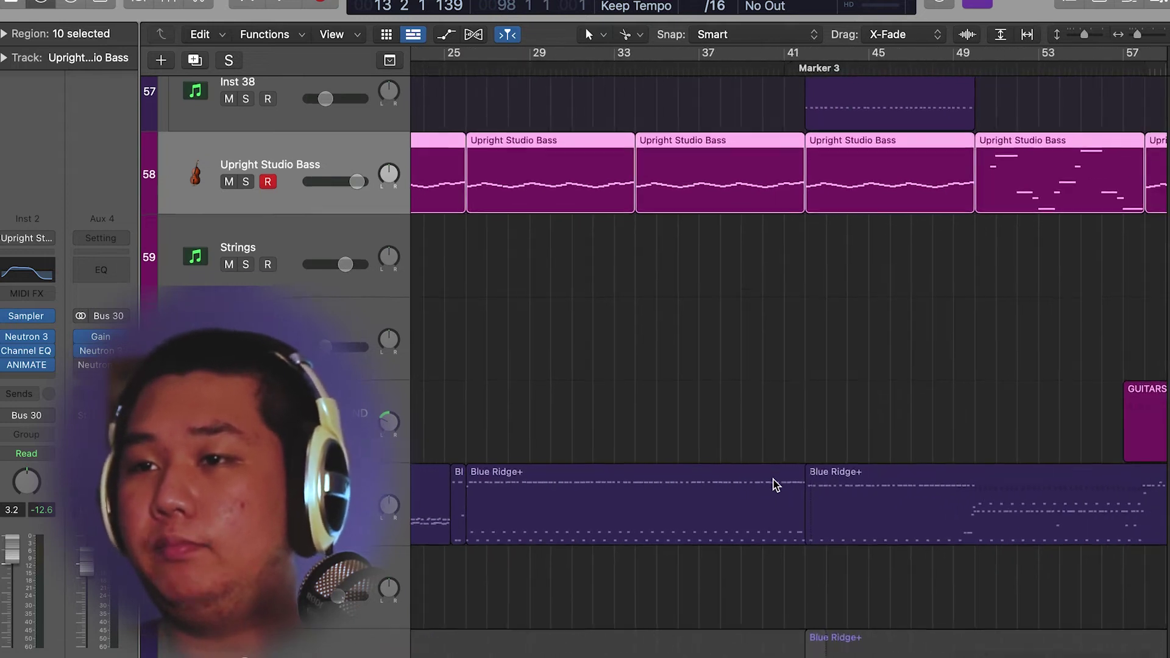
scroll(780, 146, "right", 5)
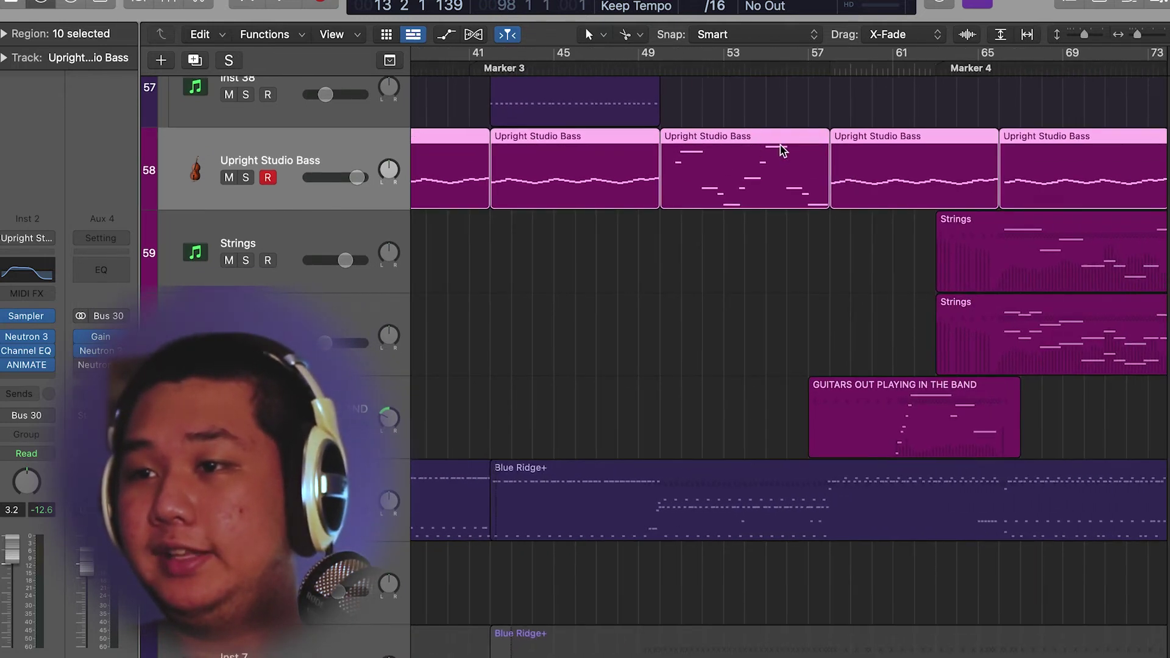
scroll(886, 245, "left", 8)
scroll(888, 245, "left", 10)
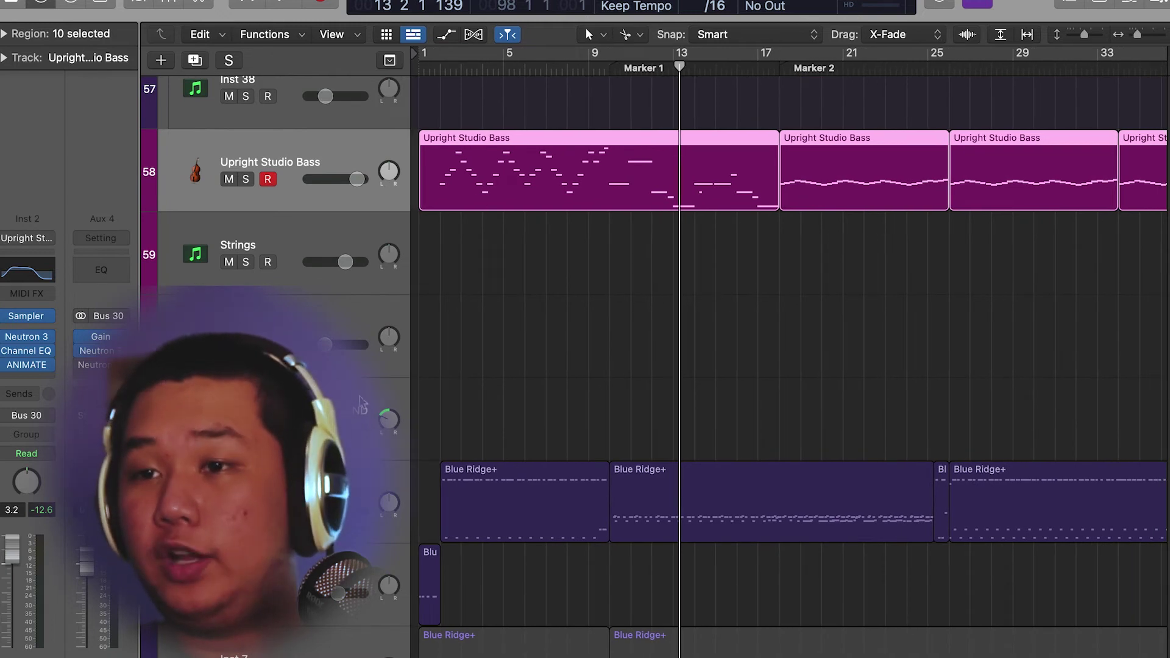
left_click(366, 482)
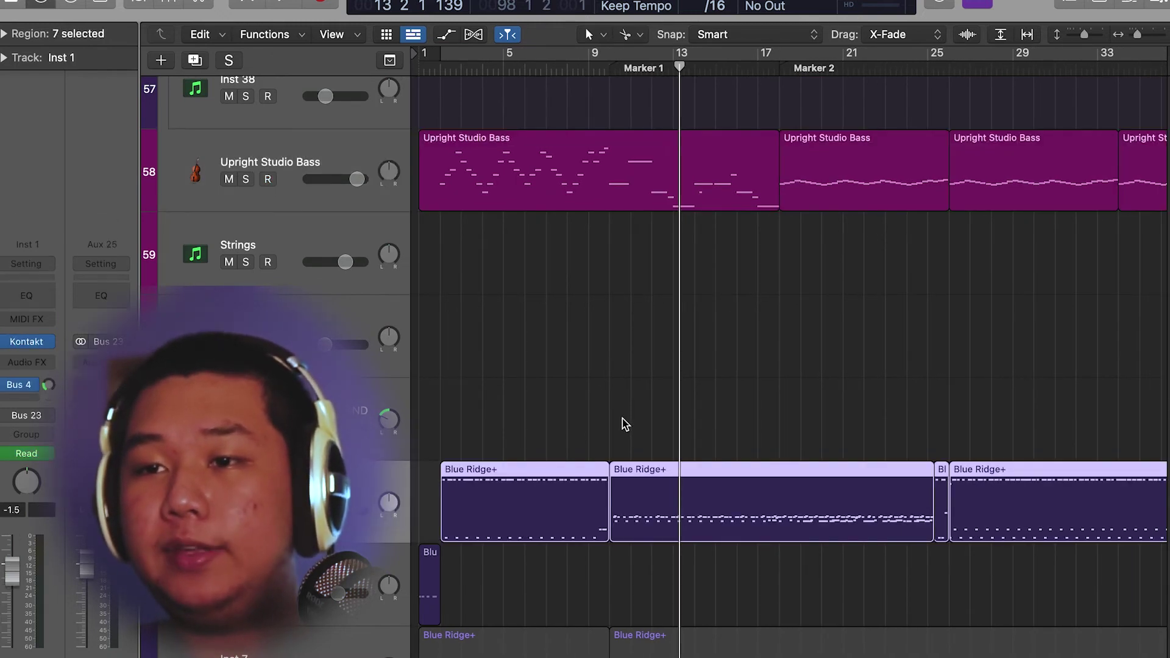
left_click_drag(535, 71, 438, 84)
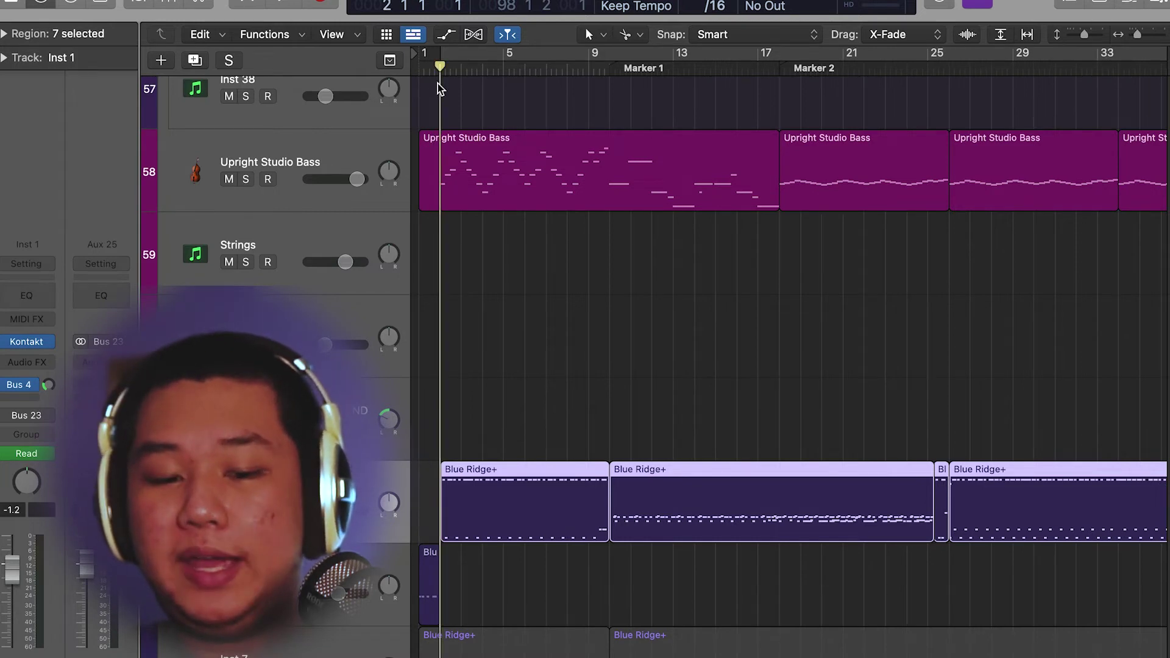
key("space")
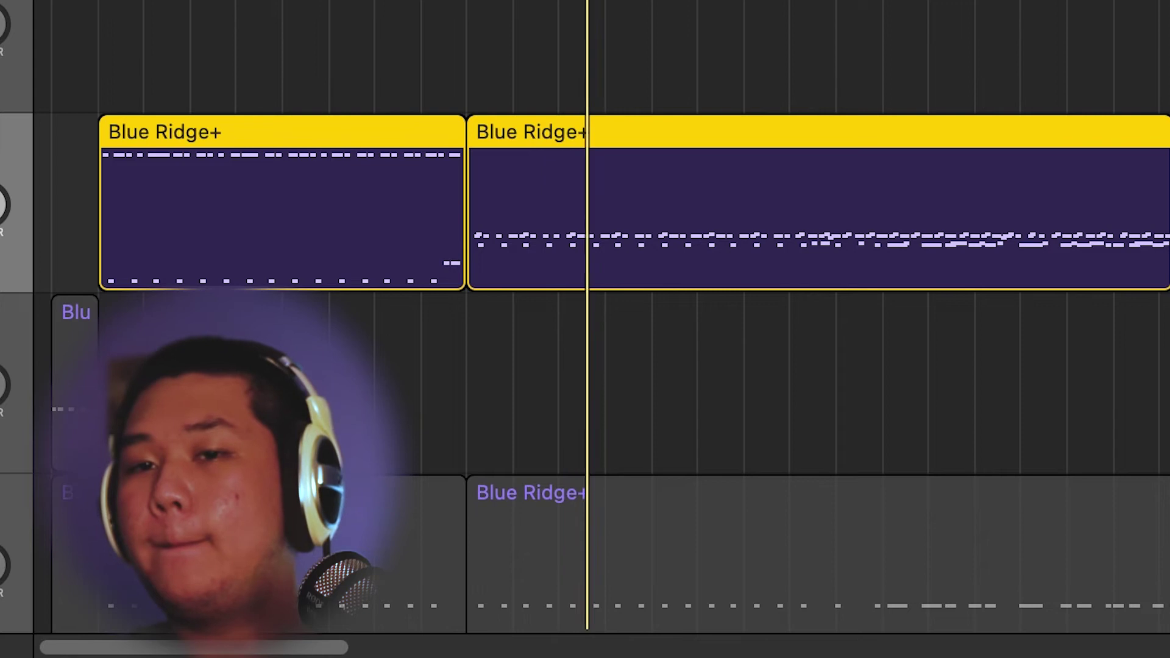
key("space")
Audition the soloed Blue Ridge+ drum part on Inst 1 in the section from bar 26 and again past Marker 4
scroll(601, 327, "right", 5)
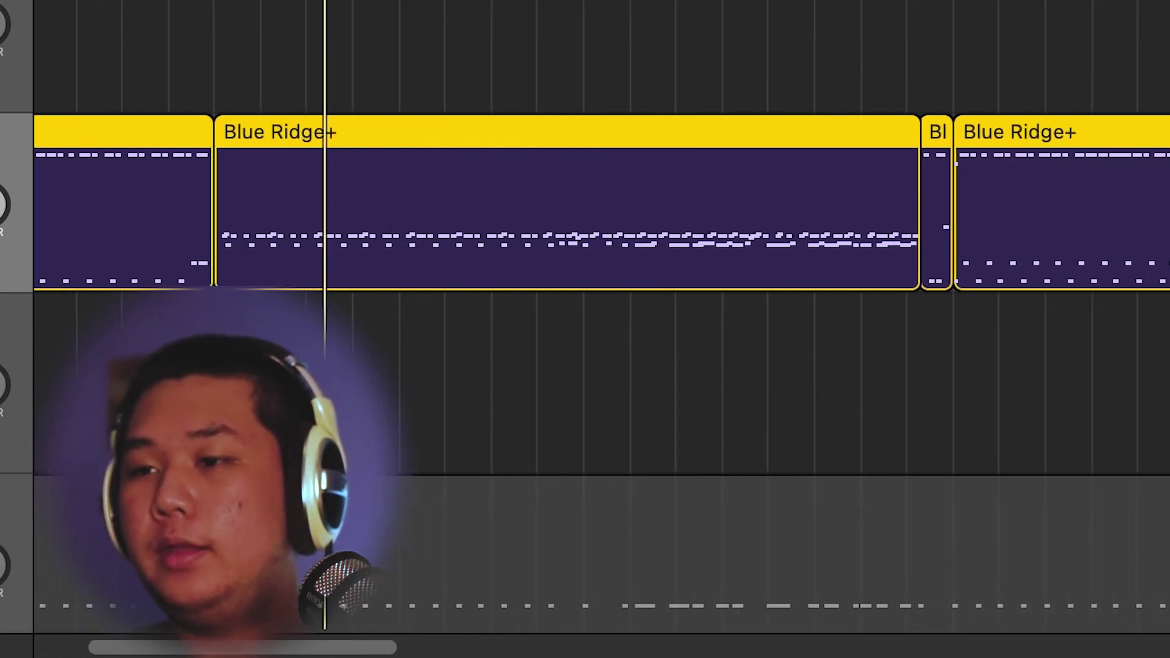
scroll(601, 327, "right", 10)
scroll(602, 327, "right", 8)
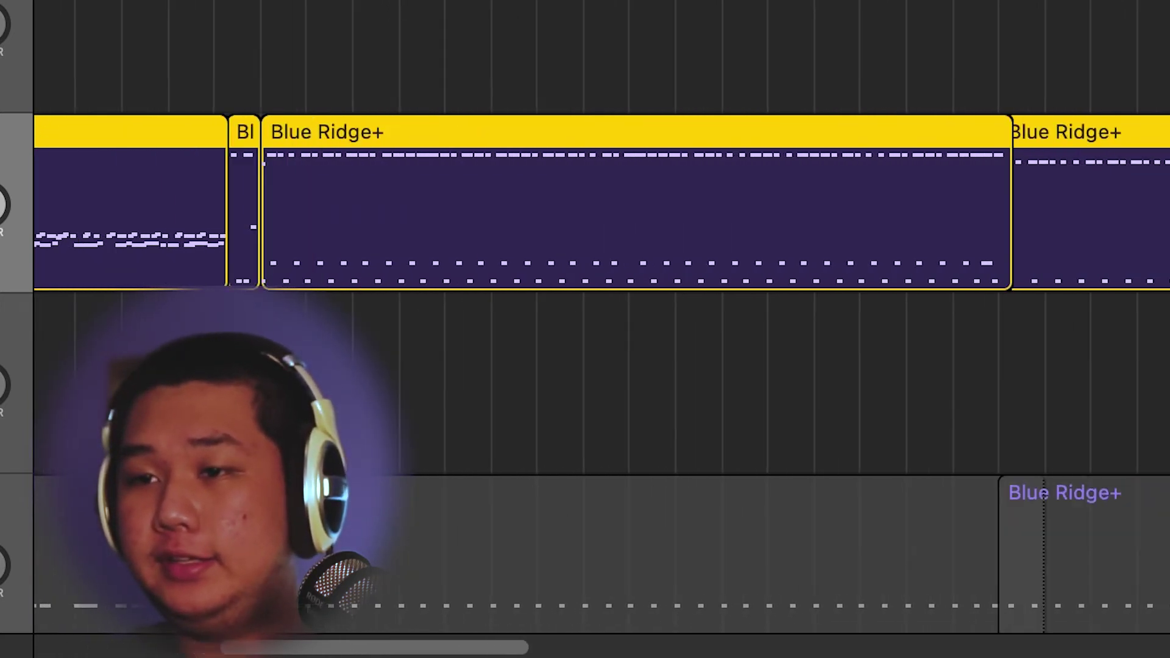
scroll(602, 327, "left", 5)
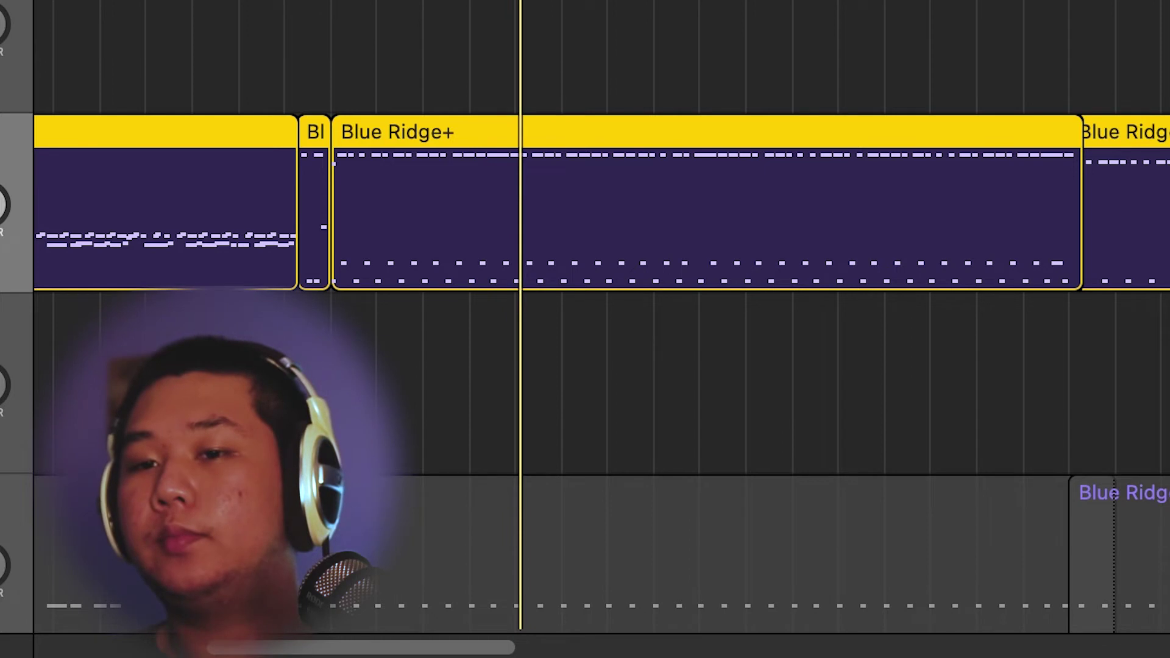
scroll(1021, 131, "right", 15)
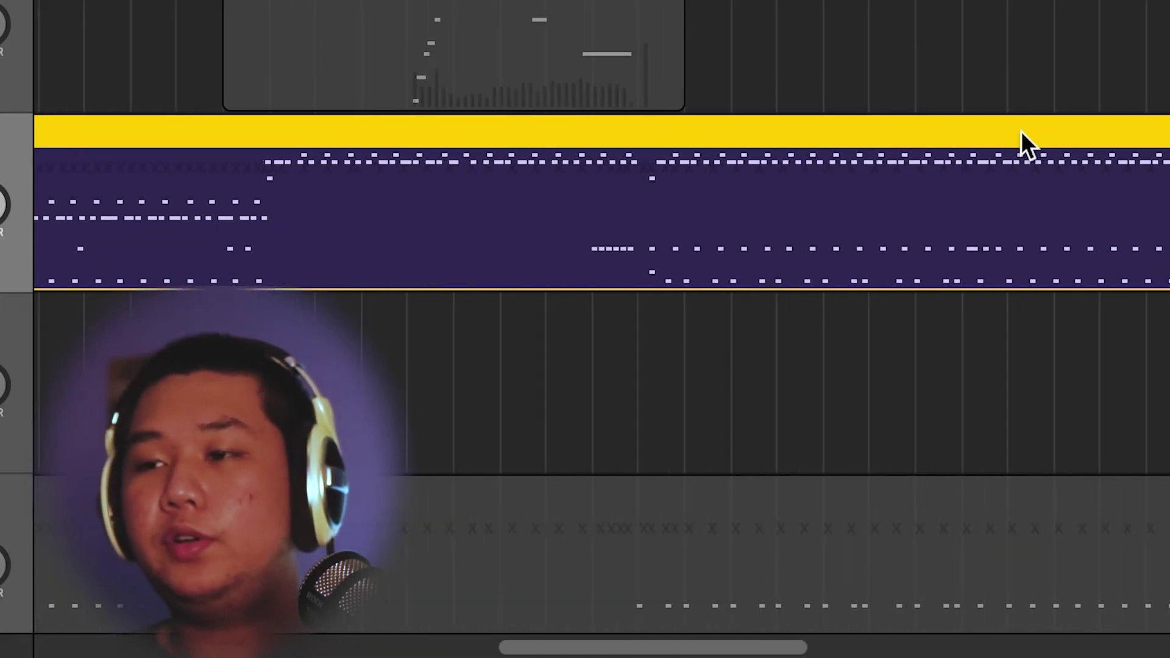
scroll(1023, 130, "right", 3)
scroll(1024, 128, "left", 5)
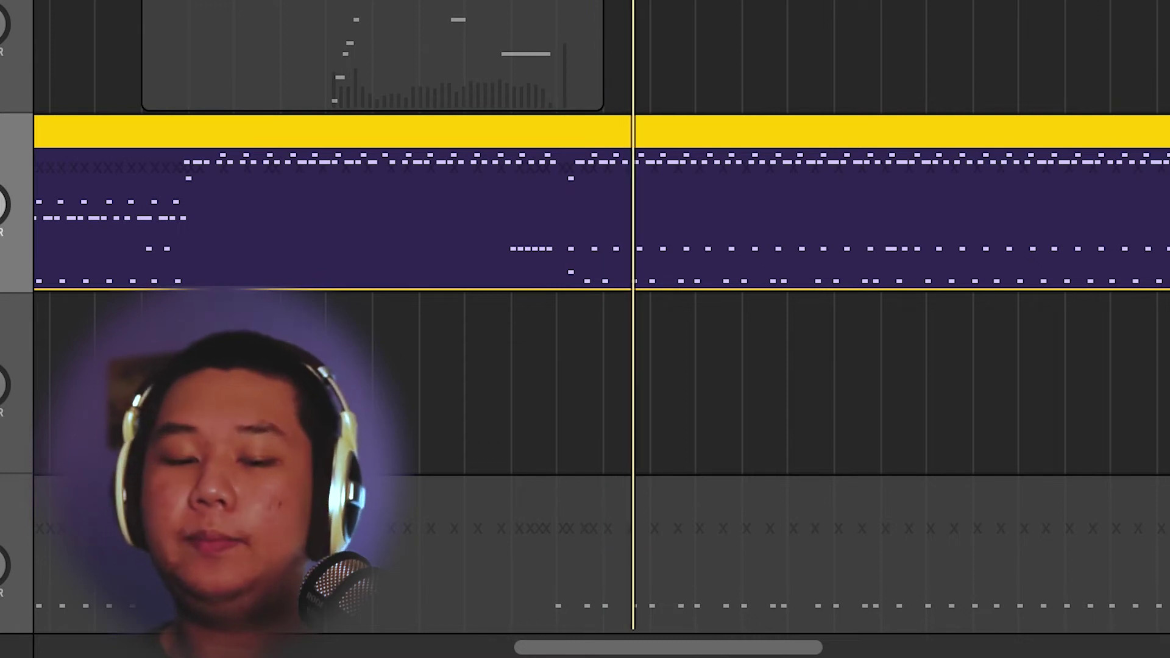
scroll(602, 330, "down", 3)
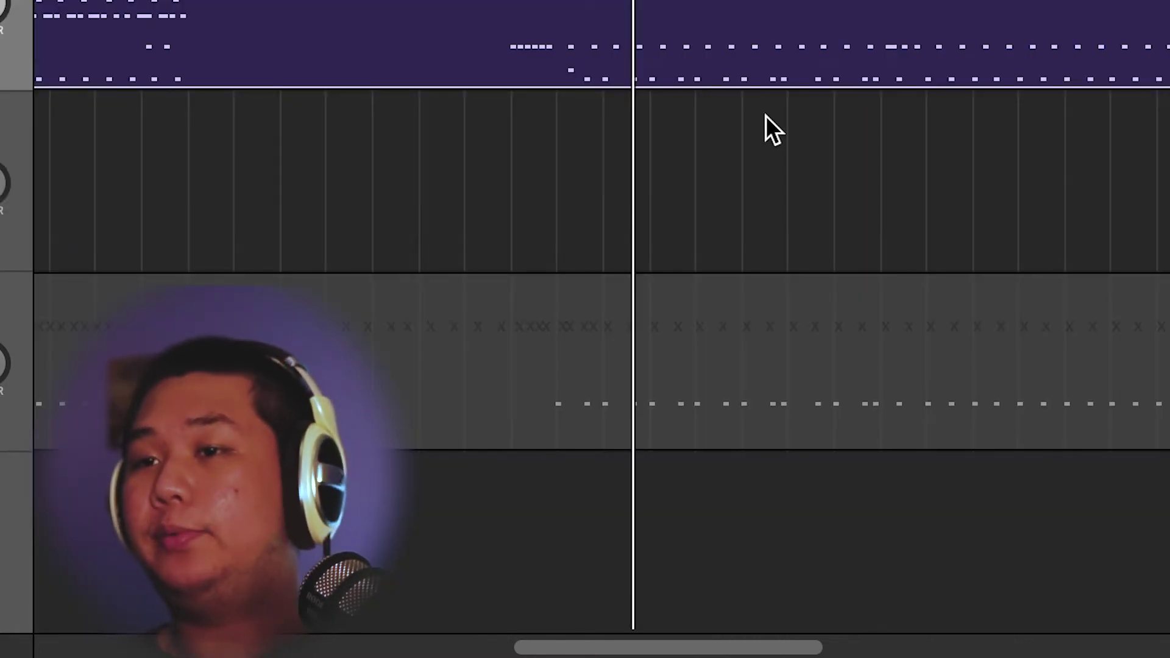
Look over the full arrangement's vocal, piano, horn, bell, ambience, bass and drum tracks, from the opening to past Marker 4
scroll(766, 115, "left", 10)
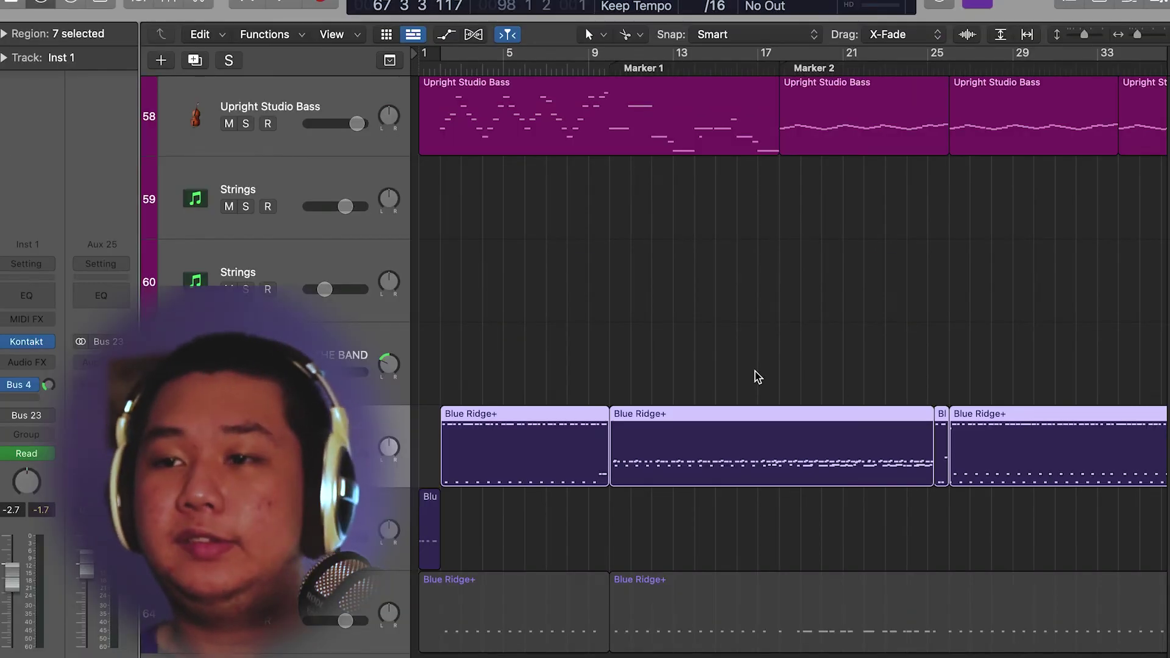
scroll(758, 376, "up", 10)
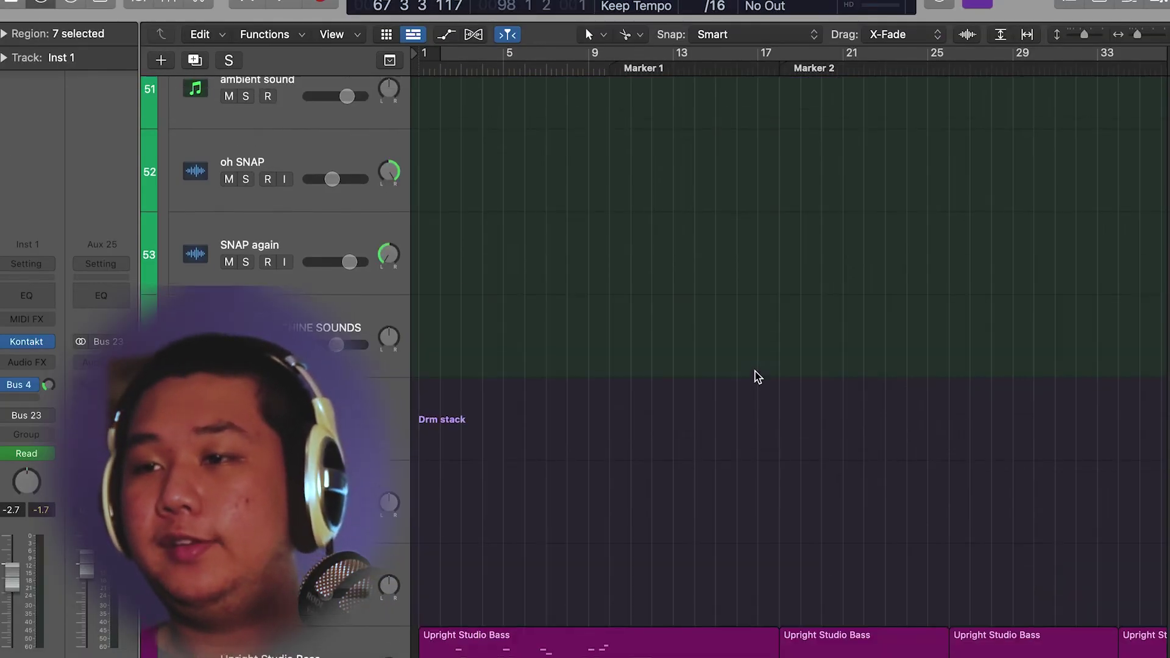
scroll(757, 377, "down", 8)
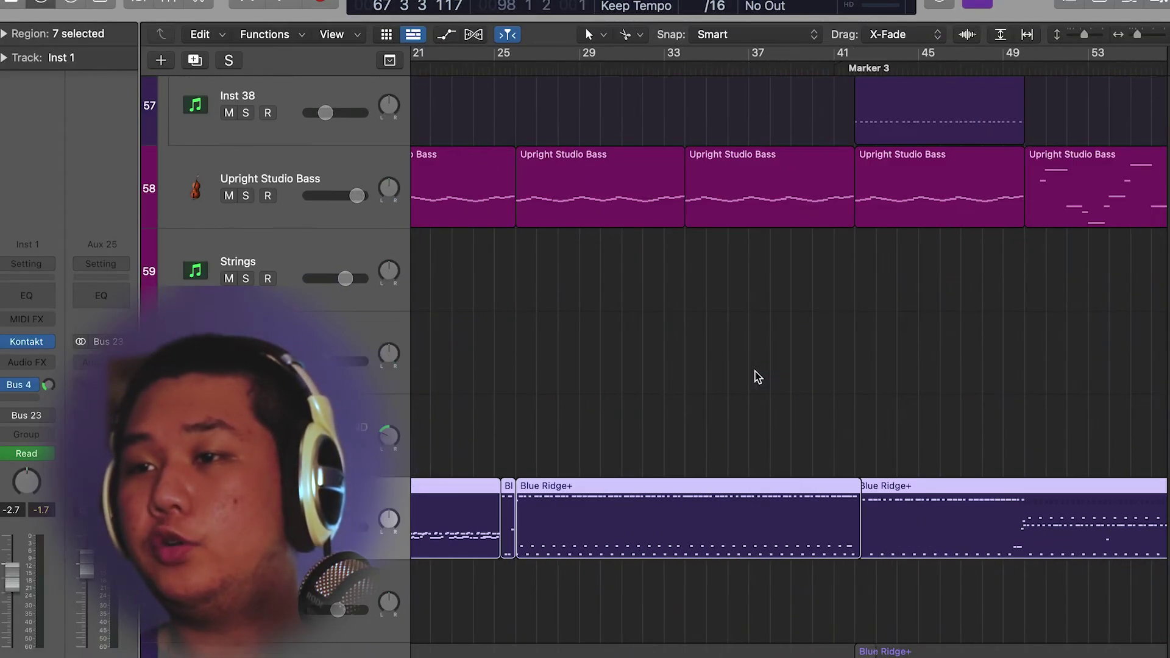
scroll(758, 377, "down", 6)
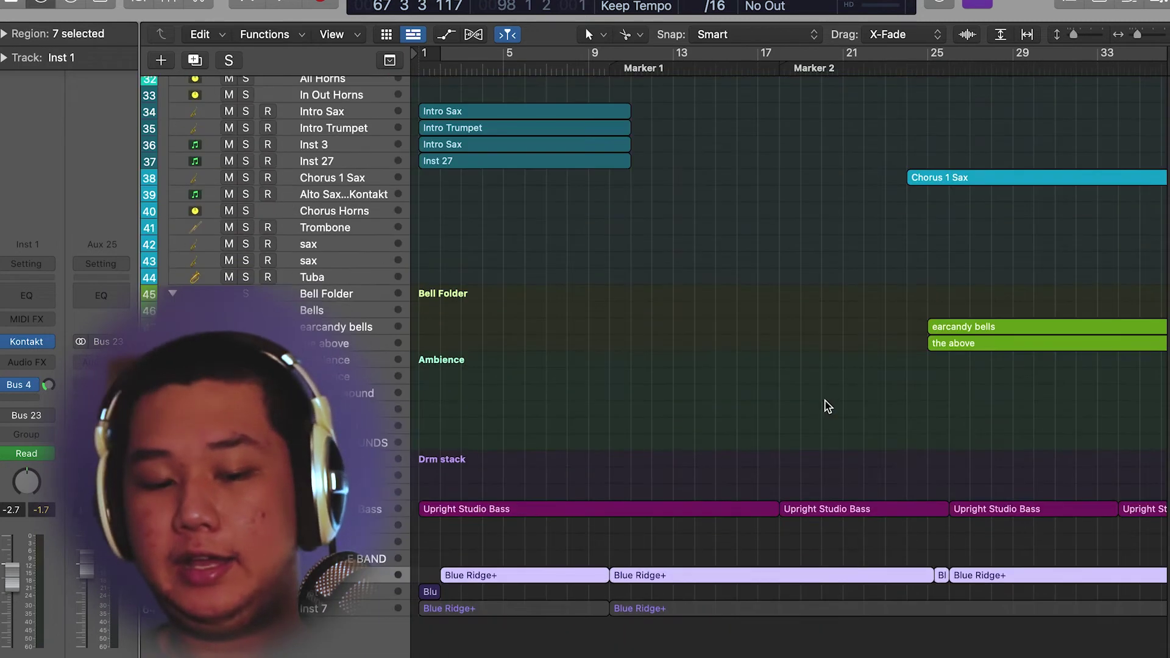
scroll(914, 433, "right", 10)
scroll(914, 433, "right", 4)
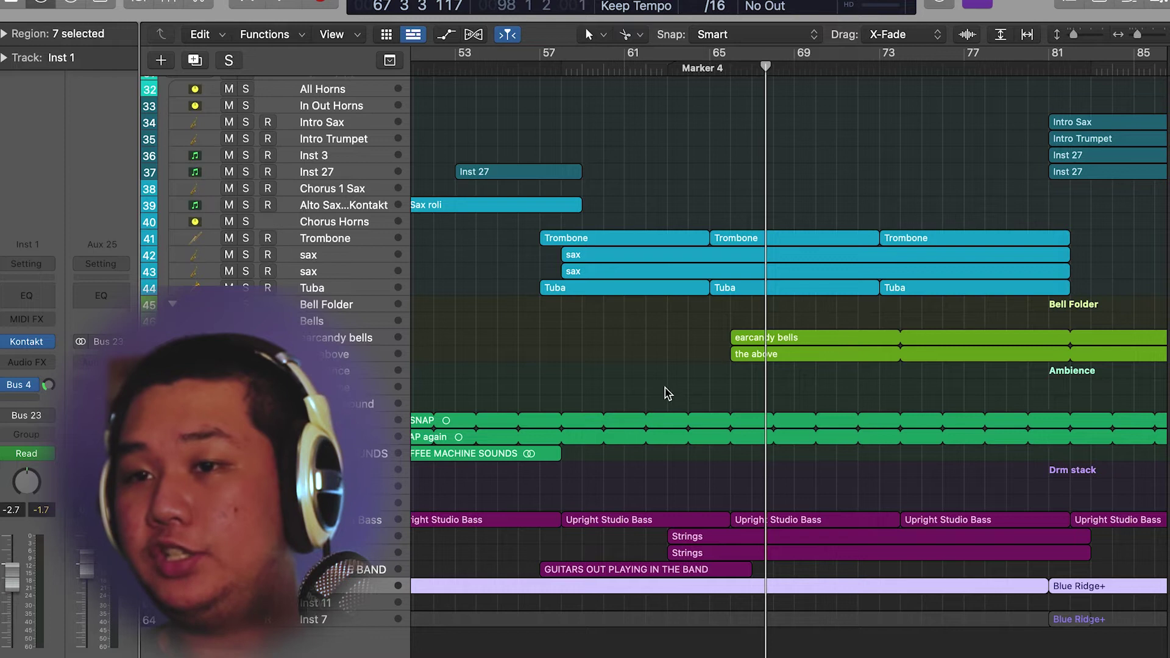
scroll(805, 385, "up", 15)
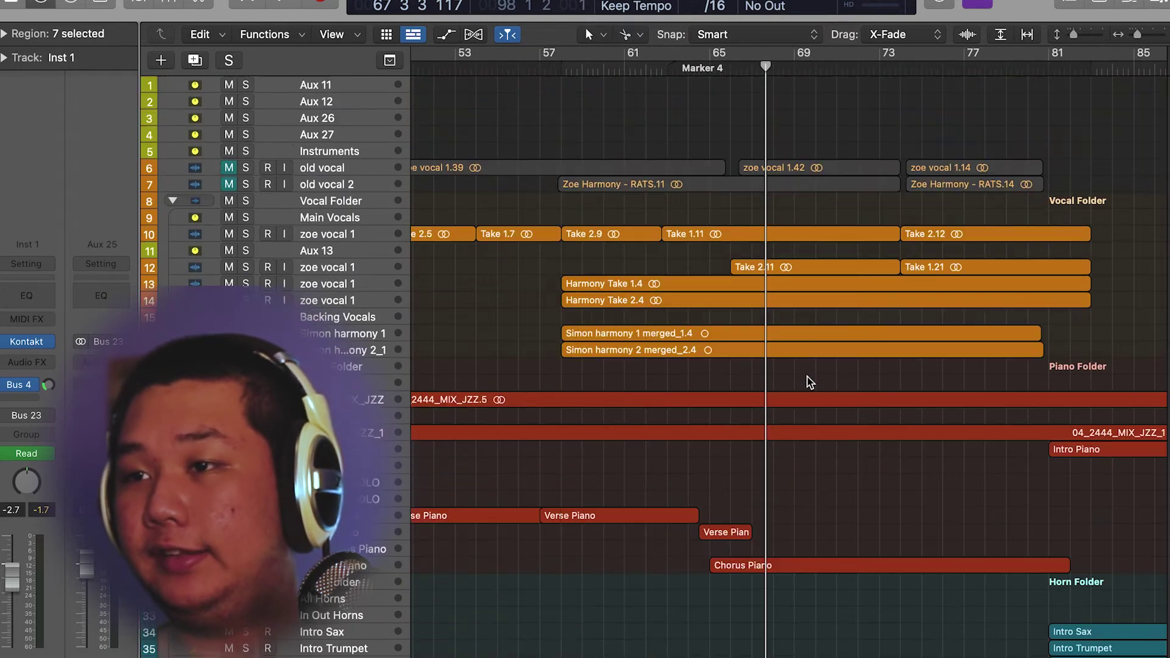
scroll(756, 395, "left", 8)
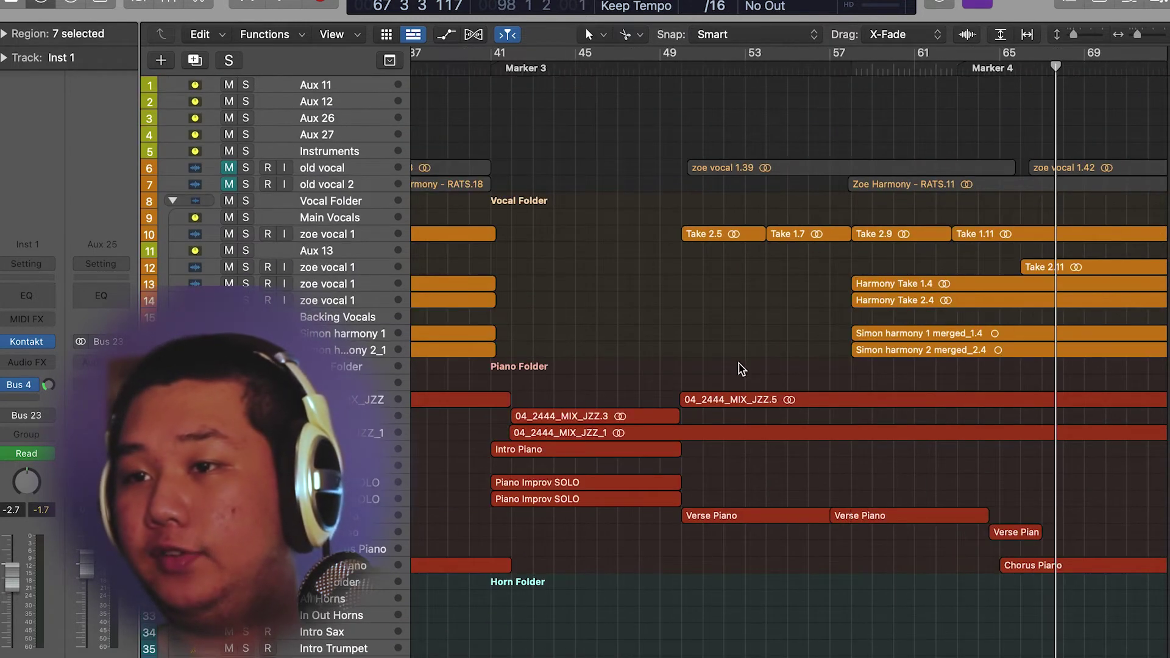
scroll(741, 369, "left", 18)
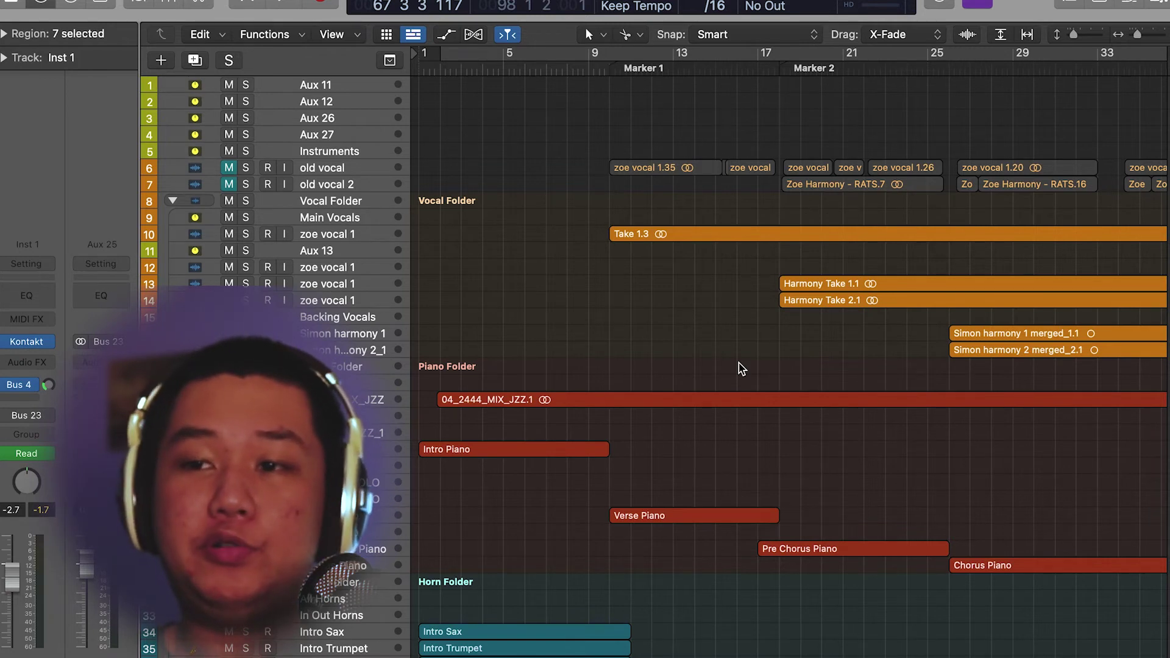
Play the full arrangement from the beginning of the intro to just past Marker 1
scroll(741, 368, "down", 12)
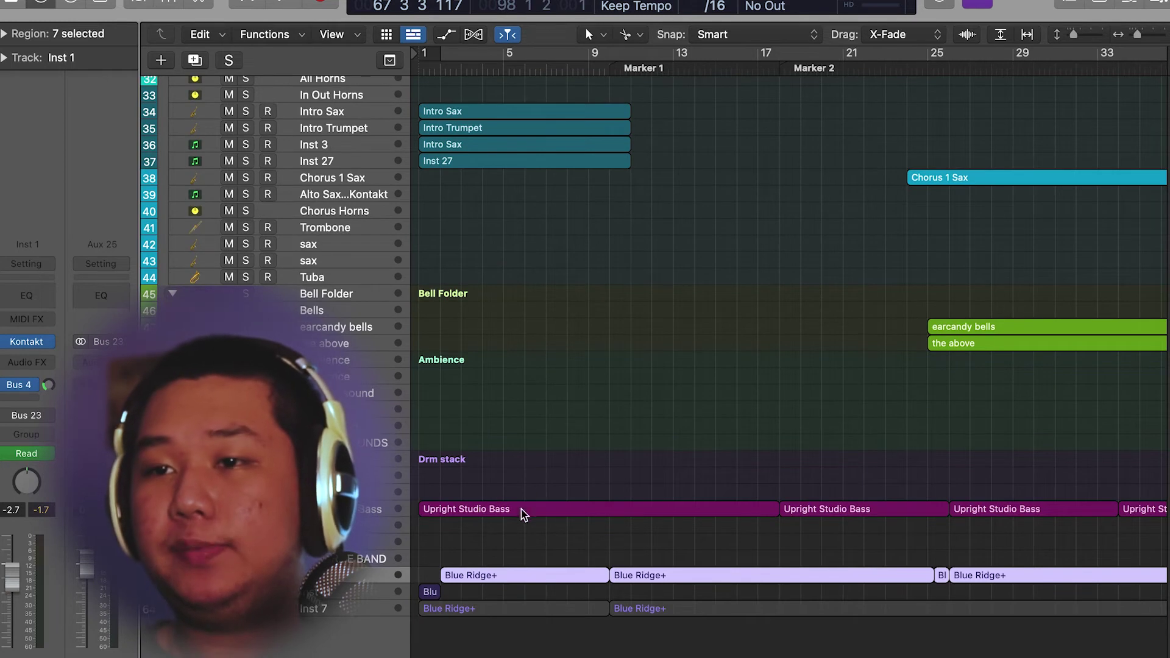
scroll(581, 542, "up", 8)
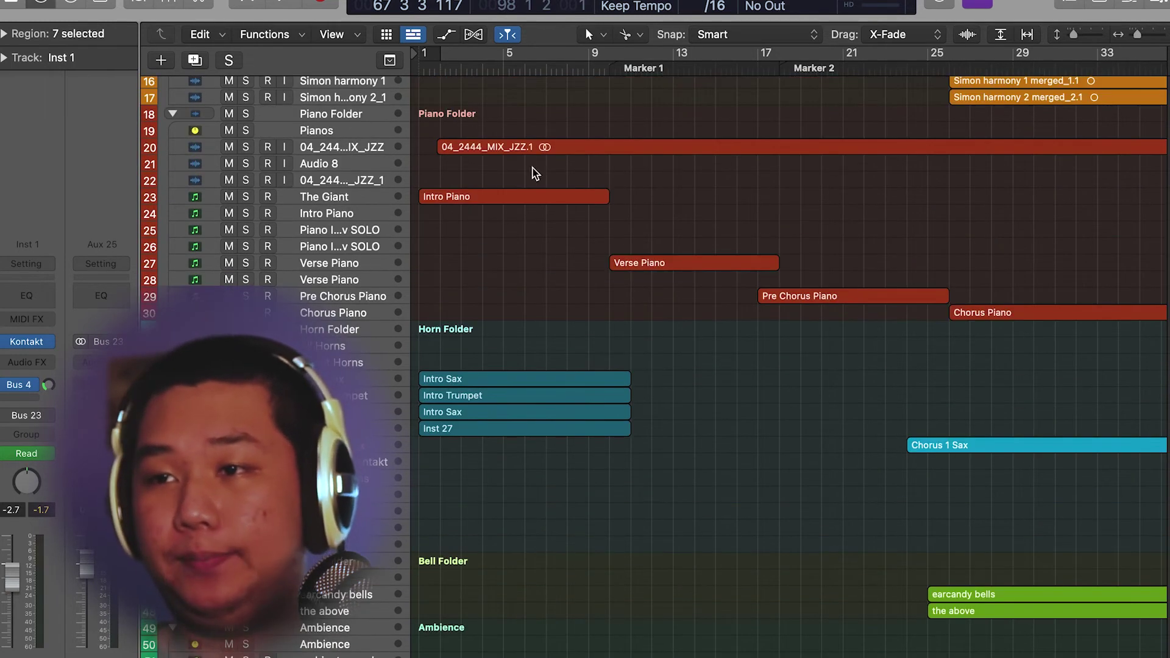
key("Return")
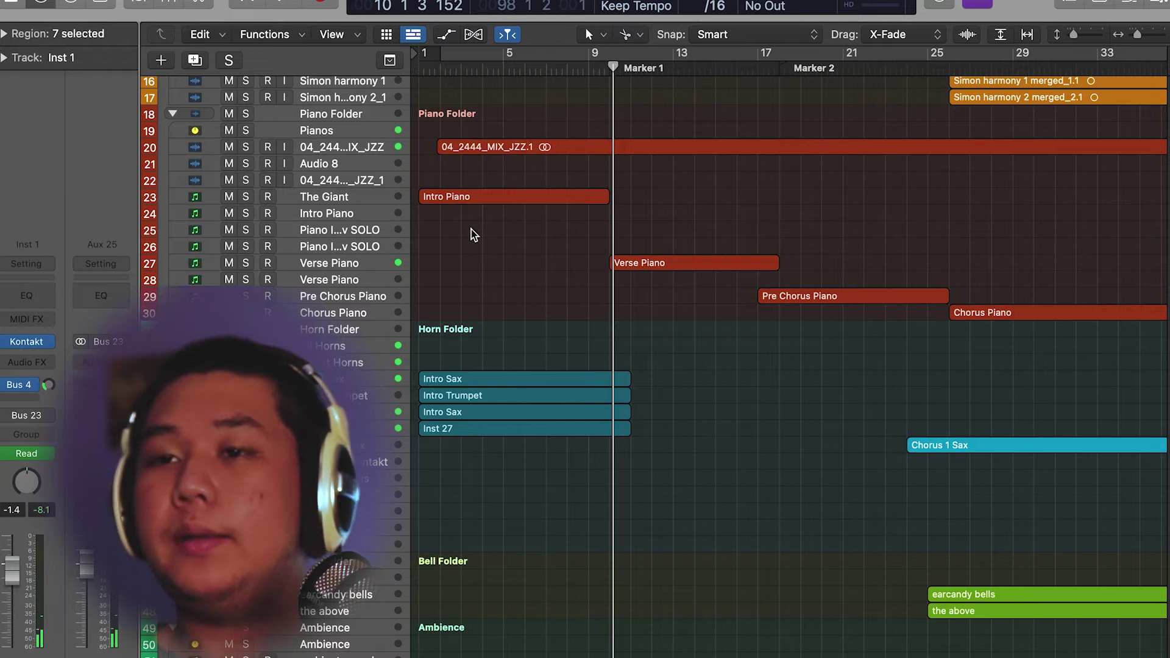
Enlarge the intro horn tracks in the Horn Folder and open the Kontakt instrument on the Intro Sax track
scroll(534, 329, "down", 8)
scroll(531, 342, "up", 6)
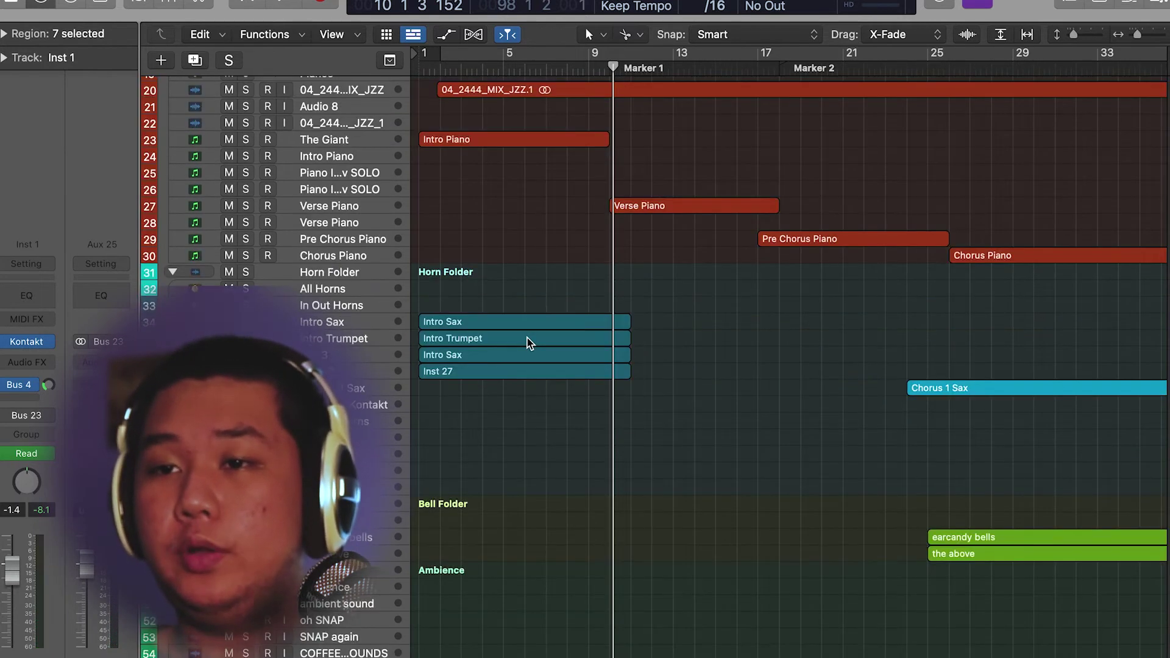
key("super+Down")
key("super+Down")
key("super+Down")
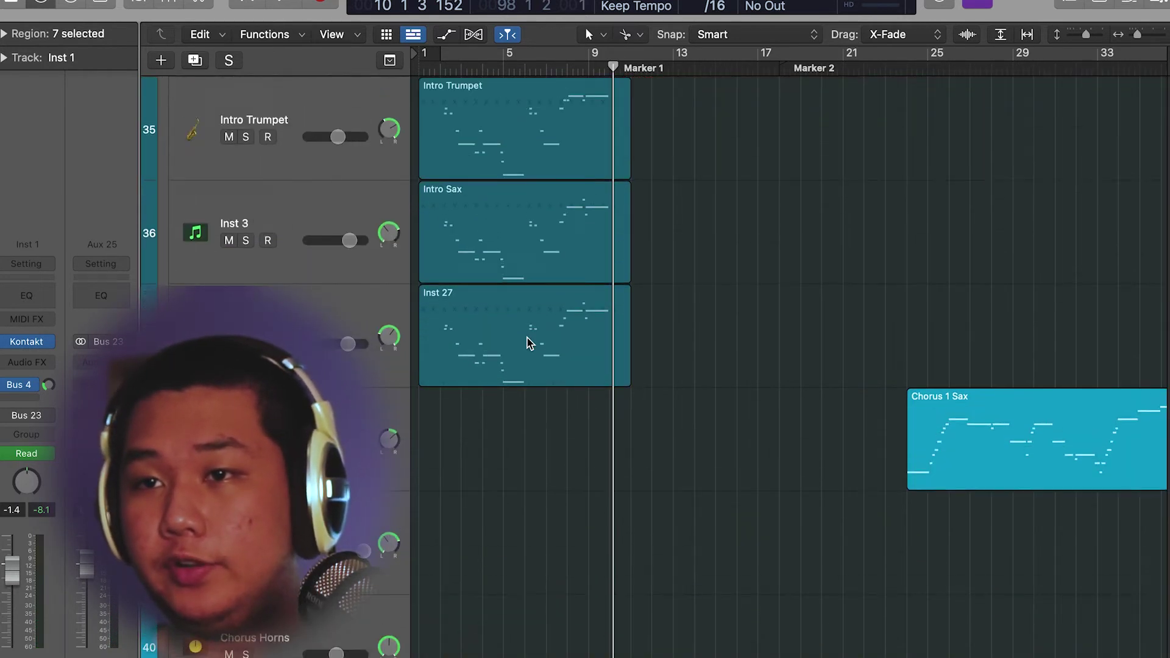
key("super+Up")
left_click(320, 139)
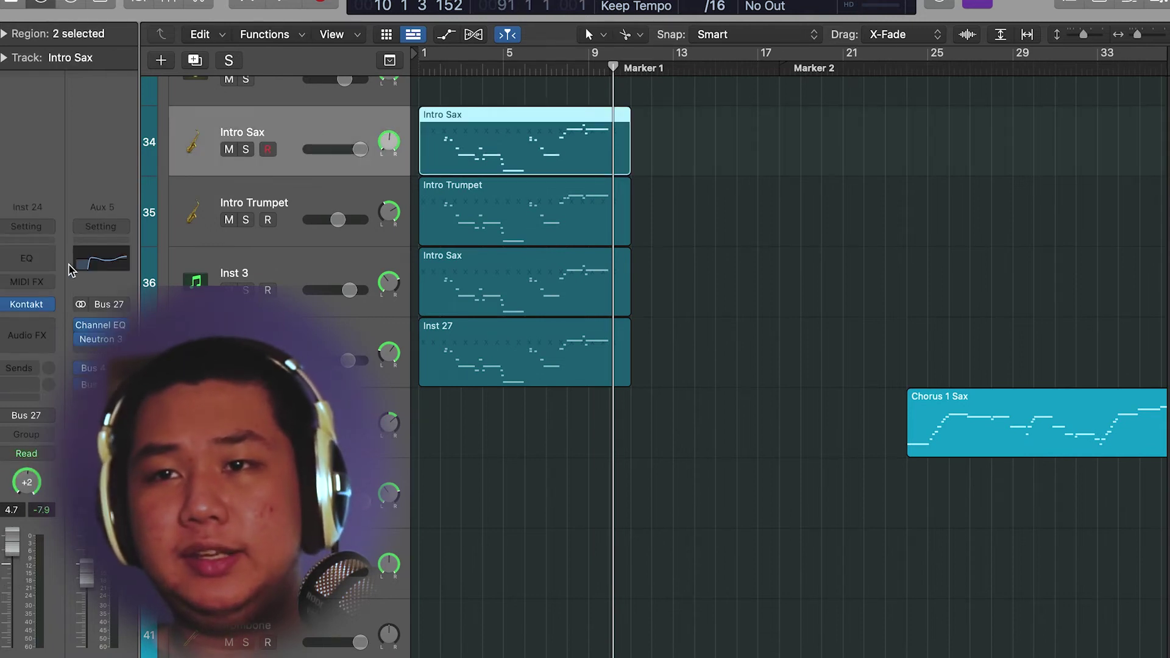
mouse_move(26, 308)
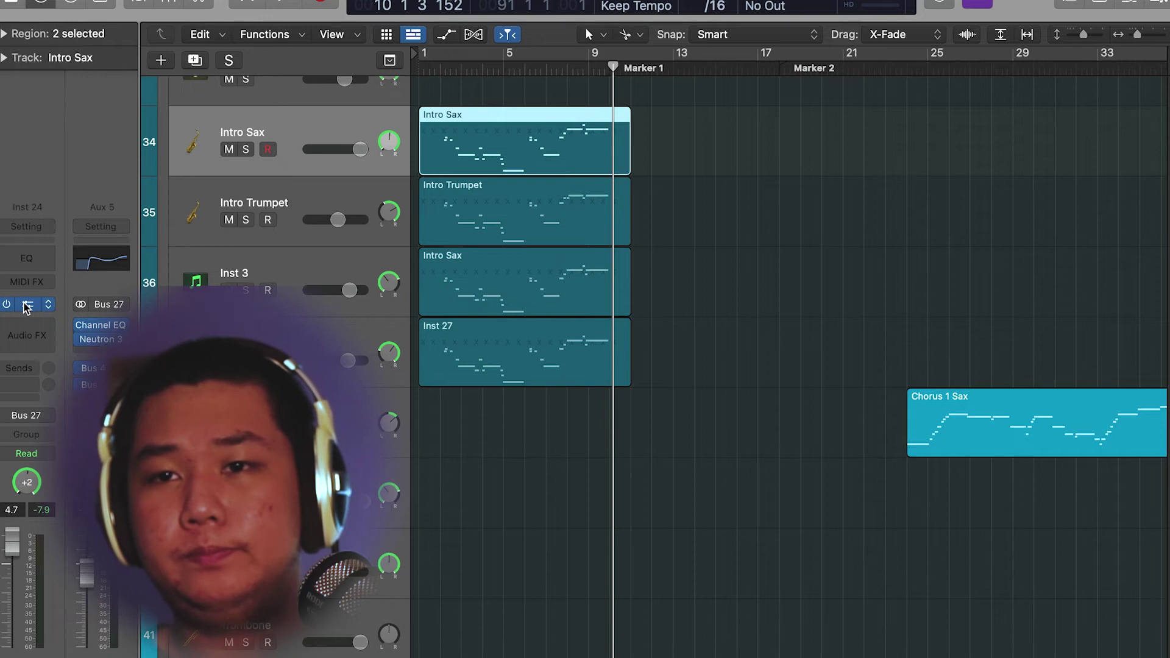
left_click(28, 305)
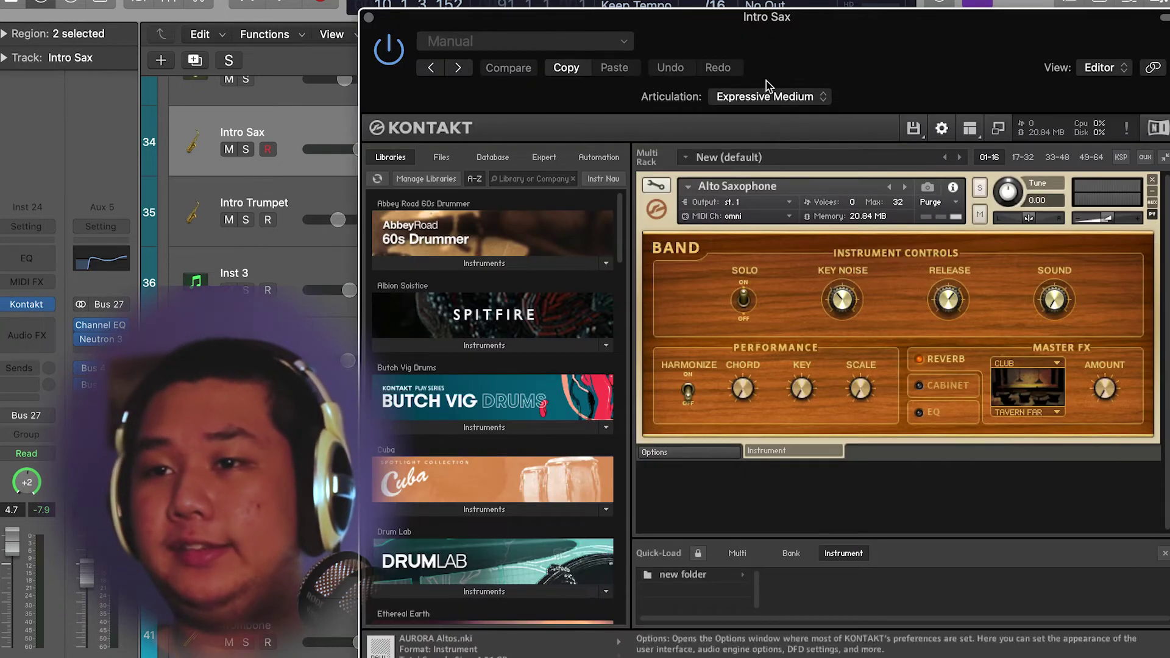
Look through Kontakt's library list and close the Intro Sax instrument window
scroll(475, 321, "down", 20)
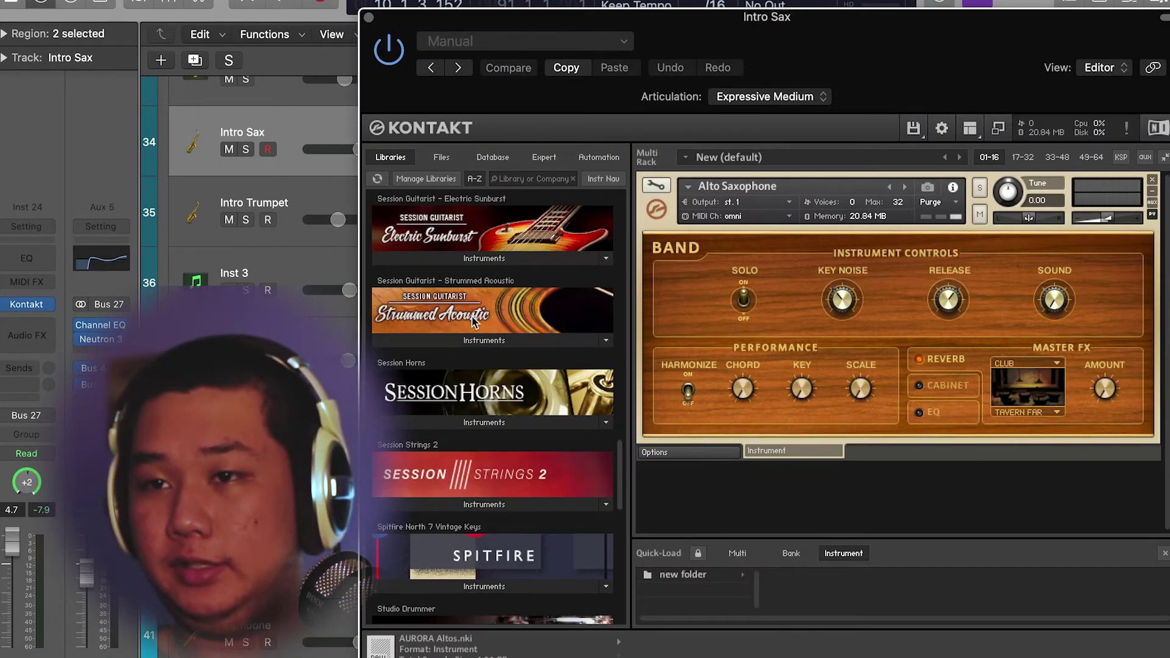
scroll(474, 321, "up", 20)
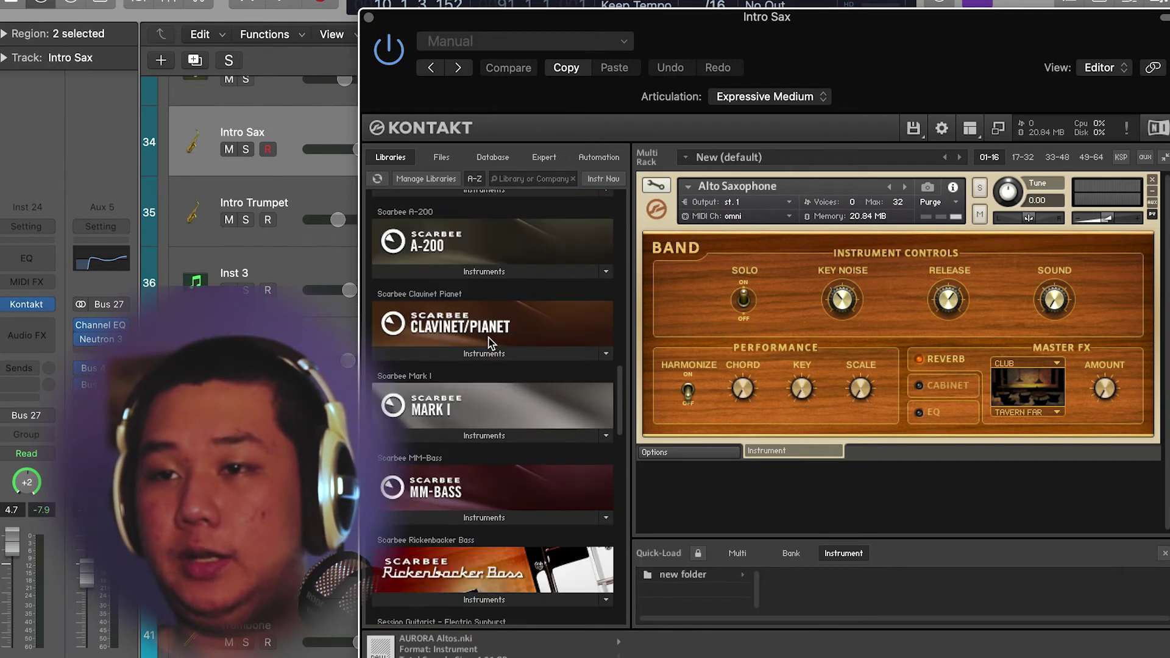
scroll(518, 233, "down", 3)
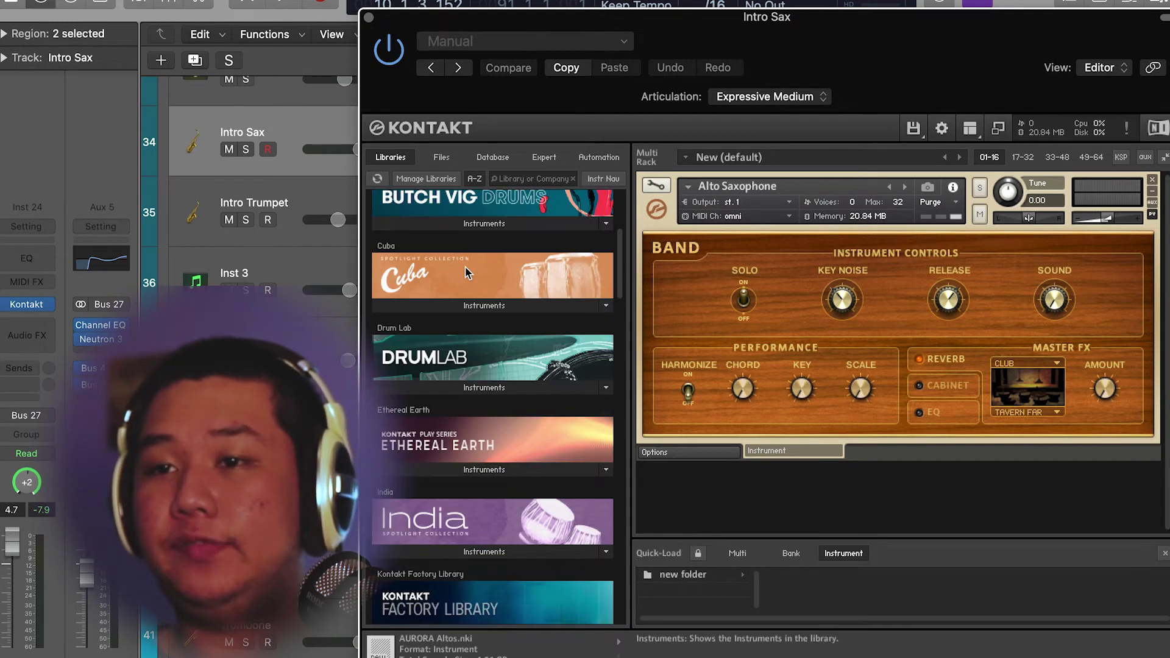
left_click(369, 20)
Check the Intro Trumpet, Inst 3 and Inst 27 tracks, and view the Session Horns instrument on Inst 3
left_click(312, 196)
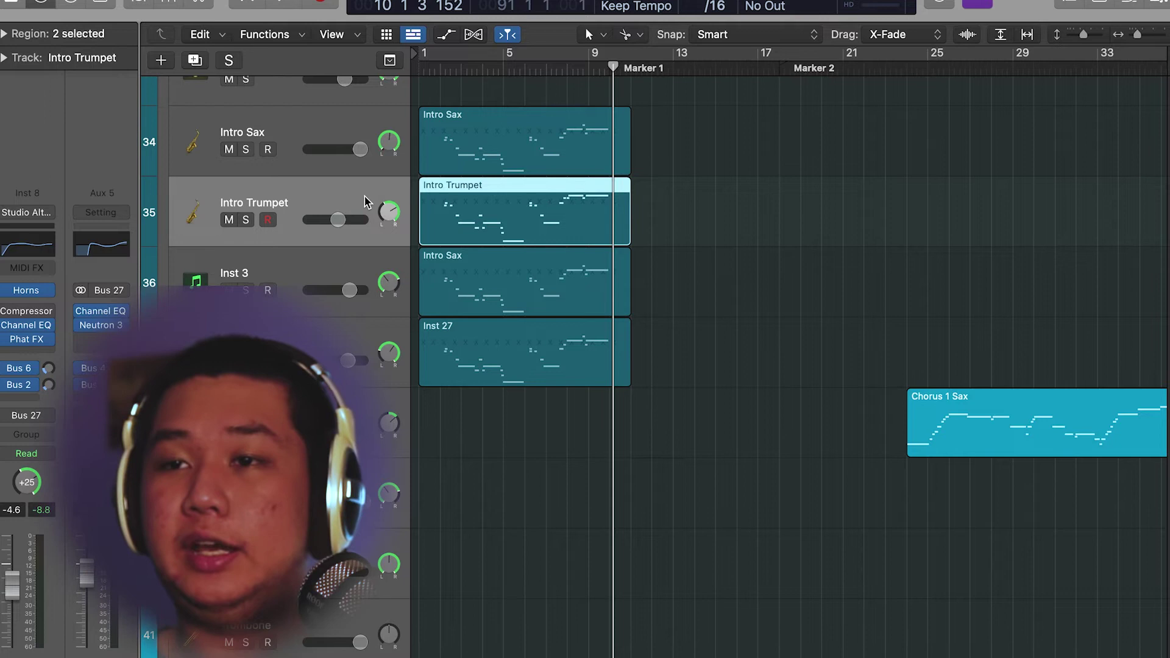
left_click(329, 277)
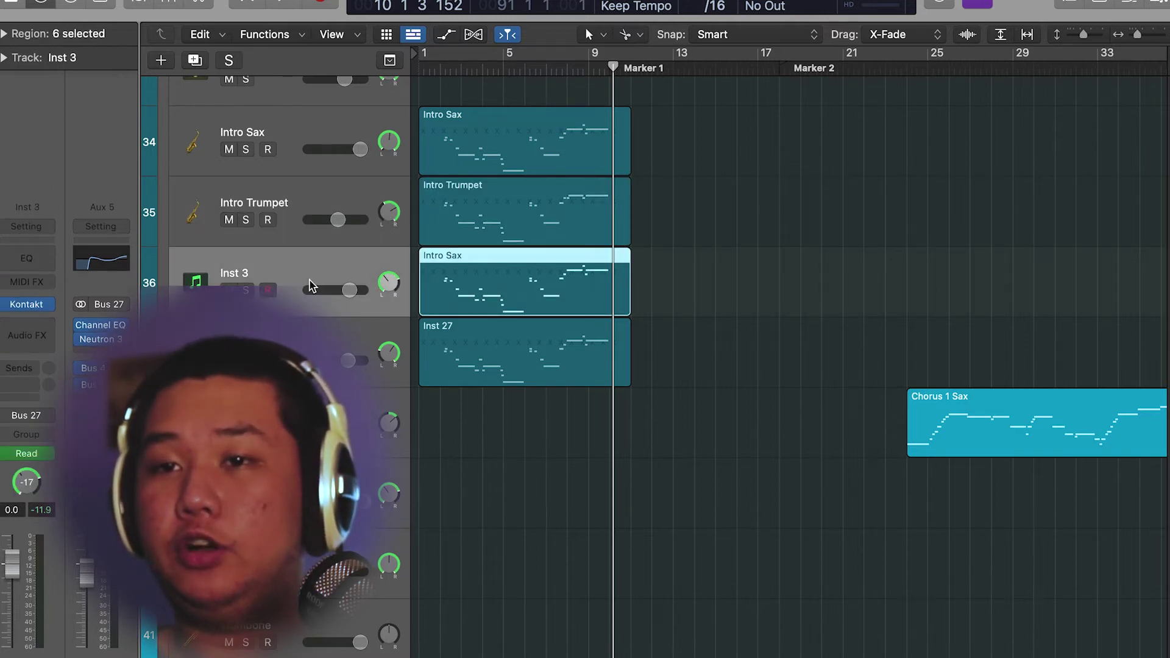
left_click(524, 354)
left_click(285, 273)
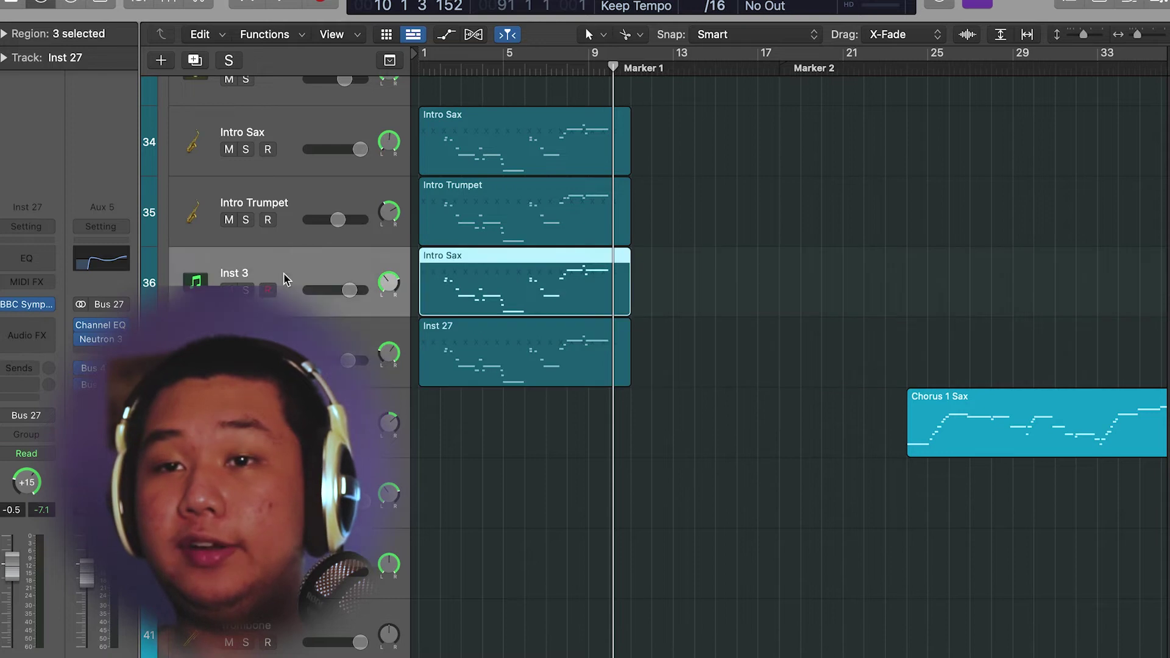
left_click(22, 310)
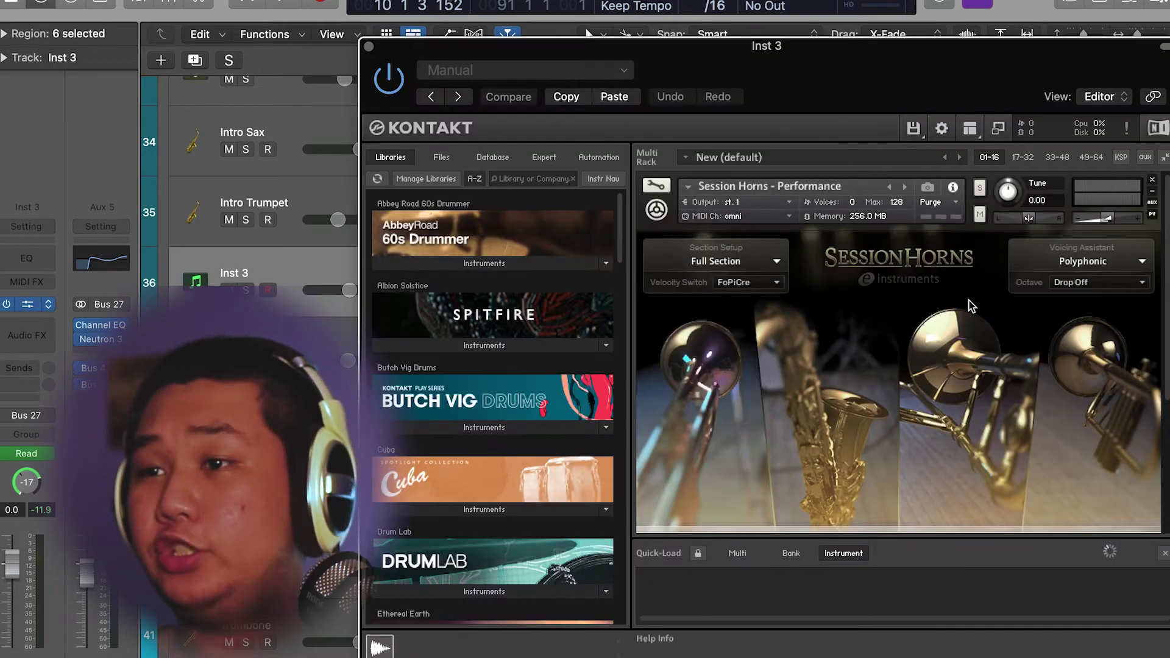
left_click(369, 47)
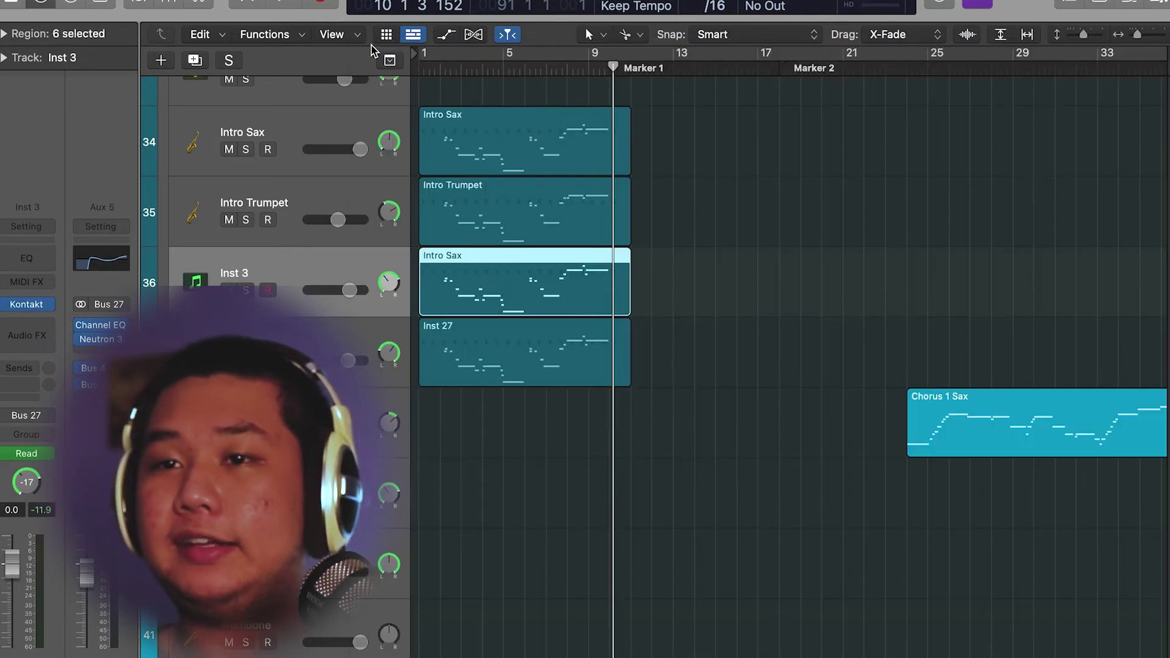
Listen to the Inst 3 horn part soloed from bar 2 to about bar 4, and clear the solo
left_click_drag(477, 73, 441, 61)
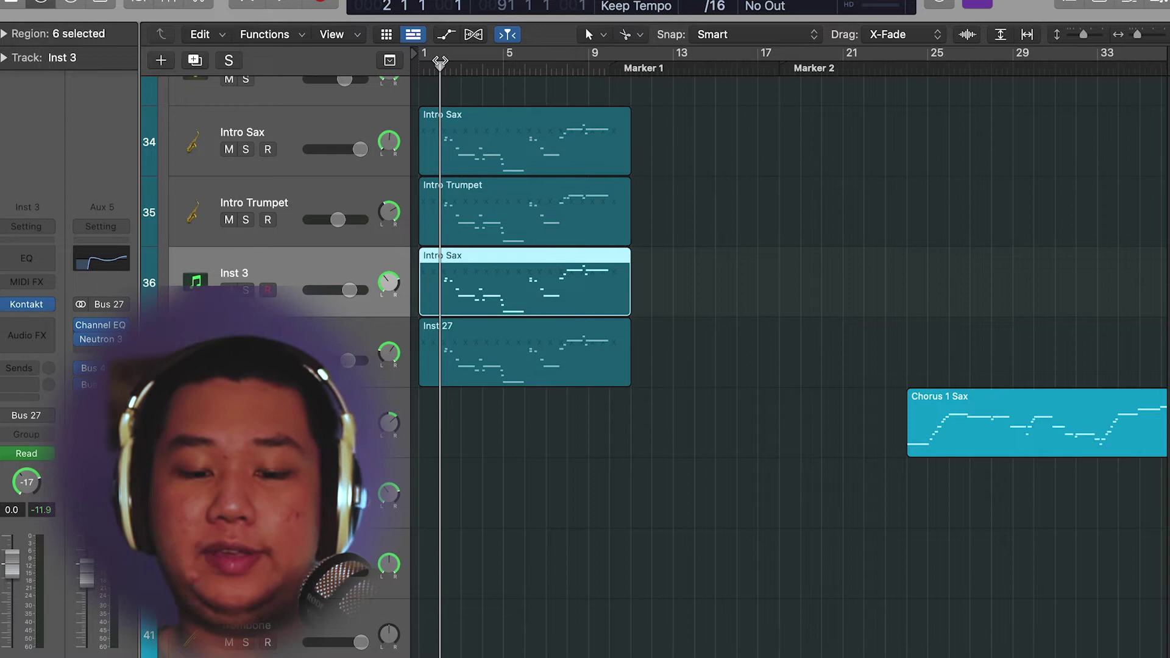
key("ctrl+s")
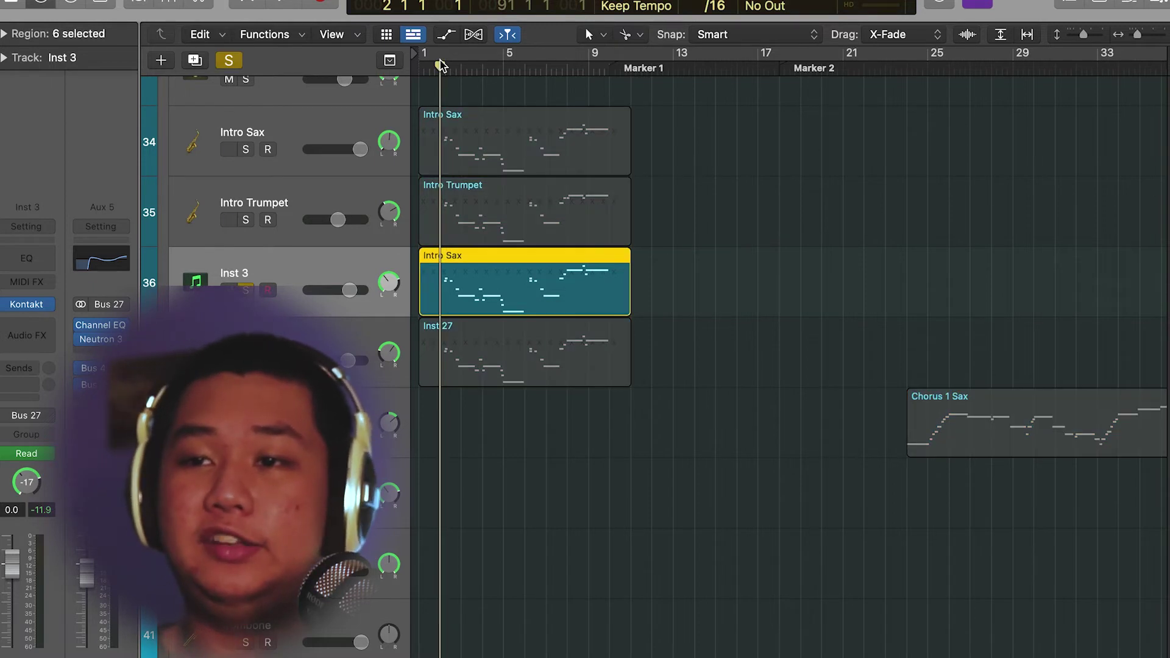
key("space")
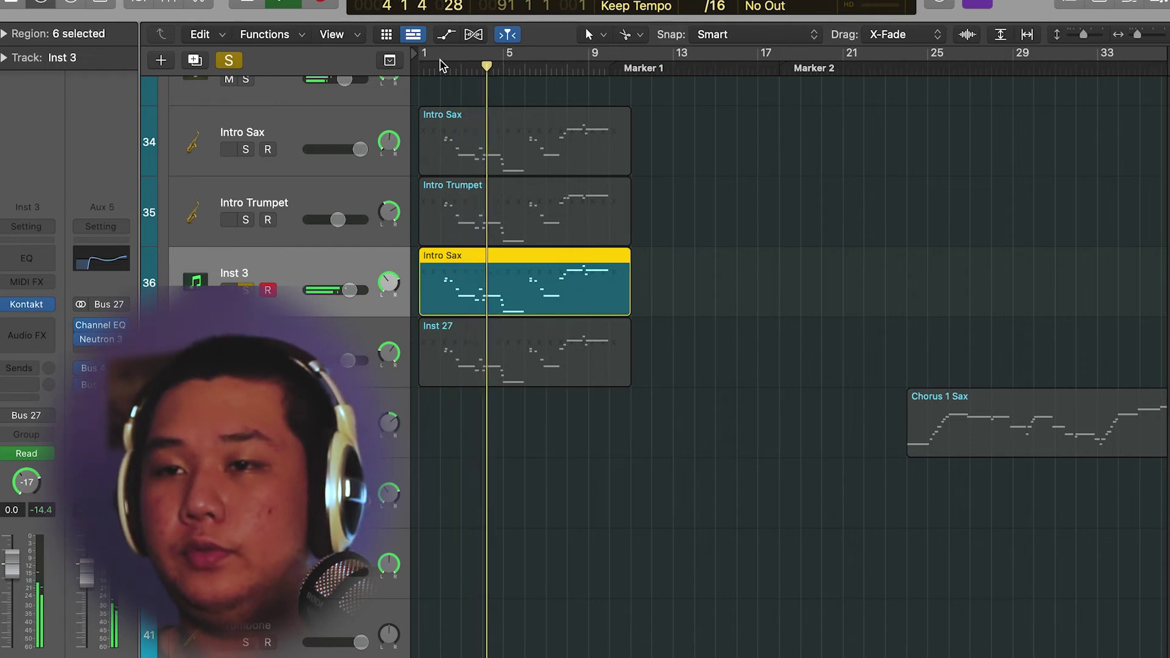
key("ctrl+s")
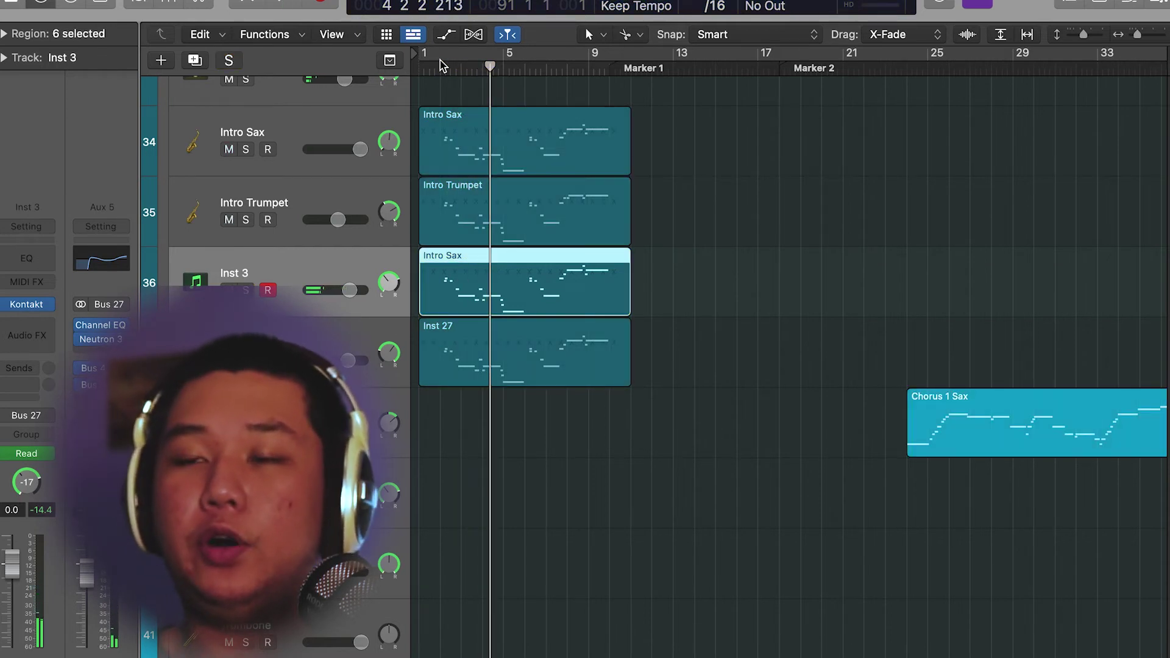
View the BBC Symphony Orchestra tuba instrument on the Inst 27 track and close its window
left_click(328, 343)
mouse_move(27, 311)
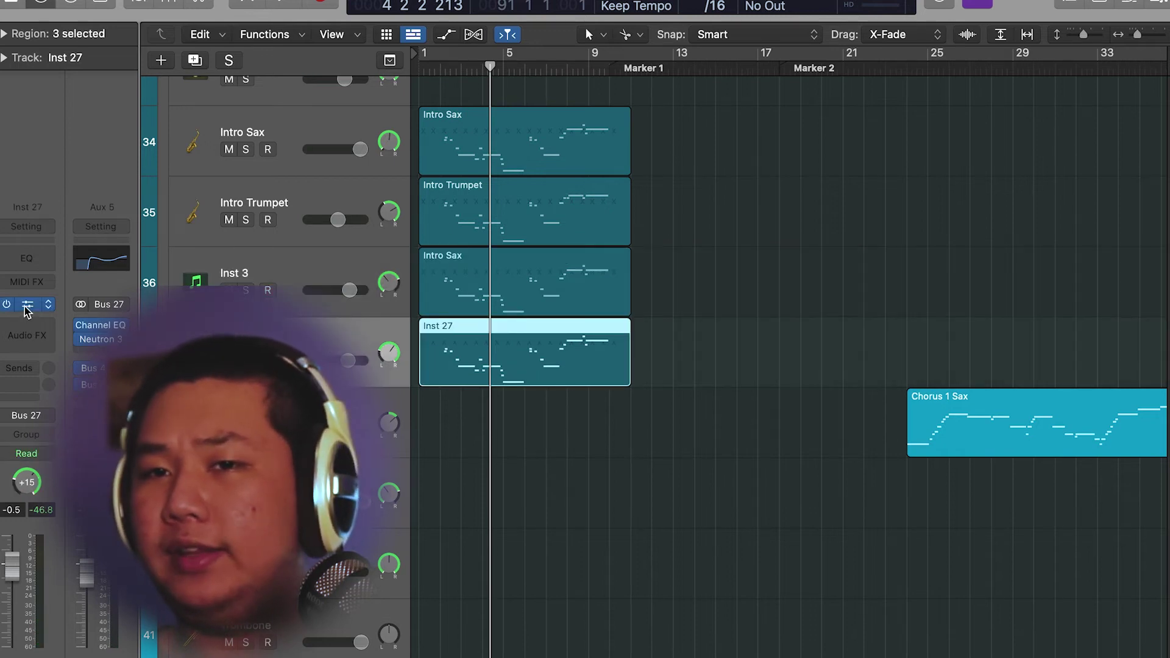
left_click(27, 309)
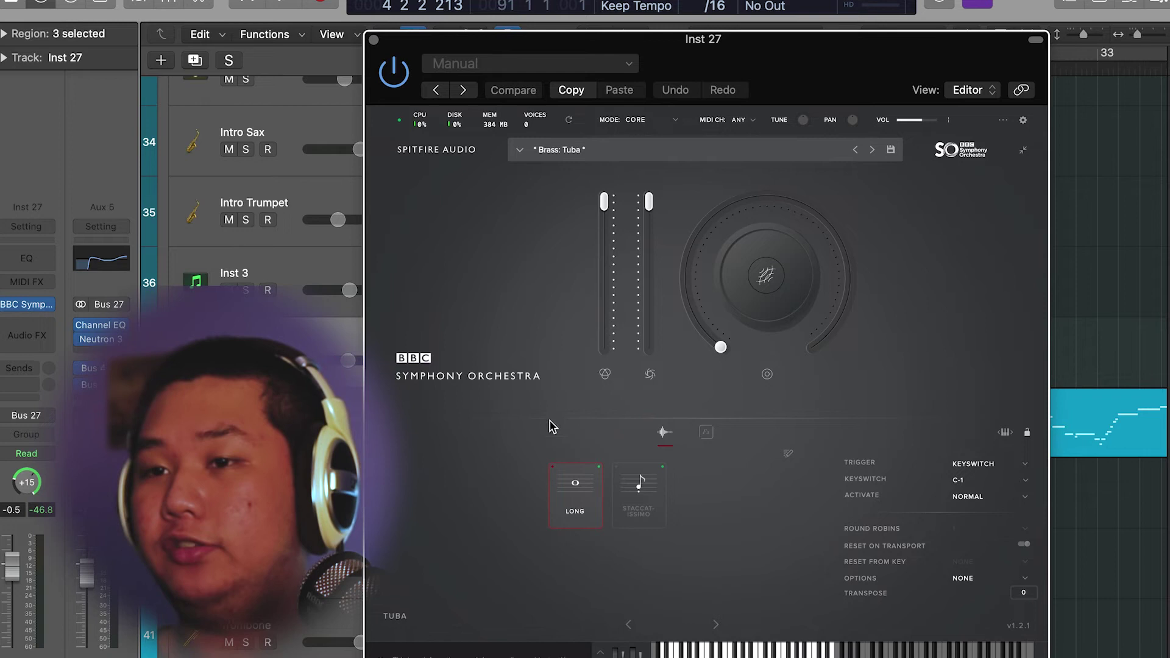
left_click(374, 41)
Listen to the Intro Piano region soloed from just before bar 2 to about bar 5, and clear the solo
scroll(488, 387, "up", 4)
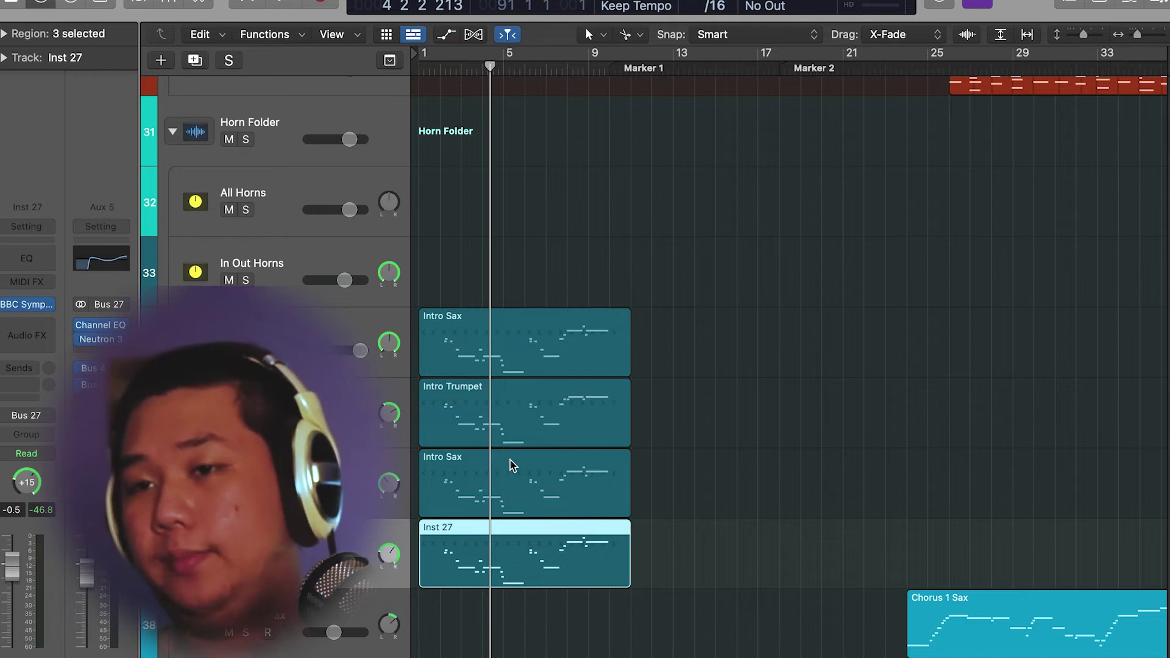
scroll(571, 308, "up", 10)
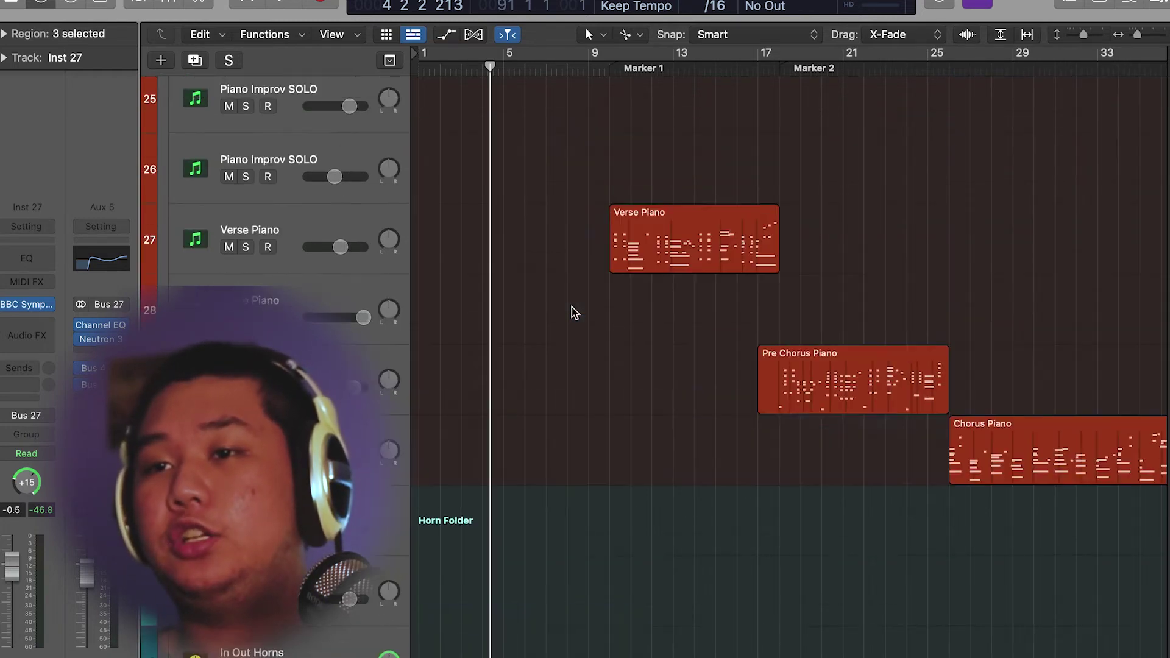
left_click(434, 67)
key("ctrl+s")
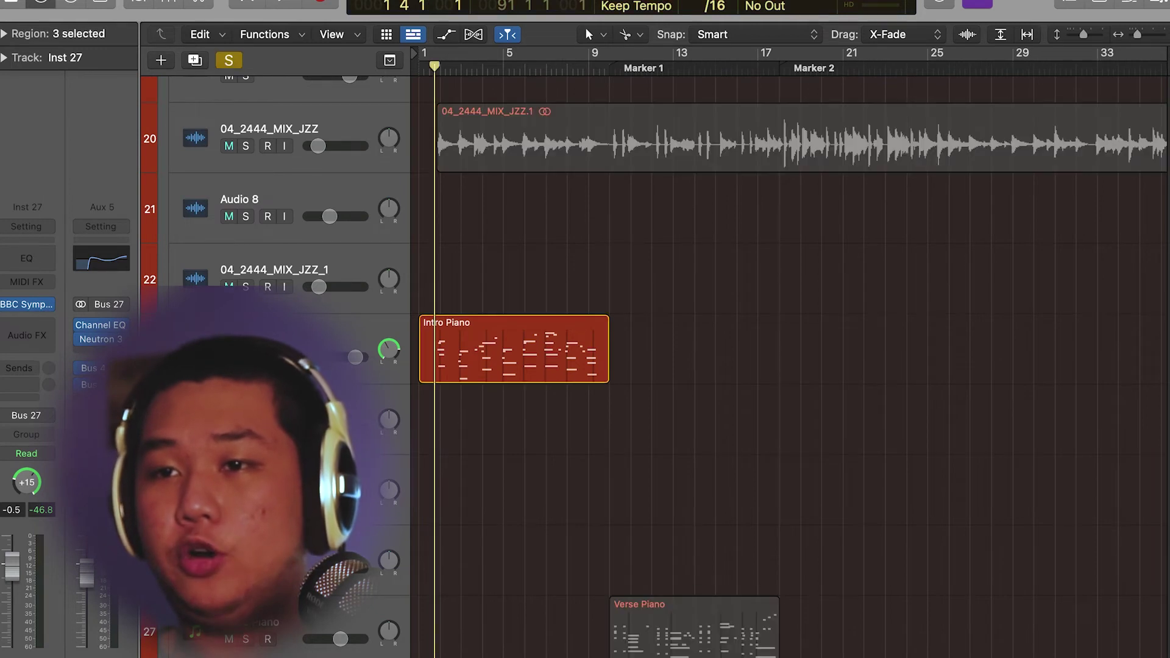
key("space")
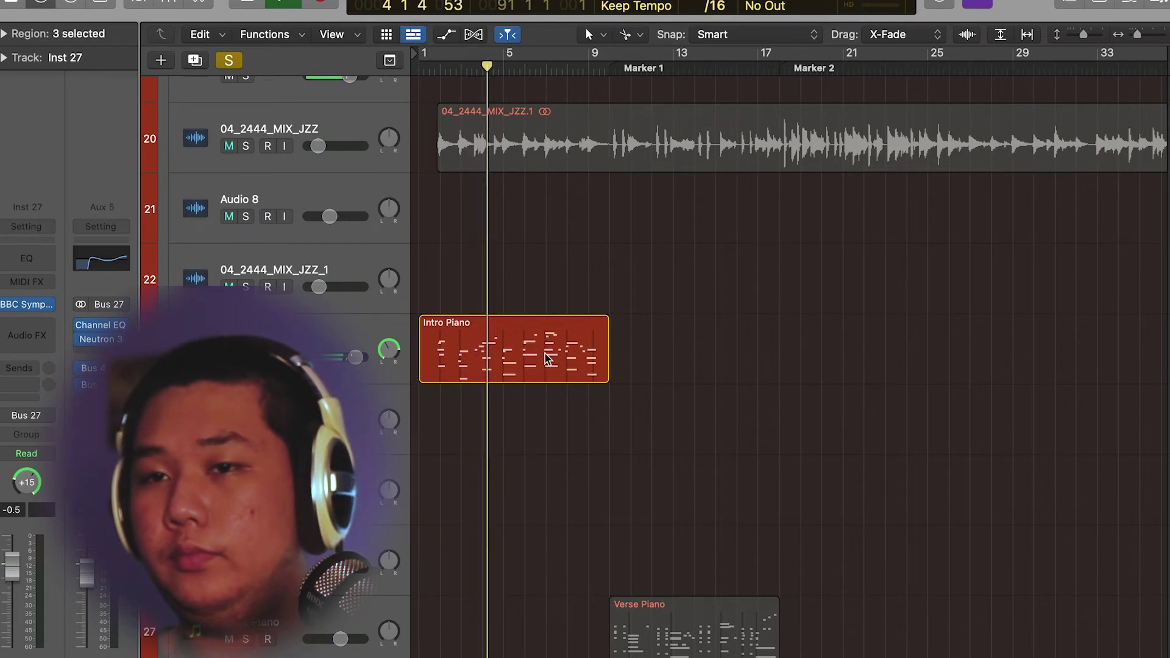
left_click(229, 60)
scroll(569, 510, "down", 8)
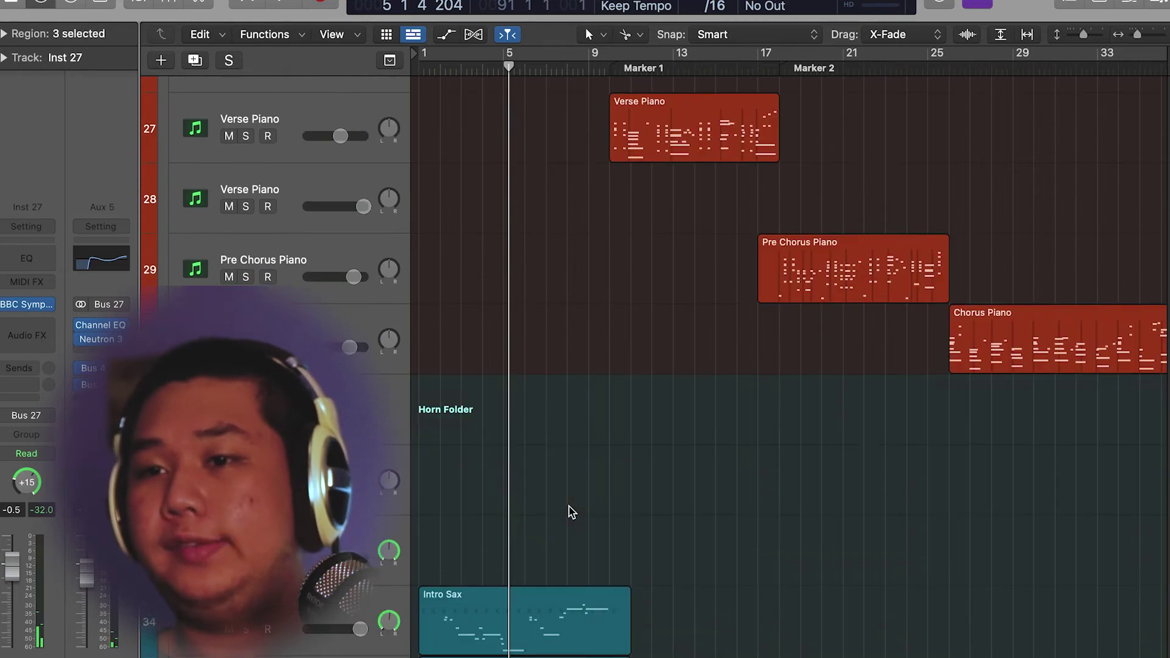
Look over the vocal, piano and horn tracks, and play the verse from bar 10 to about bar 17
scroll(774, 544, "down", 5)
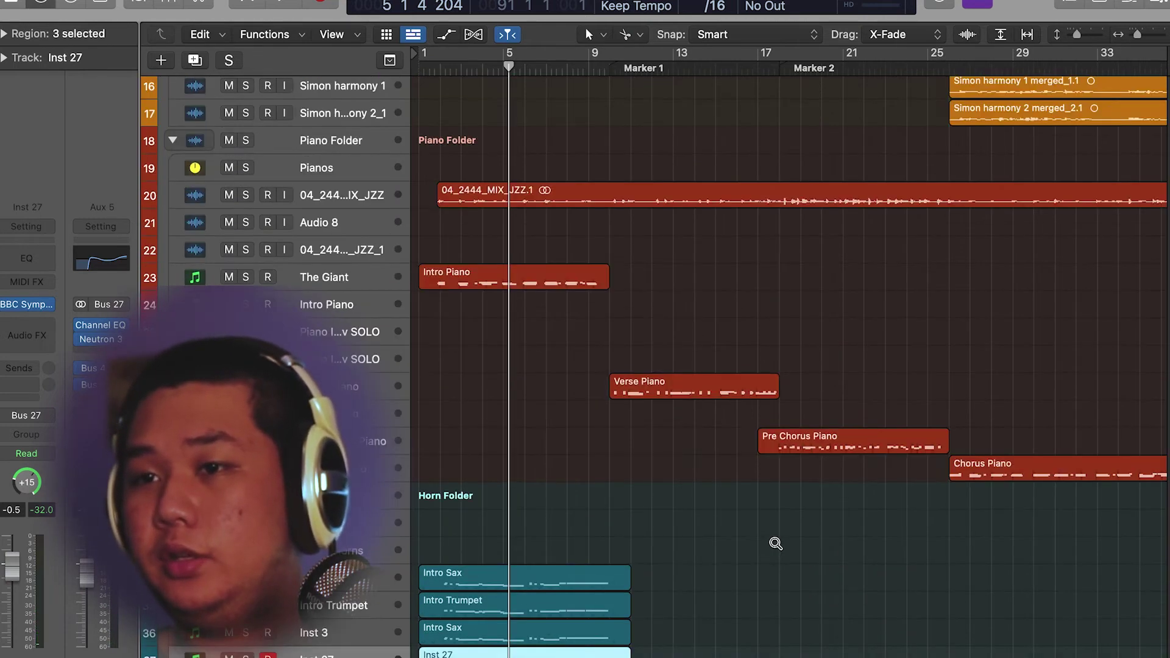
scroll(775, 543, "down", 12)
scroll(776, 545, "up", 10)
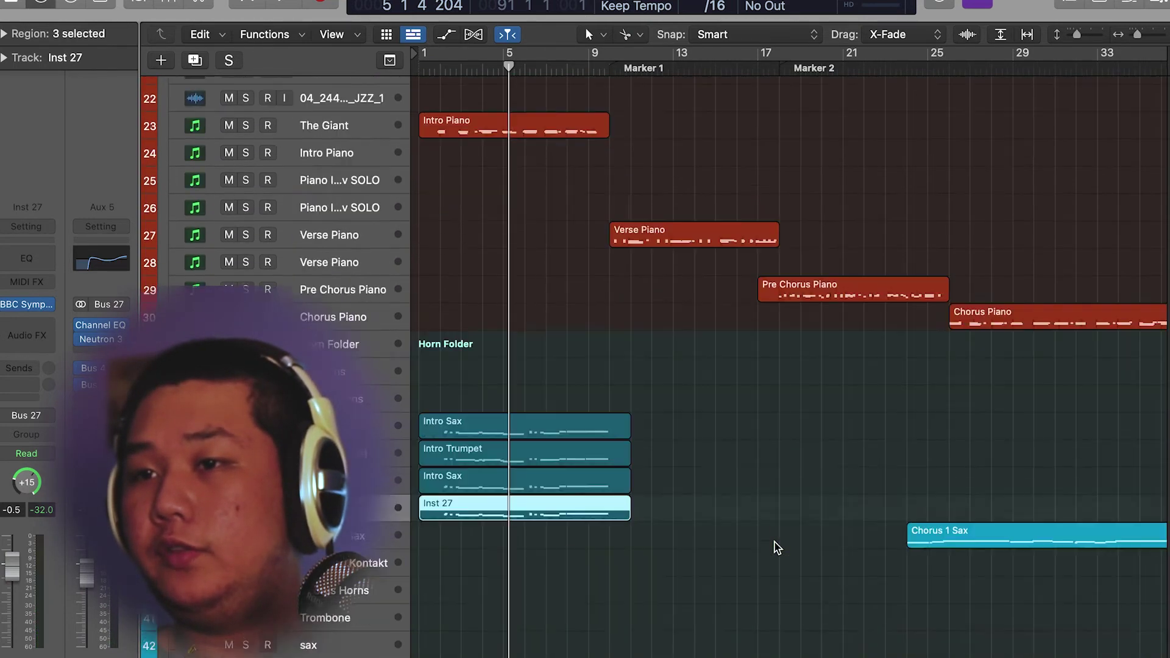
scroll(774, 547, "down", 10)
scroll(774, 547, "up", 12)
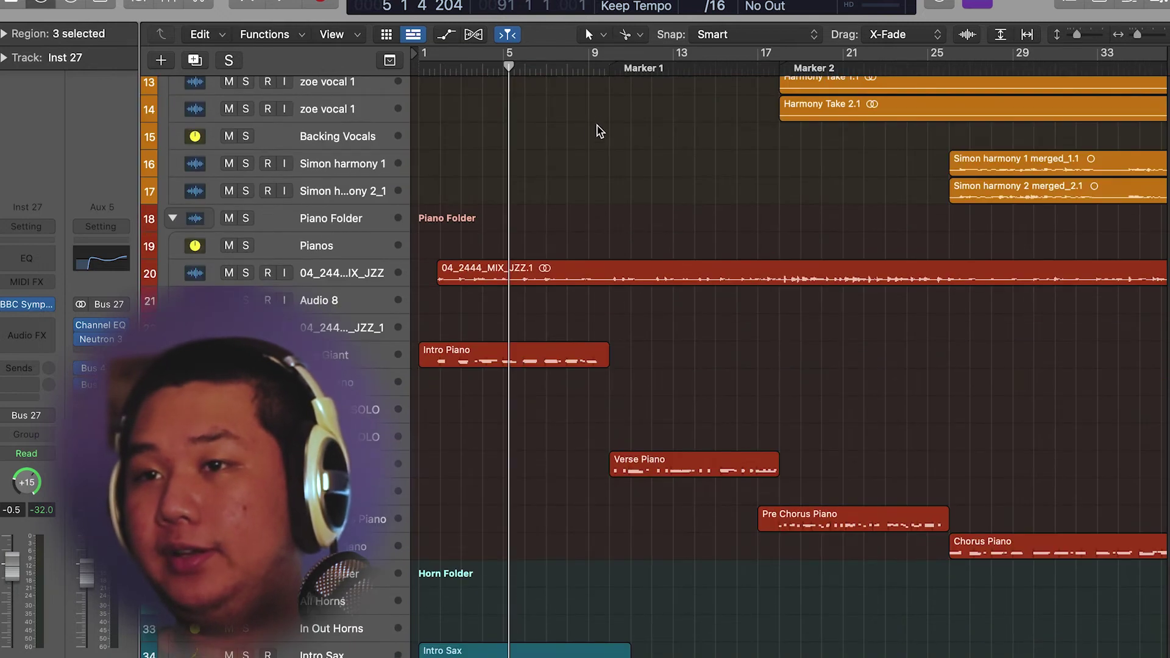
left_click(609, 72)
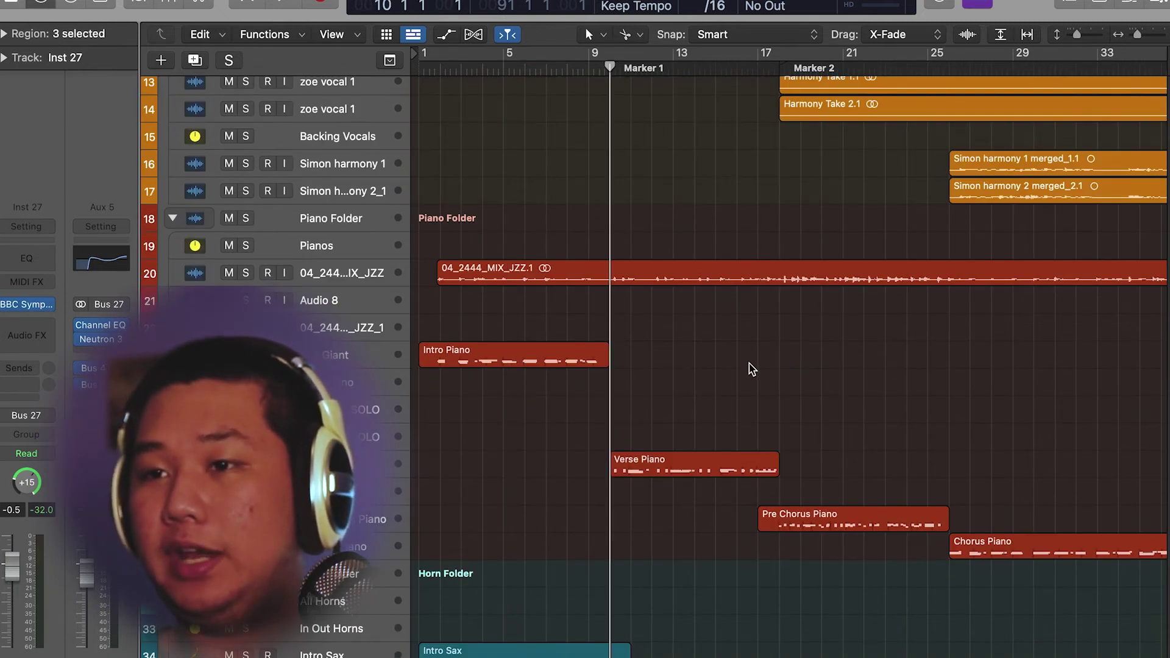
scroll(750, 356, "down", 10)
scroll(647, 502, "up", 13)
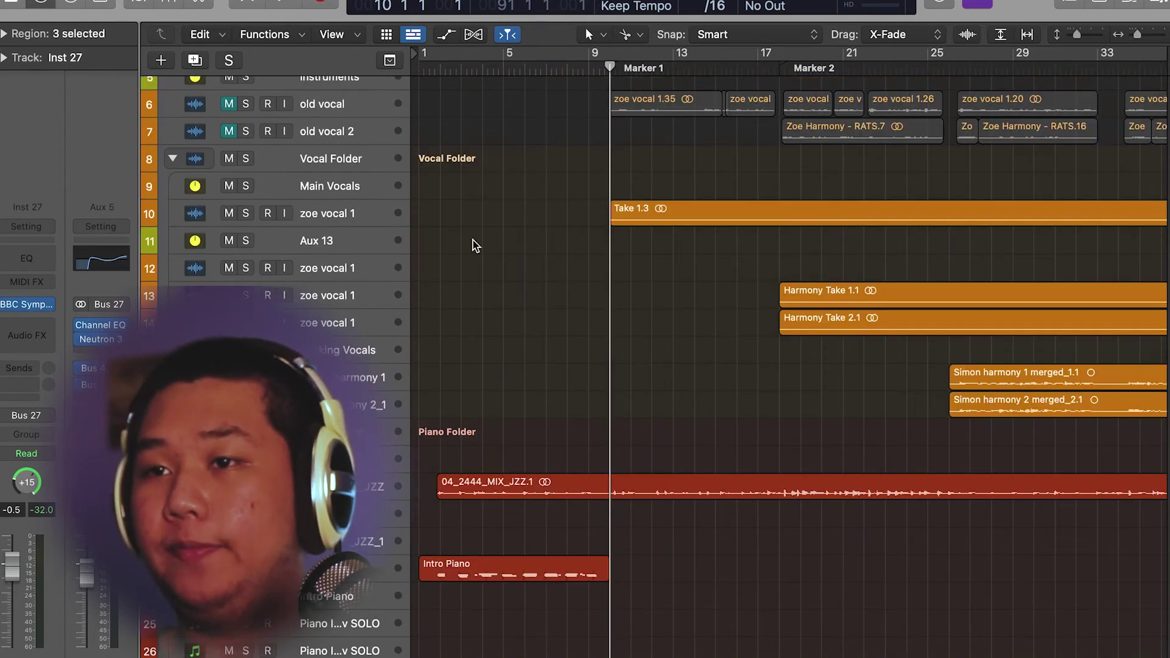
scroll(630, 309, "down", 5)
key("space")
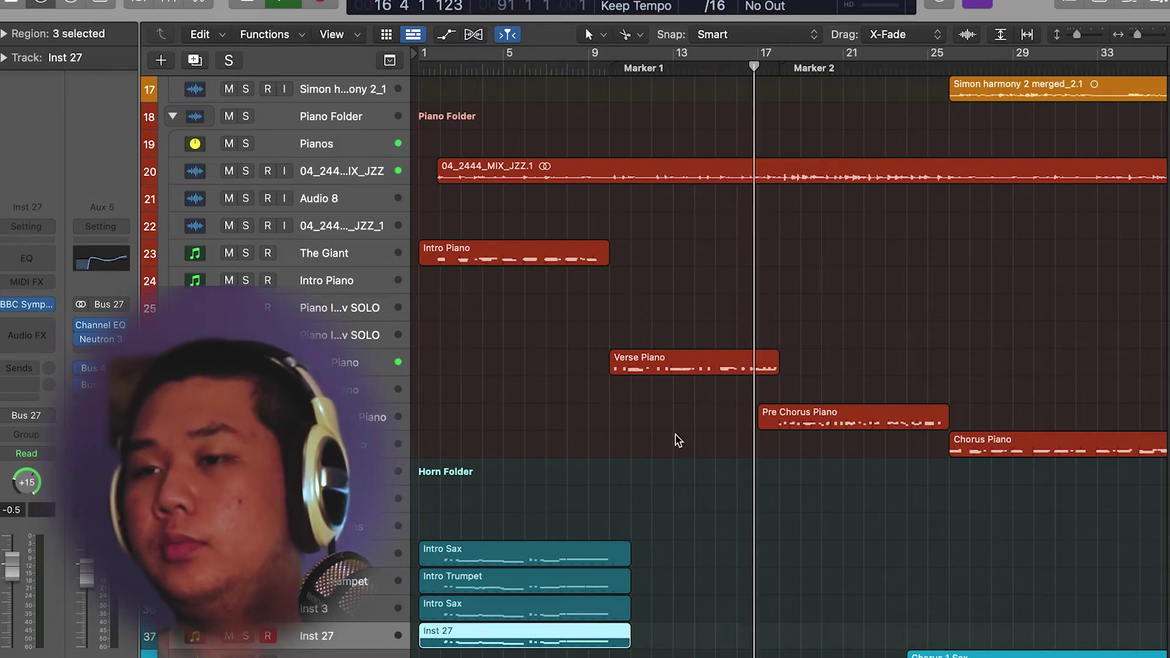
scroll(690, 467, "down", 5)
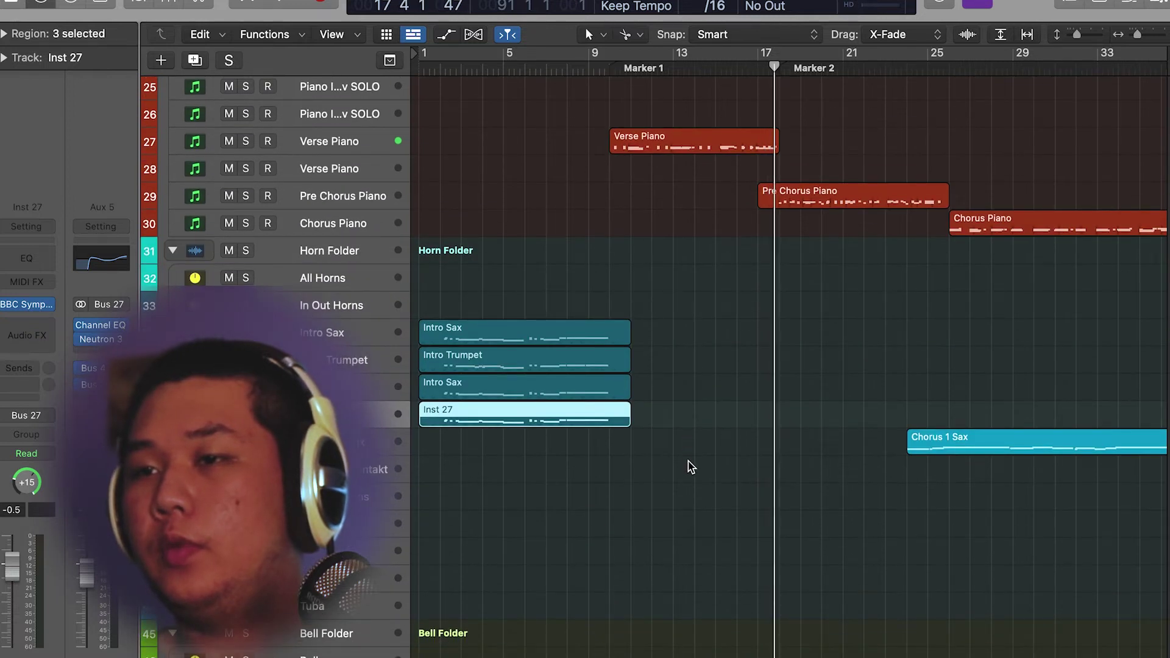
Examine the pre-chorus and chorus regions closer up around Marker 2, and highlight the Harmony Take 1.1 and 2.1 regions
scroll(783, 462, "right", 10)
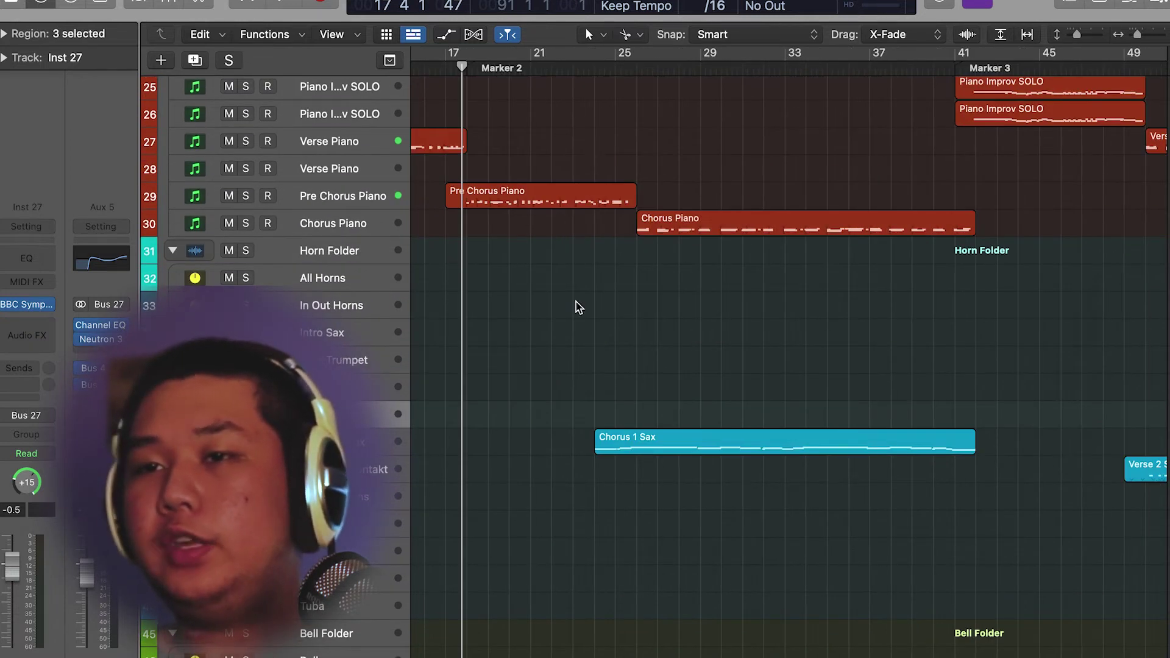
scroll(573, 304, "down", 10)
scroll(561, 576, "up", 15)
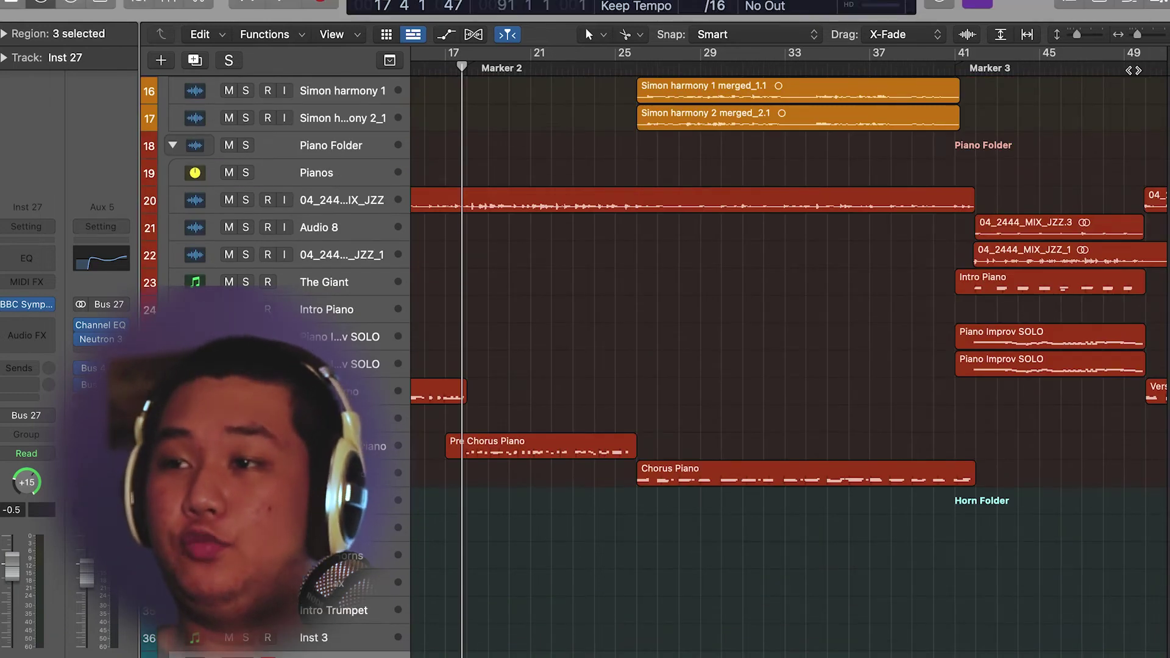
left_click(1141, 35)
scroll(877, 293, "left", 4)
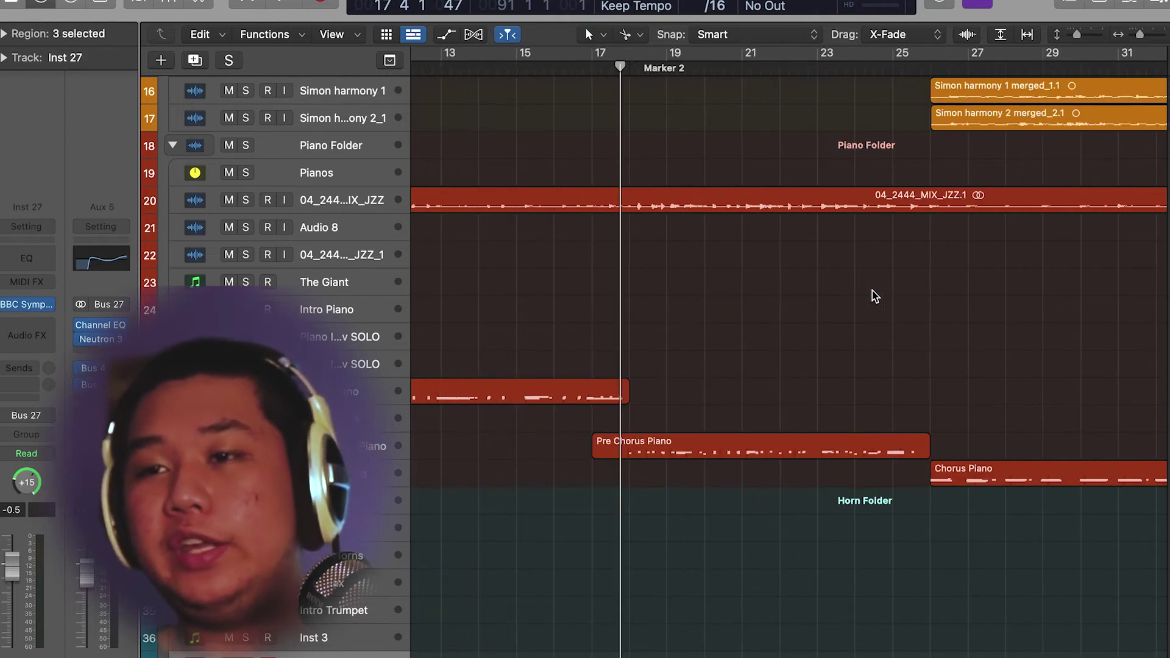
scroll(873, 297, "up", 3)
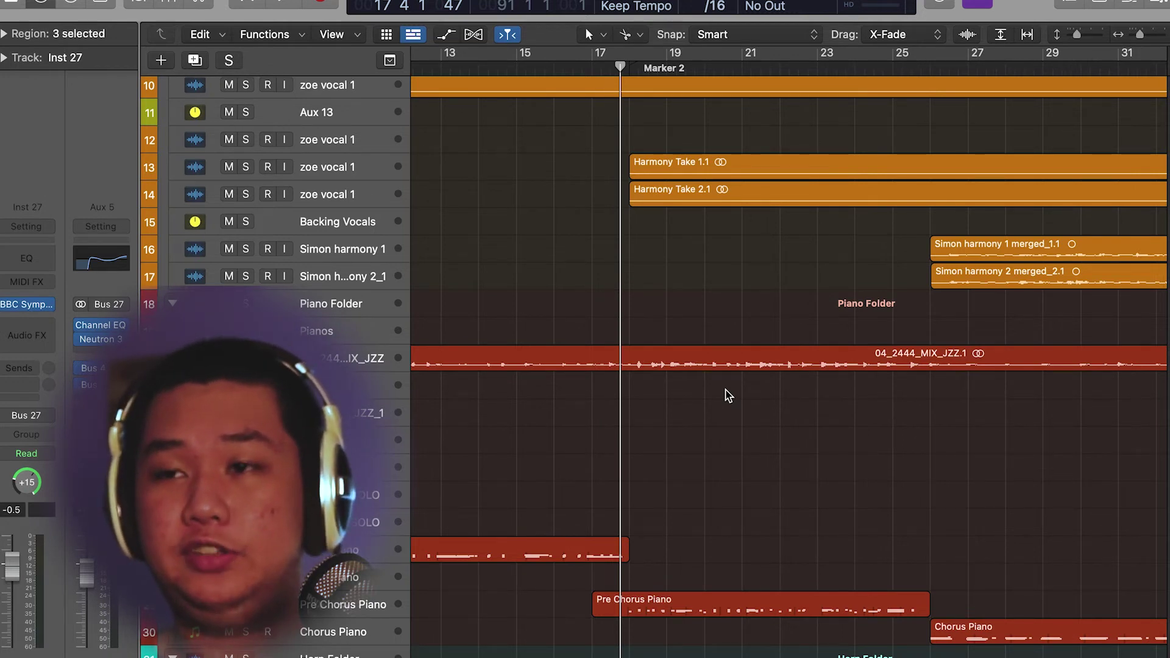
scroll(727, 395, "up", 4)
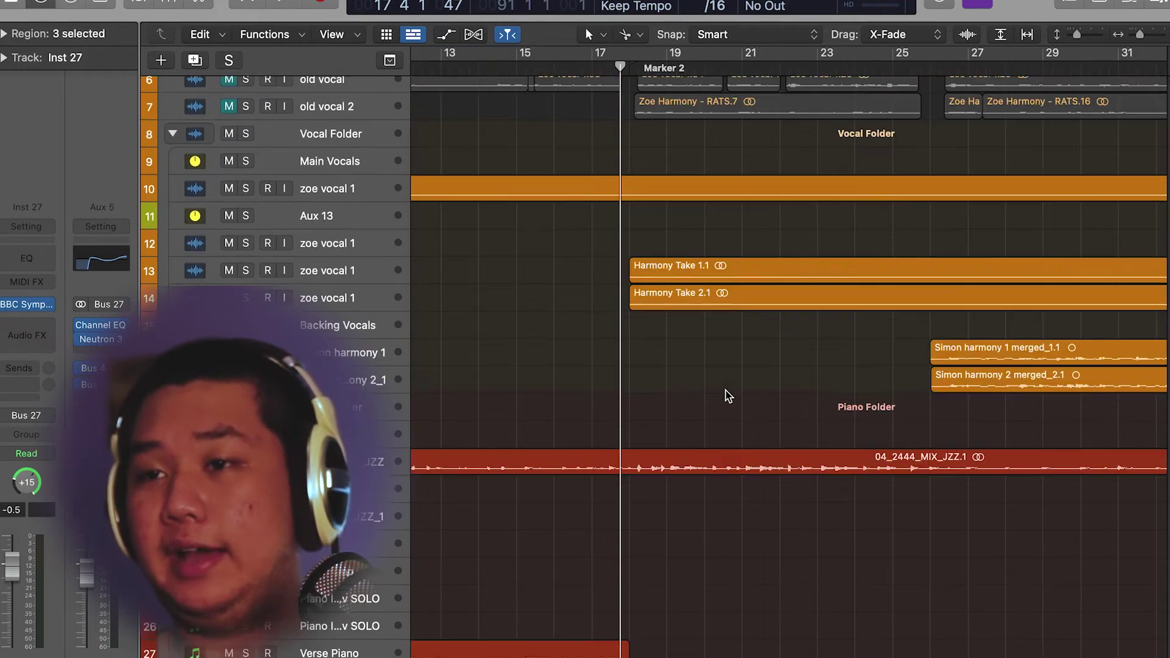
left_click_drag(733, 225, 678, 325)
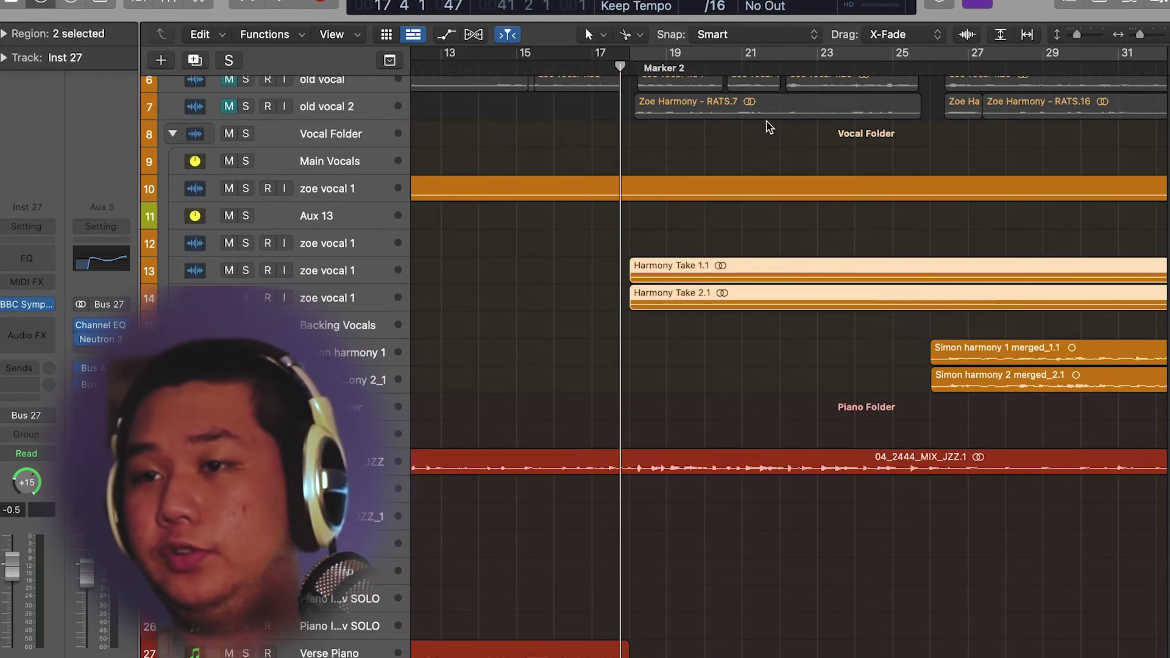
Deselect the harmony regions and play the pre-chorus from bar 17 to about bar 26, following the piano, horn, bell, bass and drum tracks
left_click(714, 171)
key("space")
scroll(762, 381, "down", 5)
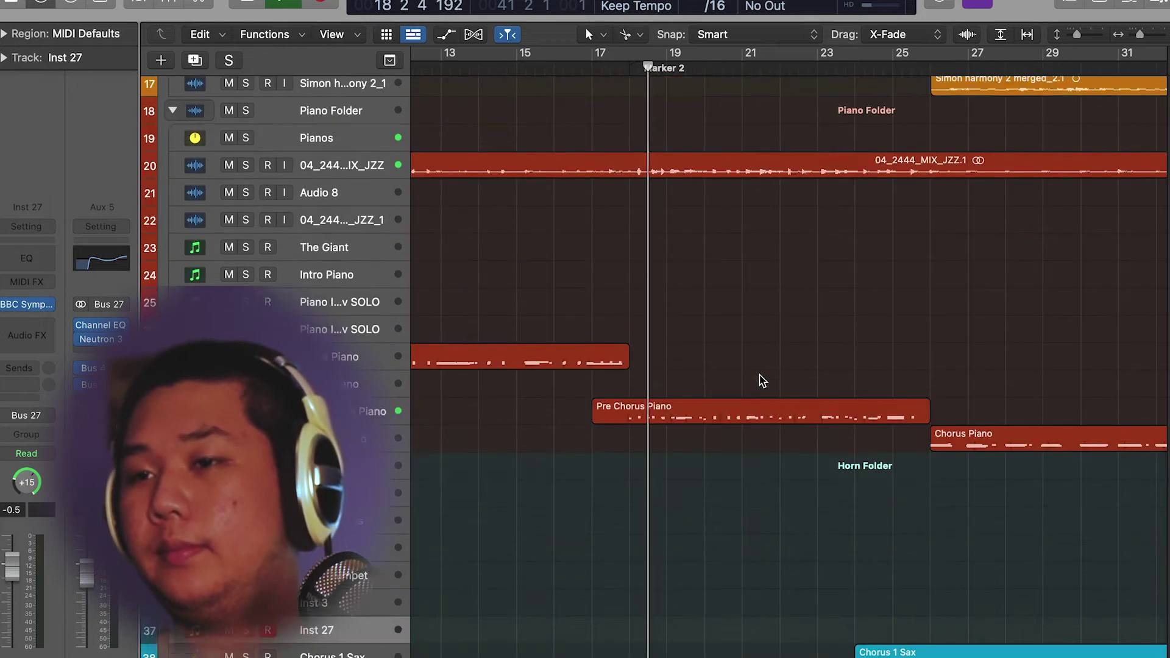
scroll(762, 381, "down", 2)
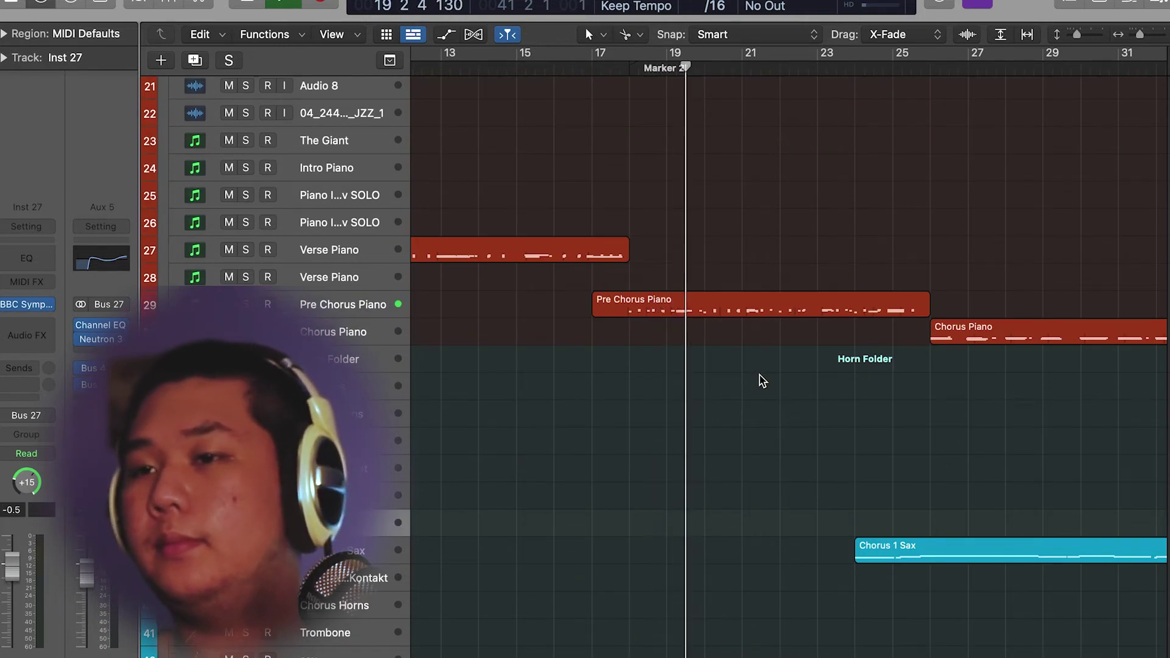
scroll(762, 380, "down", 3)
scroll(759, 375, "down", 7)
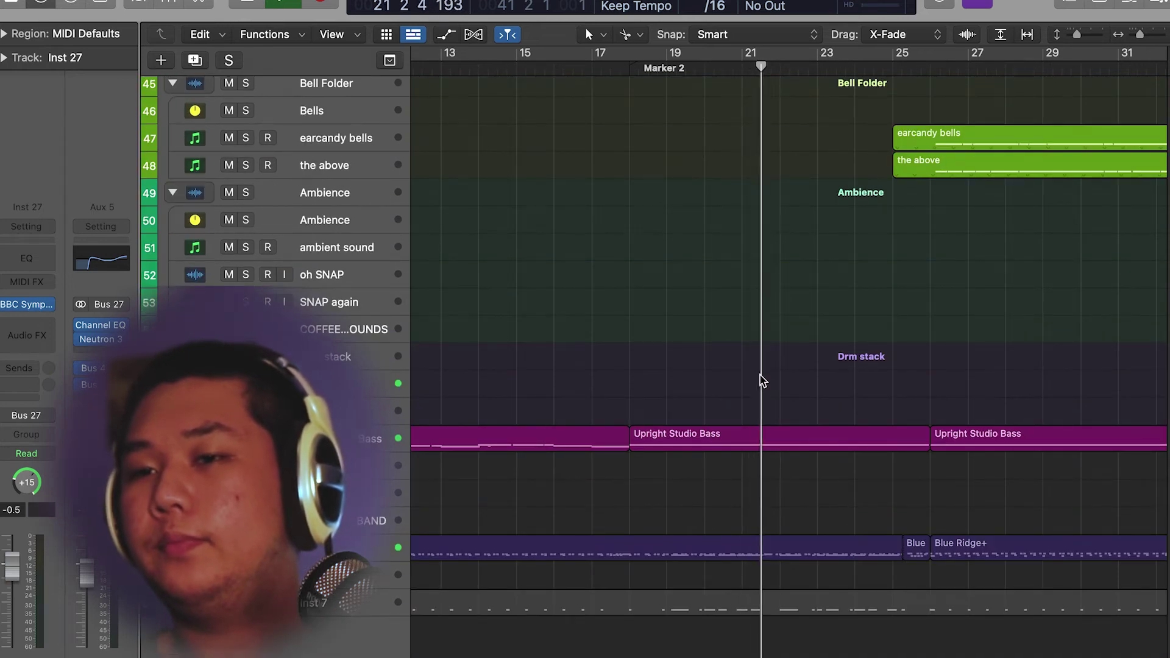
scroll(760, 375, "up", 1)
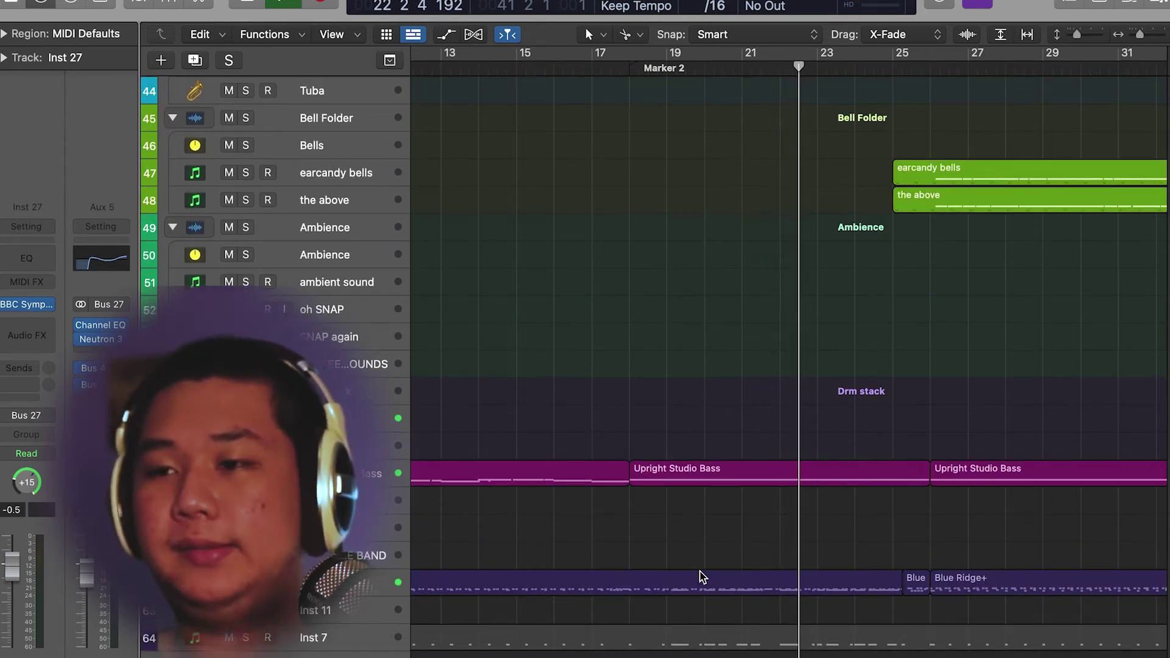
scroll(706, 573, "up", 7)
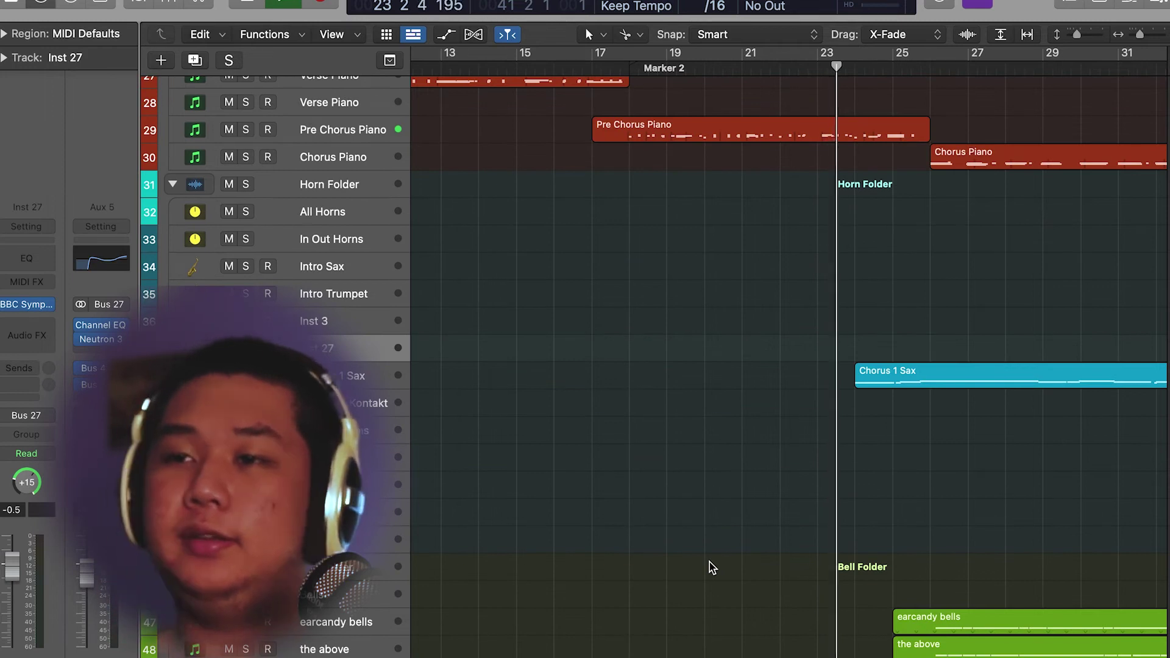
scroll(712, 560, "up", 3)
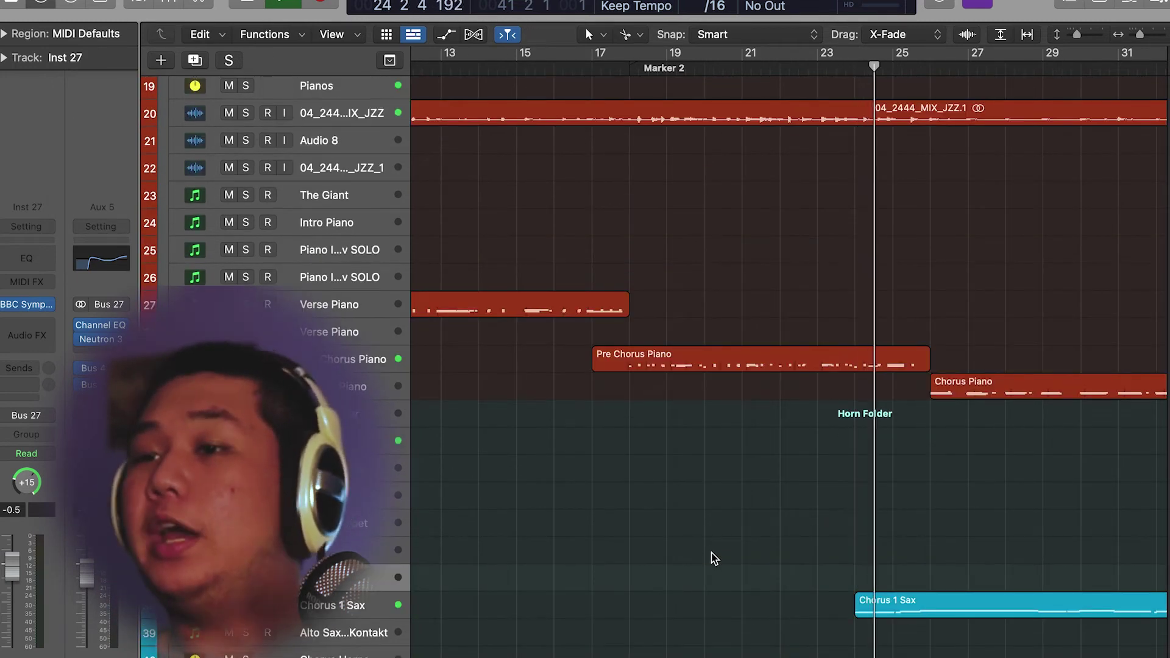
scroll(714, 558, "down", 10)
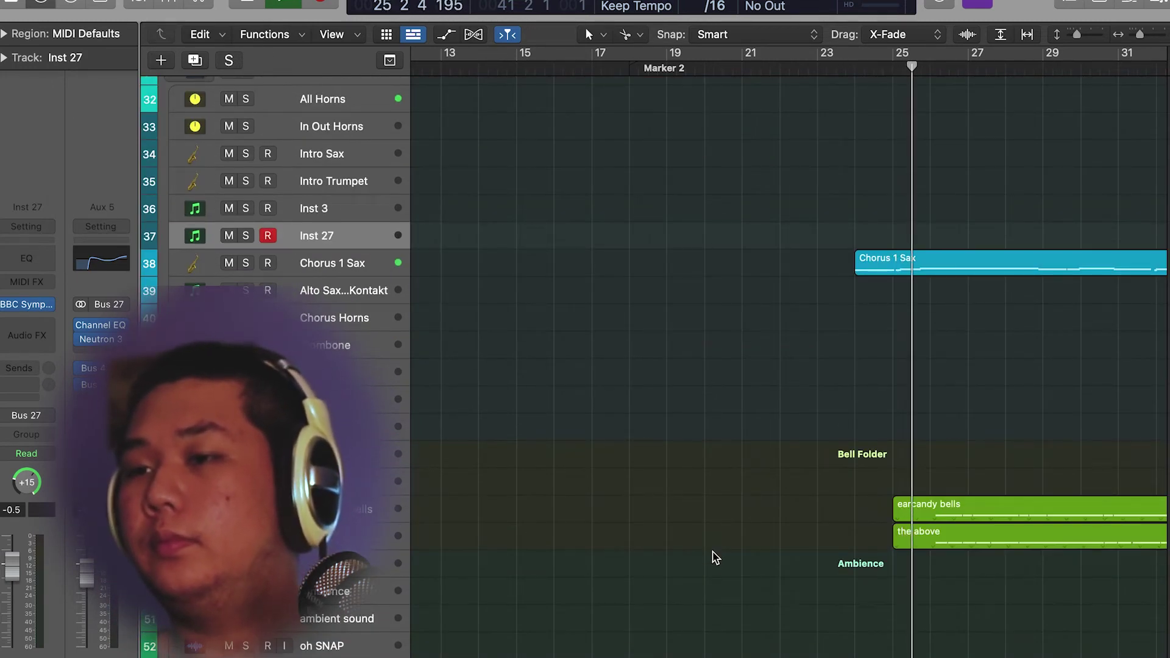
scroll(714, 558, "up", 6)
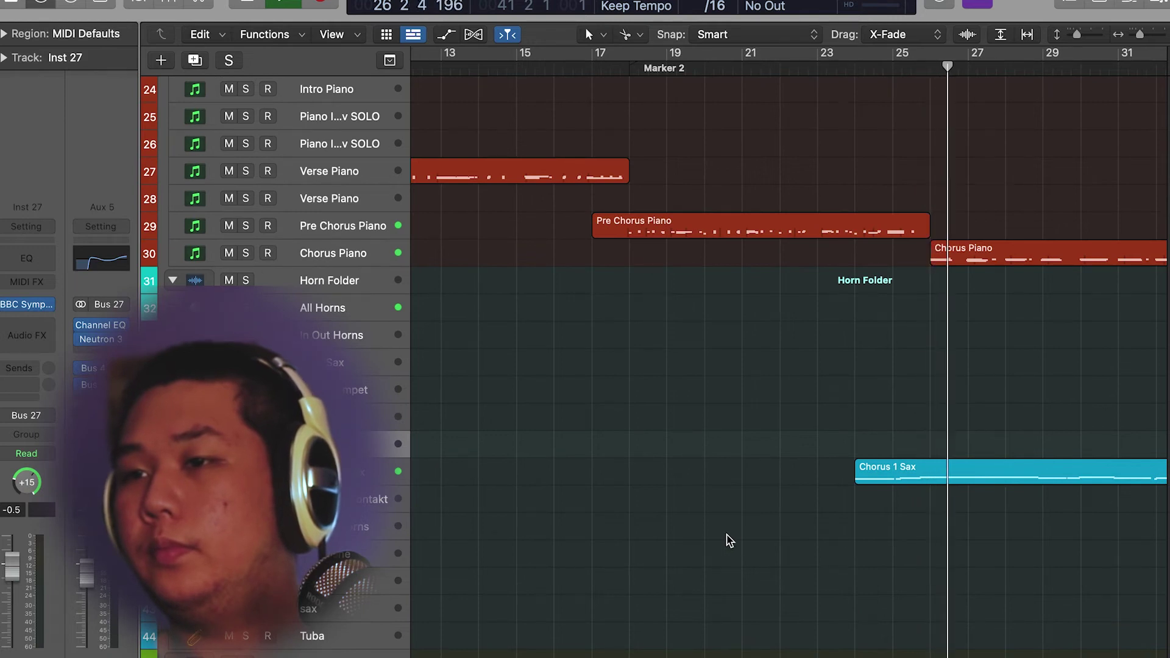
scroll(735, 412, "right", 4)
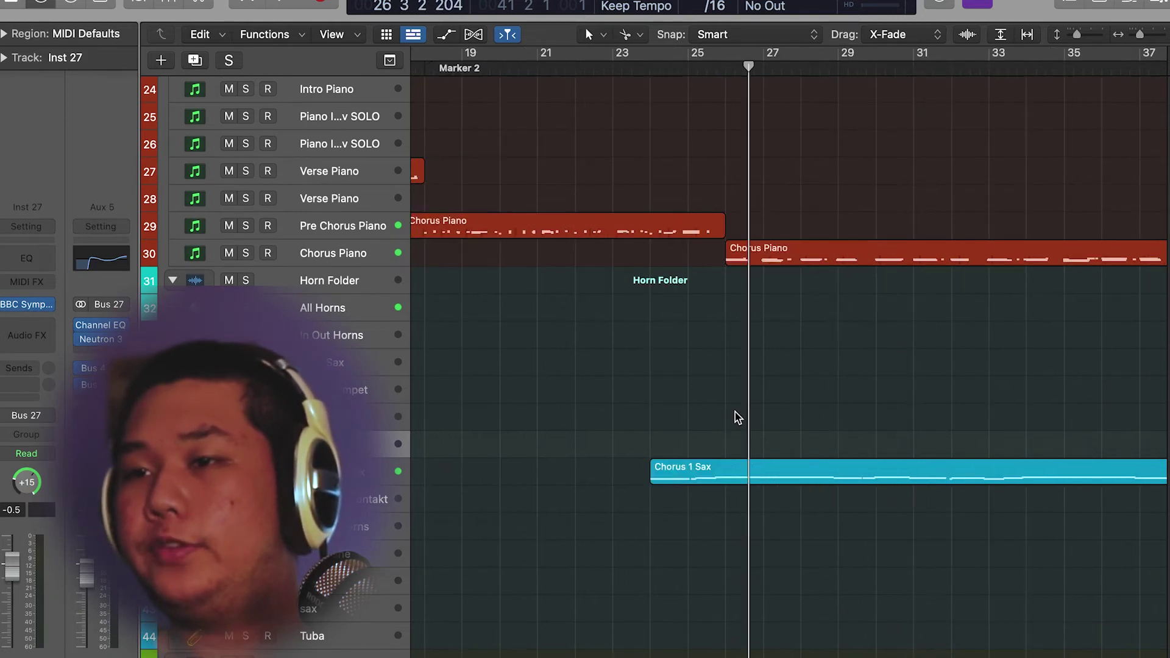
Examine the backing vocal harmonies and the Chorus Piano, Chorus 1 Sax and bell regions around the start of the chorus
scroll(768, 371, "up", 10)
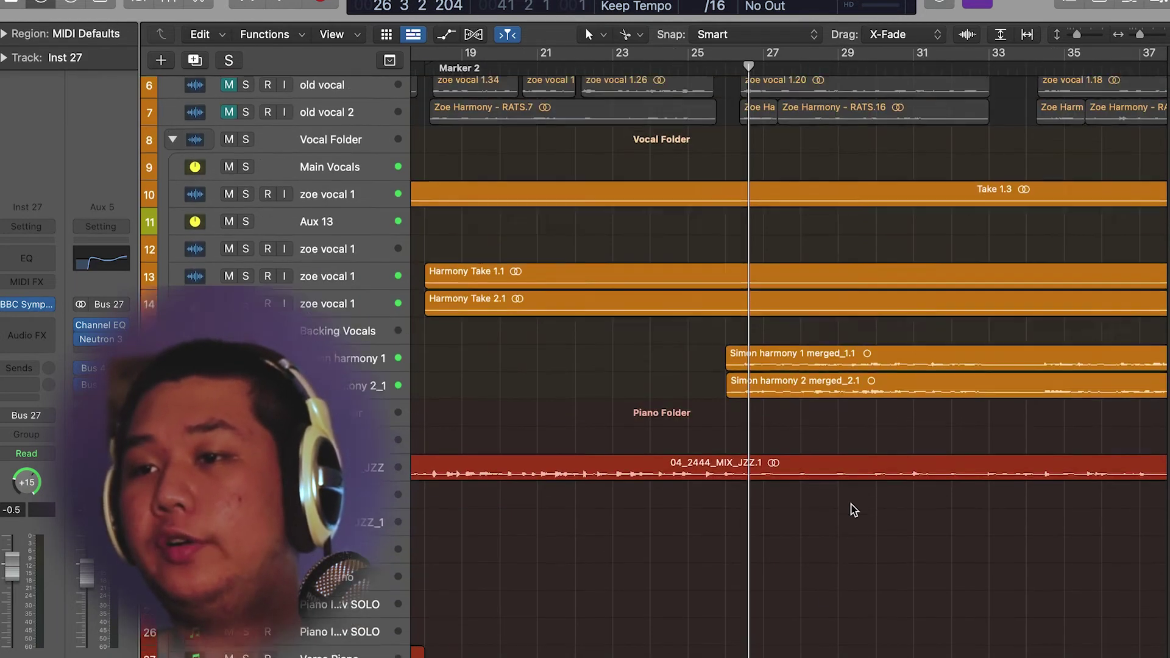
scroll(853, 510, "down", 10)
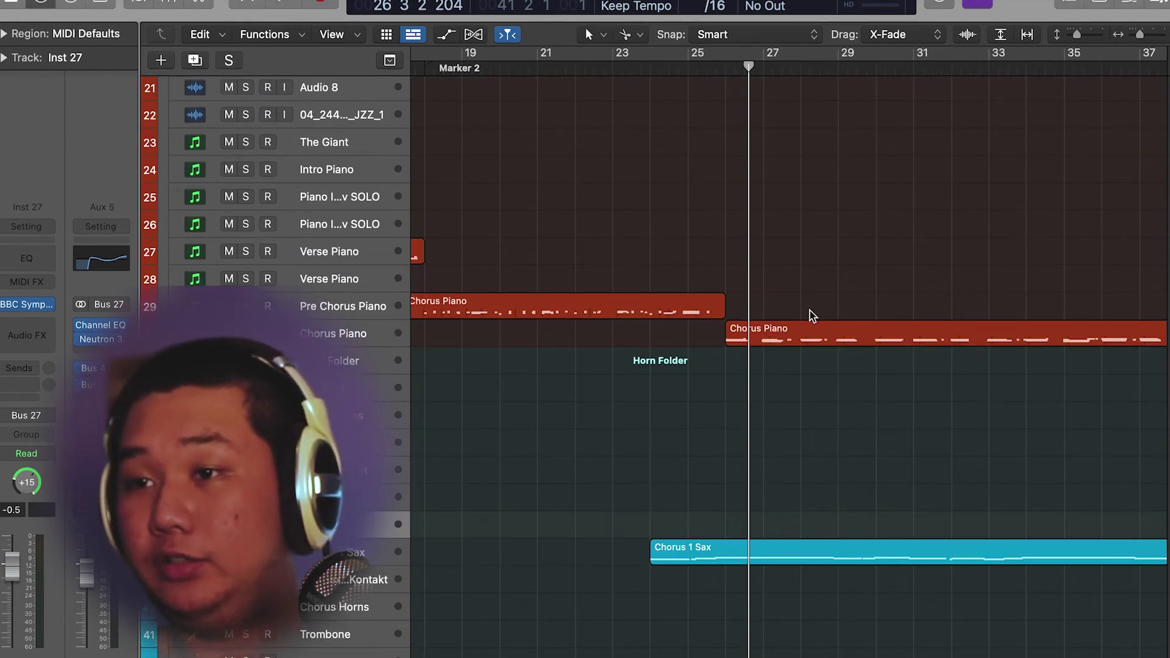
scroll(806, 353, "up", 2)
scroll(806, 354, "down", 10)
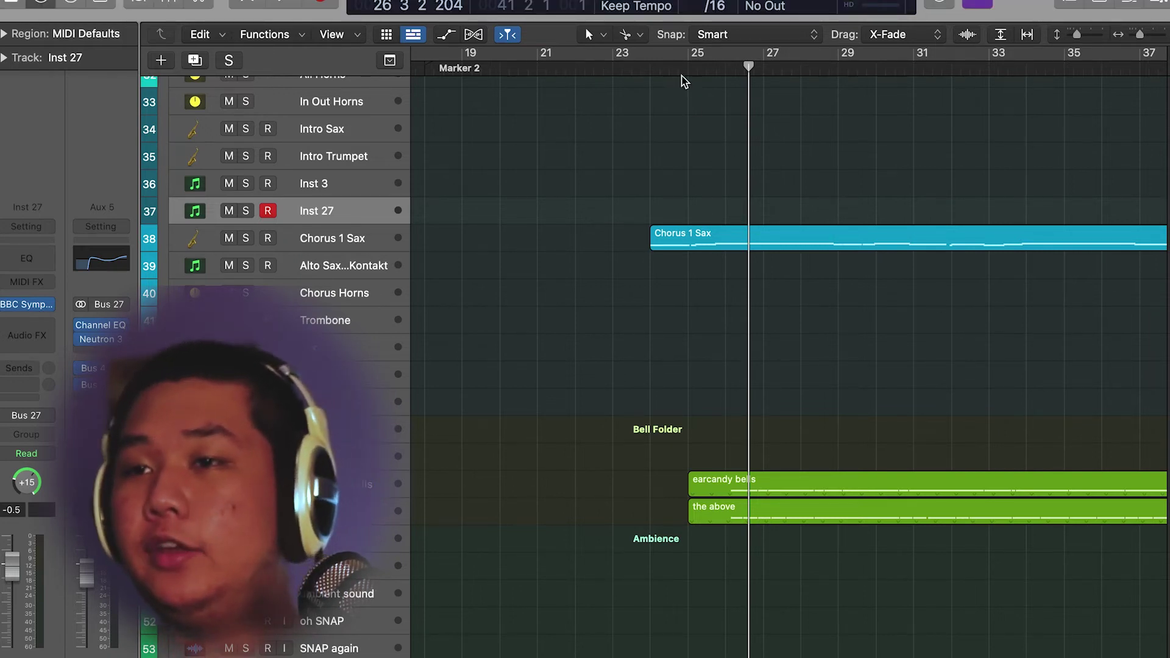
Listen to the Chorus 1 Sax region soloed from bar 24 to about bar 28, and clear the solo
left_click_drag(682, 75, 649, 77)
scroll(407, 256, "up", 3)
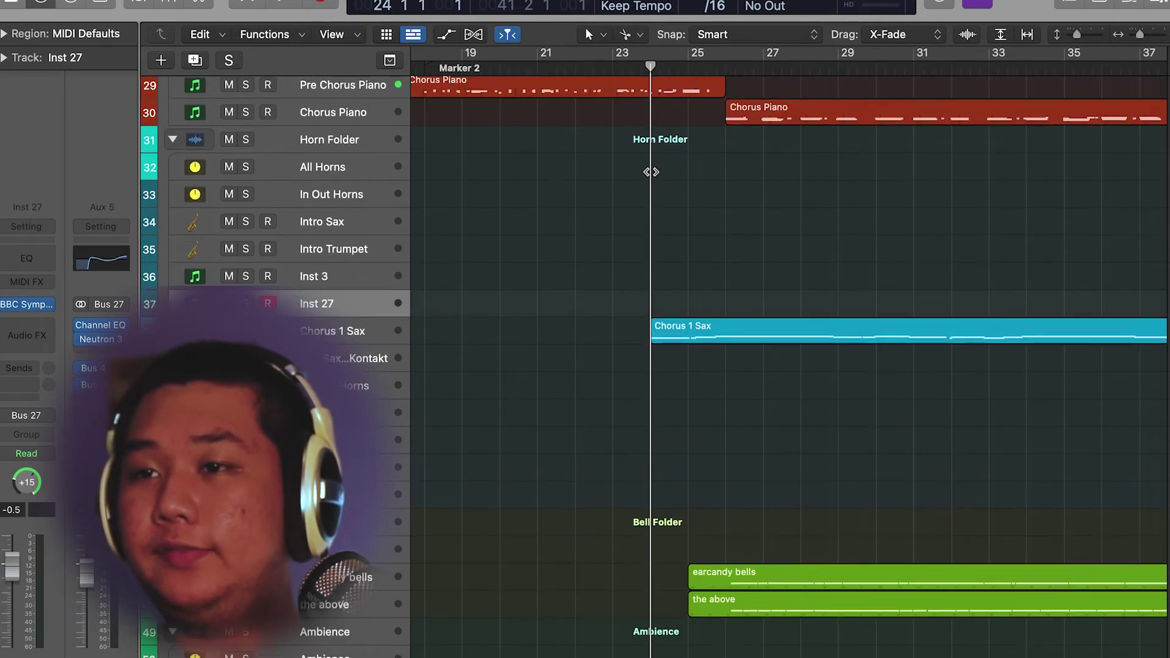
key("ctrl+s")
key("space")
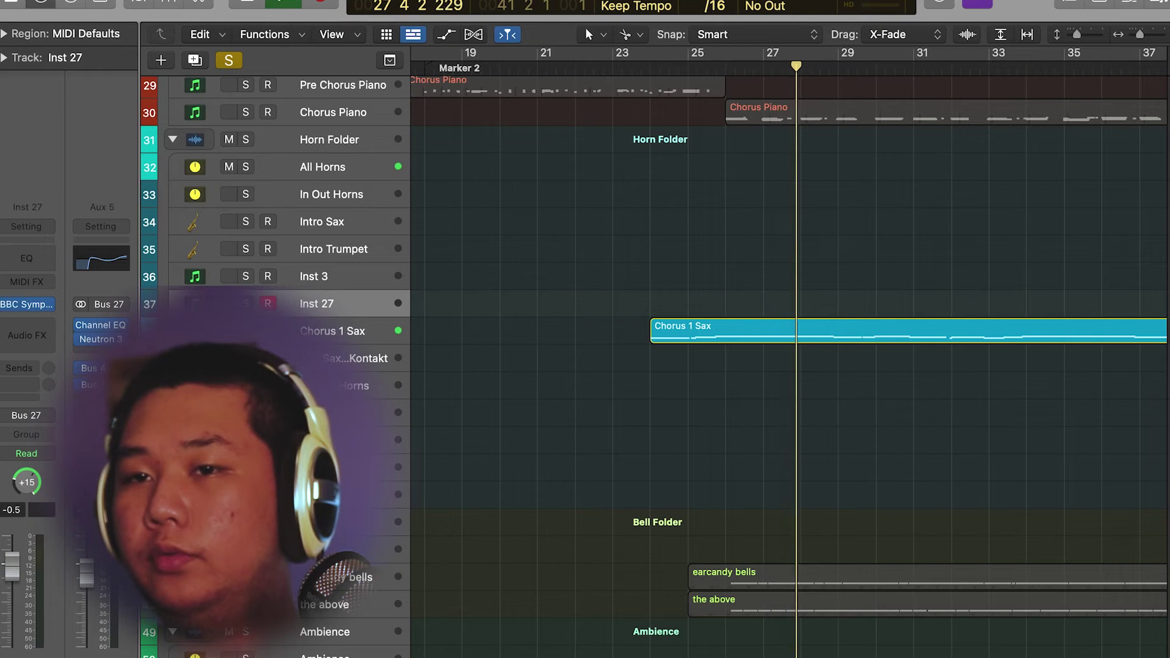
key("ctrl+s")
Check the Chorus Piano and Chorus 1 Sax regions, and the "earcandy bells" and "the above" tracks in the Bell Folder
scroll(575, 324, "up", 3)
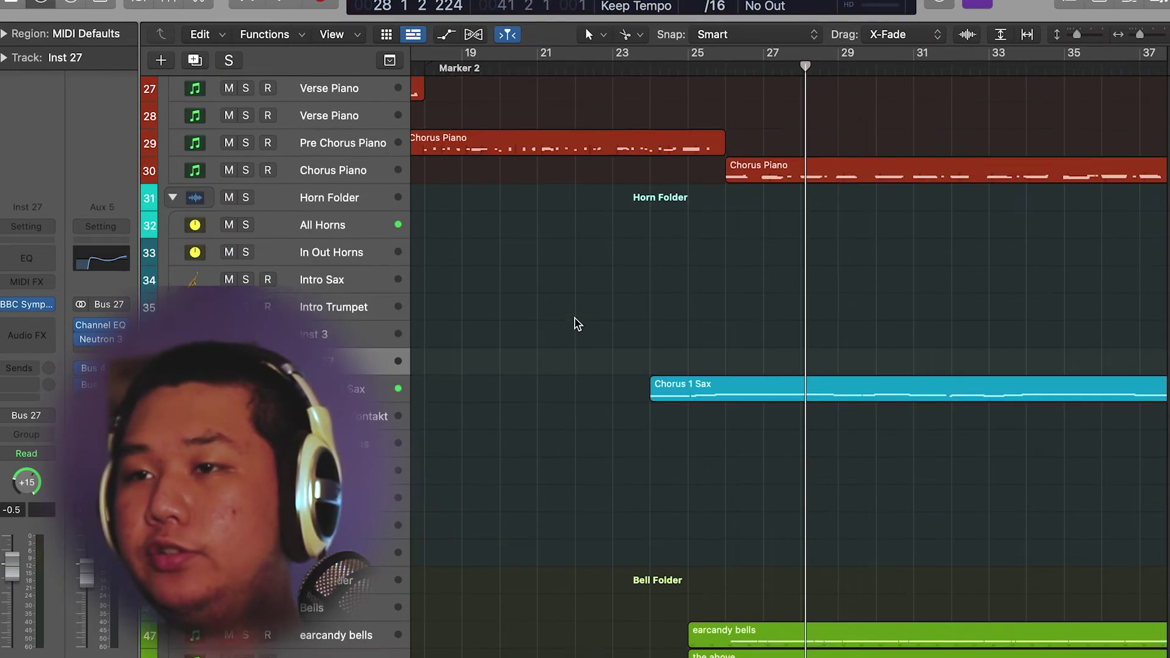
left_click(770, 181)
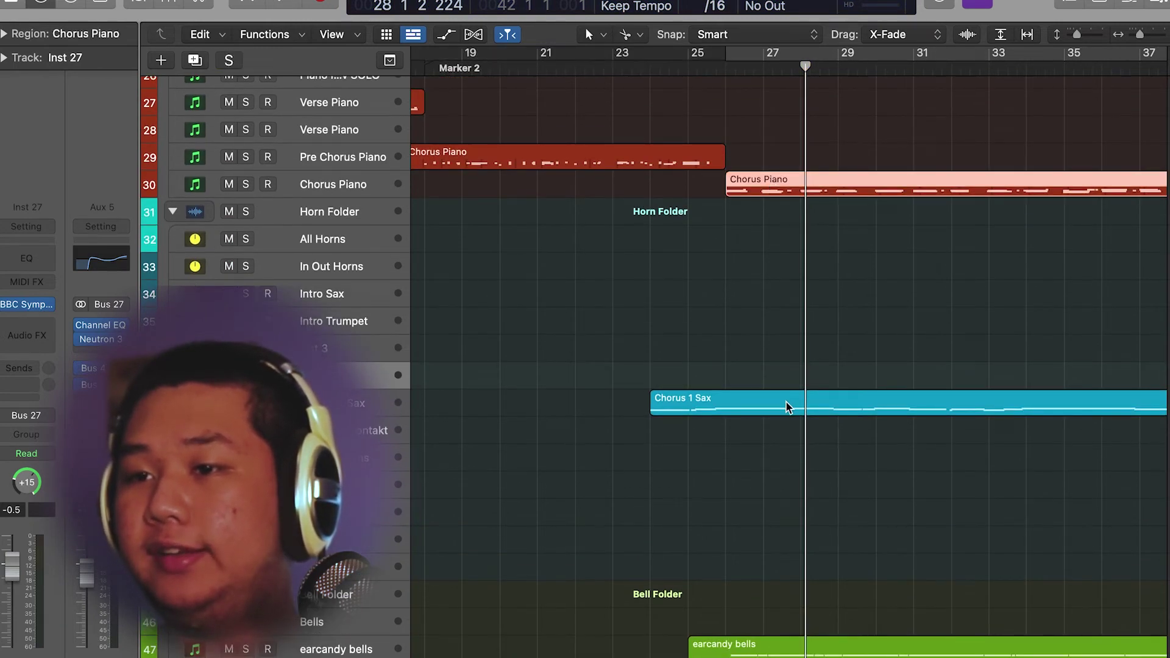
left_click(786, 407)
scroll(788, 407, "down", 5)
left_click(385, 445)
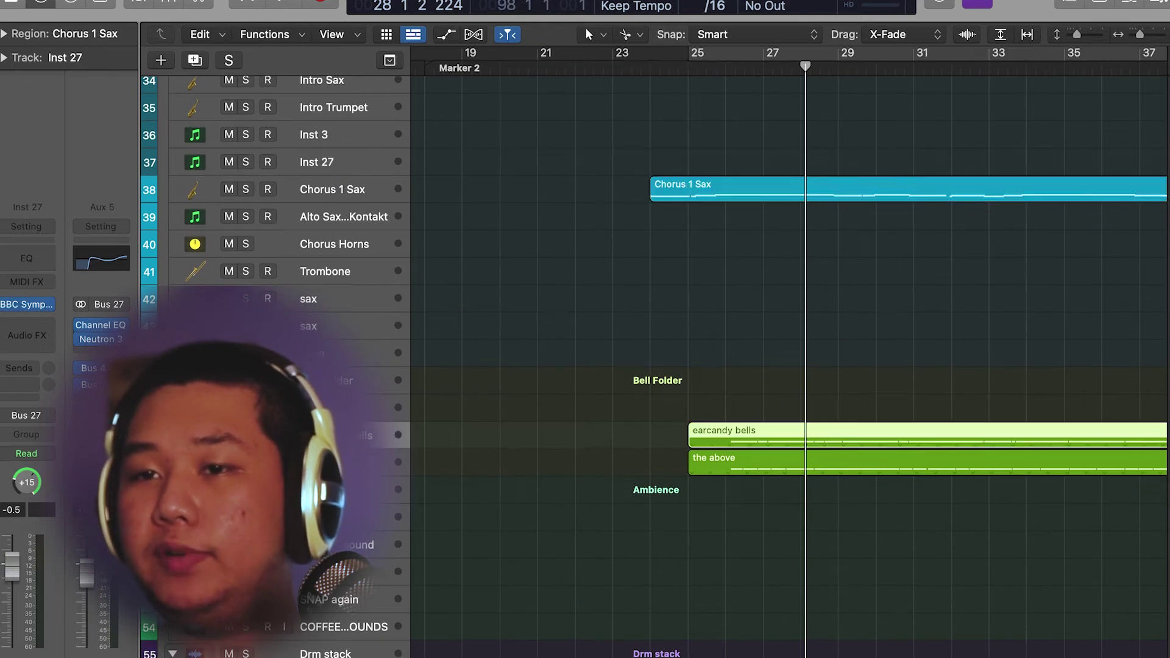
left_click(406, 466)
scroll(556, 513, "down", 3)
scroll(556, 513, "right", 3)
scroll(556, 514, "down", 3)
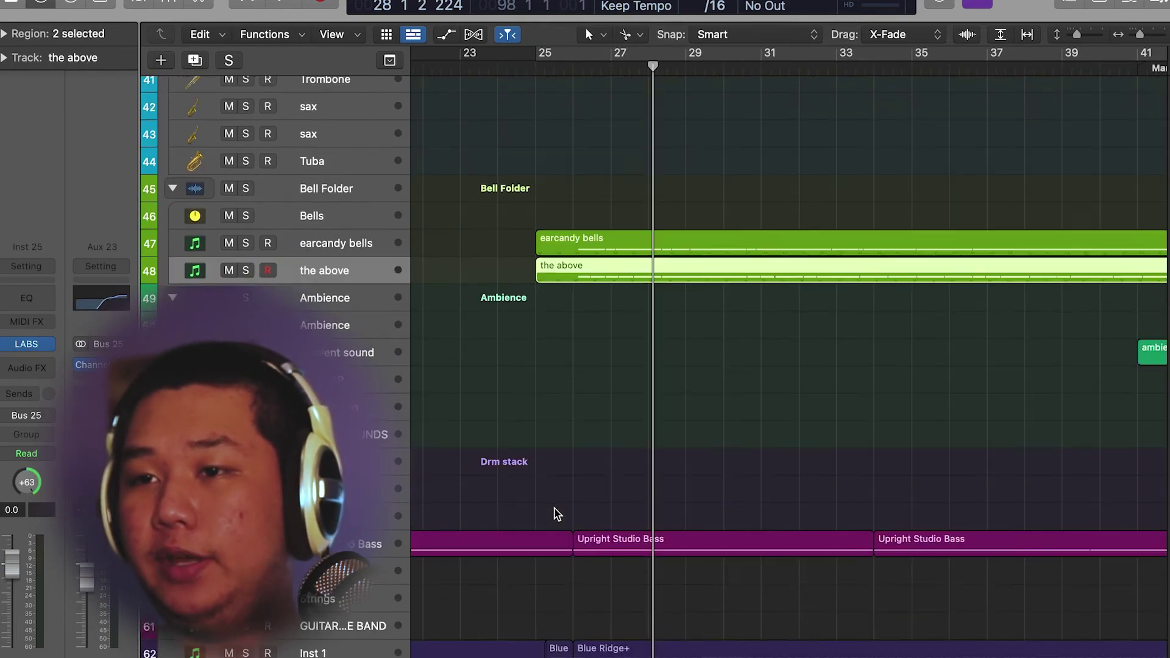
scroll(556, 514, "up", 2)
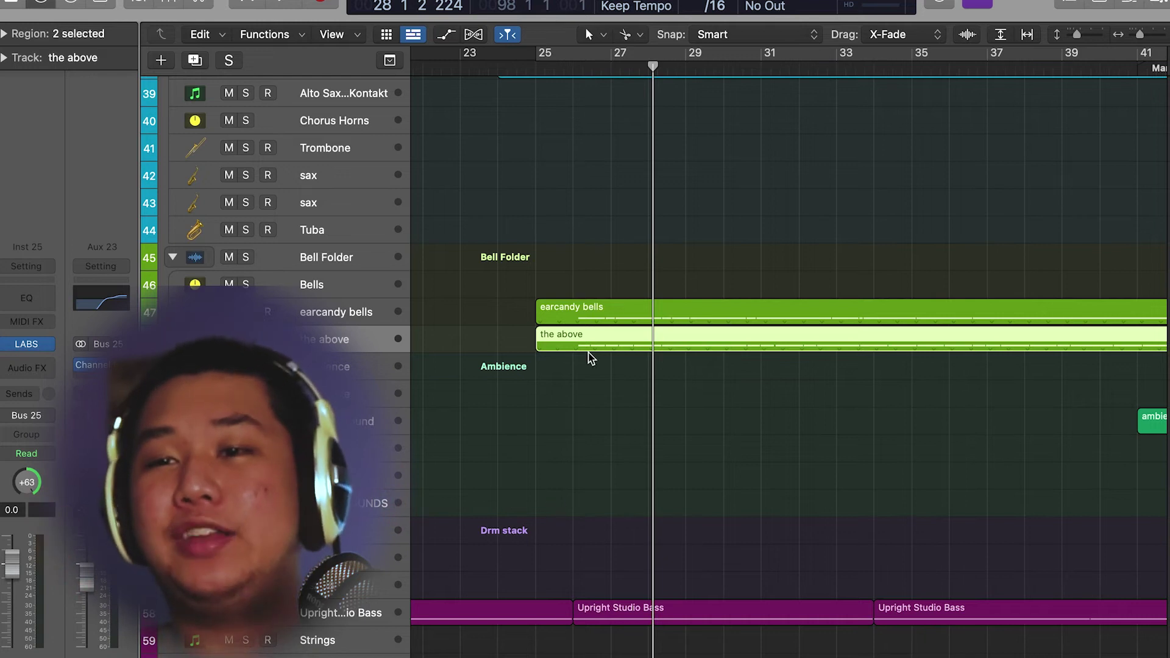
View the LABS Hand Bells instrument on "the above" track, close its window, and place the playhead at bar 25
left_click(29, 346)
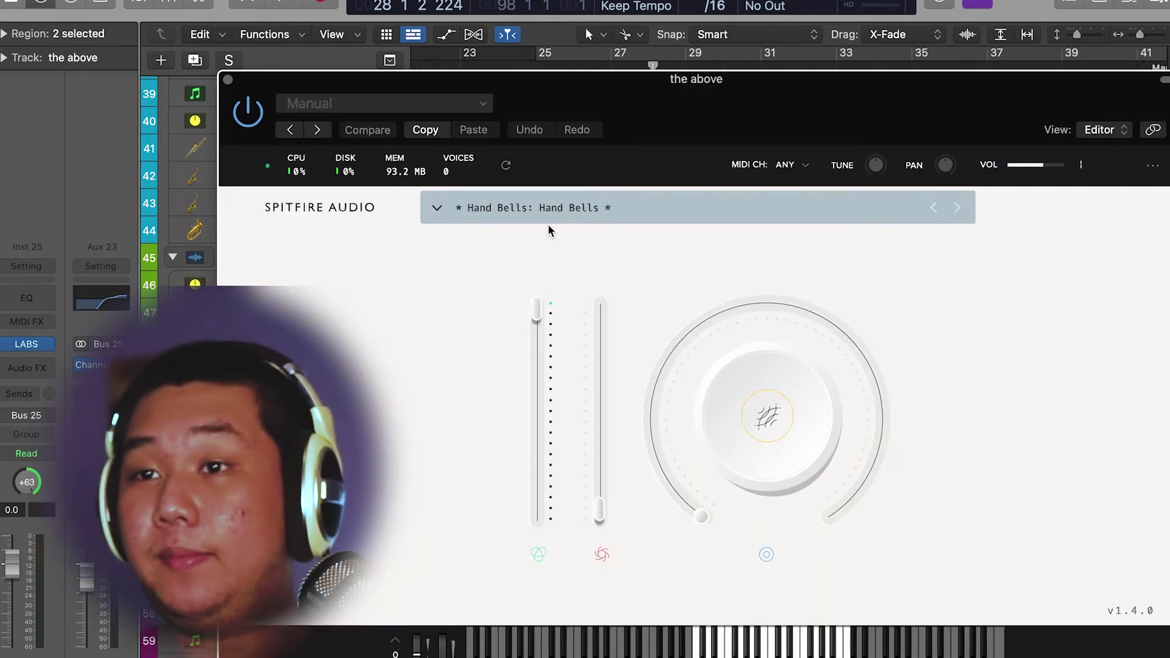
left_click(228, 80)
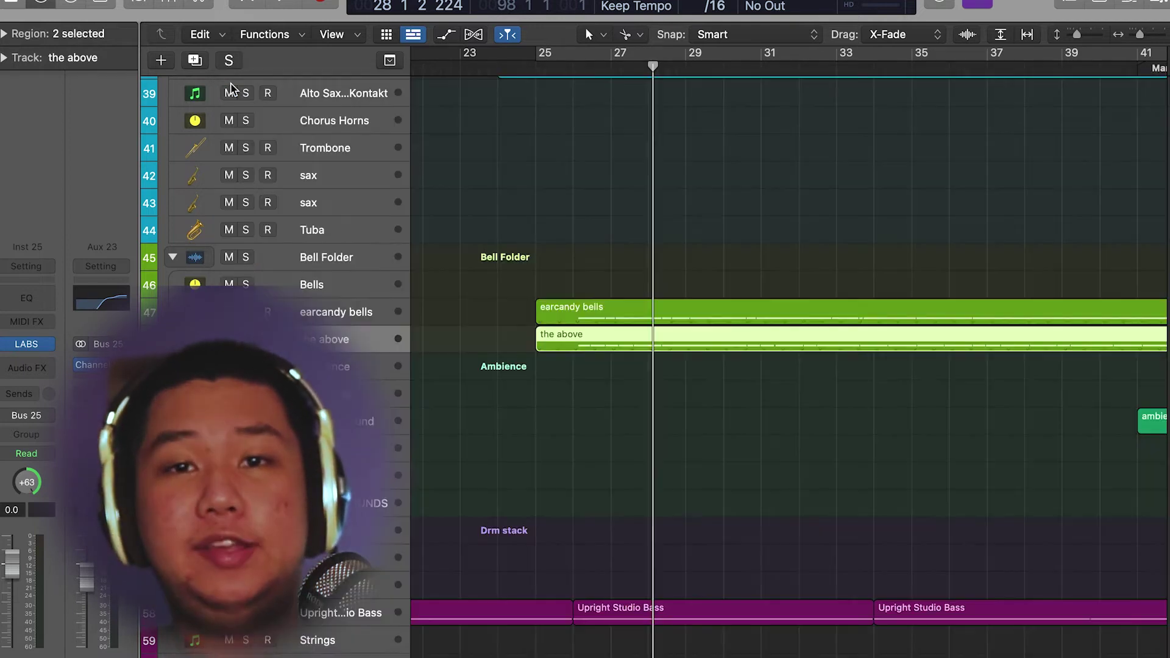
left_click(536, 78)
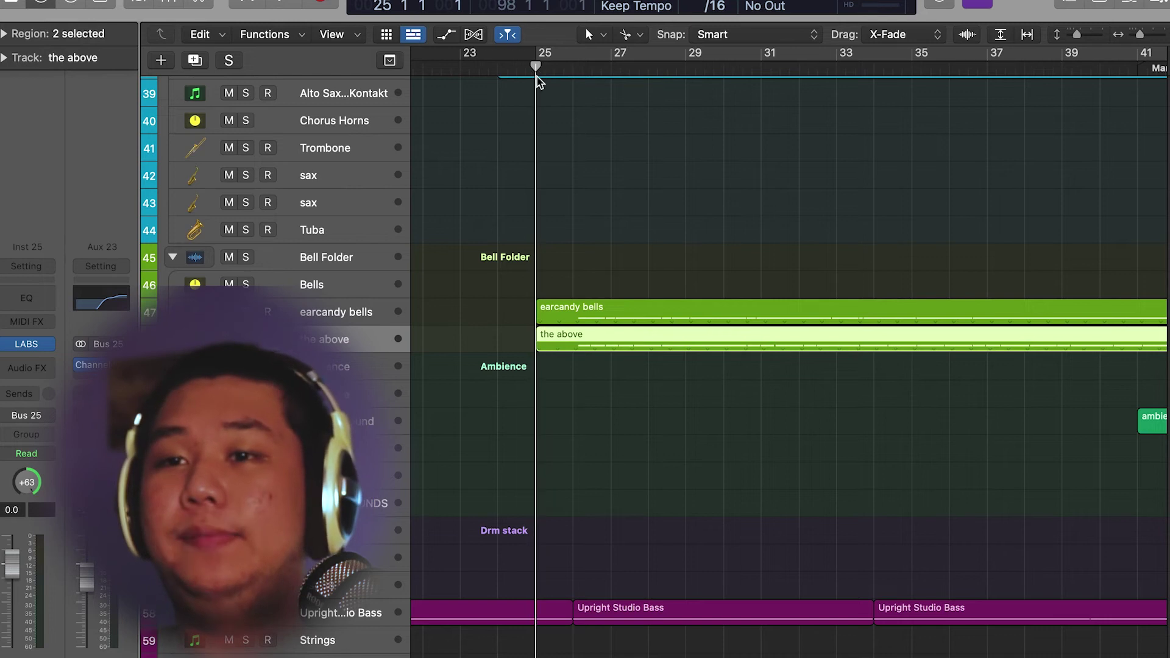
Listen to the two bell regions soloed from bar 25 to about bar 34, and clear the solo
key("ctrl+s")
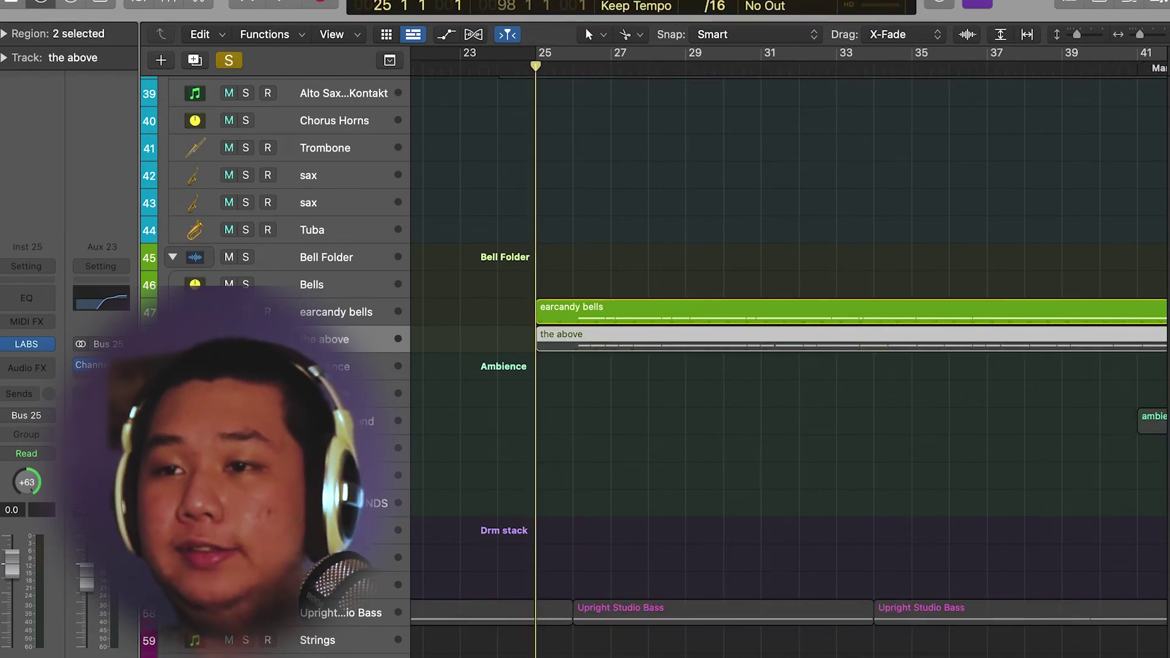
key("space")
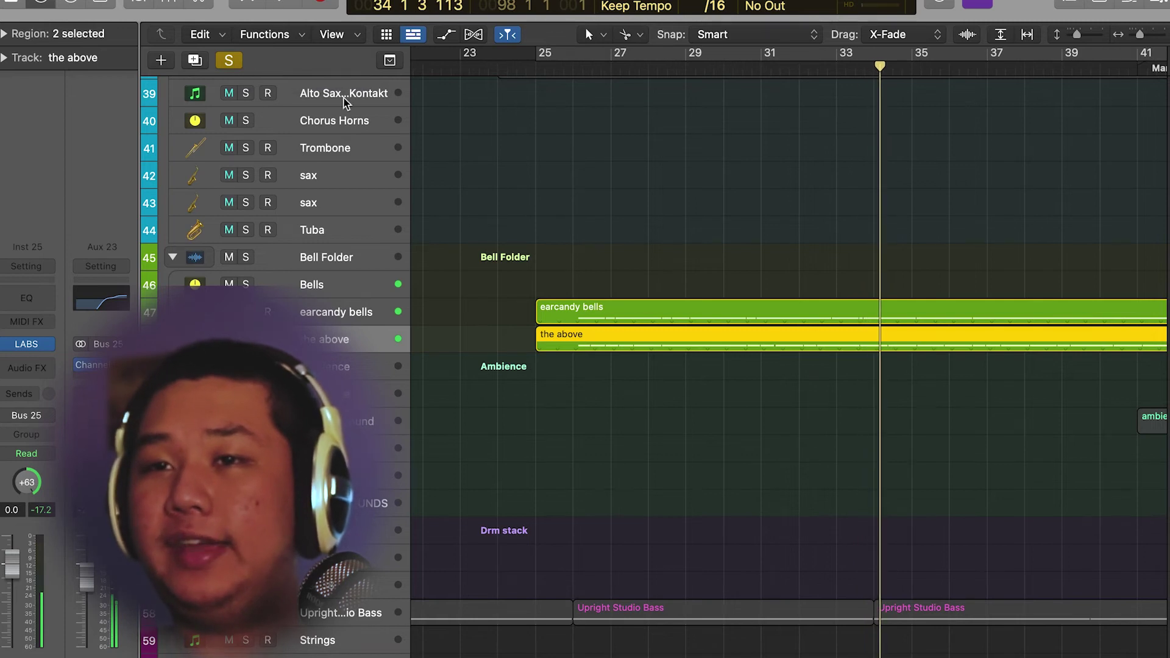
left_click(239, 64)
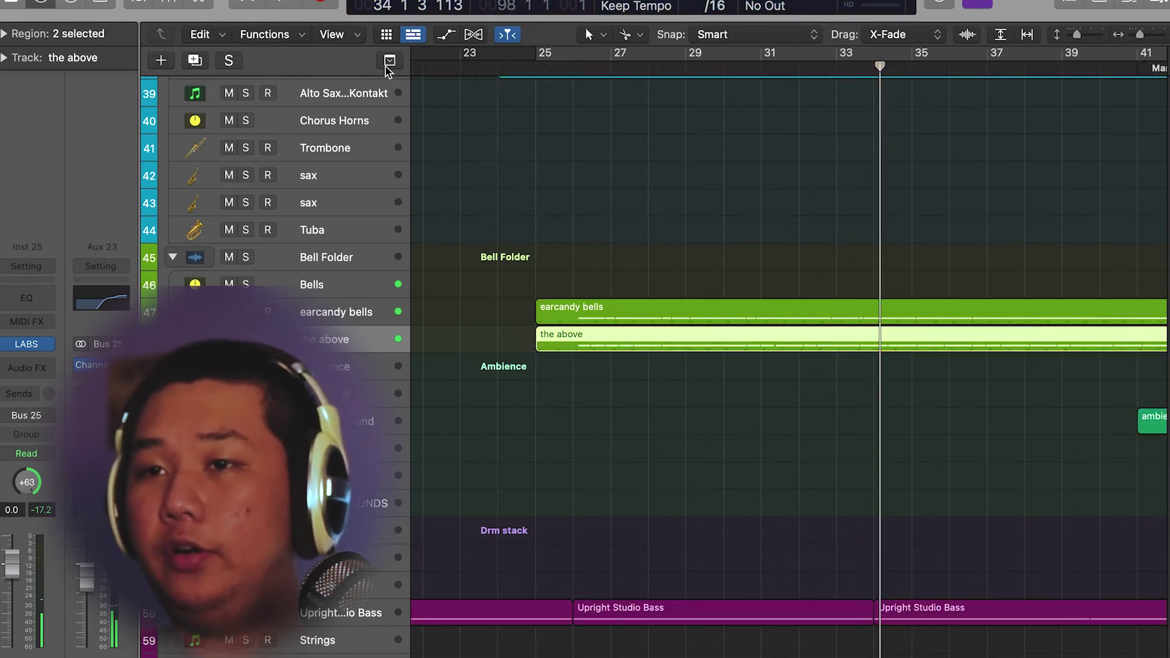
Play the full chorus mix from about bar 25 to bar 31 while viewing the horn, piano and vocal tracks
left_click(516, 70)
scroll(784, 262, "up", 3)
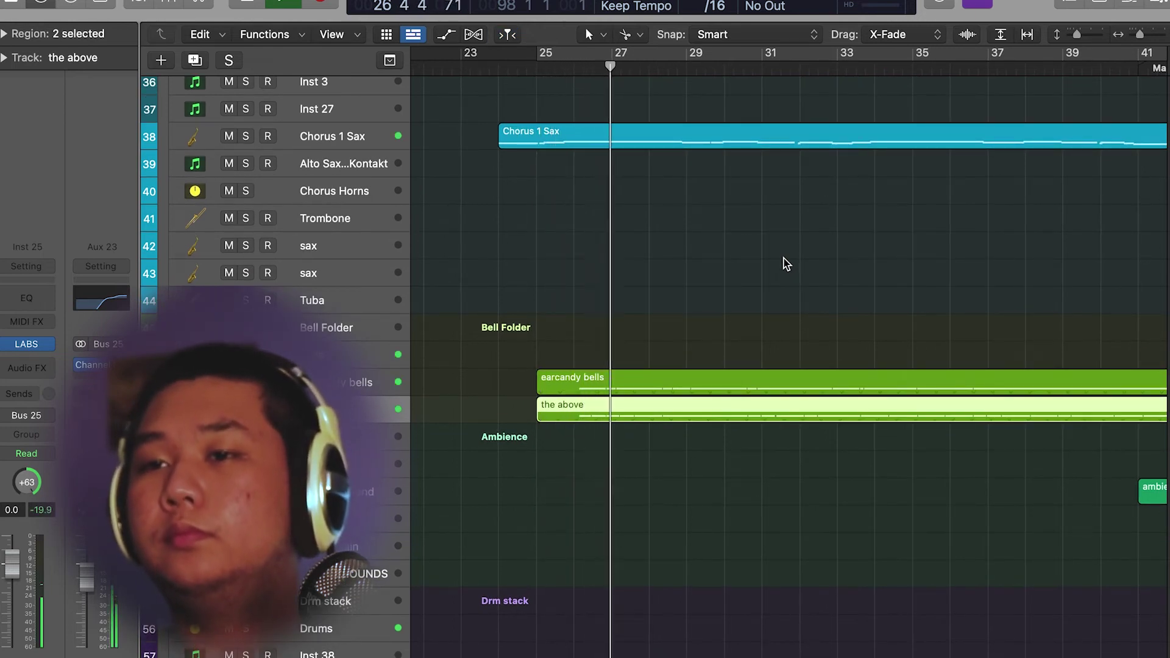
scroll(783, 263, "up", 6)
scroll(785, 262, "up", 15)
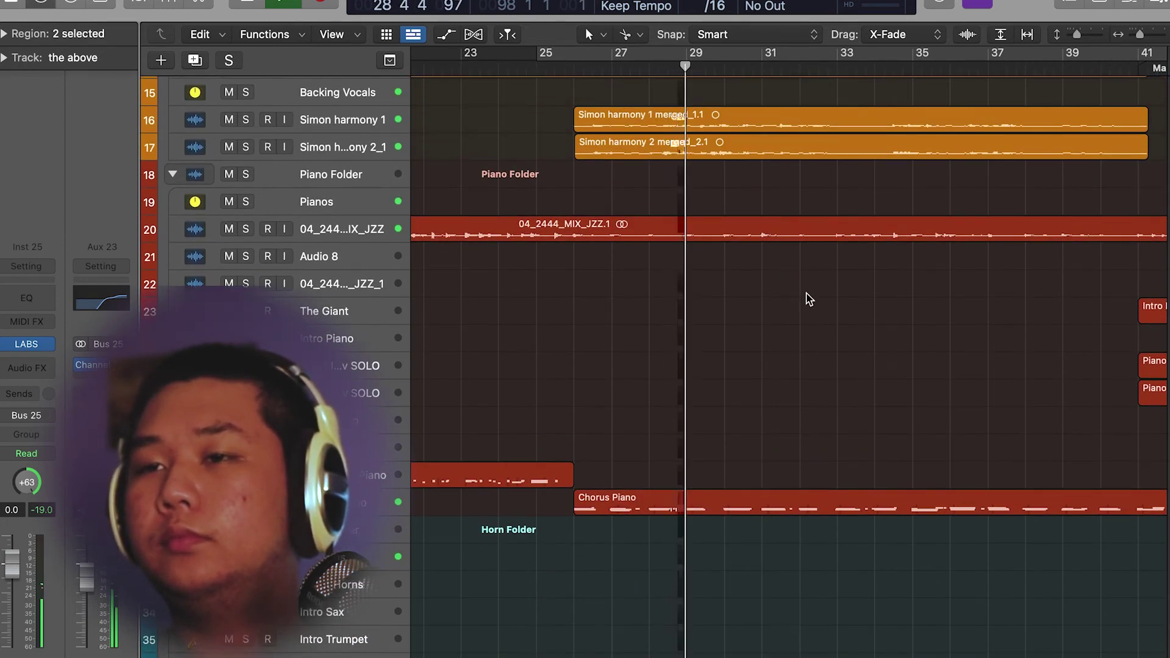
scroll(835, 358, "up", 10)
scroll(836, 358, "up", 1)
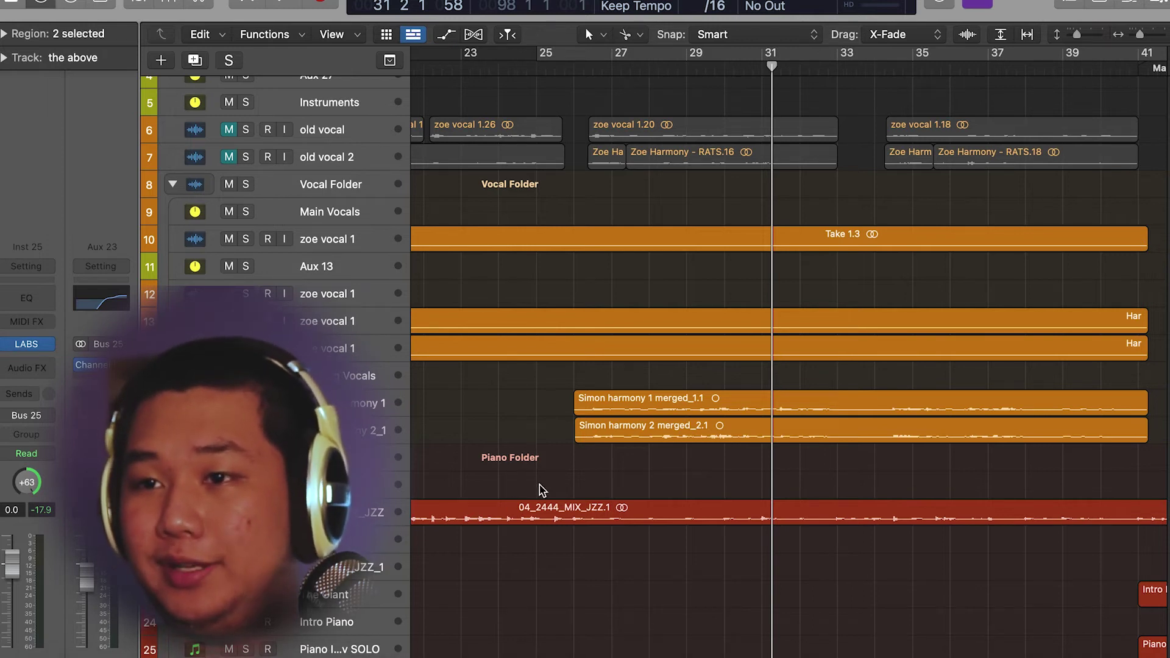
Enlarge the two backing vocal harmony regions in the chorus, listen to them soloed to about bar 30, and clear the solo
scroll(581, 467, "down", 2)
scroll(580, 467, "up", 5)
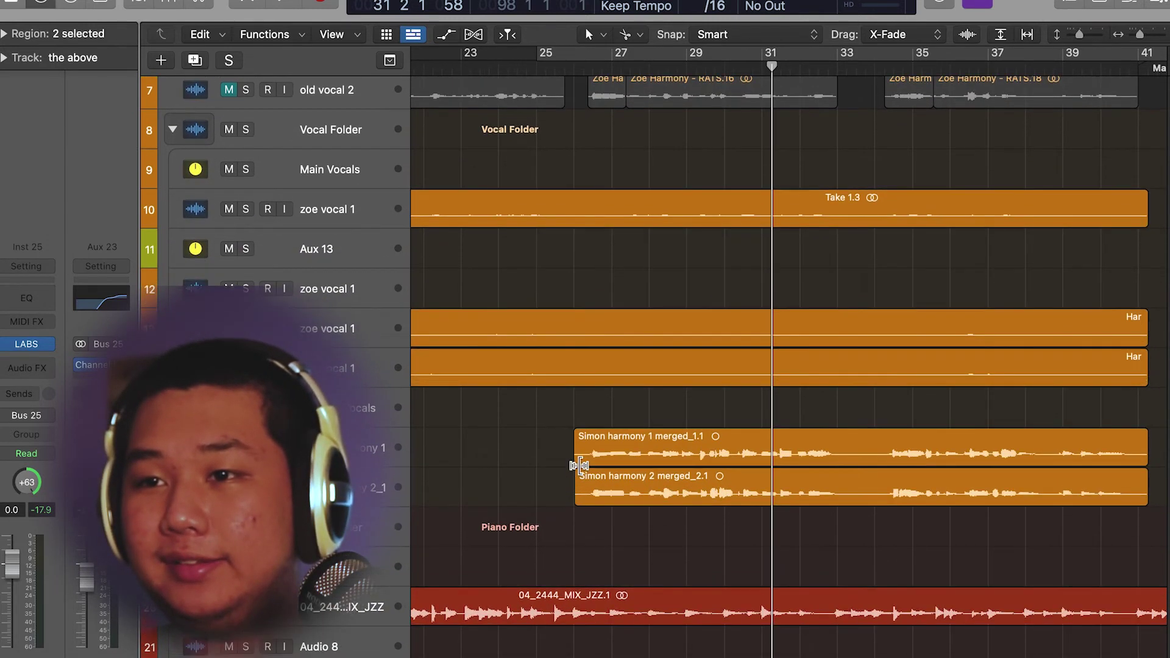
scroll(580, 466, "up", 2)
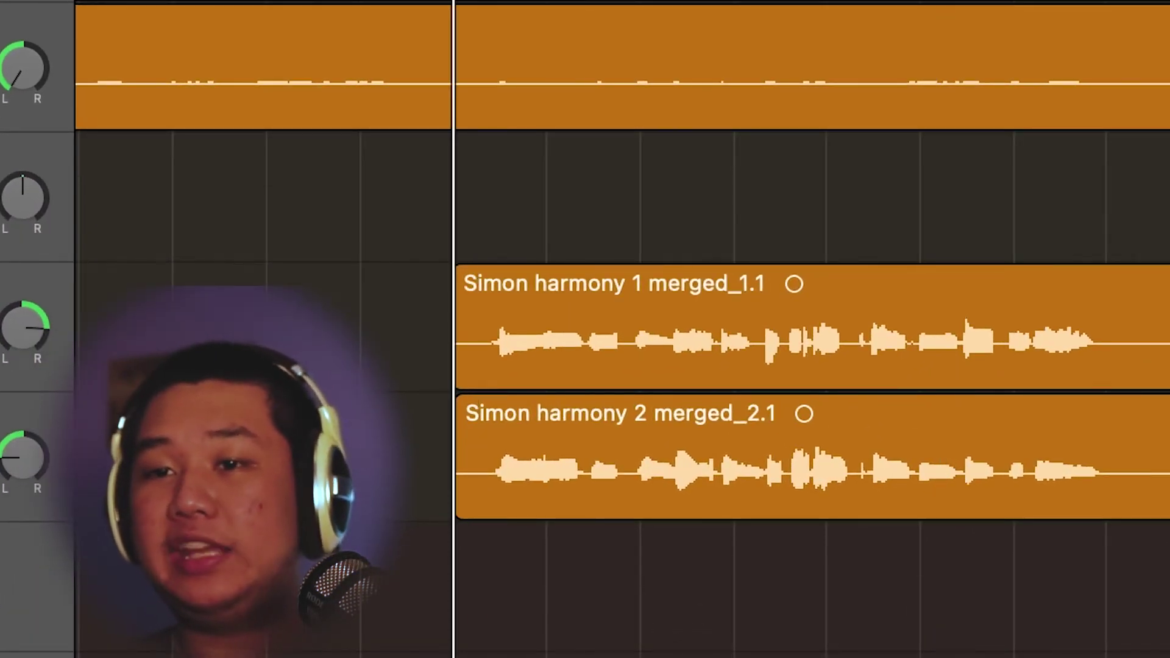
key("m")
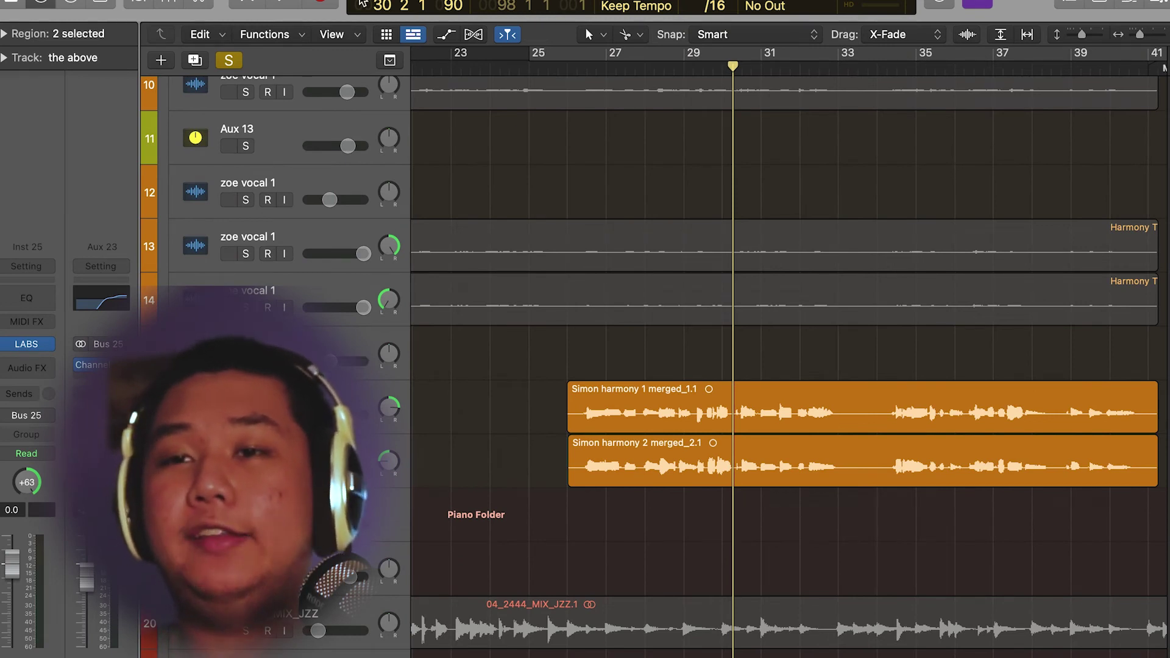
left_click(229, 61)
Look over the chorus regions in the Piano, Horn and Bell folders and the bass tracks below them
scroll(627, 299, "down", 12)
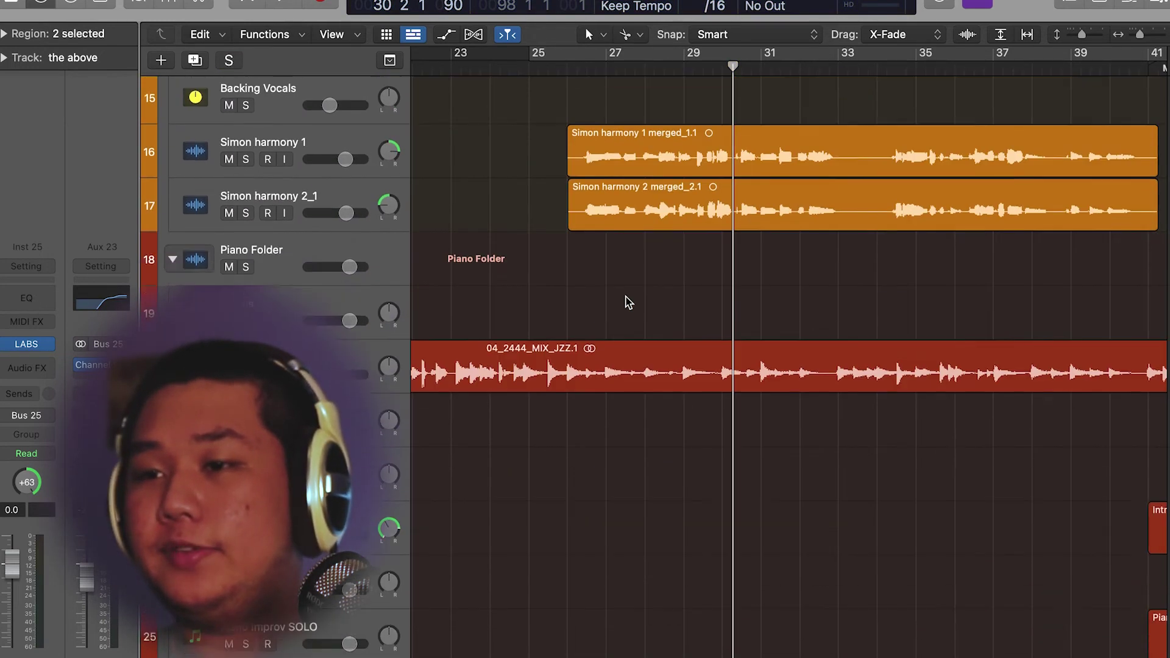
scroll(628, 302, "up", 2)
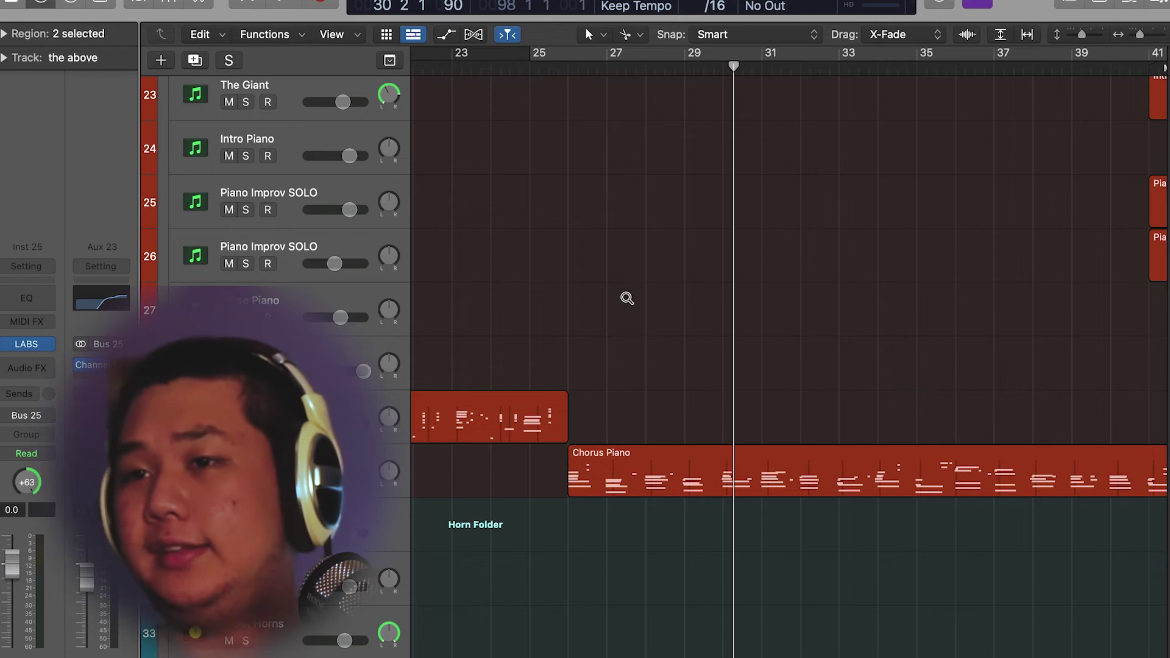
scroll(627, 299, "up", 1)
scroll(626, 299, "down", 5)
scroll(627, 298, "down", 3)
scroll(672, 160, "down", 10)
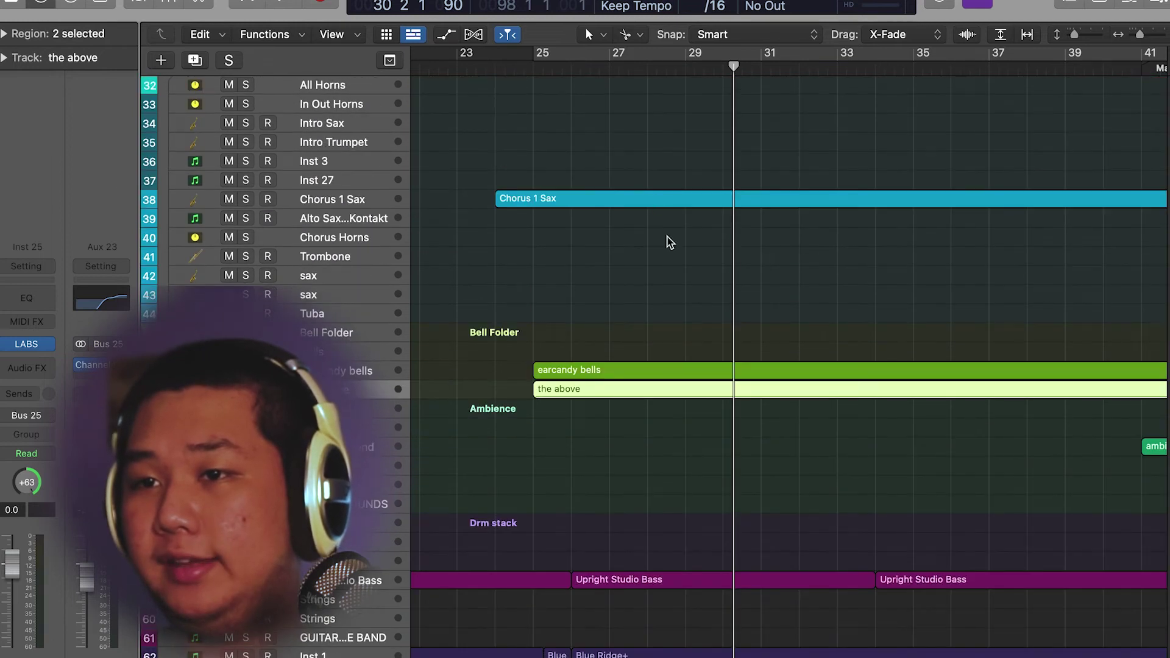
scroll(700, 440, "down", 3)
Examine the end of the chorus and the section starting at Marker 3, placing the playhead at bar 40
scroll(830, 431, "right", 3)
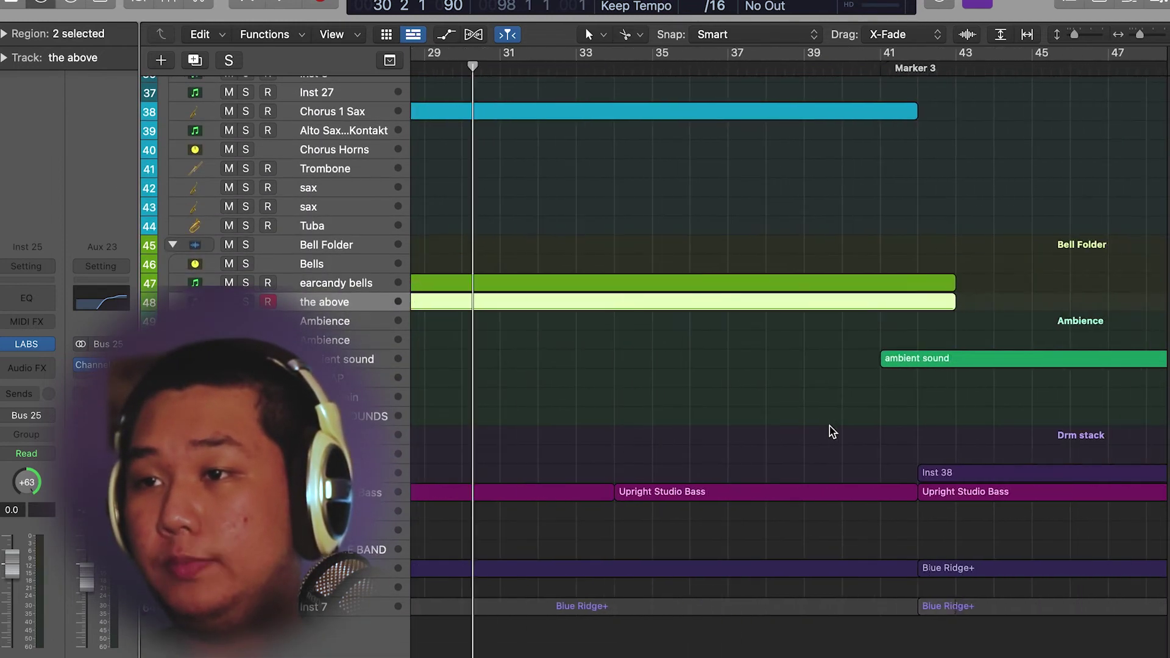
scroll(830, 431, "up", 8)
scroll(830, 426, "up", 5)
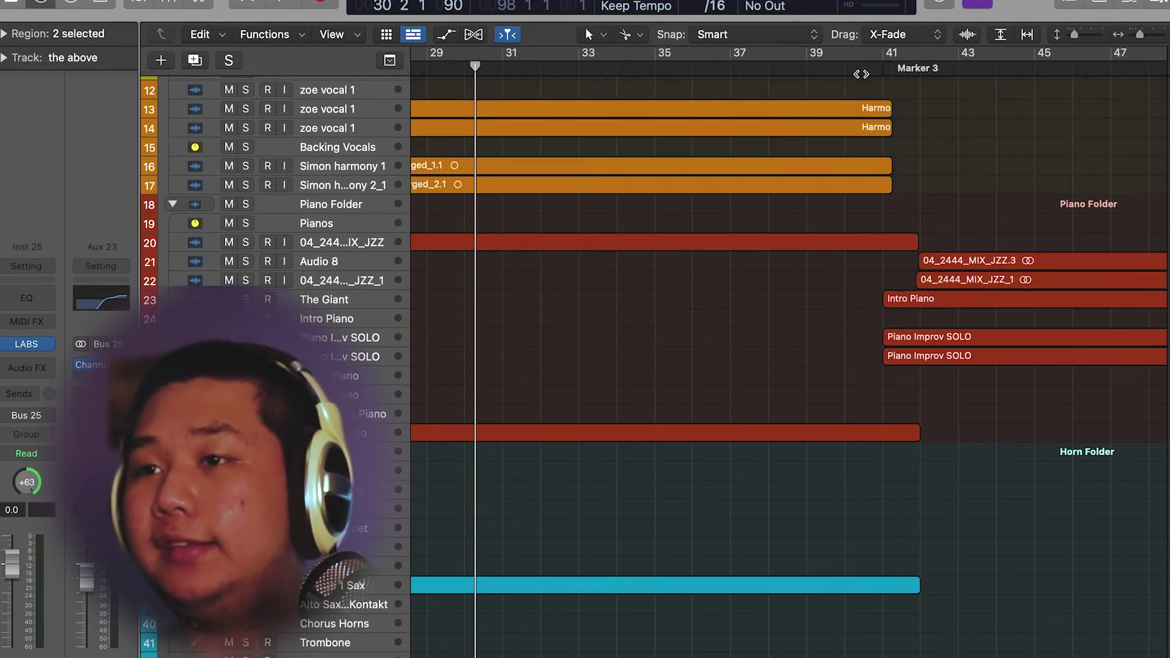
scroll(1019, 189, "right", 5)
scroll(1019, 189, "up", 6)
scroll(1019, 189, "down", 10)
scroll(1019, 189, "up", 5)
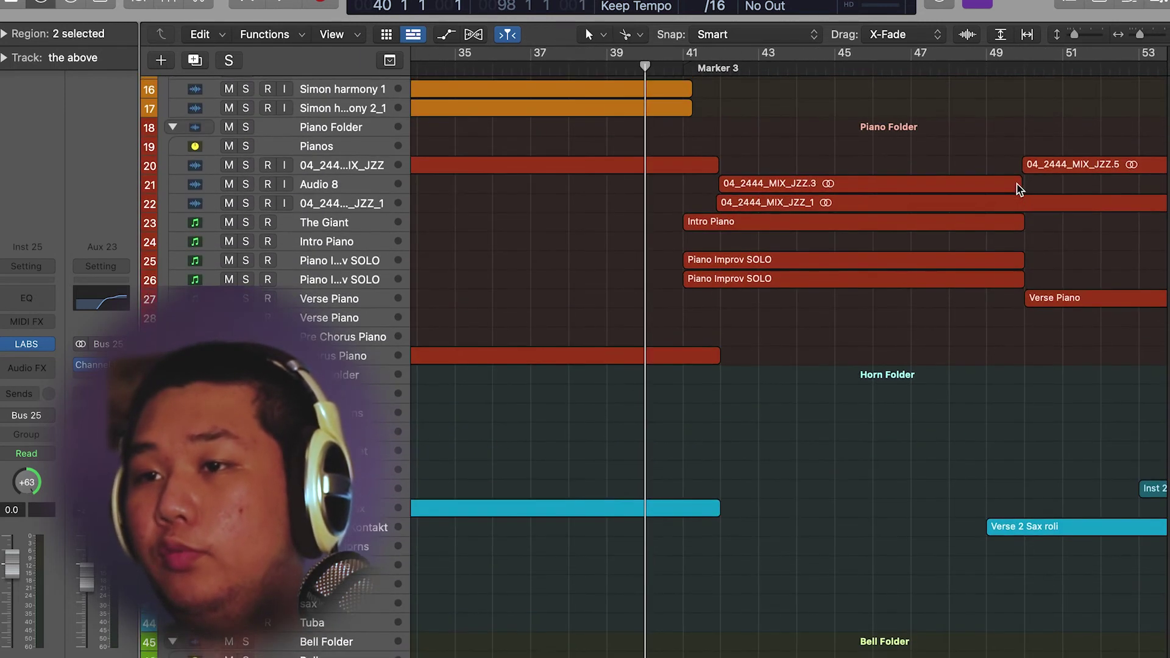
Examine the Intro Piano region and the two Piano Improv SOLO regions after Marker 3, selecting each in turn
left_click(784, 199)
left_click(754, 226)
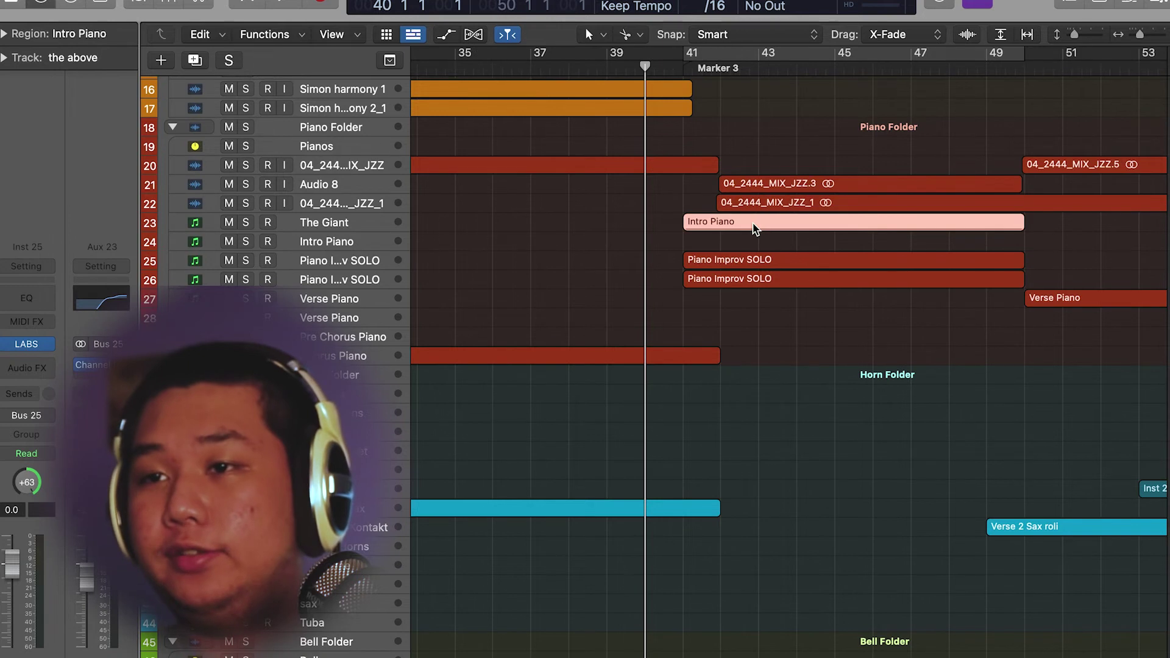
scroll(768, 238, "up", 5)
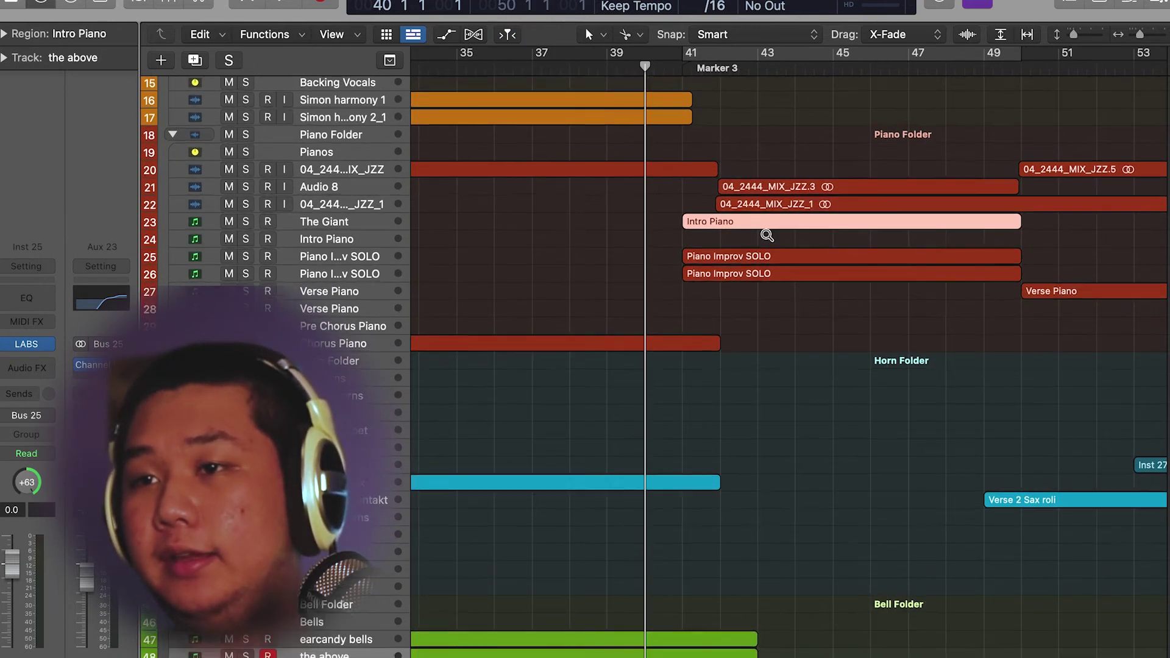
scroll(767, 237, "up", 3)
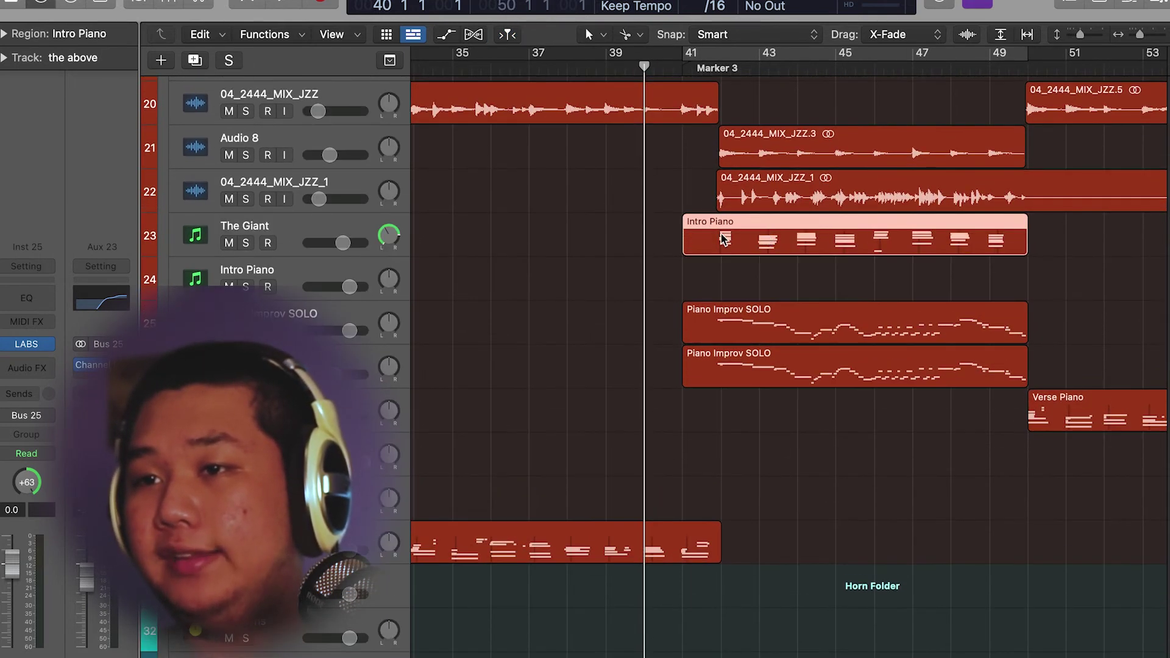
left_click(852, 279)
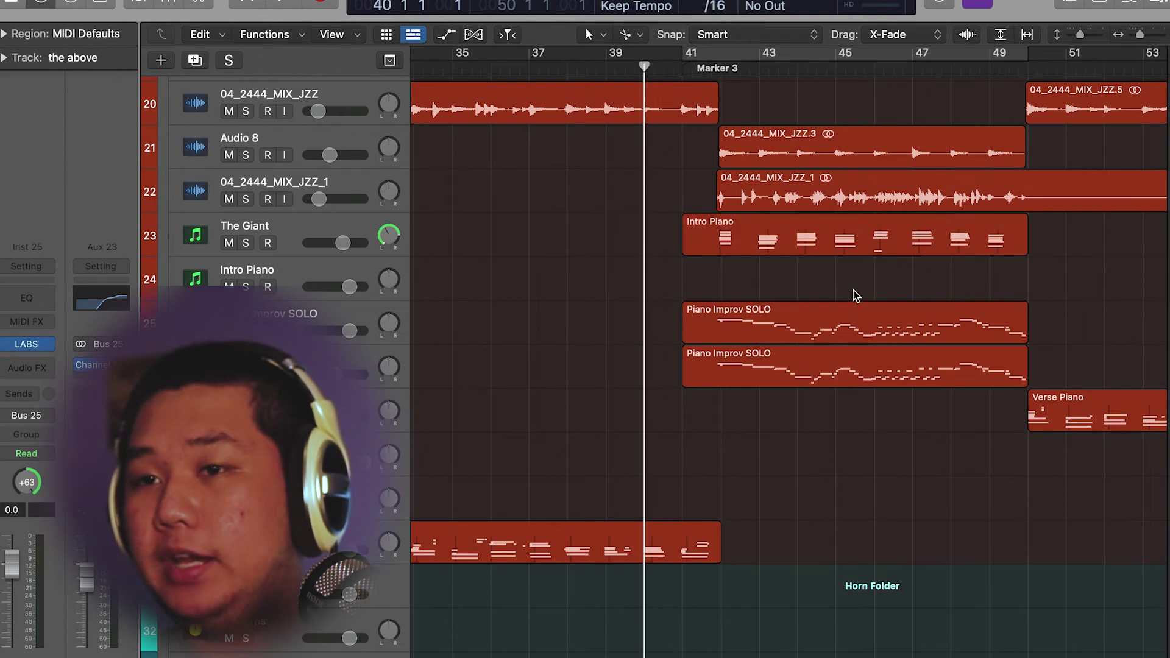
left_click(789, 216)
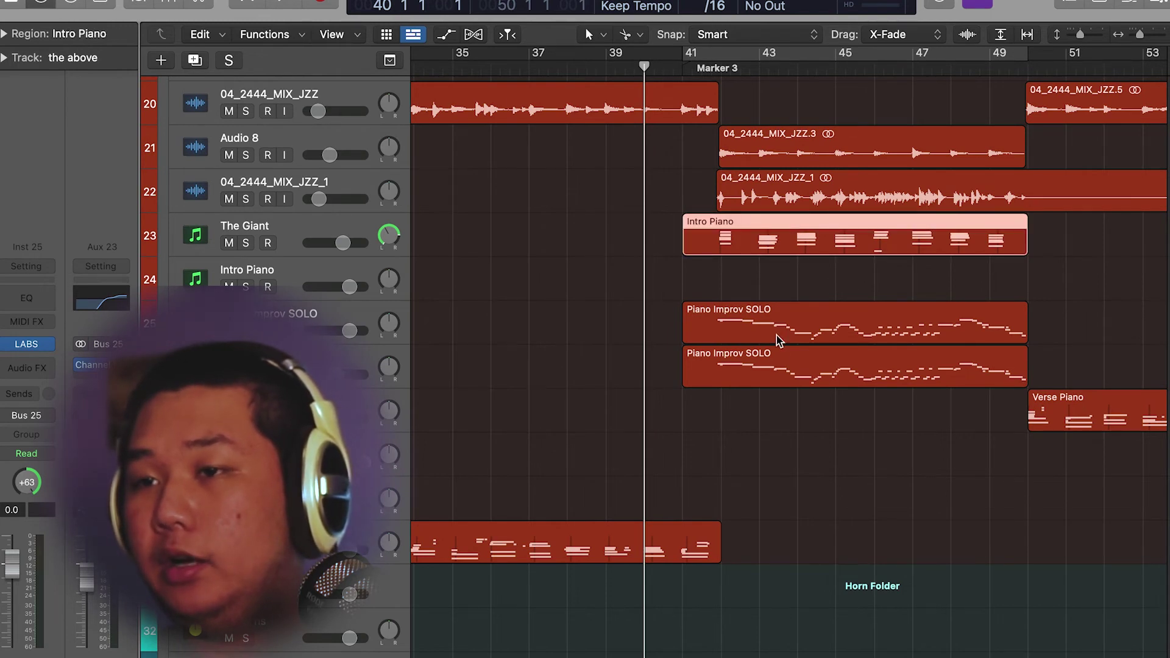
left_click(779, 310)
left_click(776, 364)
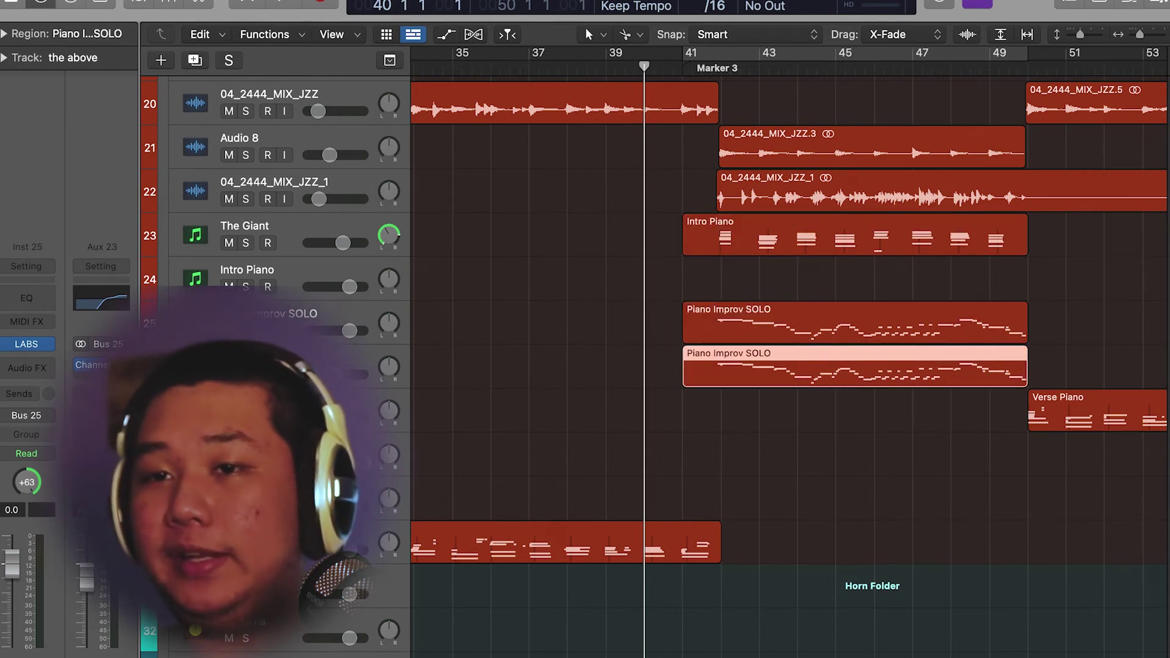
Compare the channel strips of the two Piano Improv SOLO tracks, checking the second track's Bus 4 send options
left_click(341, 366)
left_click(299, 313)
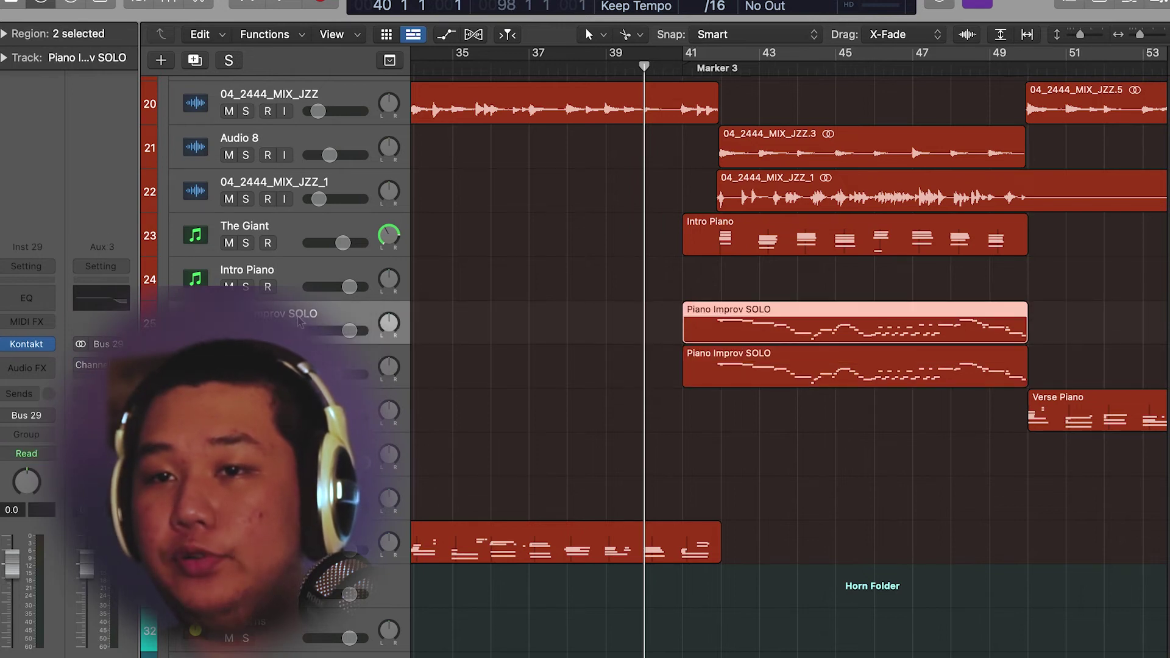
left_click(341, 366)
left_click(29, 385)
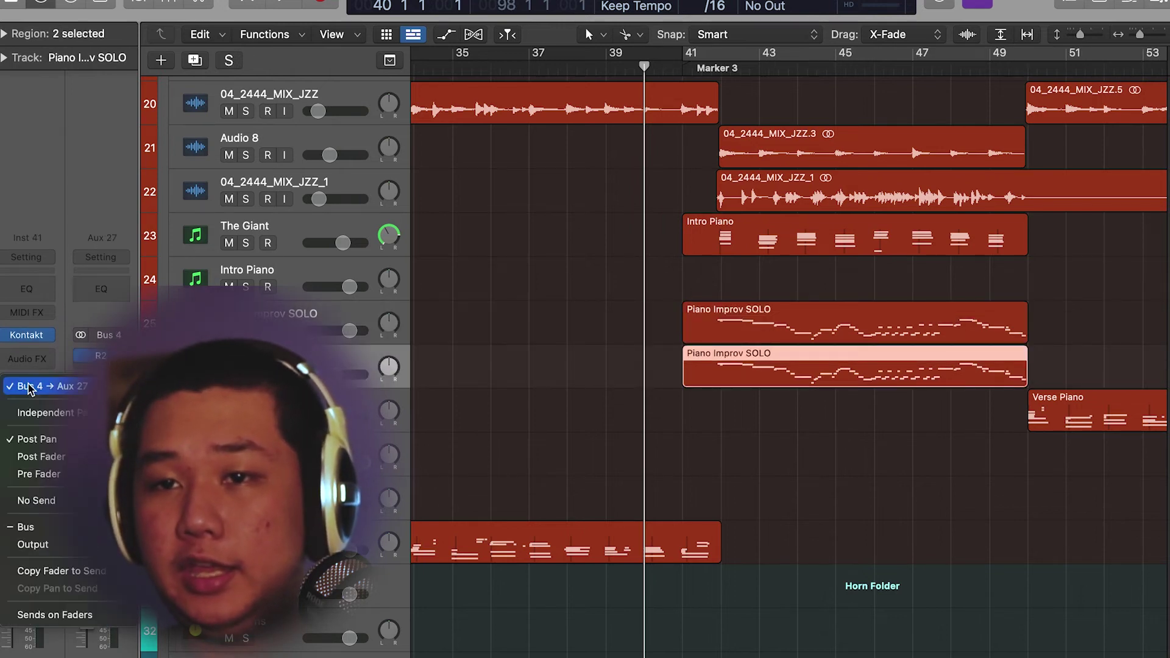
left_click(105, 356)
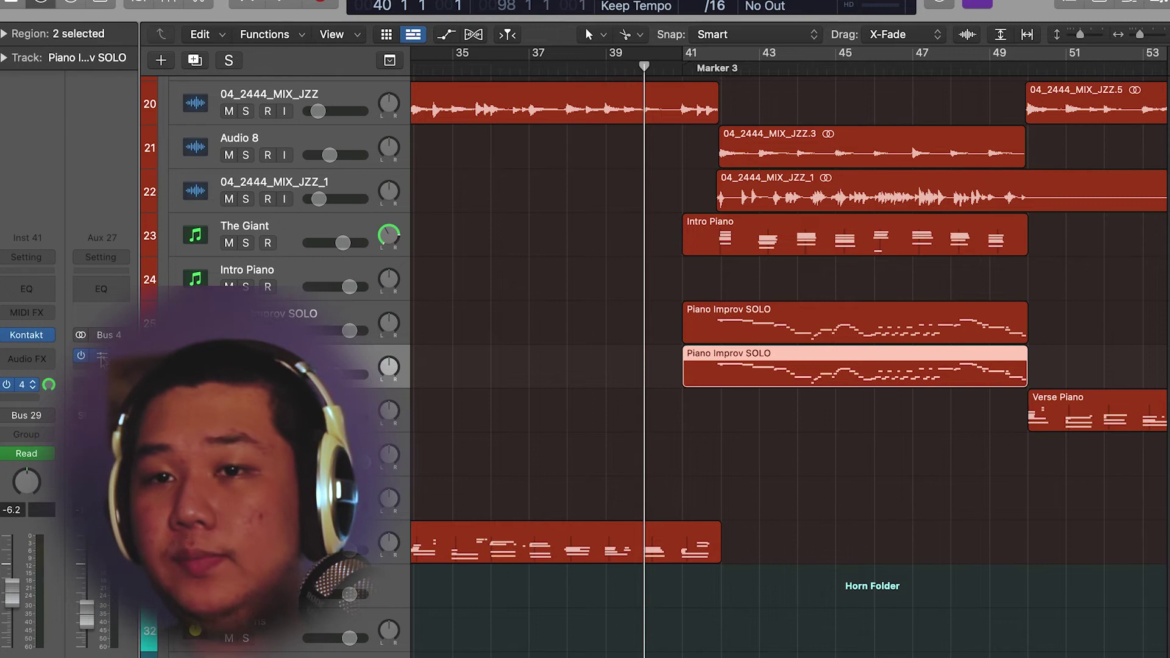
Listen to the ambient sound region soloed from bar 41 to about bar 49, and clear the solo
scroll(663, 458, "down", 2)
scroll(749, 444, "down", 3)
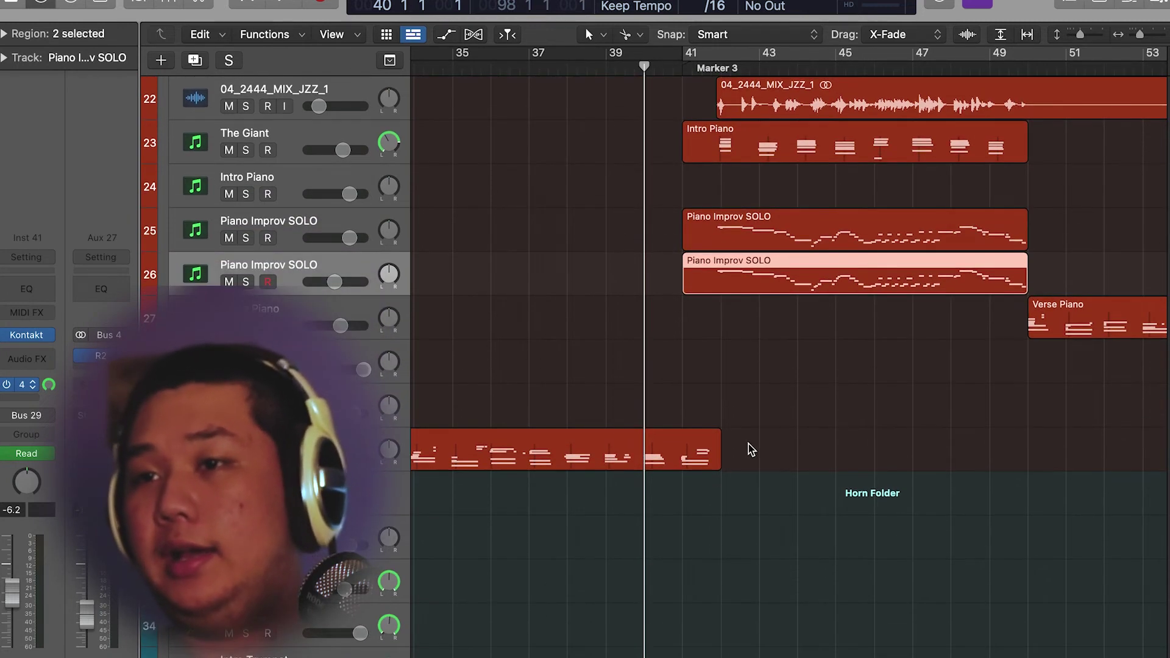
scroll(749, 449, "down", 20)
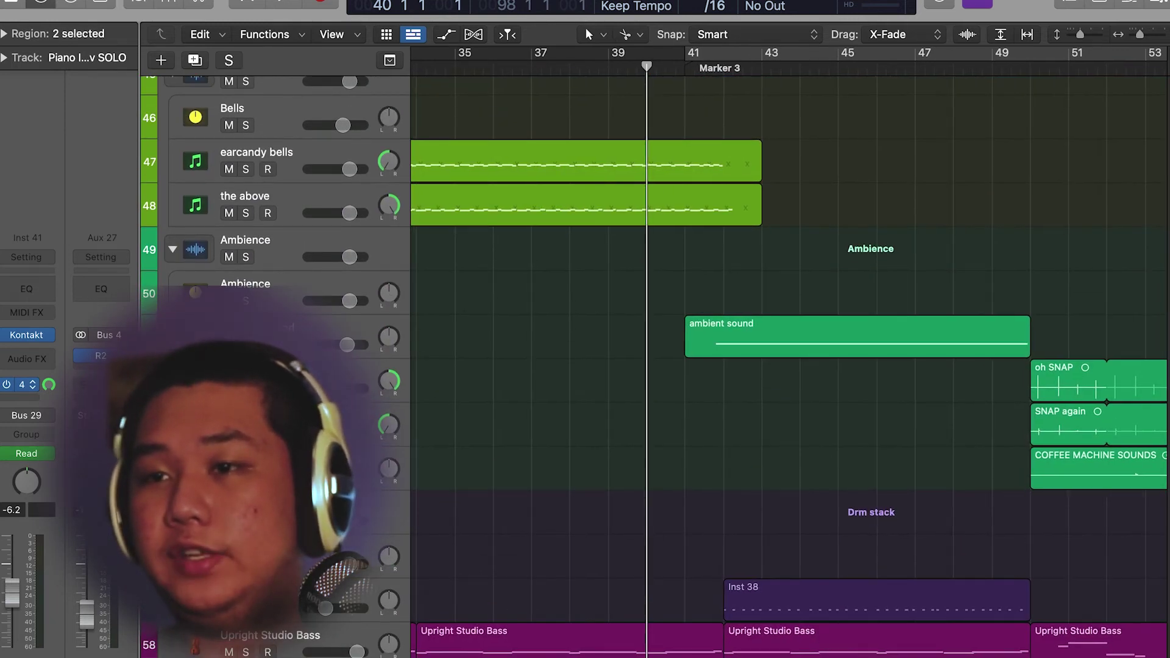
left_click(402, 329)
left_click(692, 74)
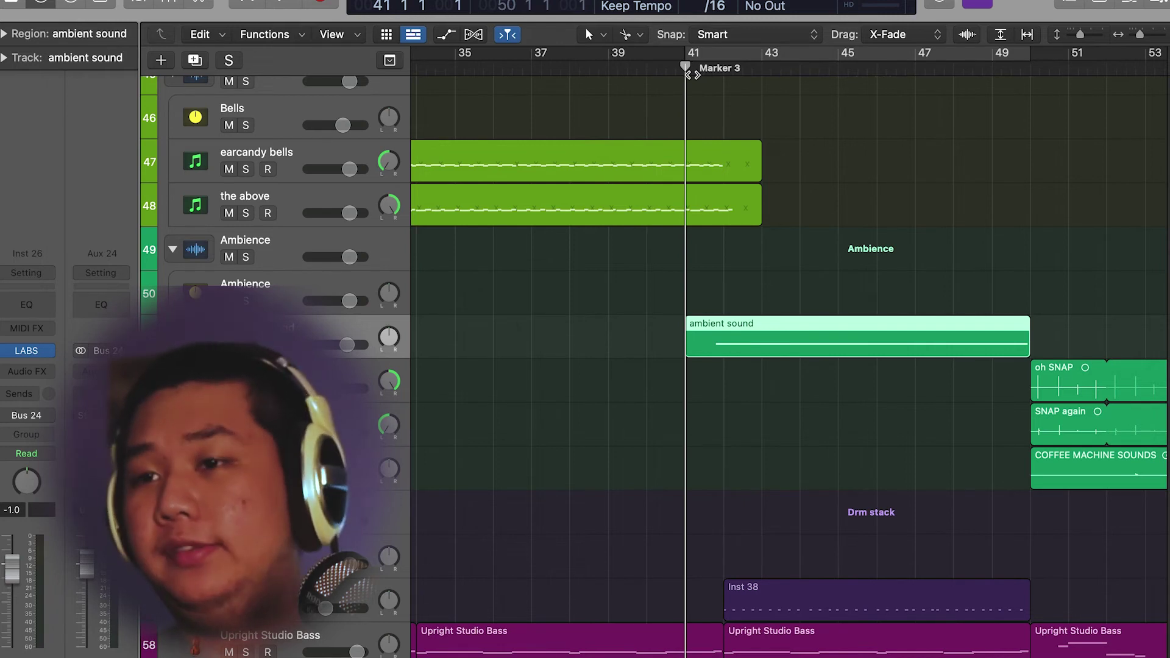
key("s")
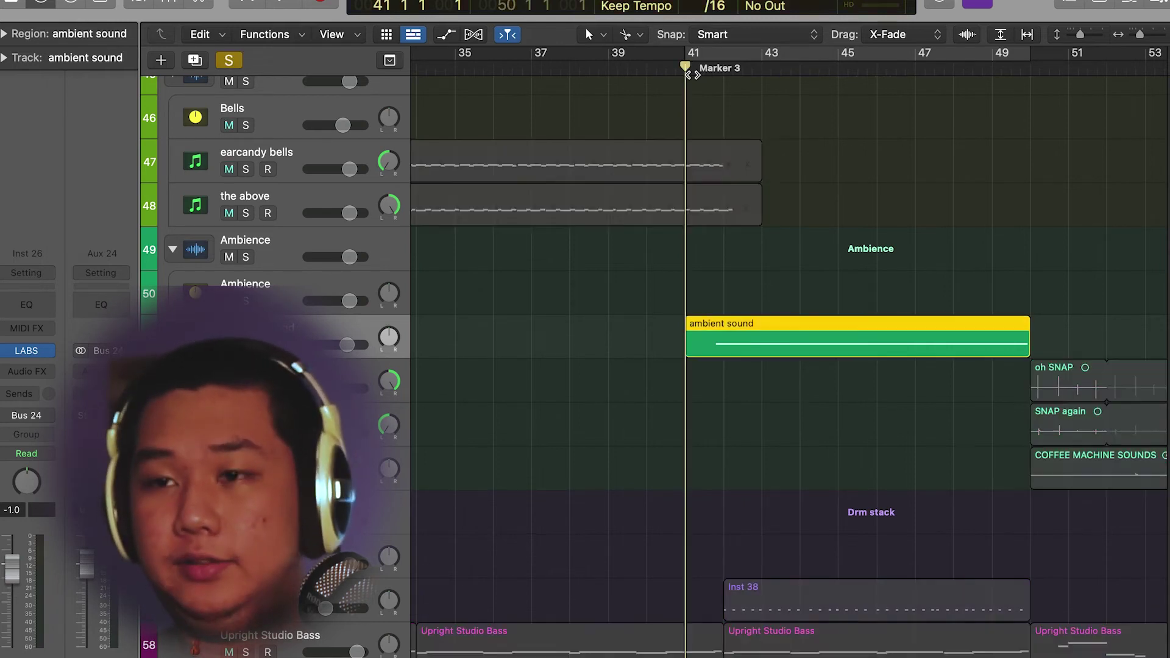
key("space")
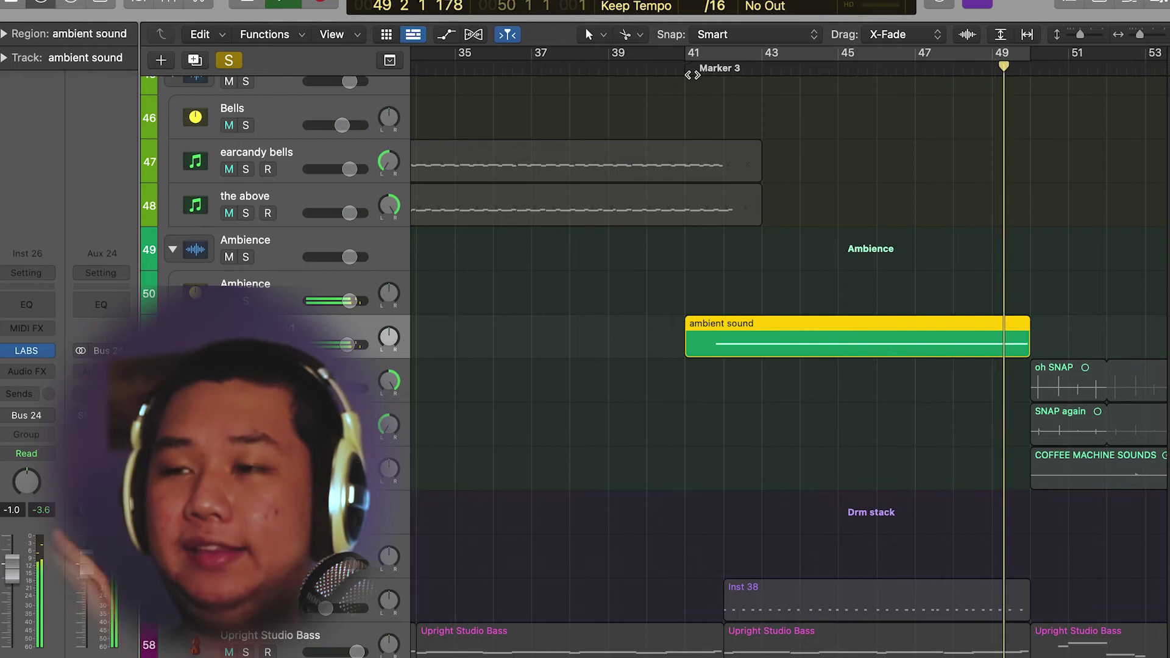
key("space")
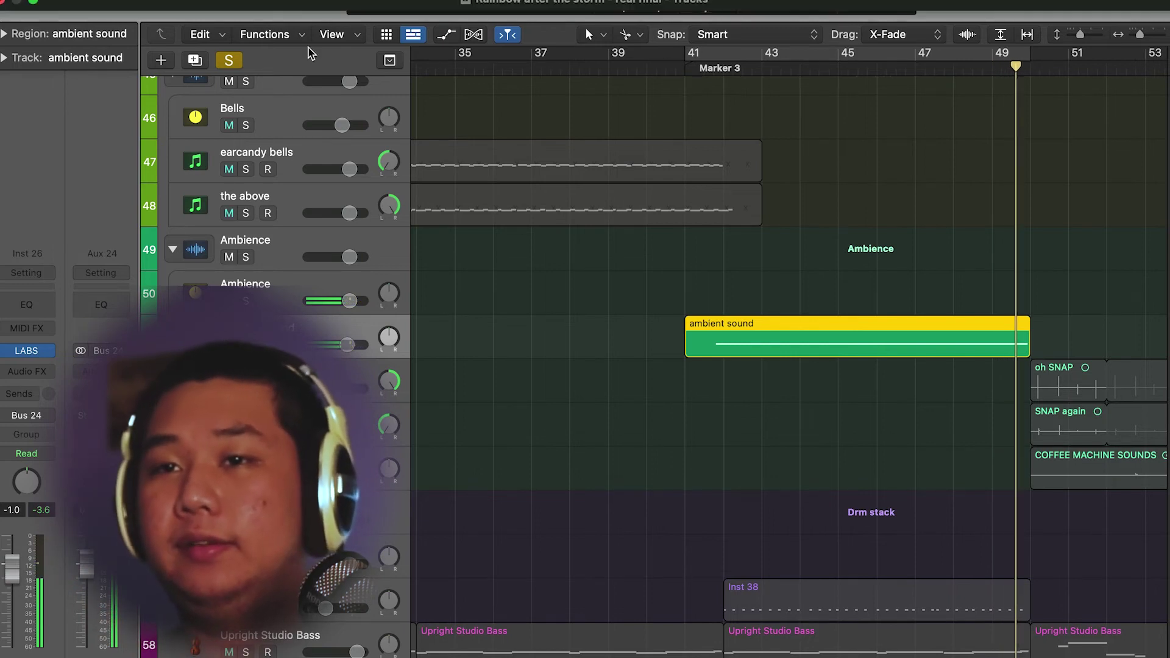
left_click(238, 60)
Listen to the Inst 38 region in the Drm stack soloed from bar 42 to about bar 44
scroll(619, 243, "down", 2)
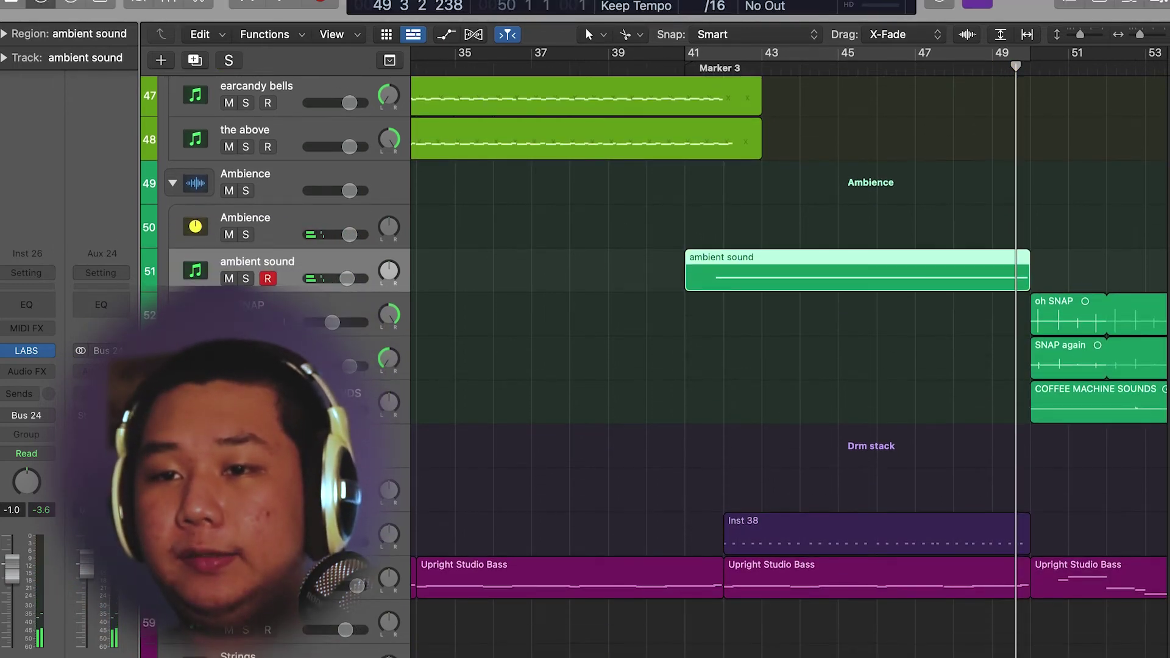
left_click(792, 531)
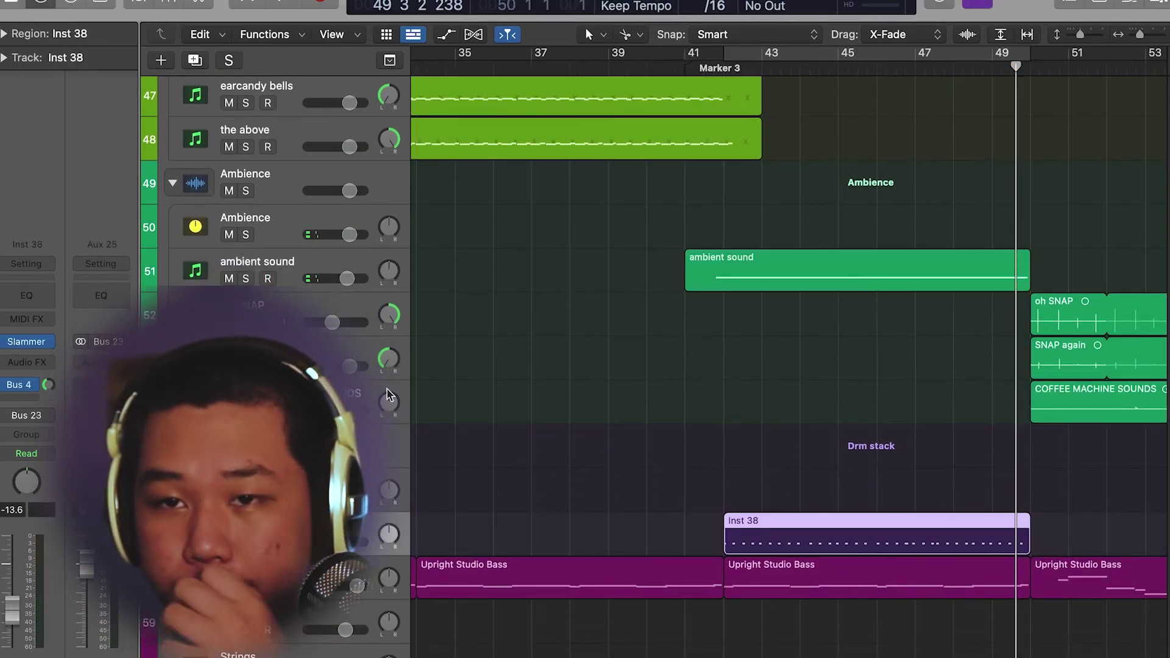
left_click(706, 63)
left_click(714, 63)
scroll(744, 328, "down", 6)
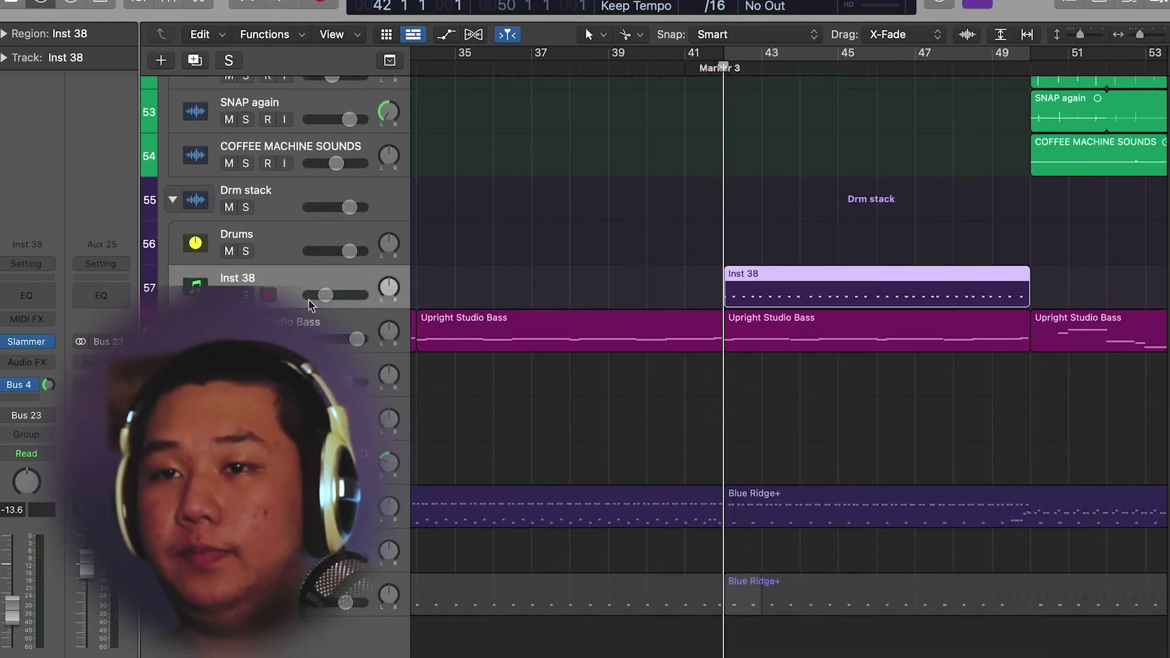
key("ctrl+s")
key("space")
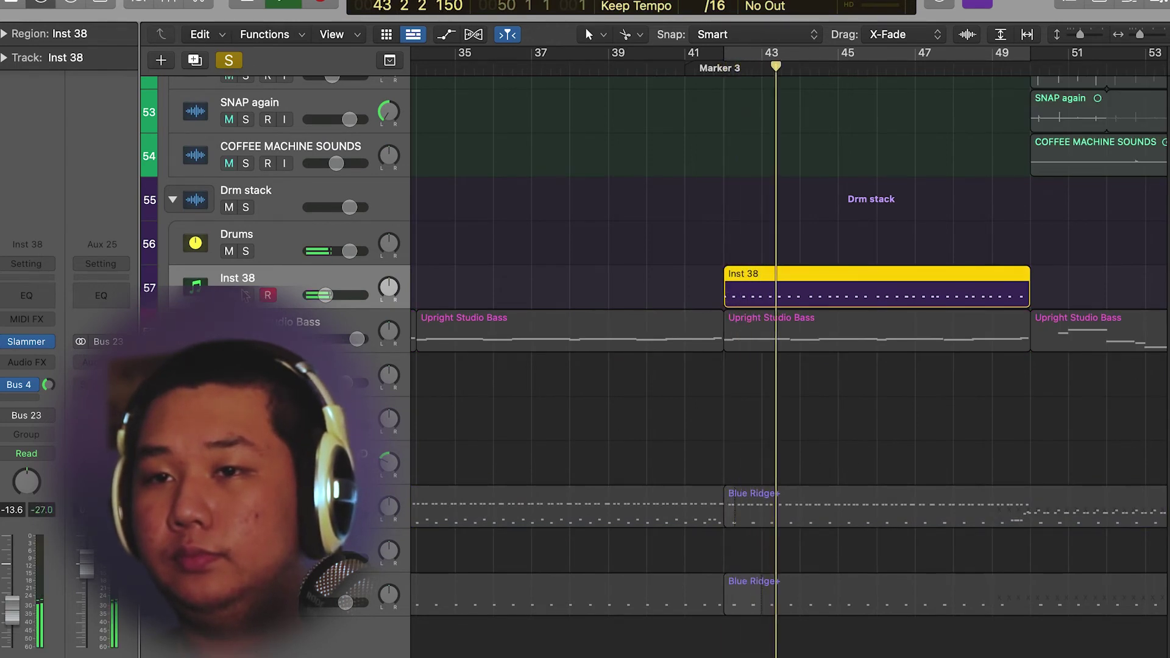
key("space")
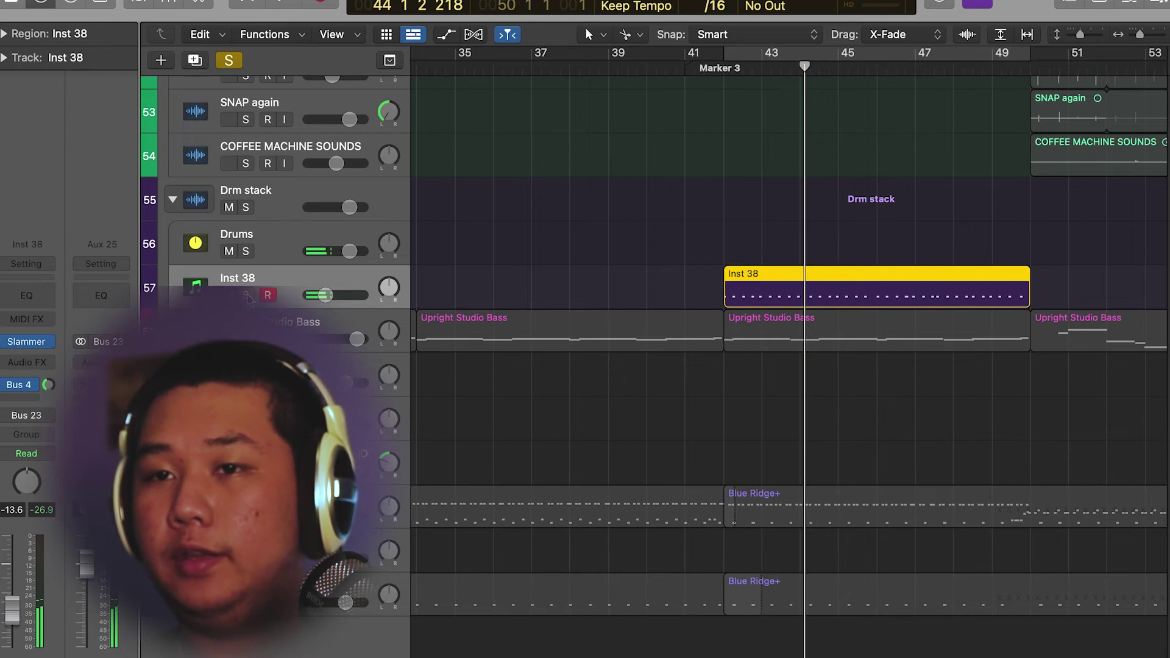
Clear the solo and listen to the full arrangement from about bar 41 to bar 51, following the tracks
key("ctrl+s")
scroll(573, 323, "up", 20)
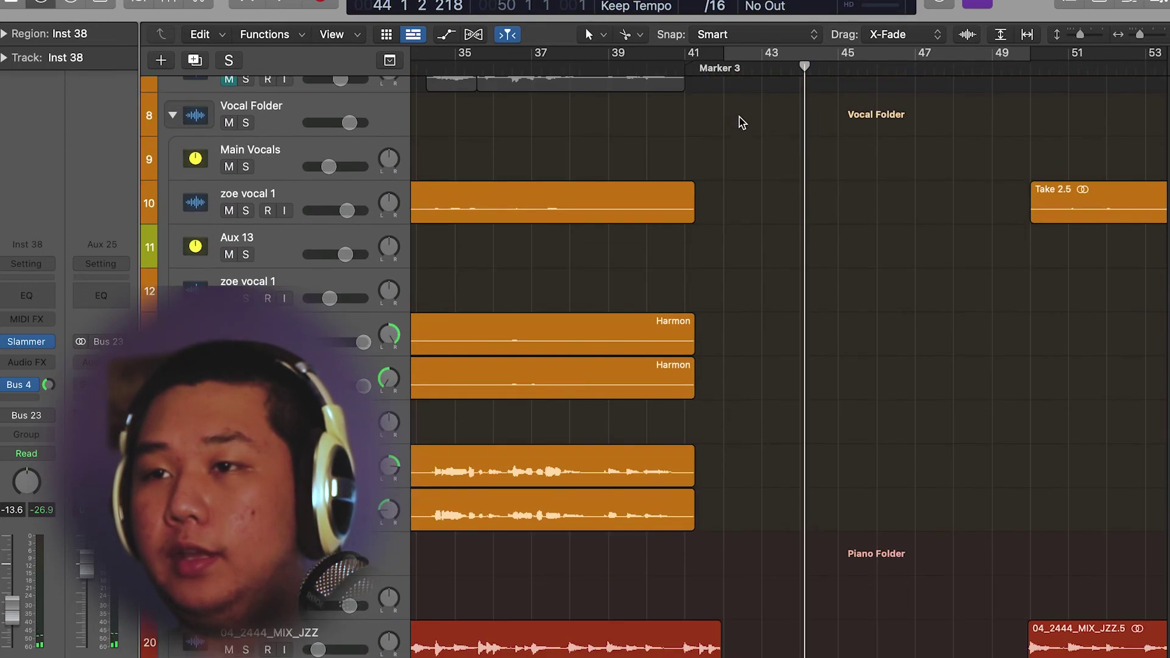
left_click(718, 70)
scroll(729, 97, "down", 10)
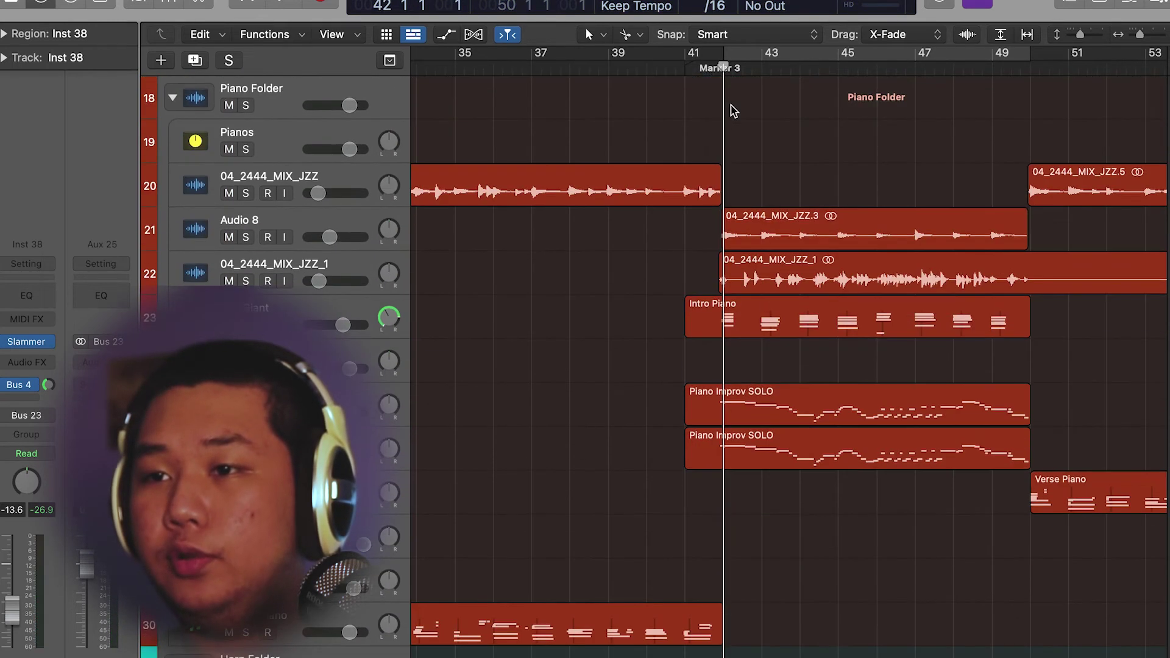
scroll(652, 313, "down", 5)
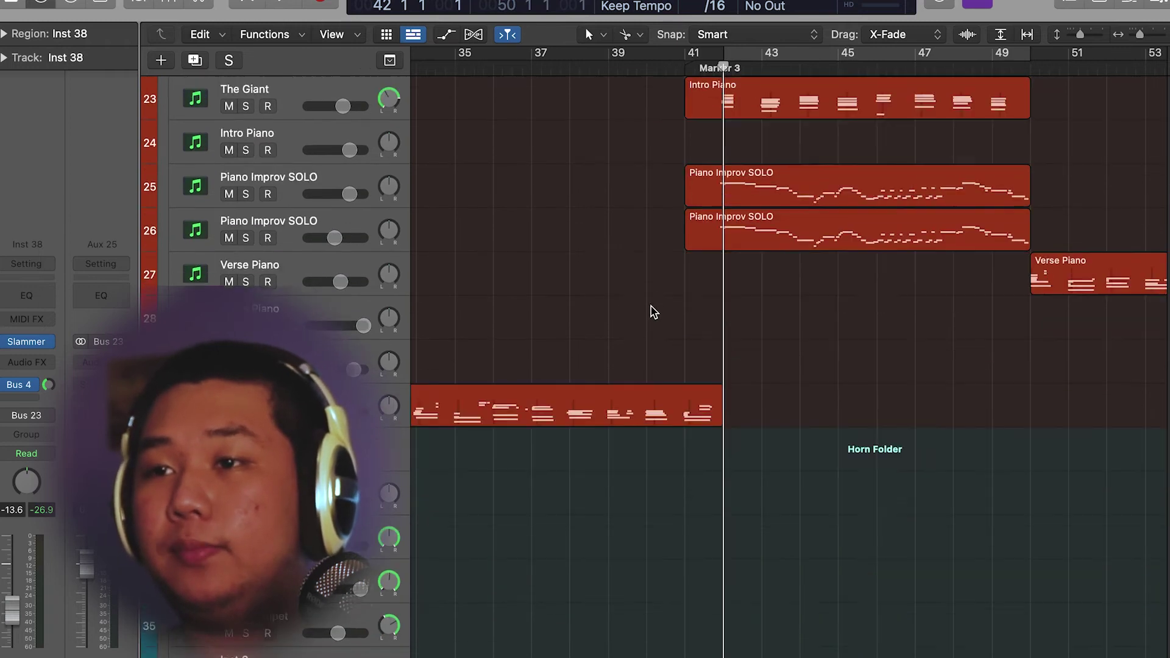
mouse_move(718, 70)
left_mouse_down()
mouse_move(701, 68)
mouse_move(717, 70)
left_mouse_up()
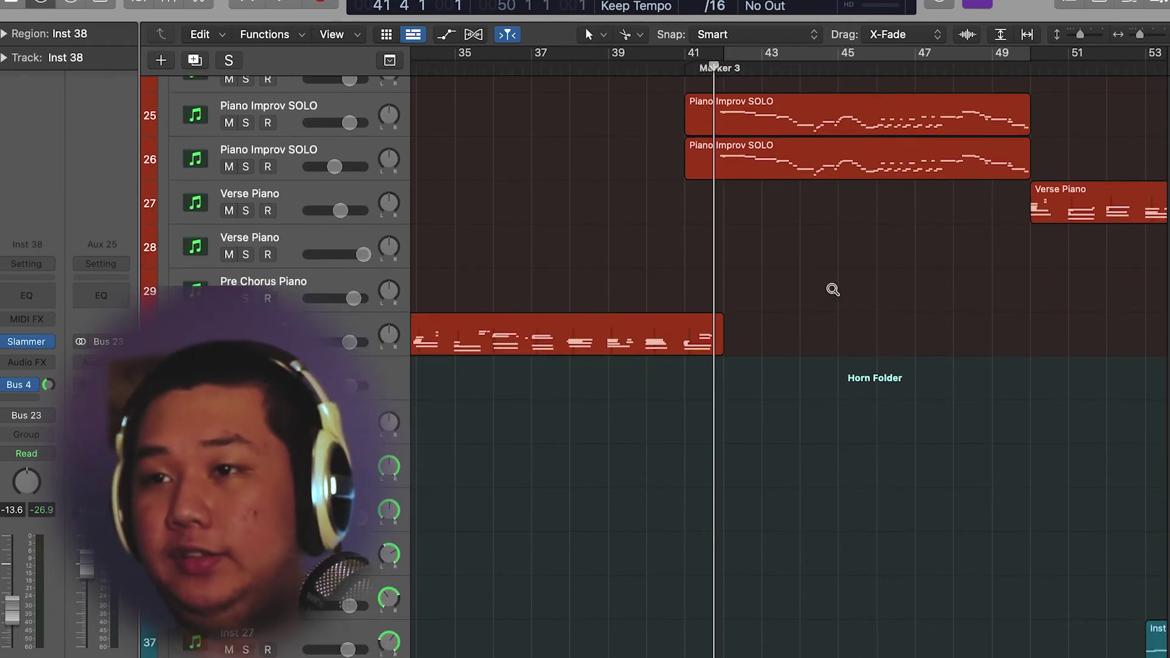
scroll(832, 290, "down", 10)
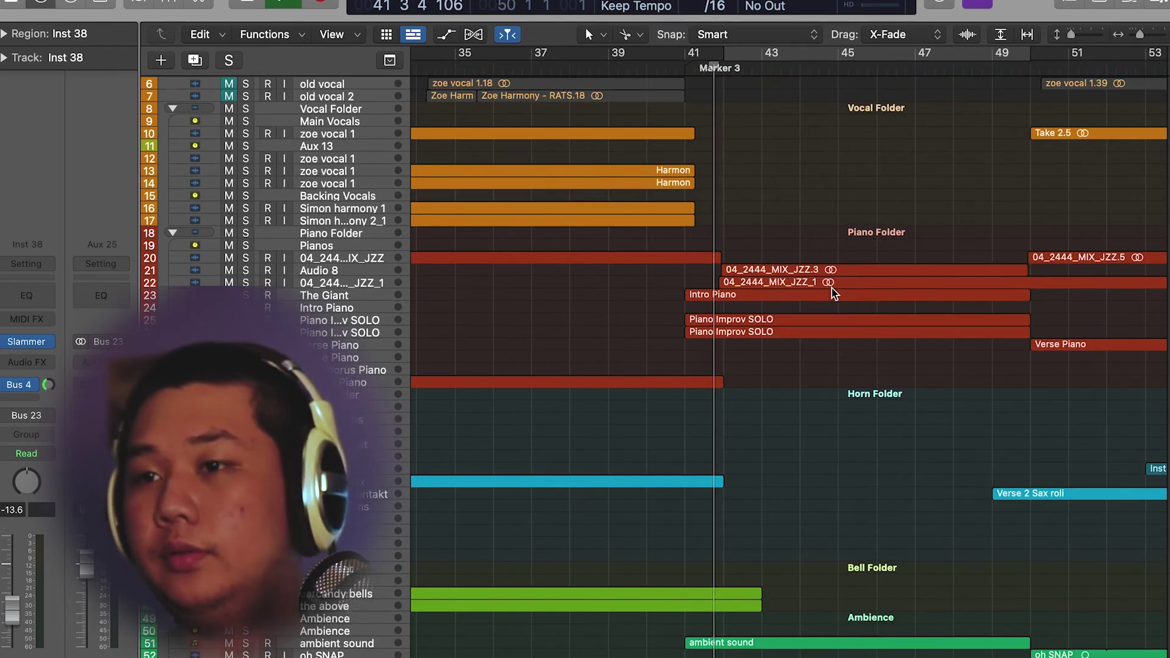
scroll(891, 393, "down", 3)
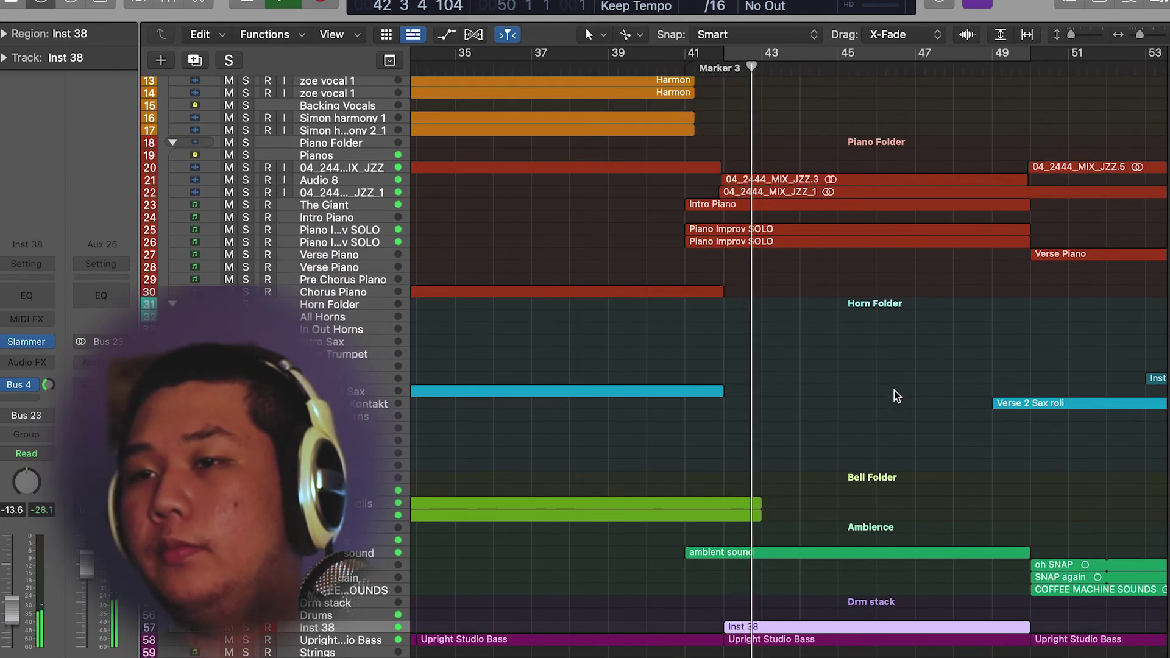
scroll(896, 396, "down", 4)
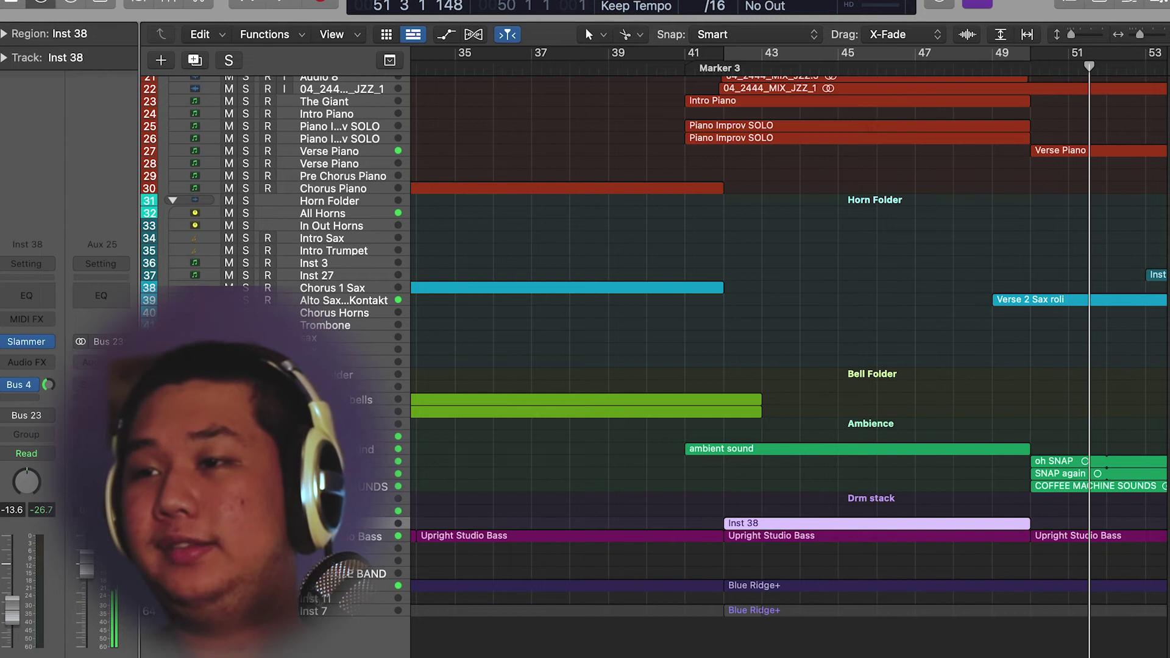
Place the playhead at the start of bar 50 and select the Verse Piano region that begins there
scroll(1059, 395, "right", 5)
scroll(1059, 395, "up", 8)
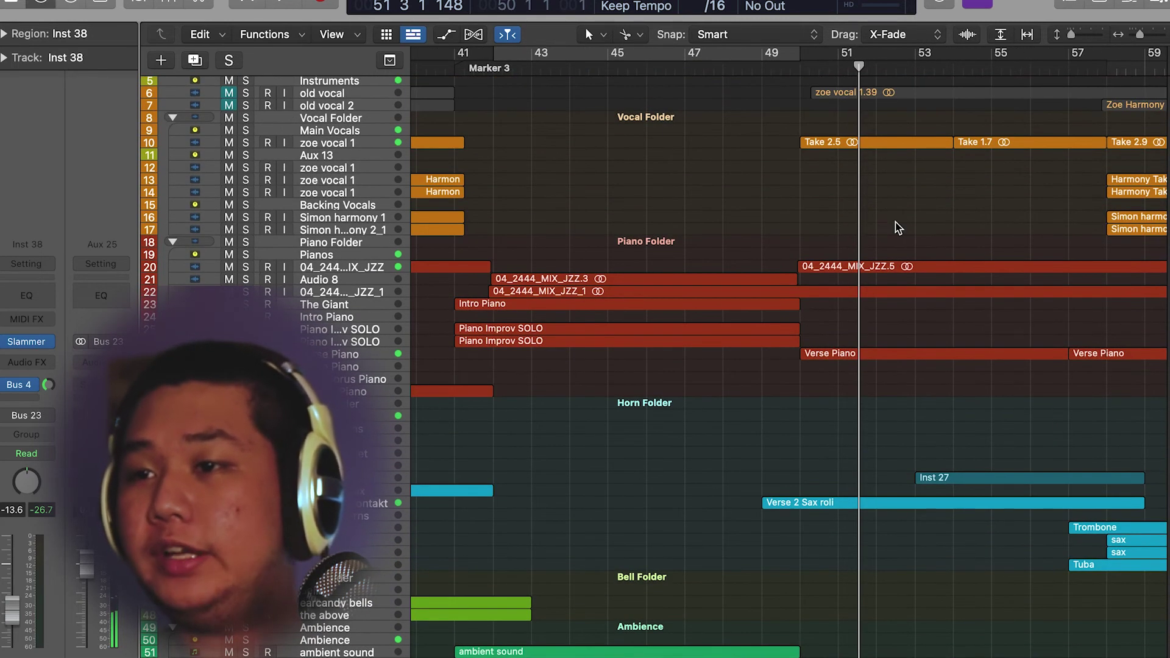
left_click(819, 67)
left_click(803, 68)
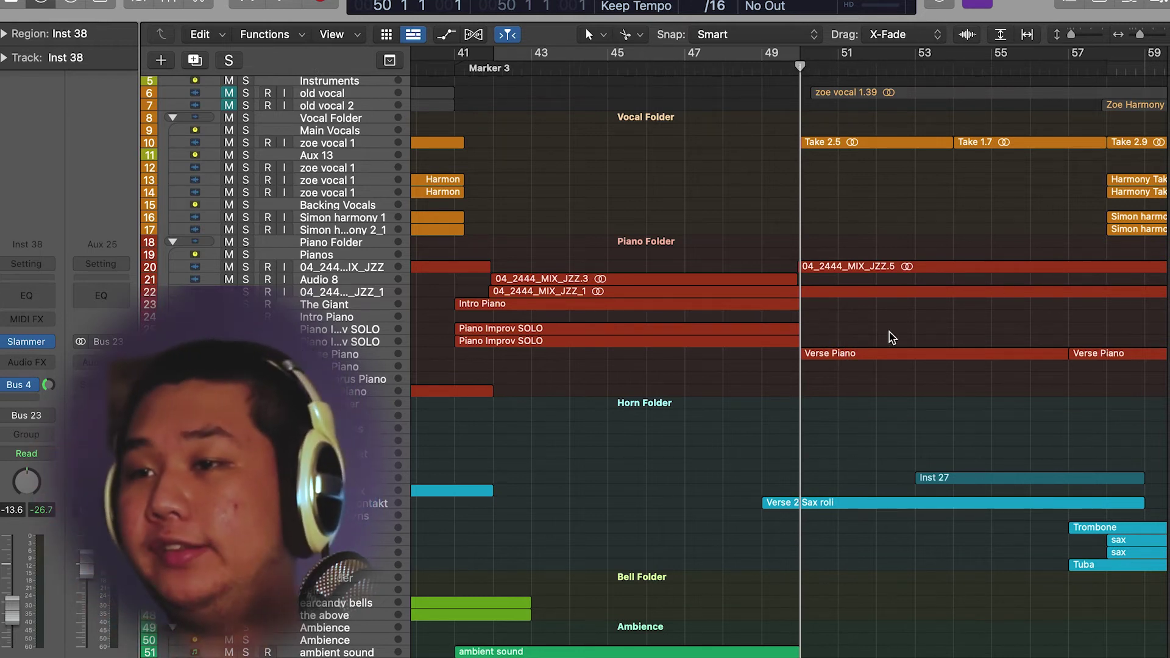
left_click(875, 359)
scroll(866, 353, "down", 5)
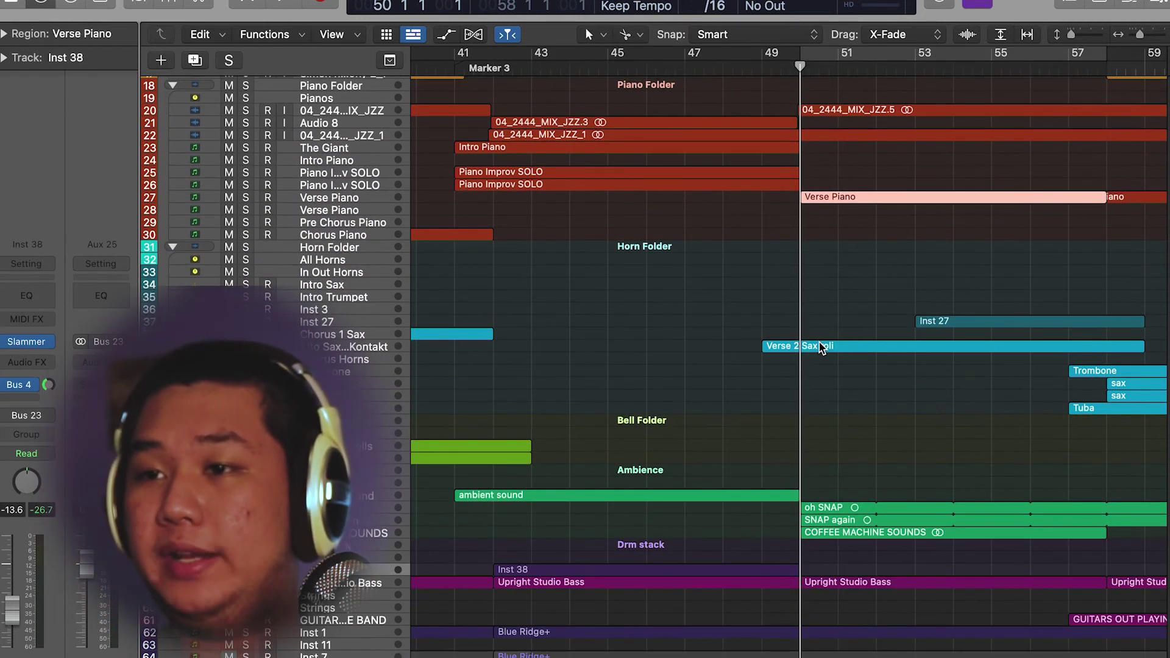
Compare the Verse 2 Sax roli region with the Chorus 1 Sax region in the Horn Folder, selecting each in turn
left_click(820, 346)
left_click(770, 68)
scroll(710, 274, "left", 5)
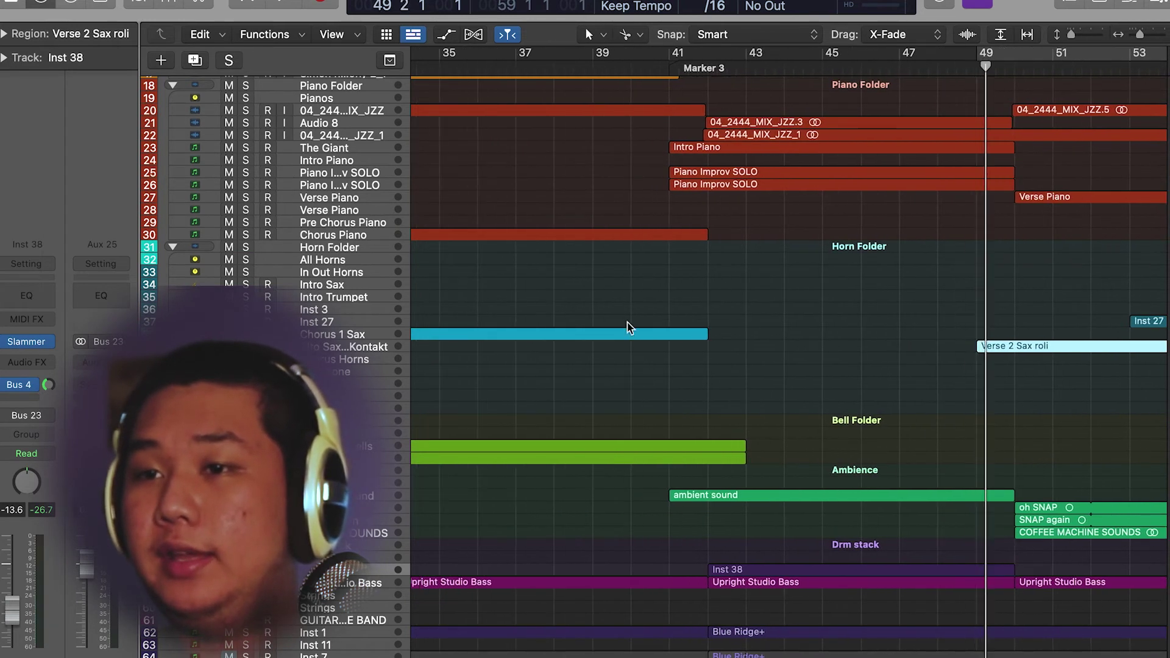
left_click(581, 346)
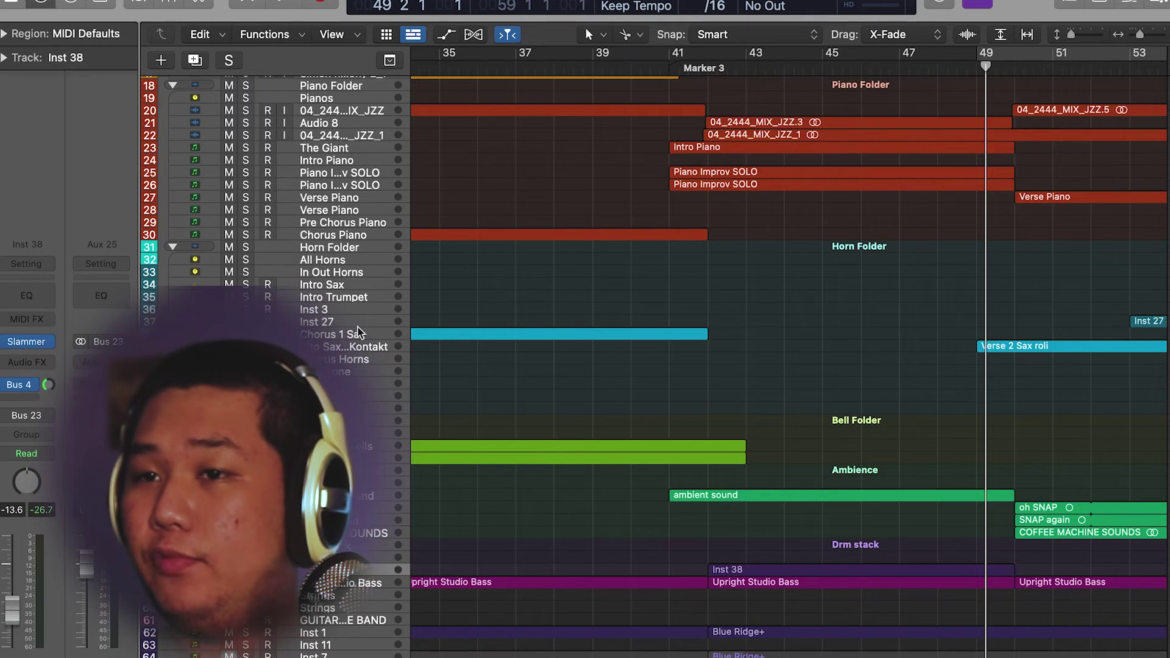
left_click(360, 332)
scroll(601, 357, "right", 3)
left_click(562, 338)
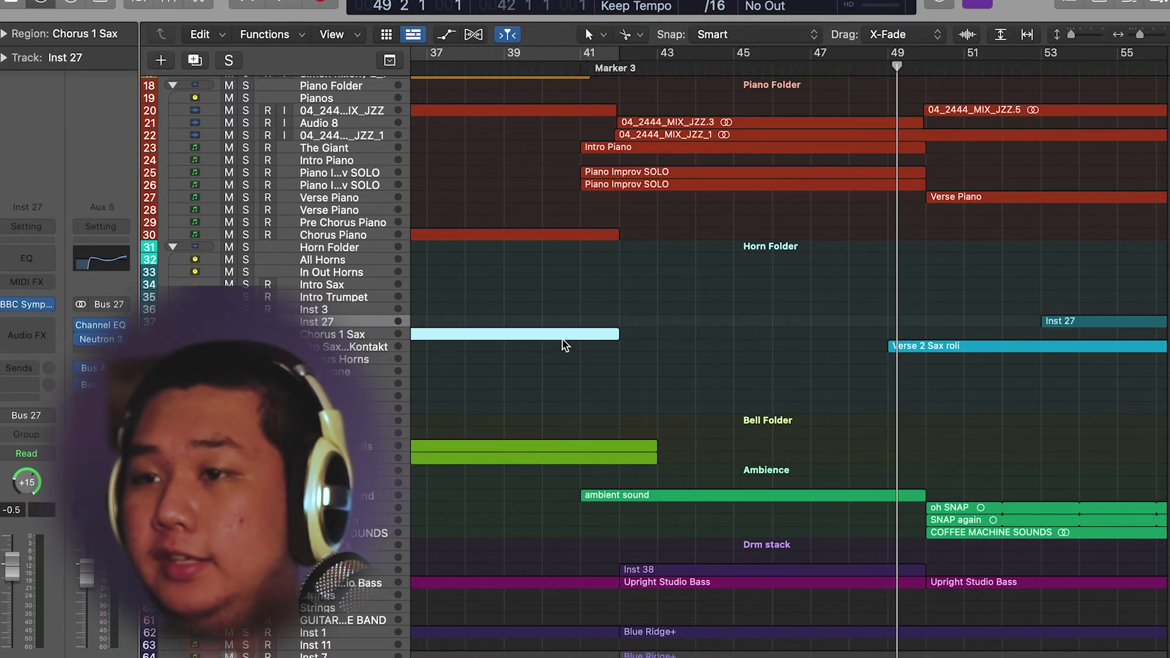
Listen to the Verse 2 Sax roli region on the Alto Sax Kontakt track soloed from bar 49 to about bar 53, and clear the solo
scroll(674, 364, "right", 4)
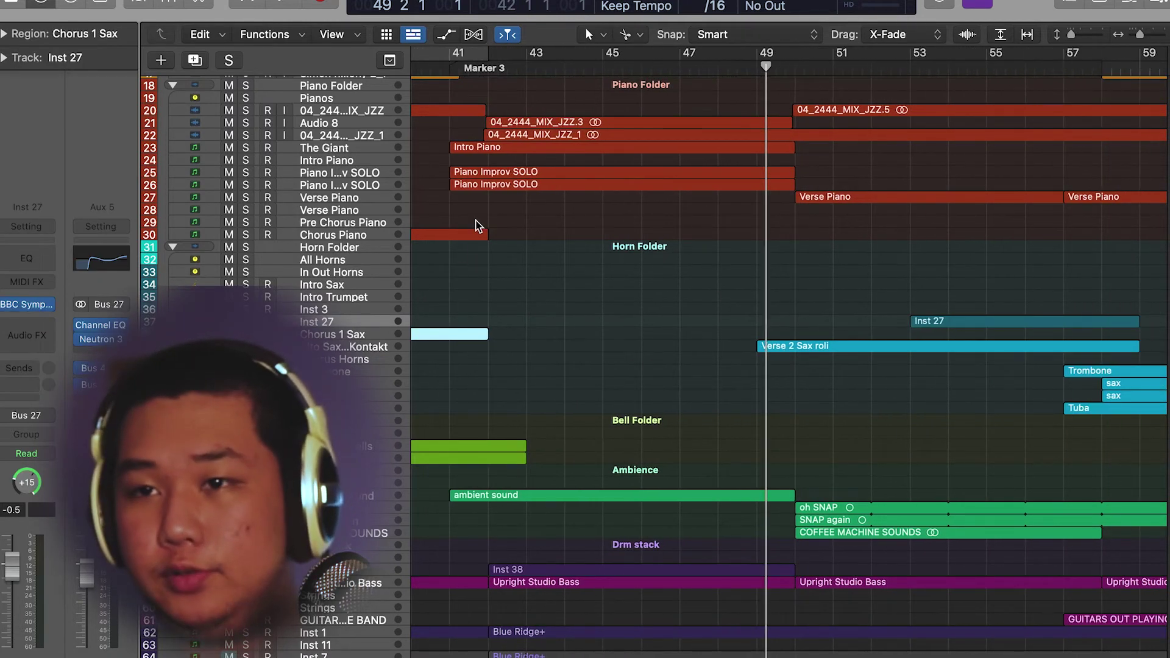
left_click(354, 335)
left_click(353, 346)
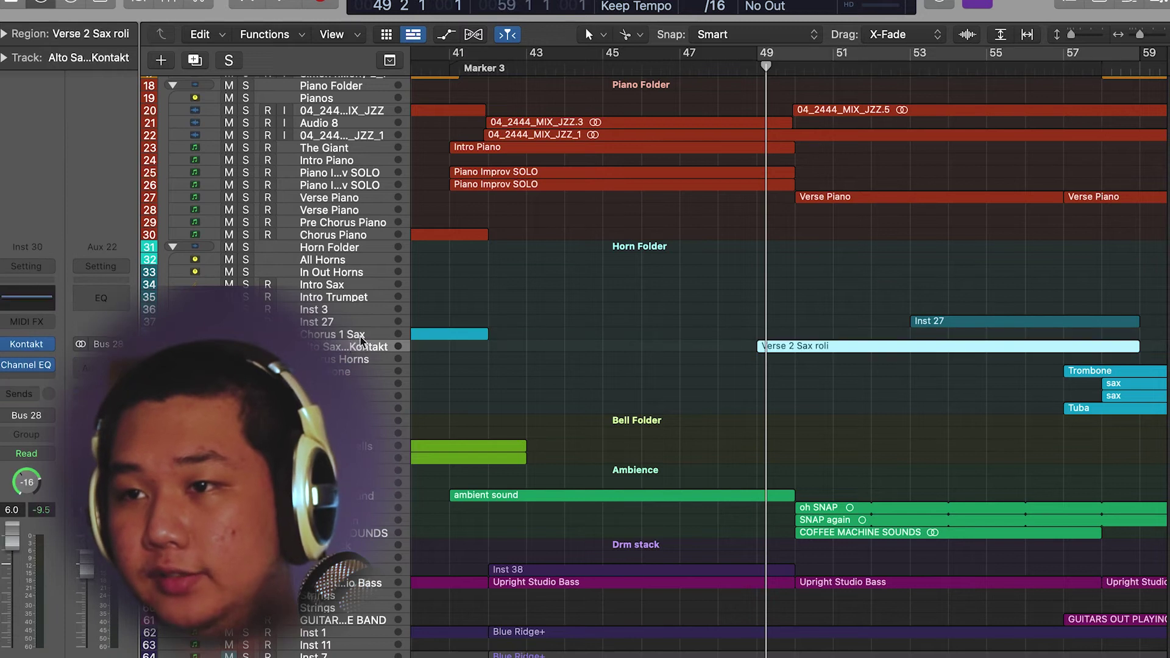
left_click(757, 70)
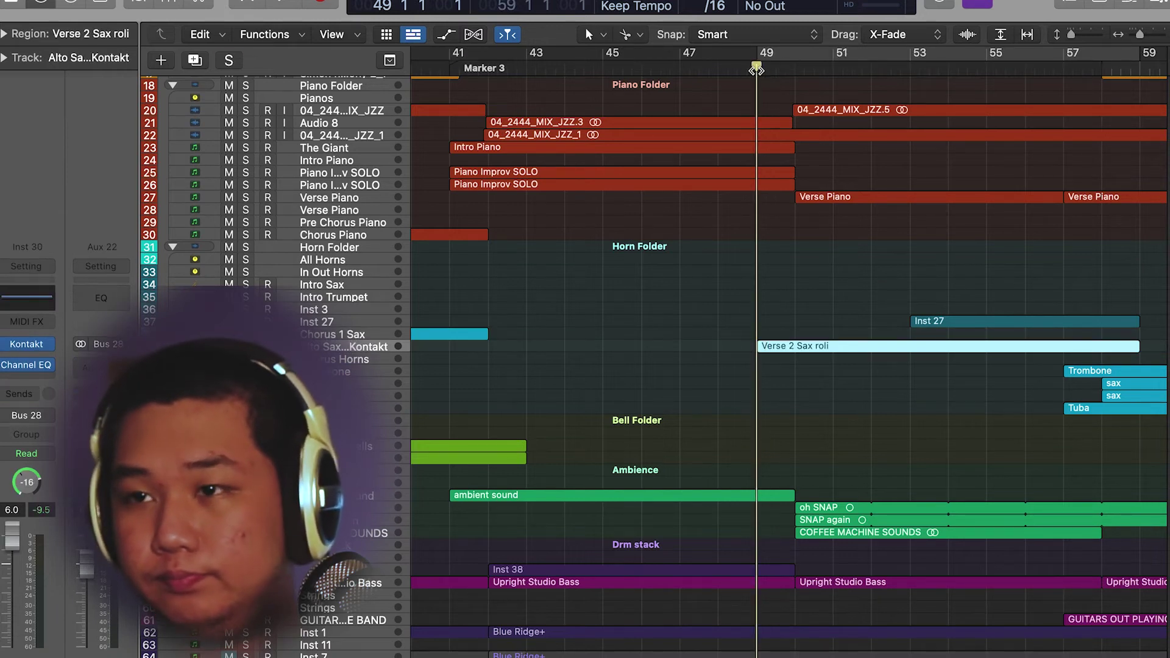
key("ctrl+s")
key("space")
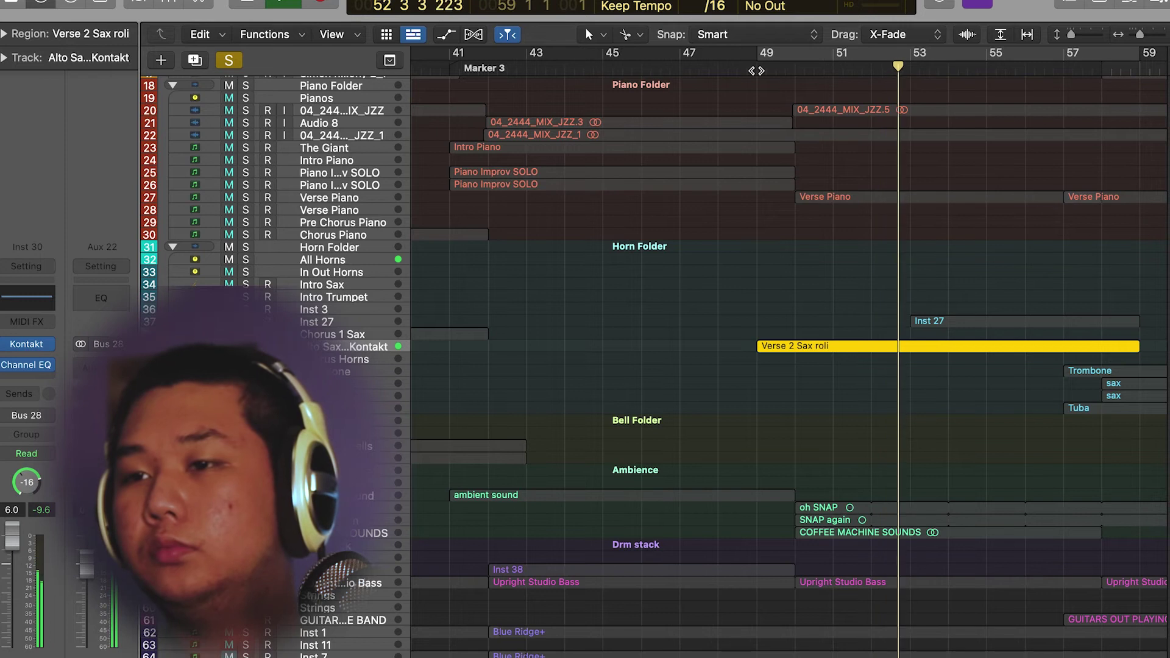
key("ctrl+s")
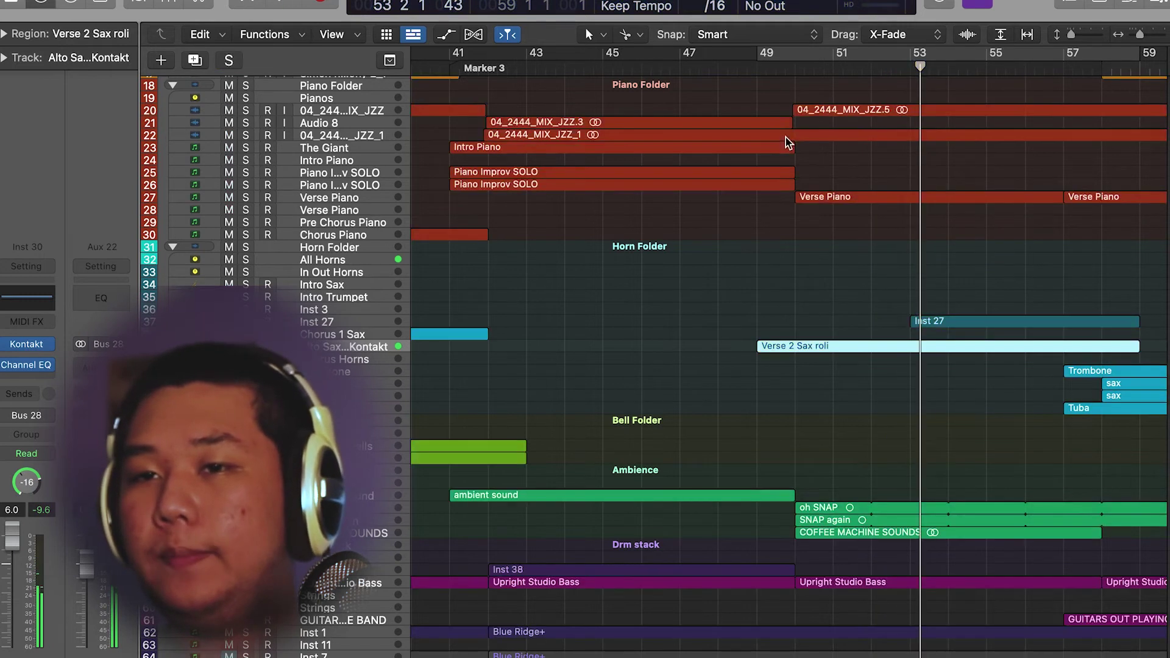
Listen to the oh SNAP and SNAP again regions soloed together from bar 50 to about bar 53, and clear the solo
left_click_drag(833, 69, 794, 68)
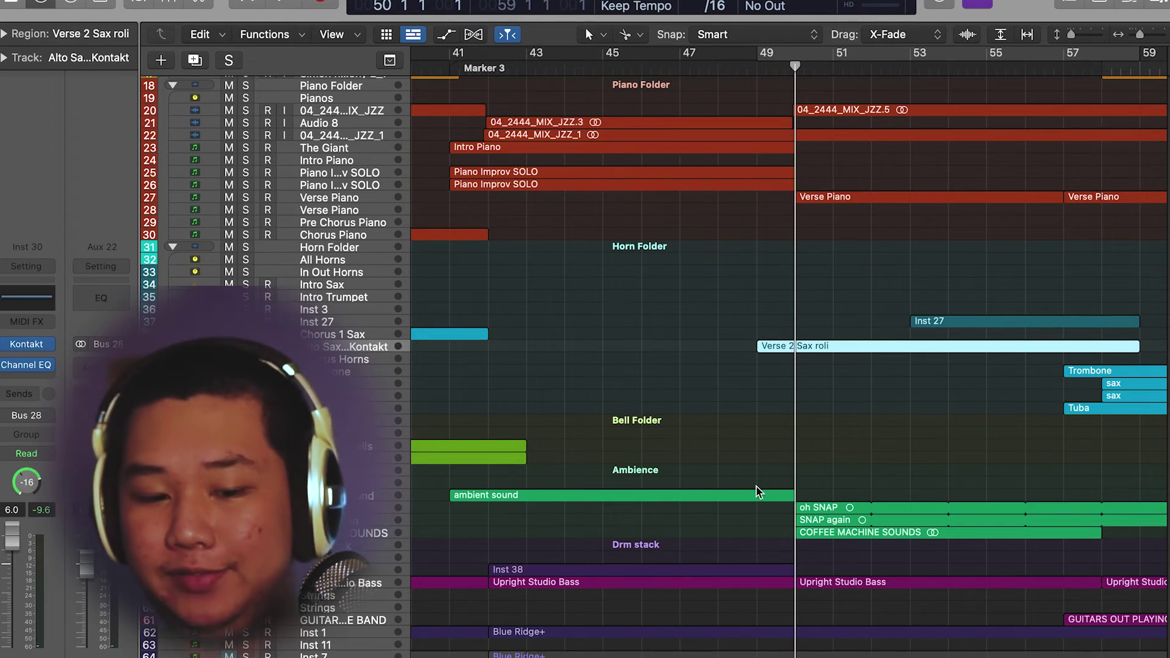
scroll(757, 488, "up", 5)
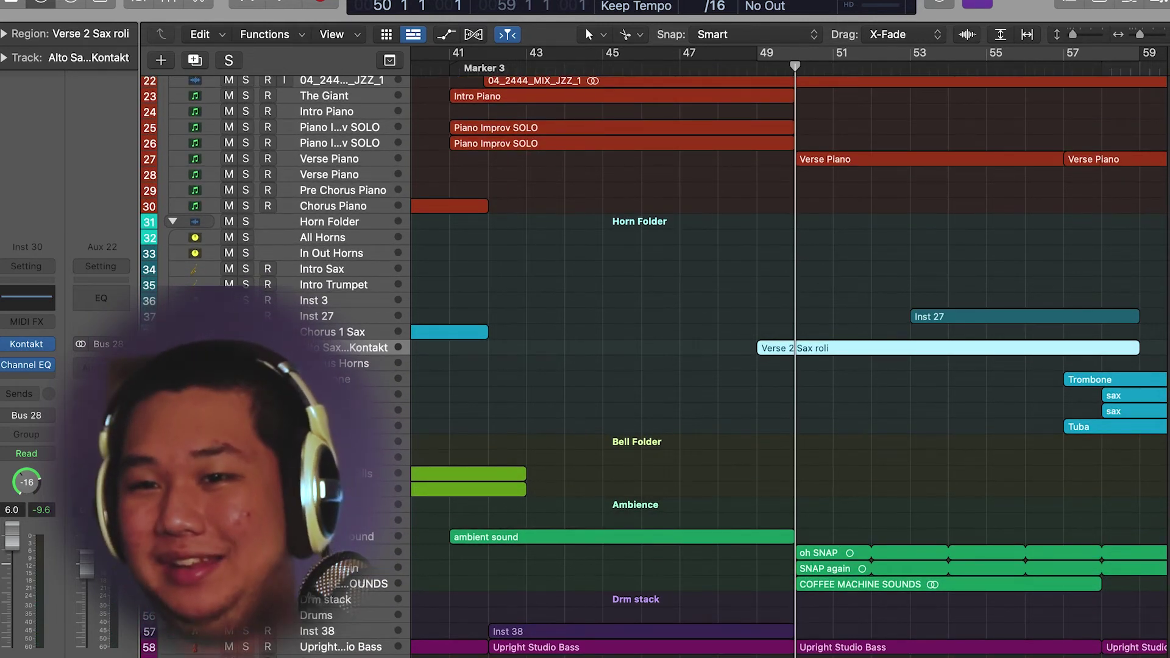
left_click(818, 553)
key("ctrl+s")
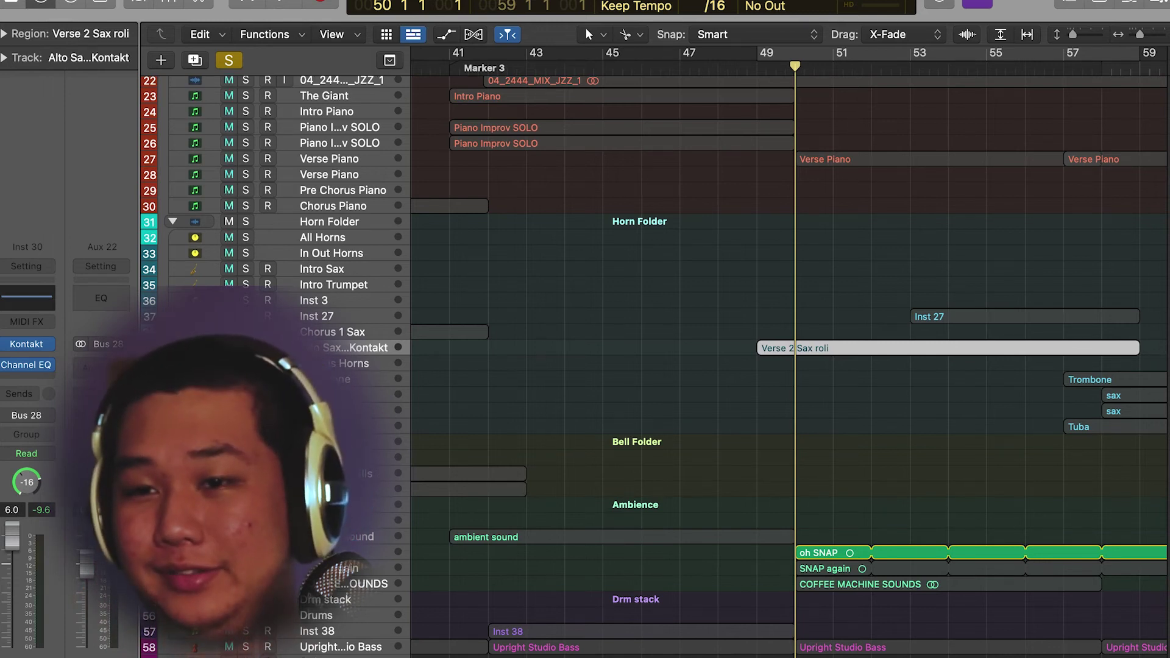
left_click(829, 568)
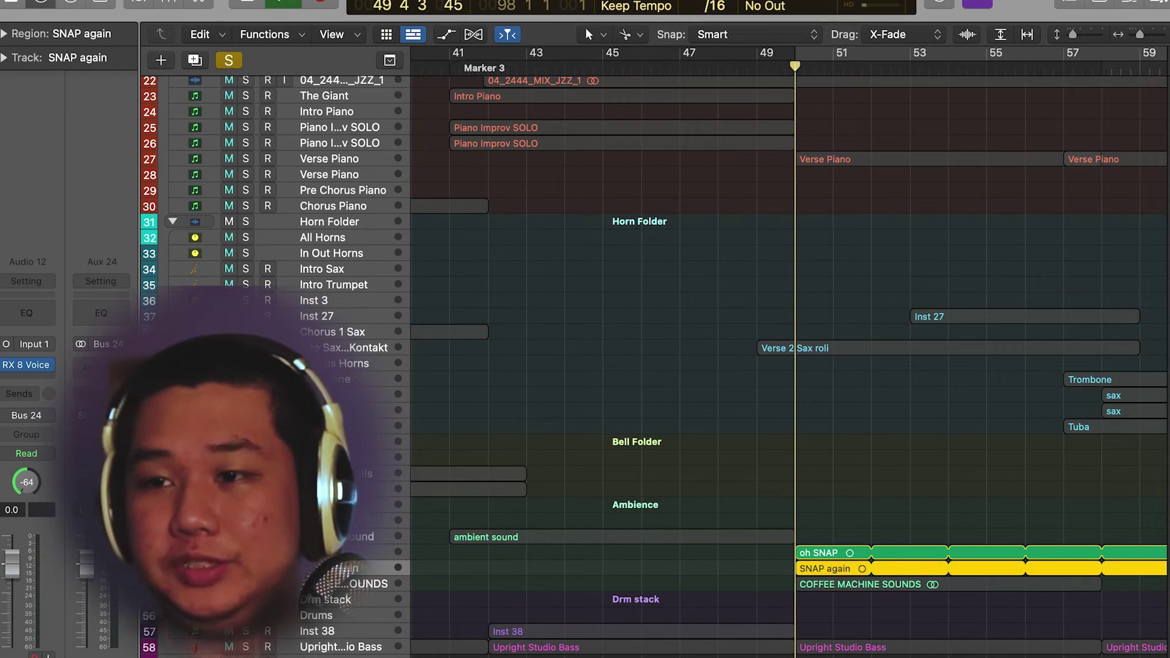
key("space")
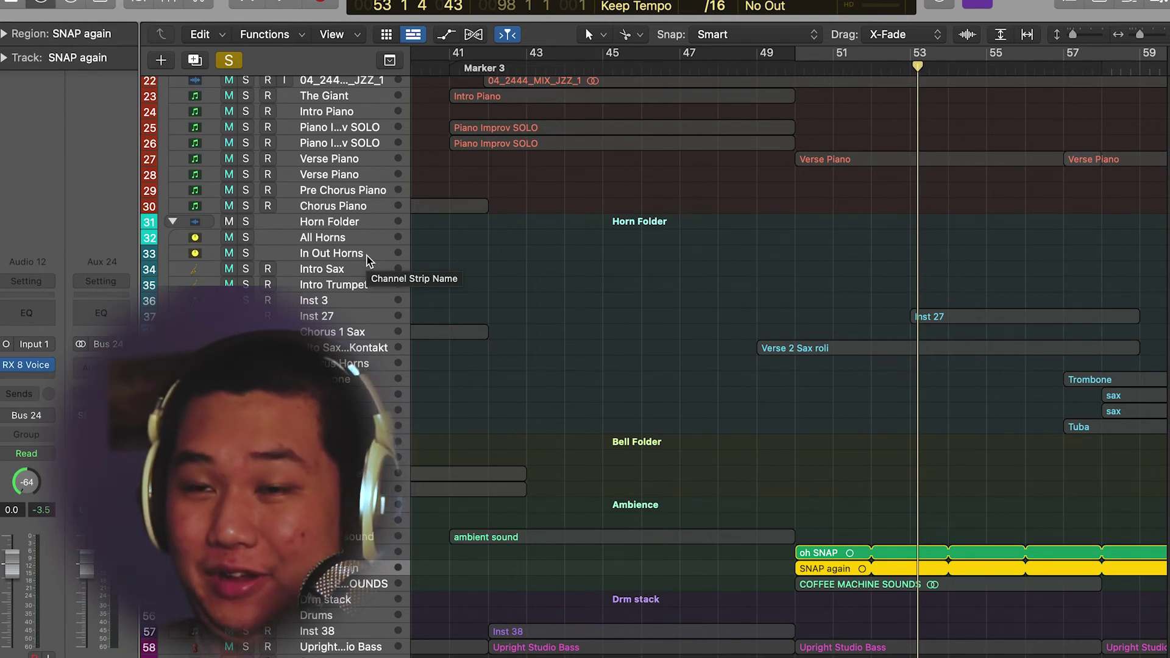
key("ctrl+m")
key("ctrl+m")
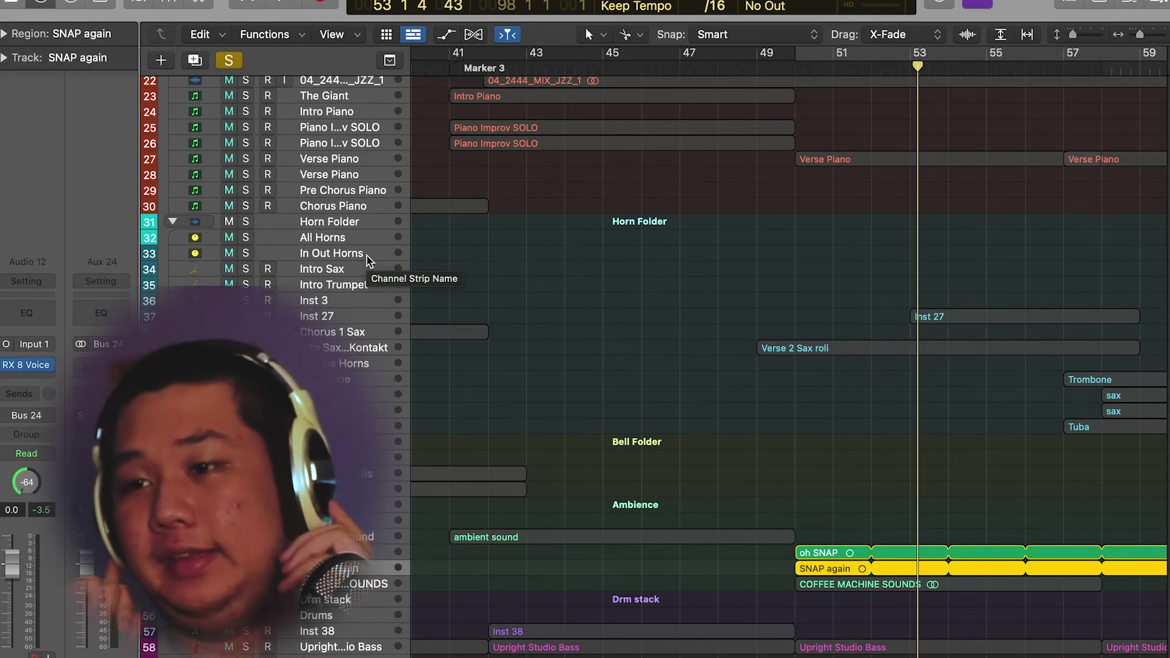
key("ctrl+m")
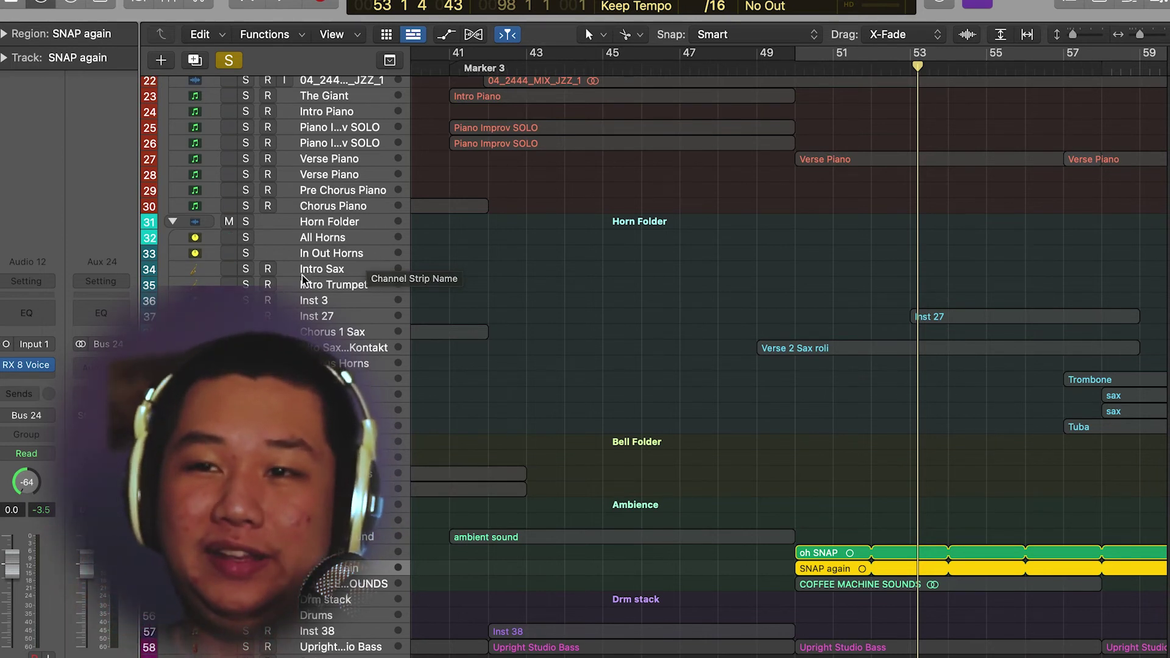
key("ctrl+m")
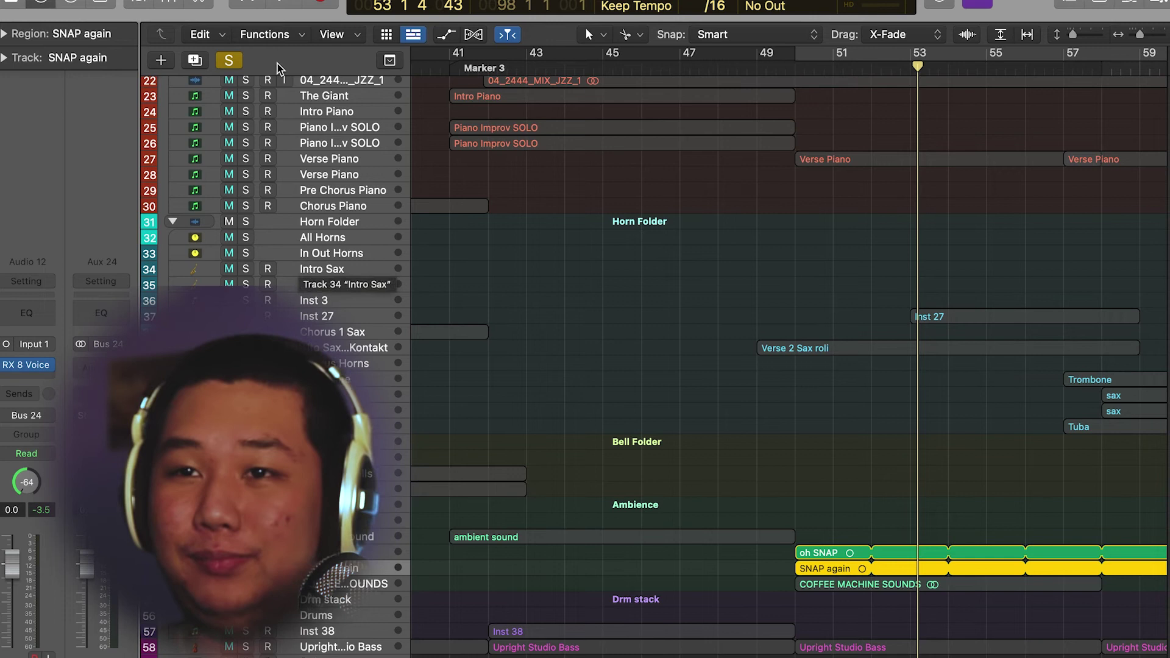
left_click(229, 61)
Listen to the COFFEE MACHINE SOUNDS region soloed from bar 50 to about bar 53, and clear the solo
scroll(589, 226, "down", 3)
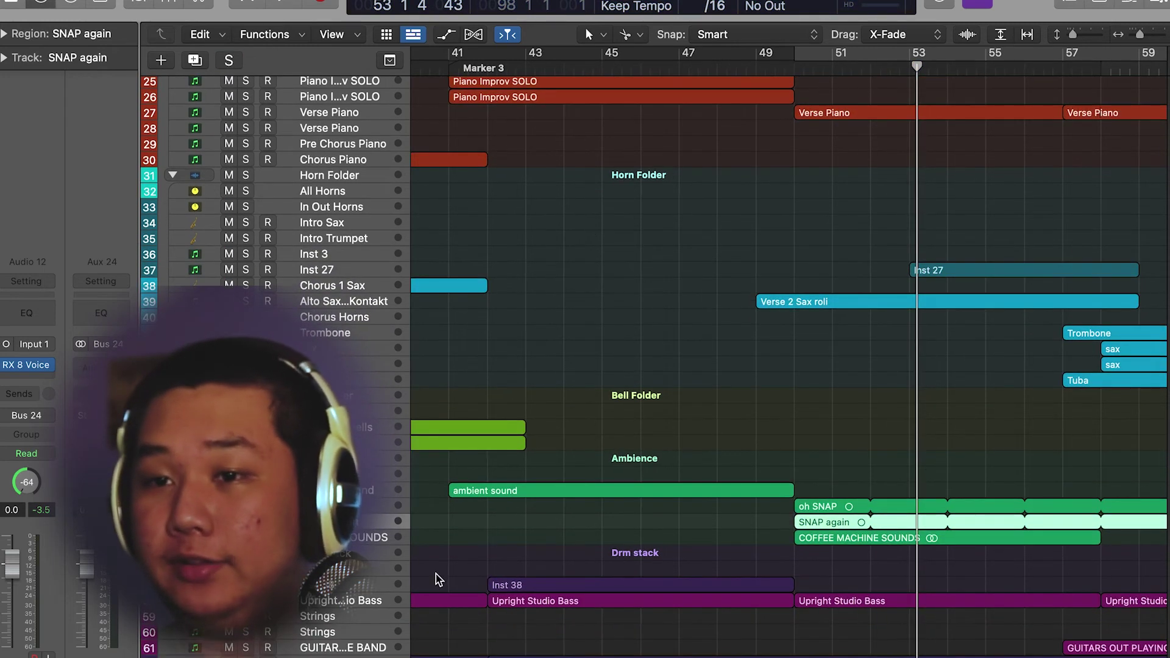
left_click(355, 539)
left_click(796, 71)
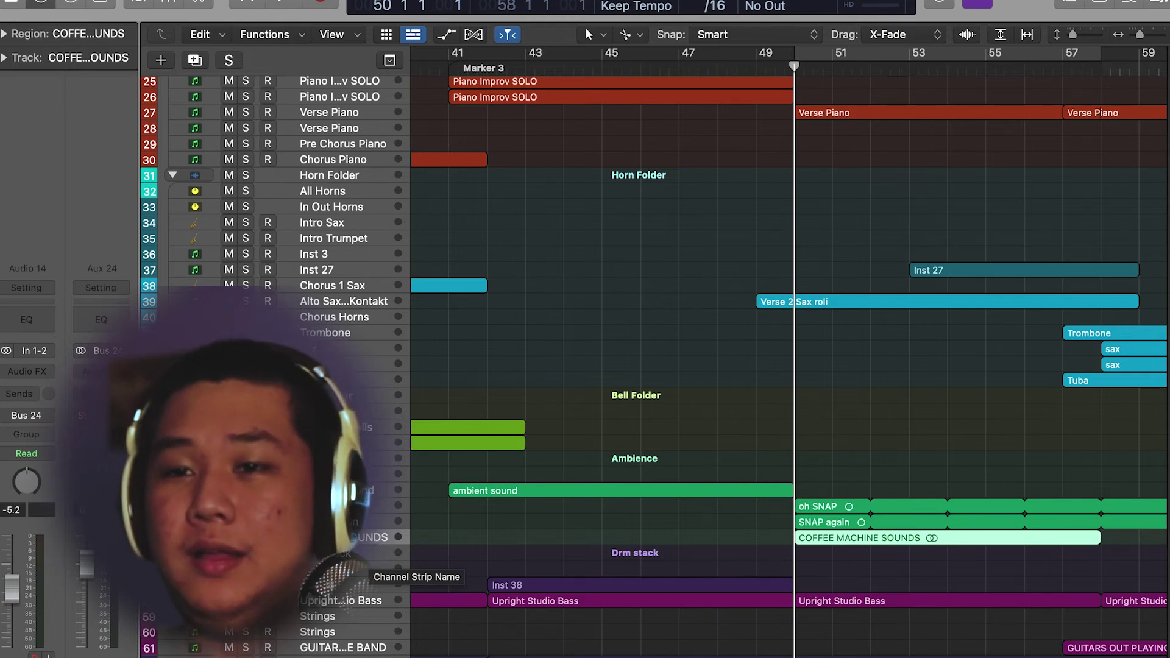
key("ctrl+s")
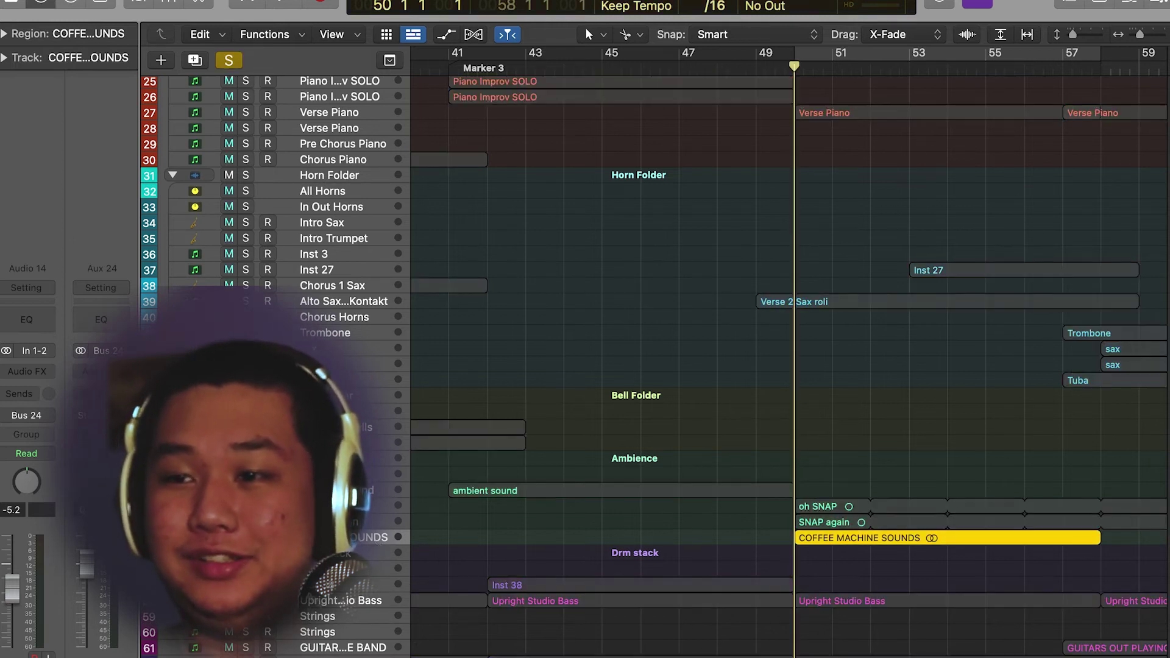
key("space")
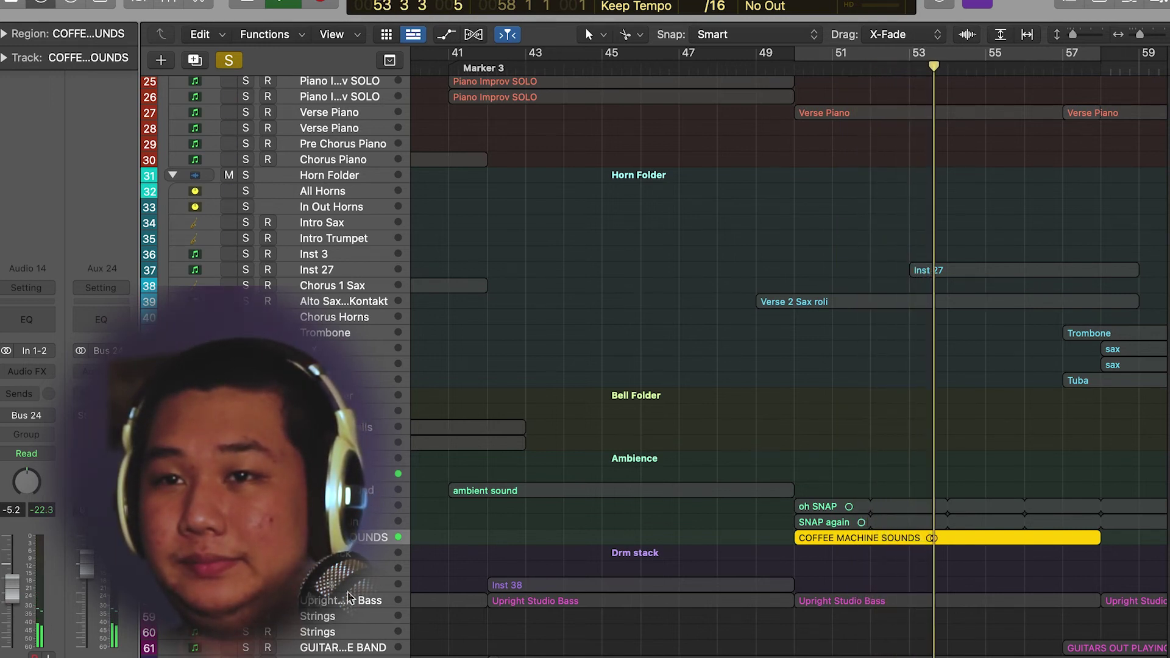
left_click(229, 60)
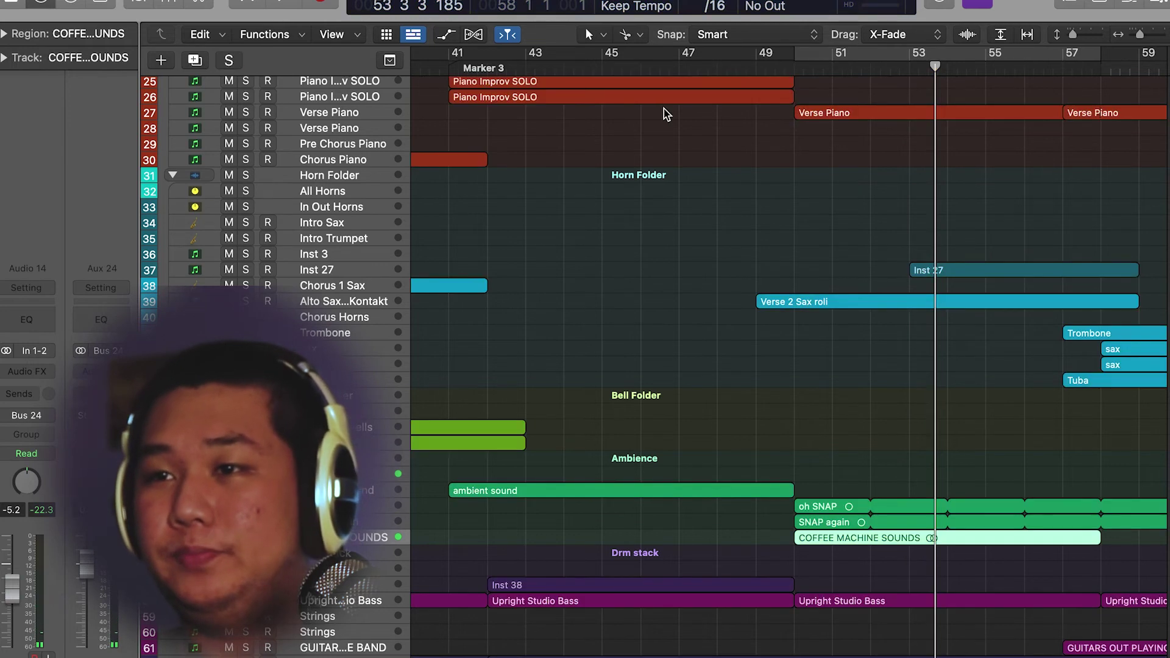
Listen to the full arrangement from bar 50 to about bar 58, following the piano, horn and ambience regions
left_click(792, 69)
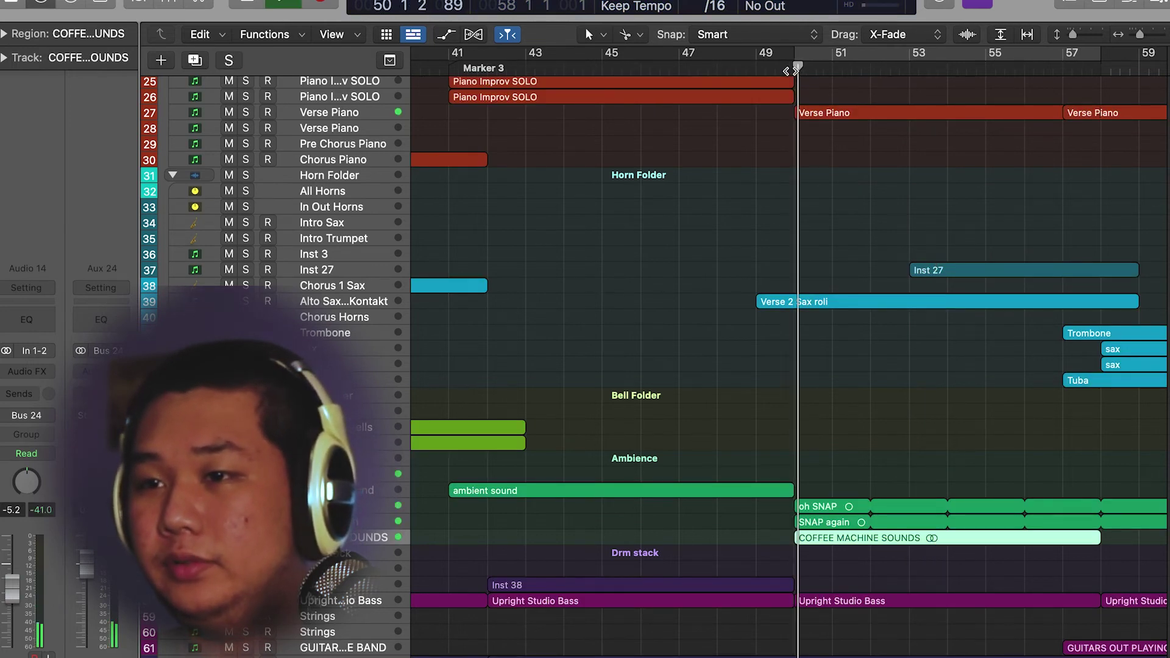
scroll(902, 274, "down", 3)
scroll(906, 287, "down", 2)
scroll(906, 288, "left", 1)
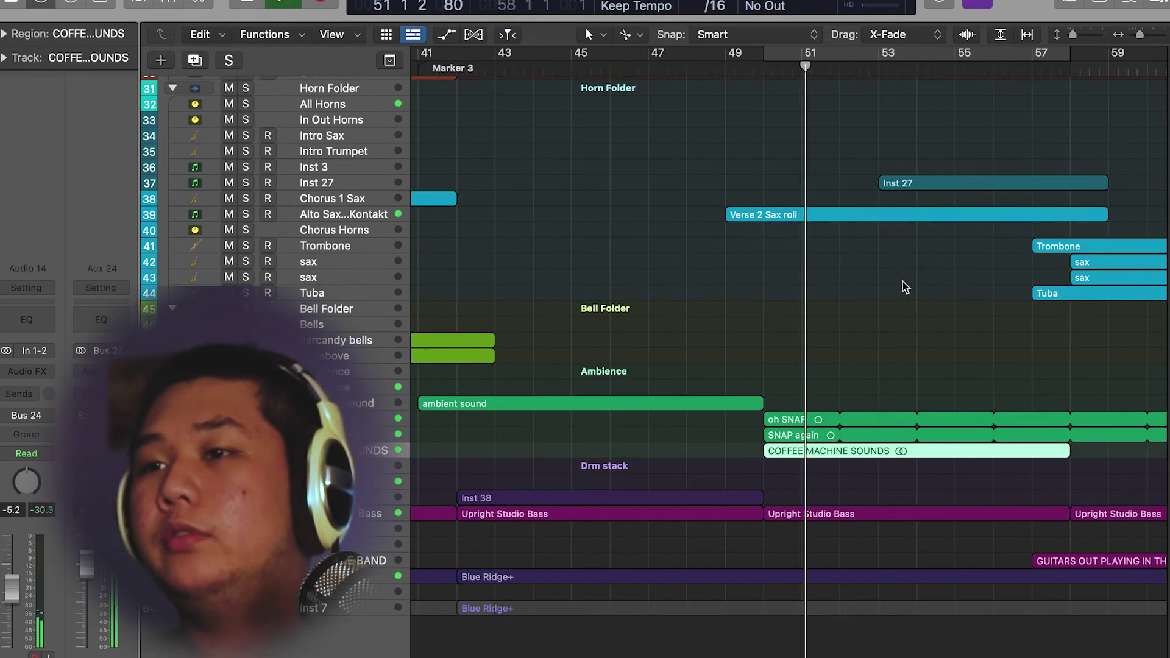
scroll(906, 287, "up", 6)
scroll(905, 287, "up", 2)
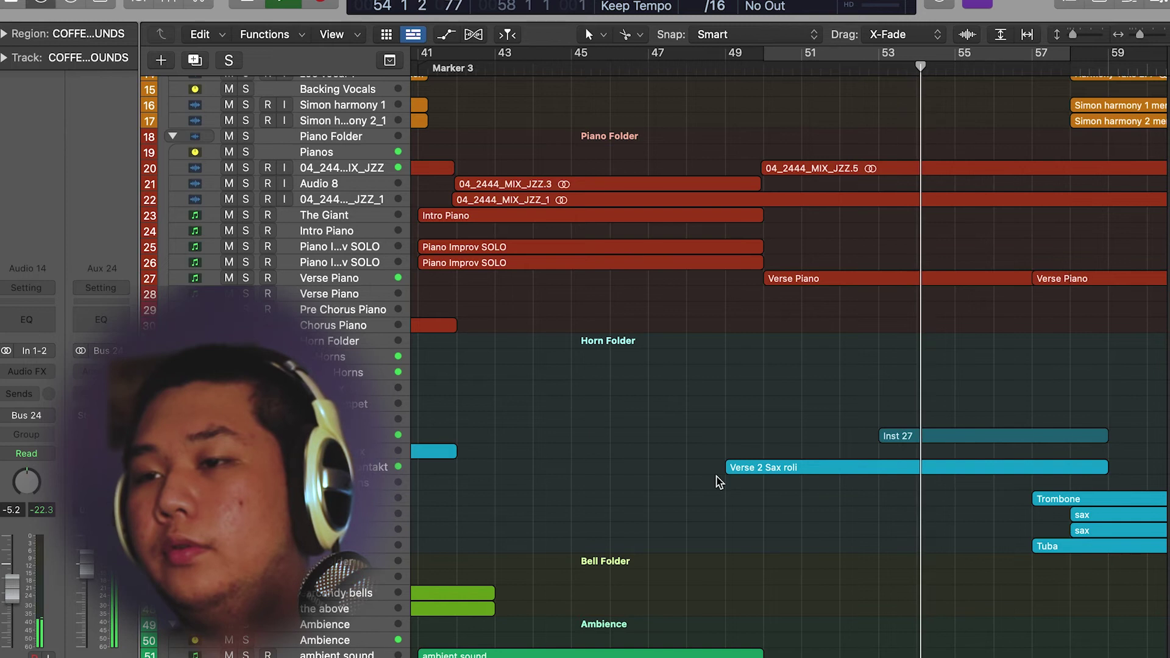
scroll(718, 481, "right", 5)
scroll(718, 481, "down", 8)
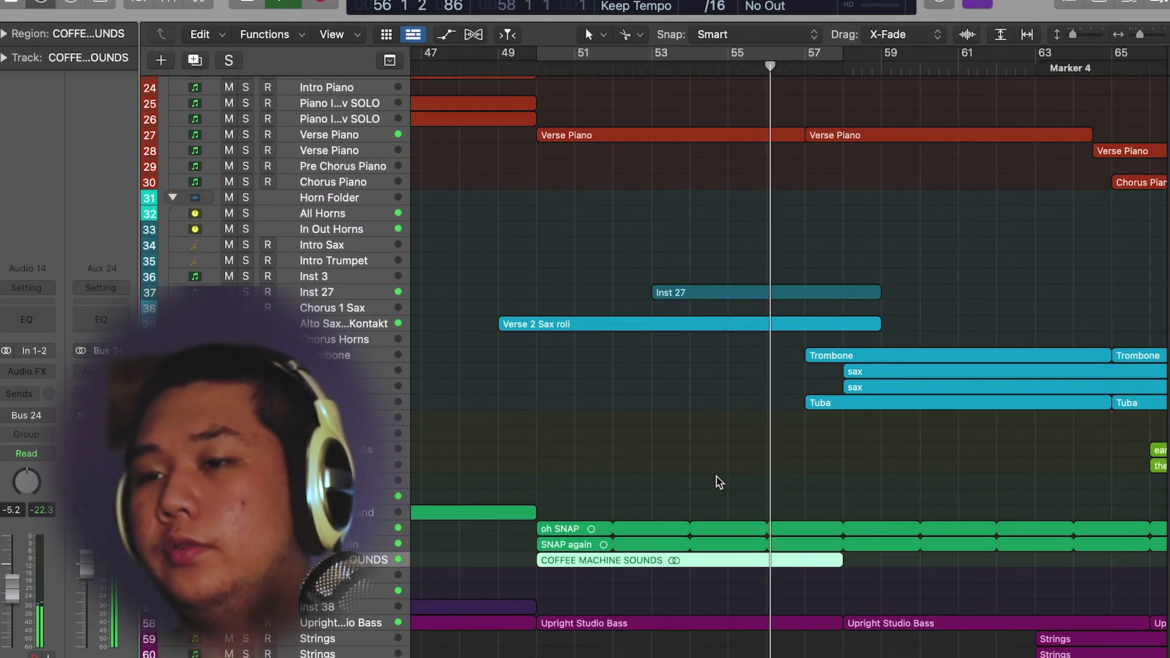
scroll(718, 482, "down", 5)
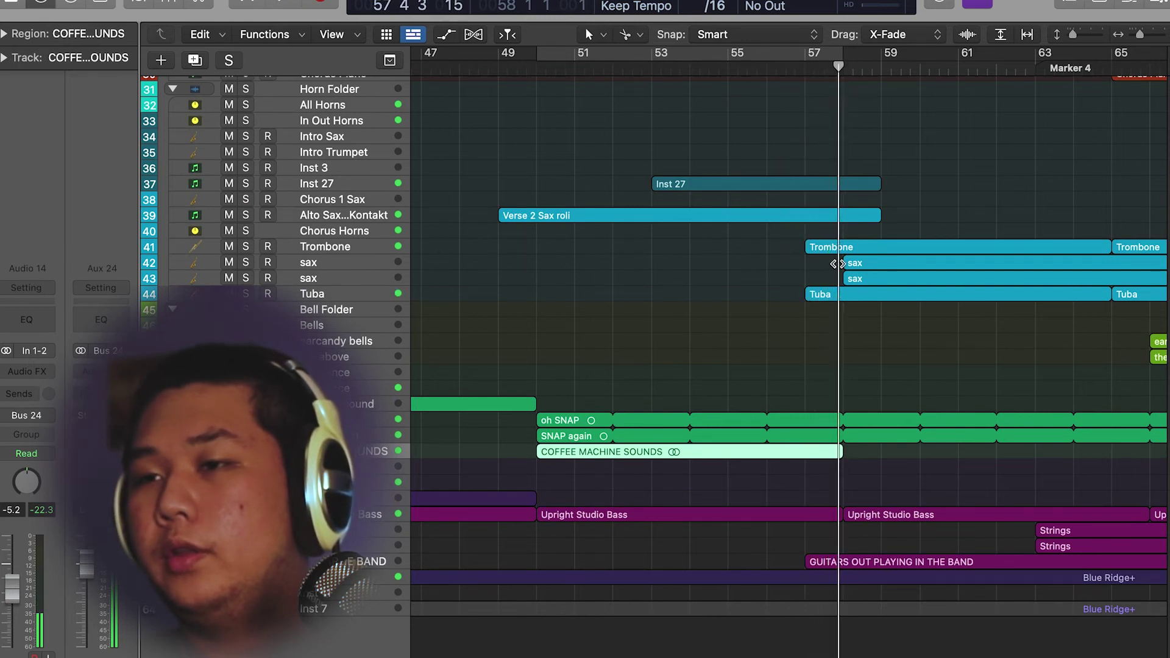
scroll(829, 174, "up", 12)
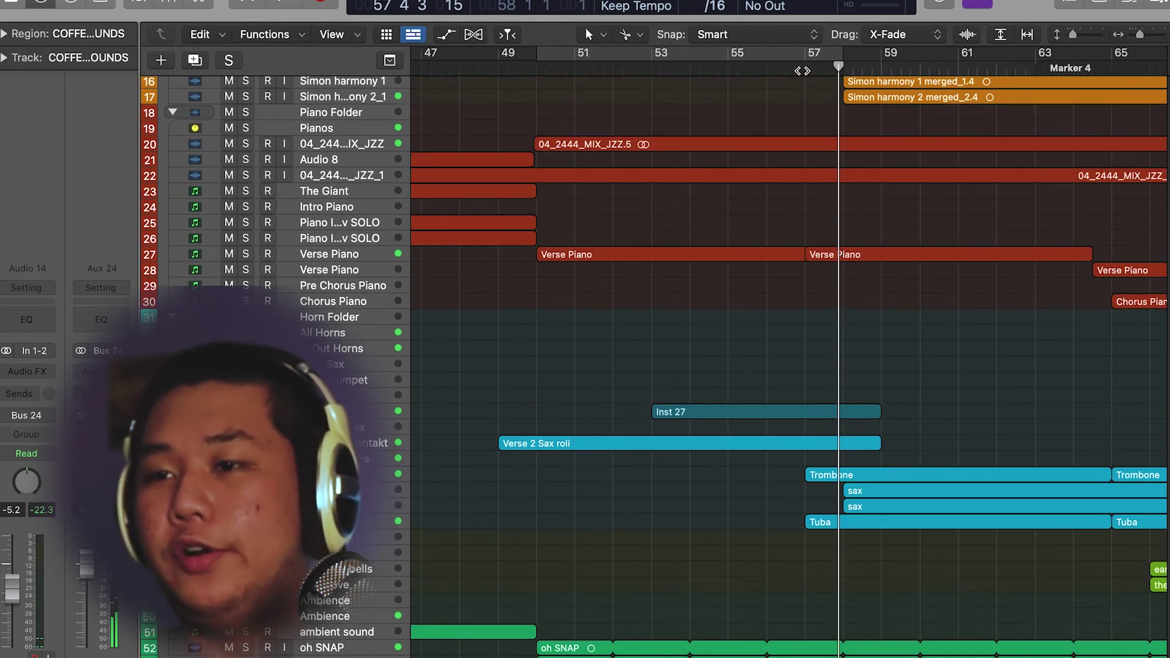
Listen to the Chorus Horns group soloed from bar 57 to about bar 62, with its trombone, sax and tuba regions
left_click(802, 71)
scroll(902, 315, "right", 5)
scroll(903, 316, "up", 10)
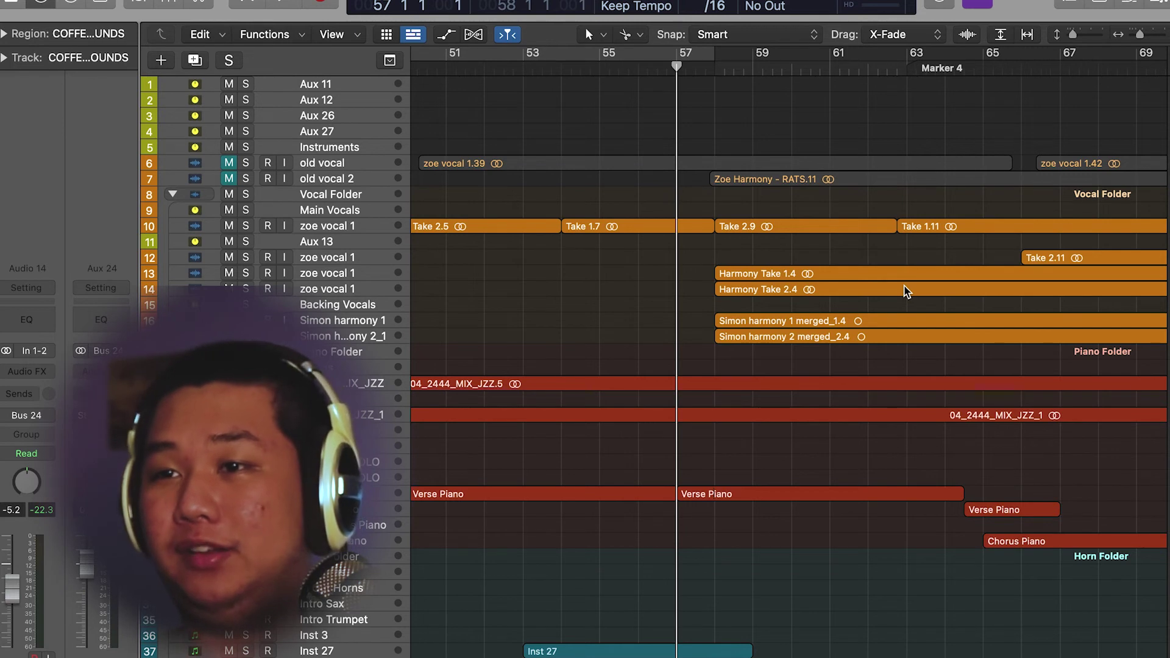
scroll(906, 291, "down", 12)
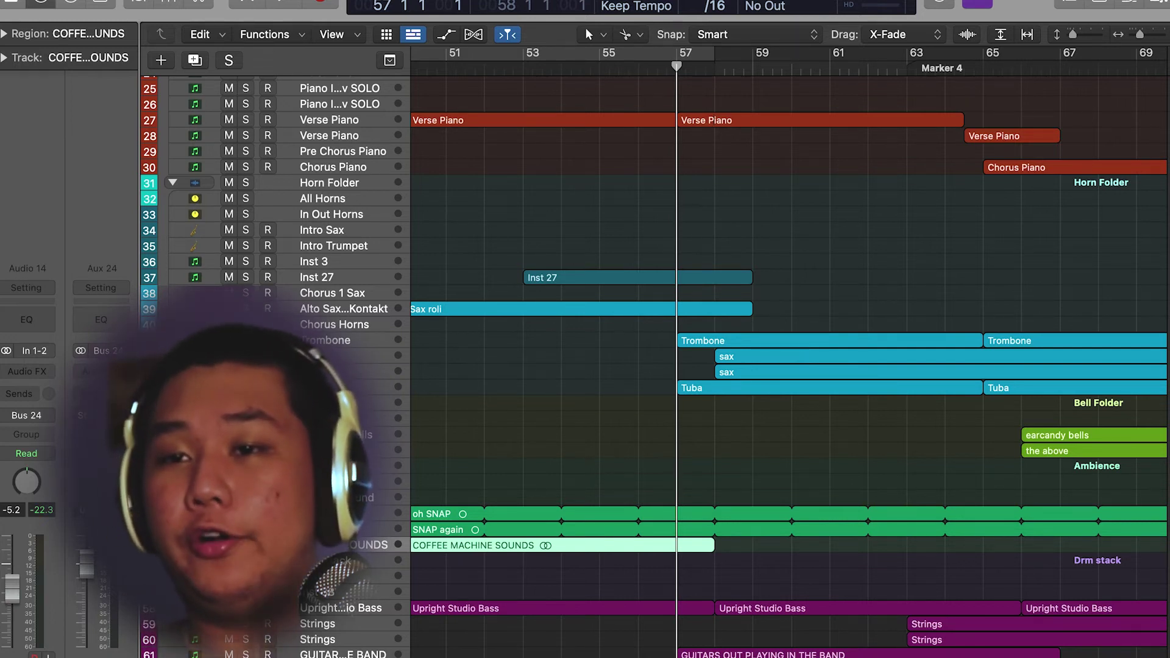
key("s")
key("space")
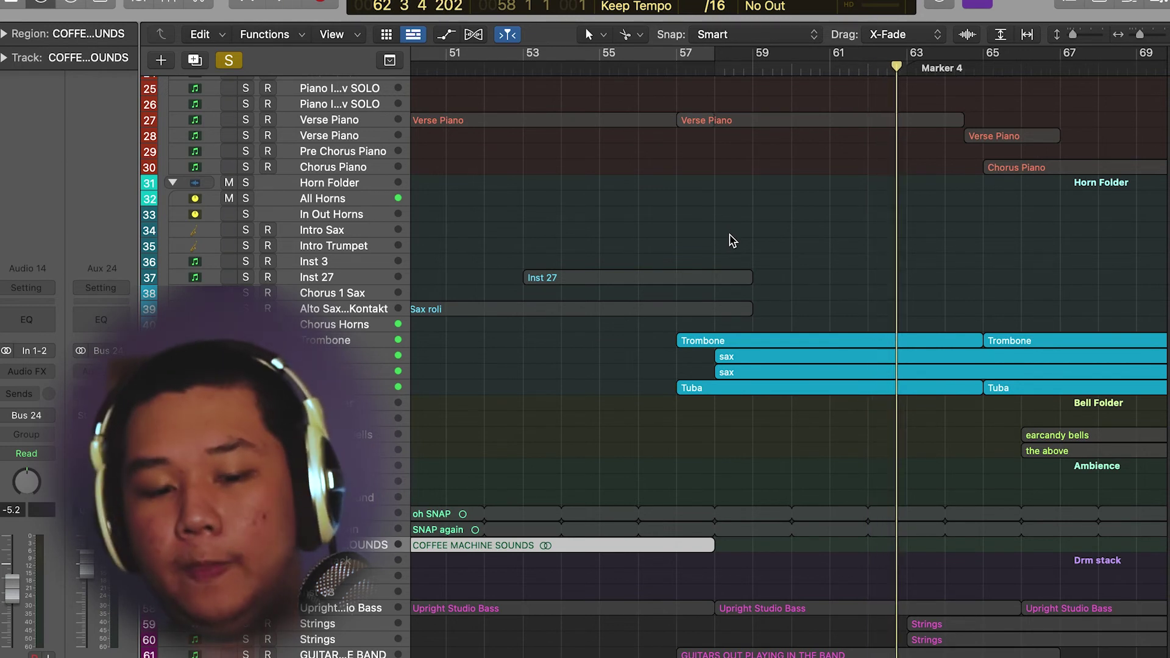
Inspect the volume automation on the Trombone, sax and Tuba tracks, return to the plain track view and clear the solo
scroll(731, 241, "down", 2)
key("a")
scroll(798, 364, "up", 6)
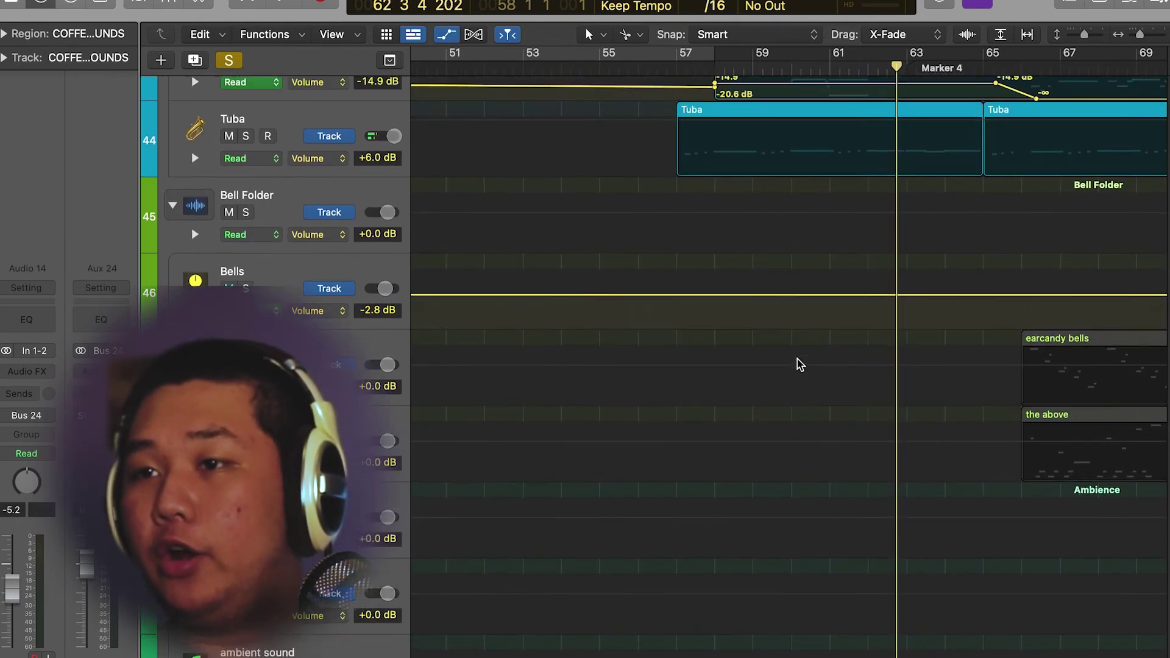
scroll(798, 365, "up", 5)
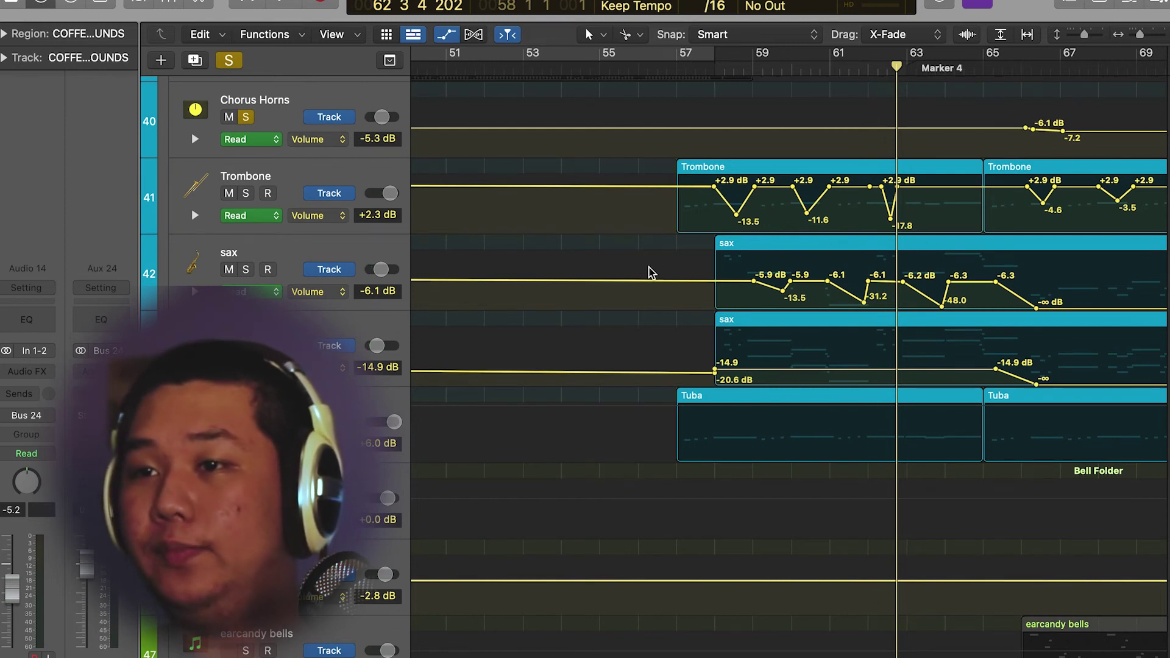
key("a")
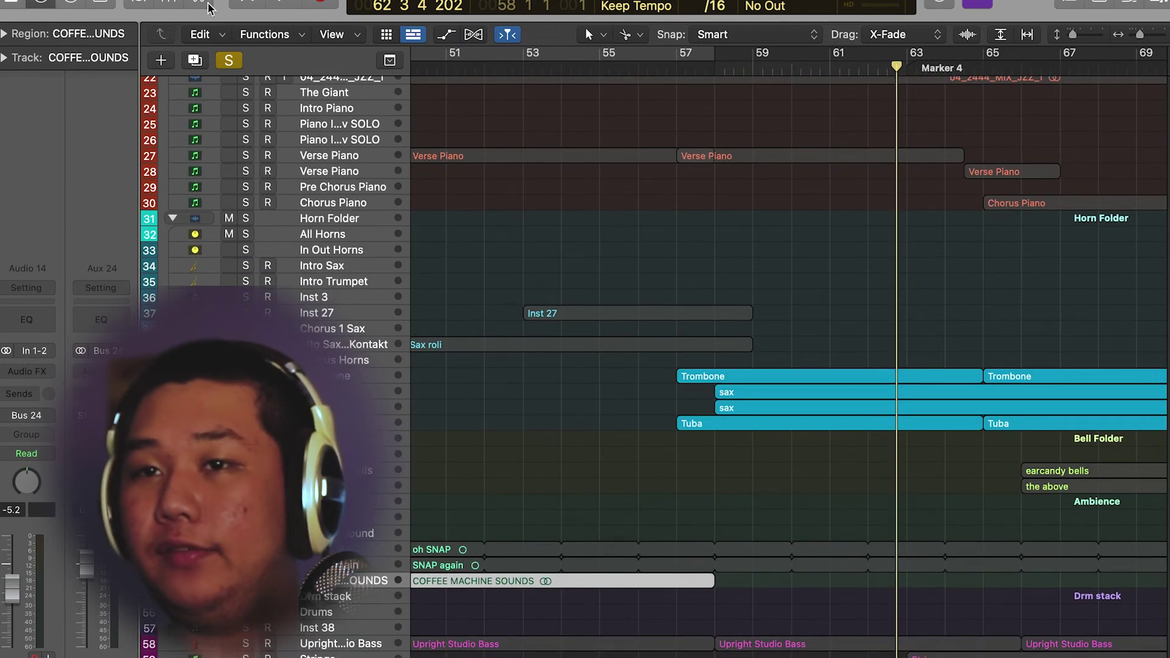
left_click(229, 59)
Select the GUITARS OUT PLAYING IN THE BAND region and its track to inspect the channel's instrument
scroll(717, 401, "down", 4)
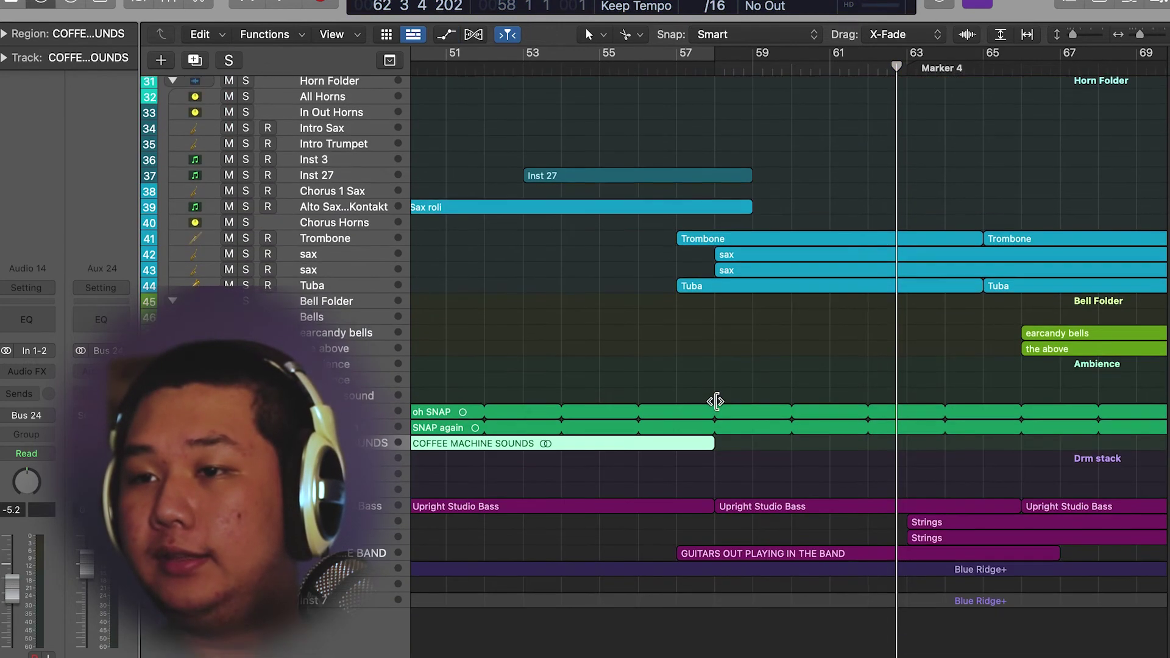
left_click(734, 560)
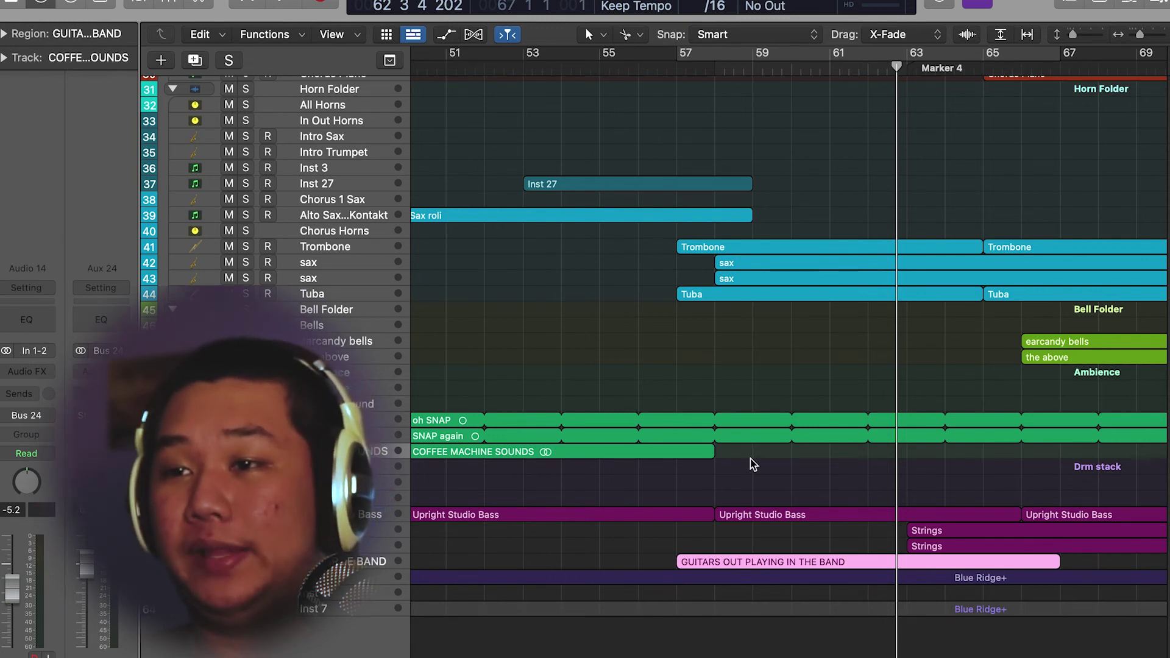
scroll(823, 424, "up", 3)
scroll(827, 425, "down", 2)
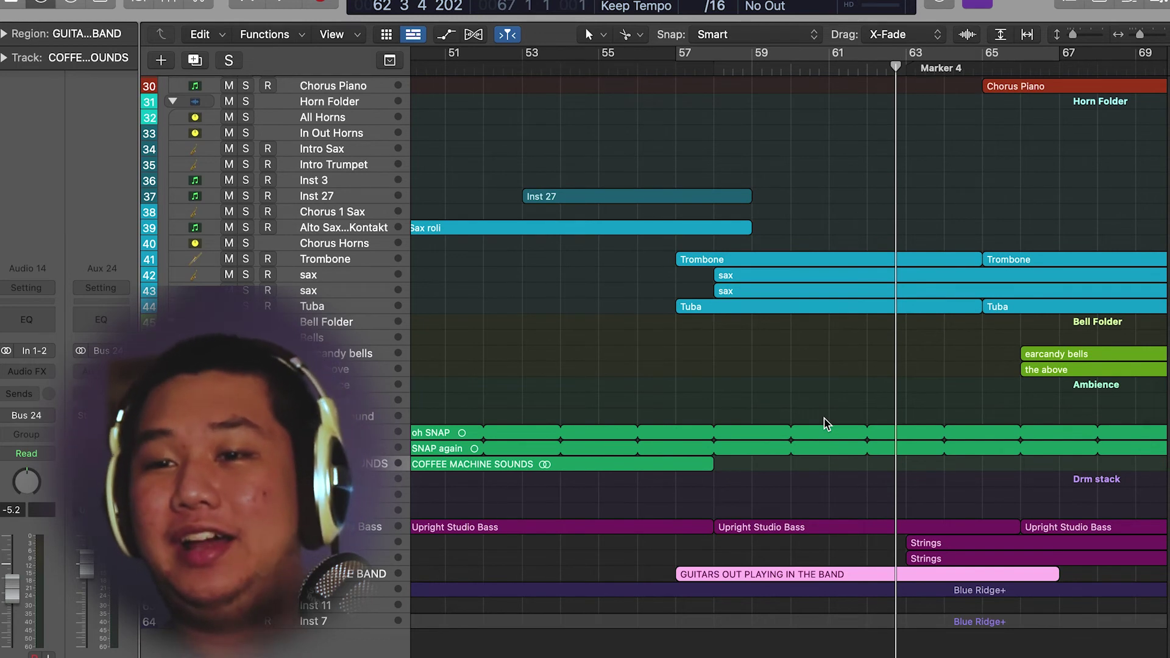
left_click(354, 568)
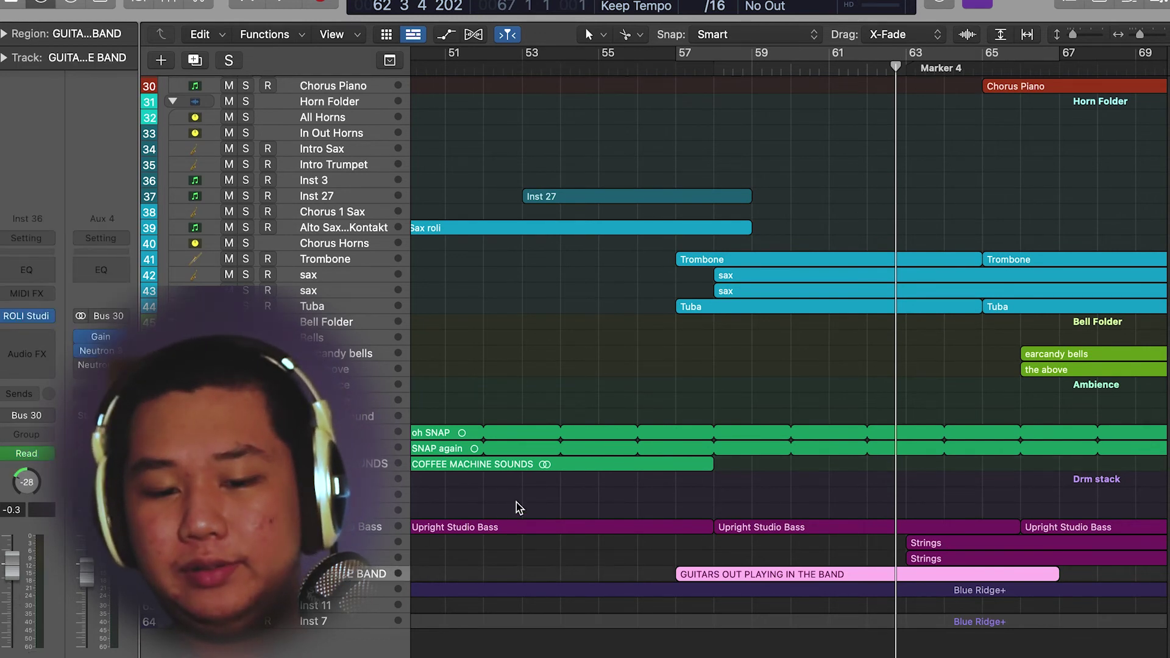
Listen to the guitars region soloed from about bar 58 to bar 63, check its volume automation and clear the solo
key("ctrl+s")
left_click(720, 69)
key("space")
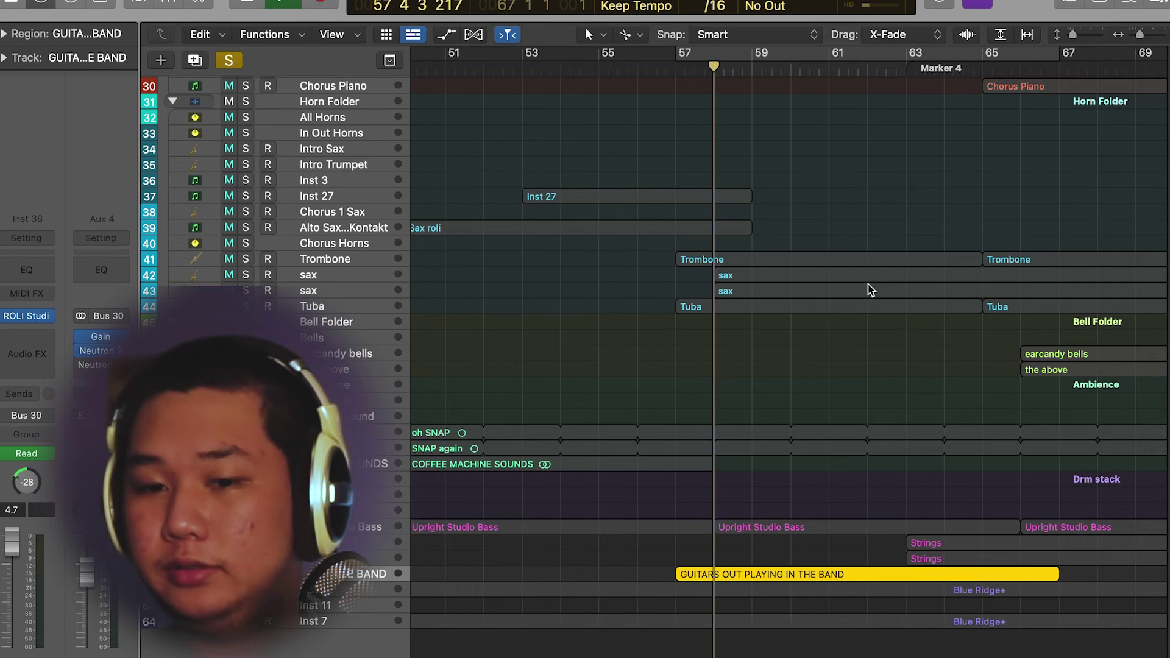
key("super+Down")
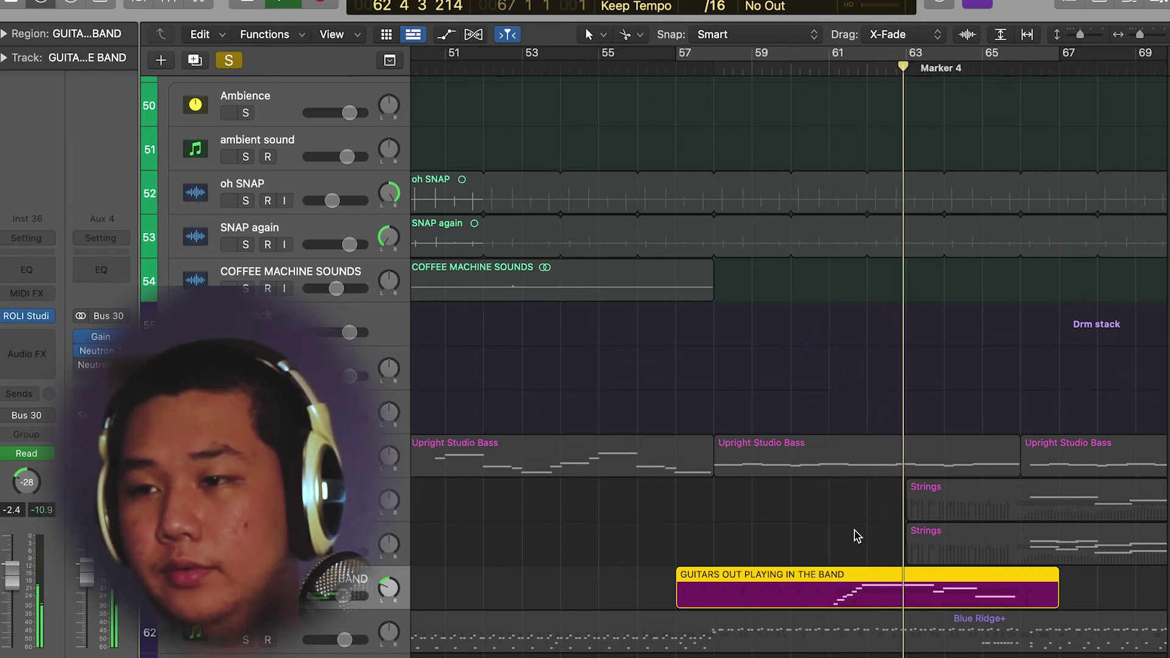
key("a")
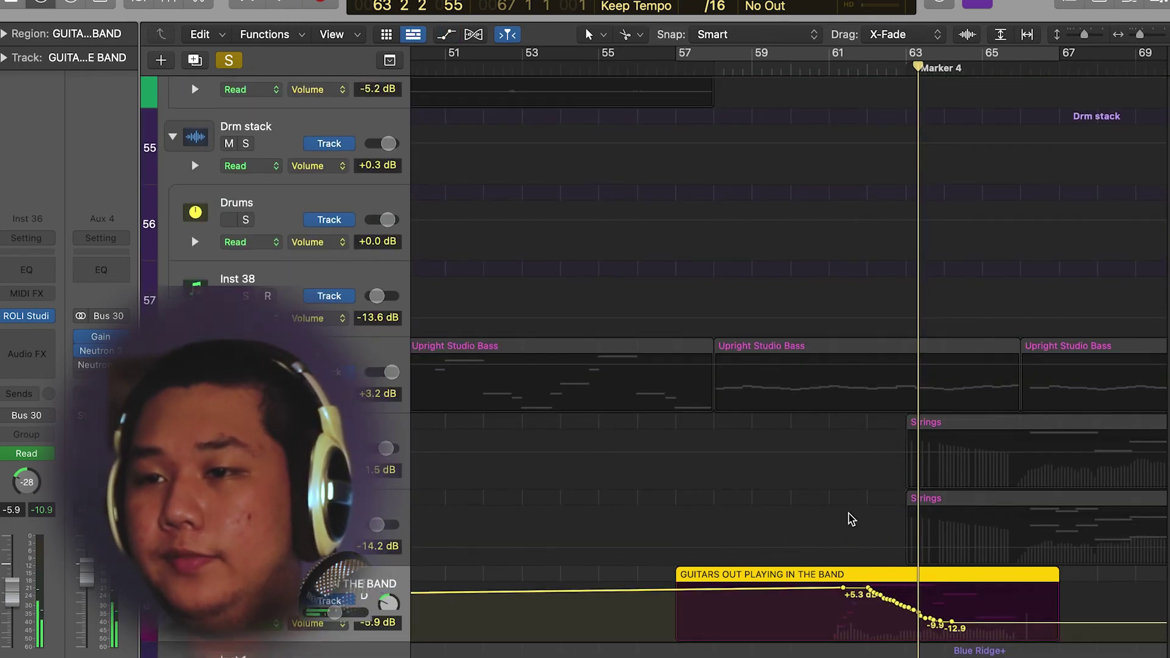
key("a")
key("ctrl+s")
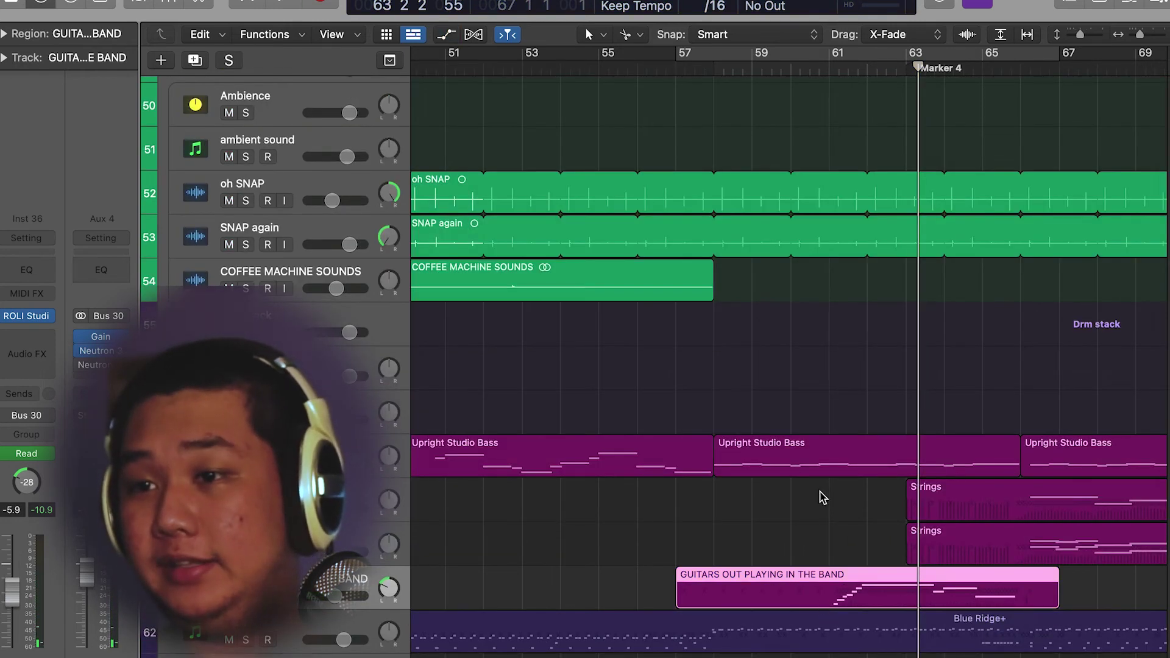
Examine the horn, piano, ambience, bass, strings and guitar regions around bars 57 to 65, selecting the Verse Piano region at bar 57
scroll(814, 429, "up", 10)
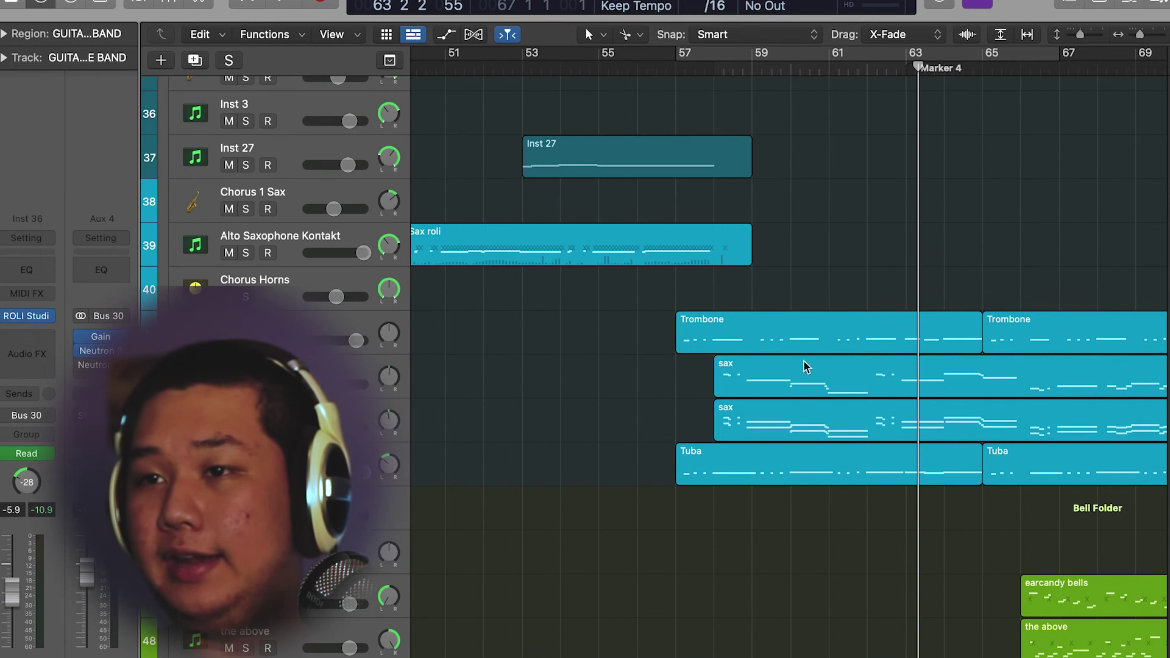
scroll(819, 438, "down", 12)
scroll(832, 463, "up", 20)
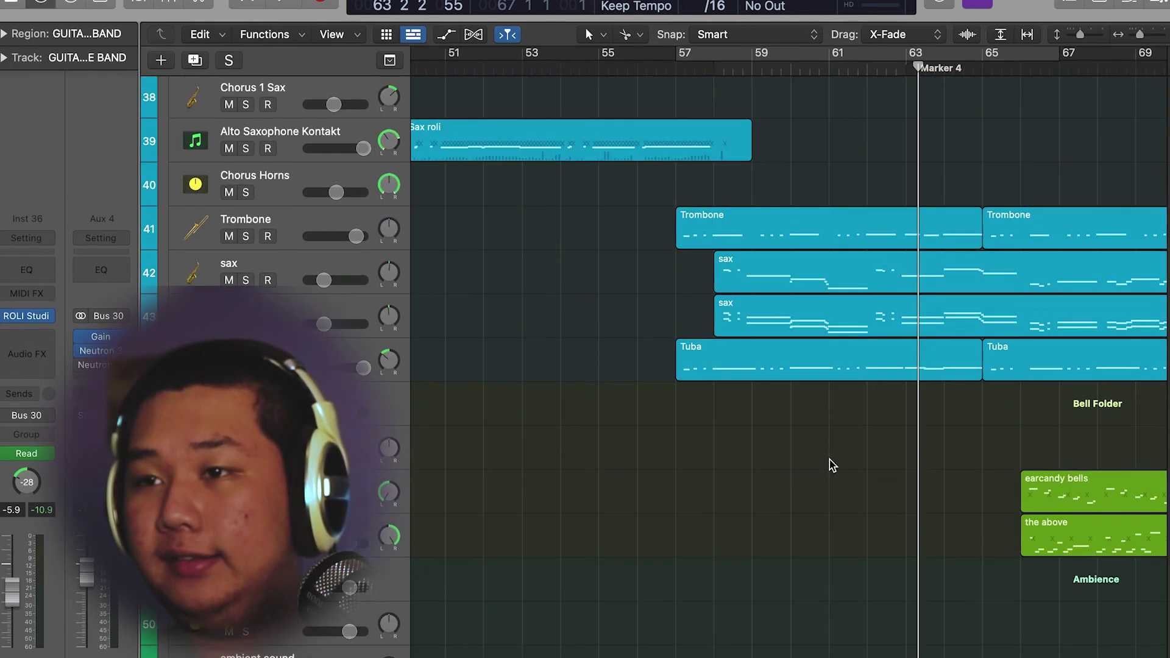
left_click(774, 459)
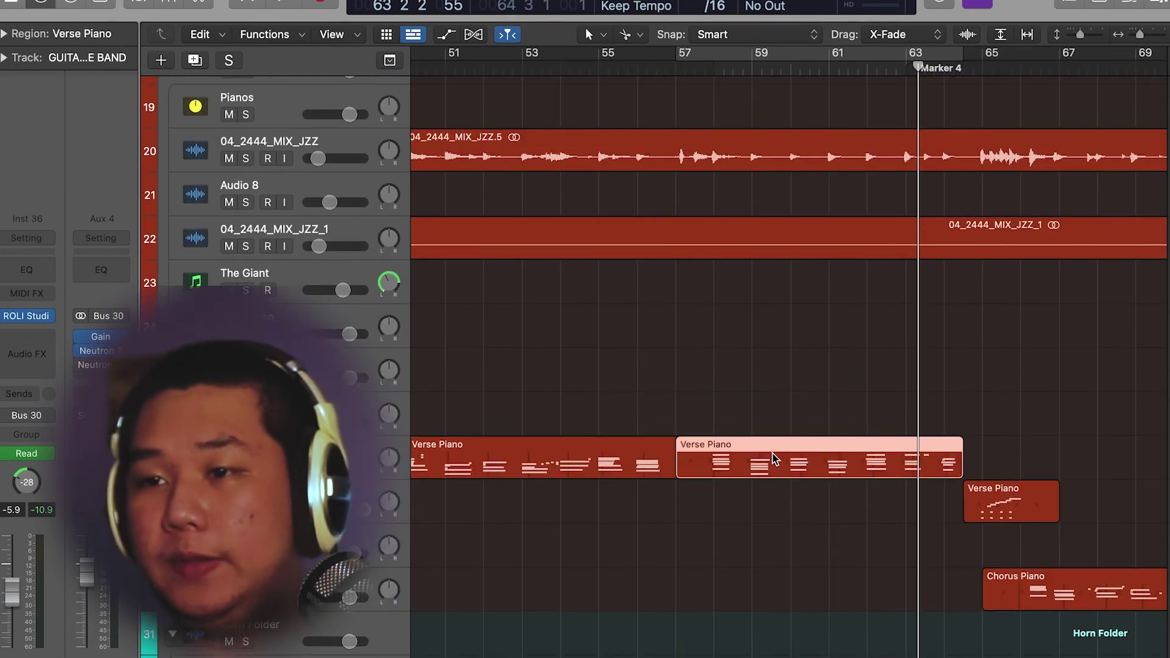
scroll(836, 555, "down", 8)
scroll(838, 556, "down", 1)
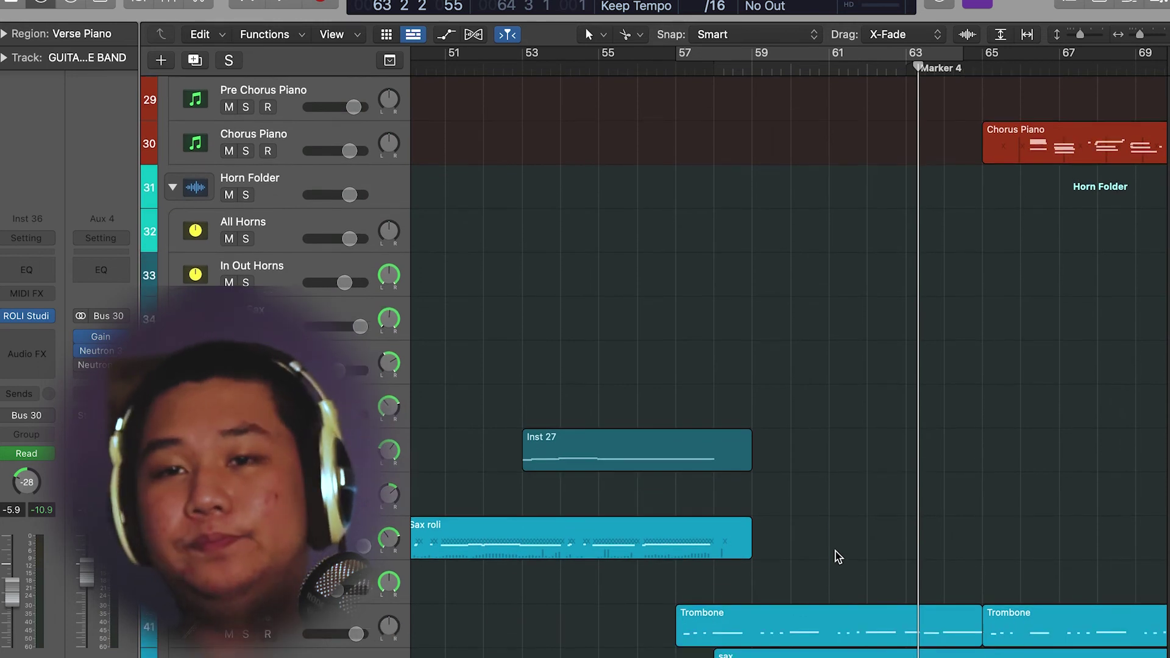
scroll(836, 552, "down", 15)
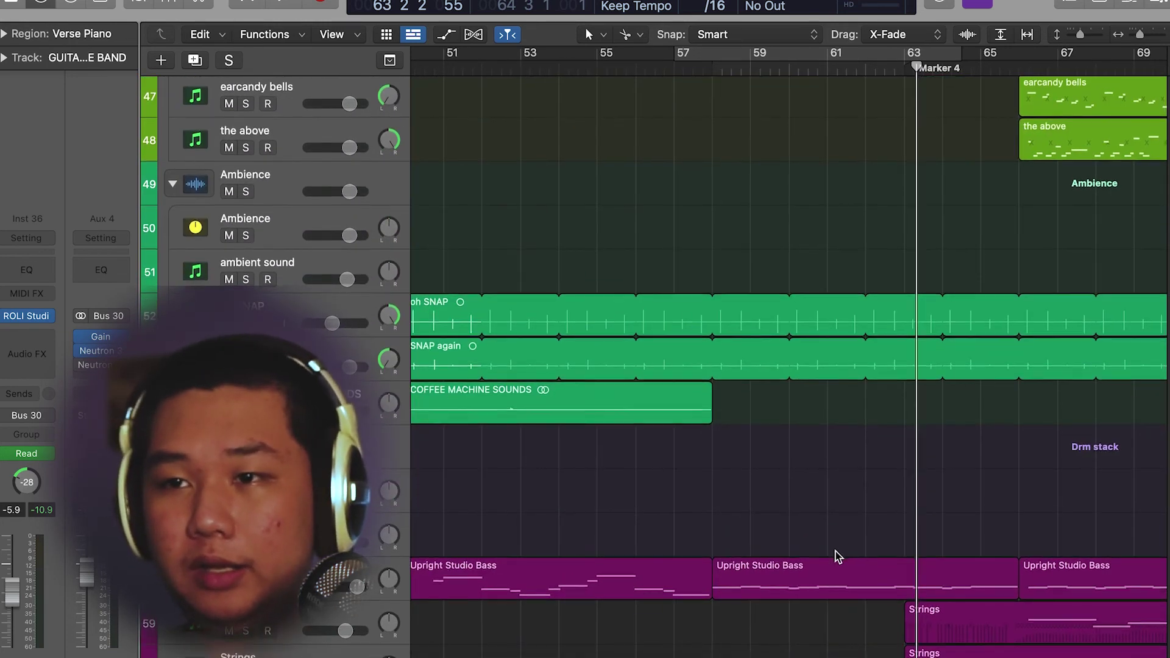
scroll(837, 556, "down", 6)
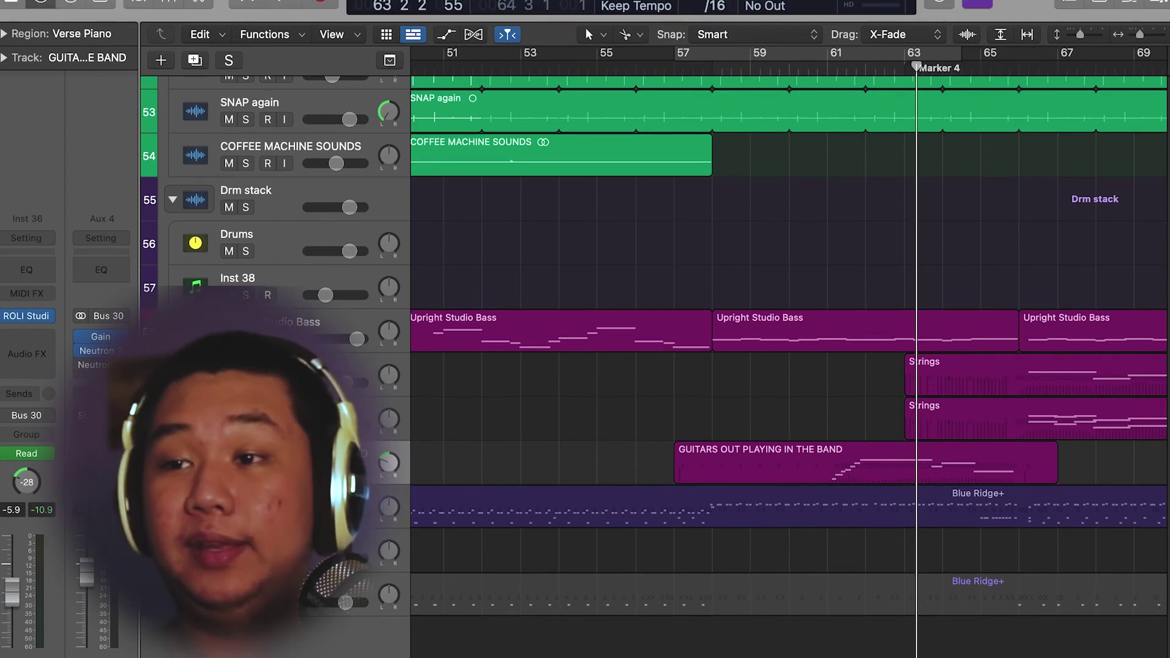
scroll(579, 385, "up", 20)
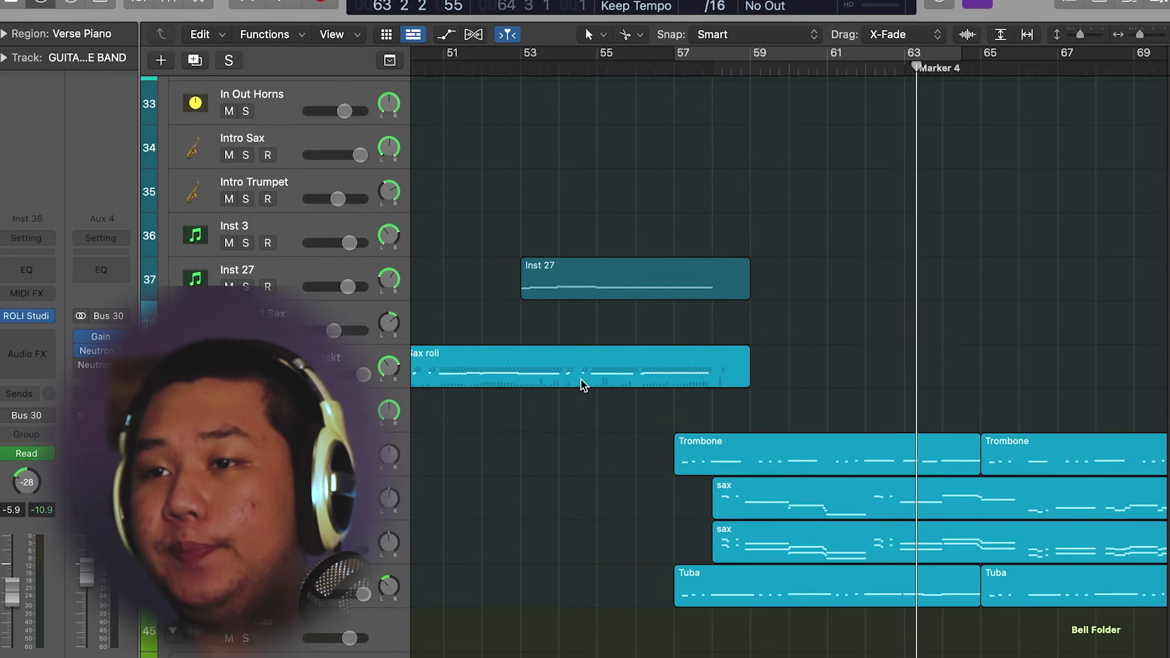
Listen to the full arrangement from bar 56 to about bar 66, through the transition at Marker 4
left_click(645, 66)
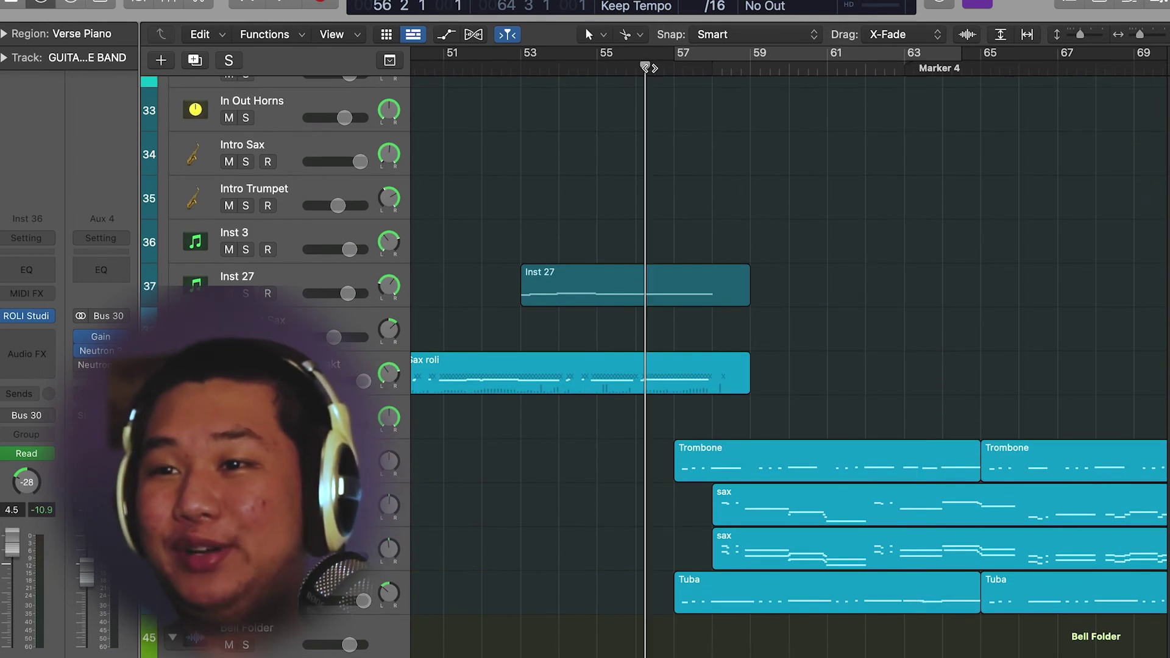
scroll(780, 243, "down", 6)
scroll(785, 361, "down", 15)
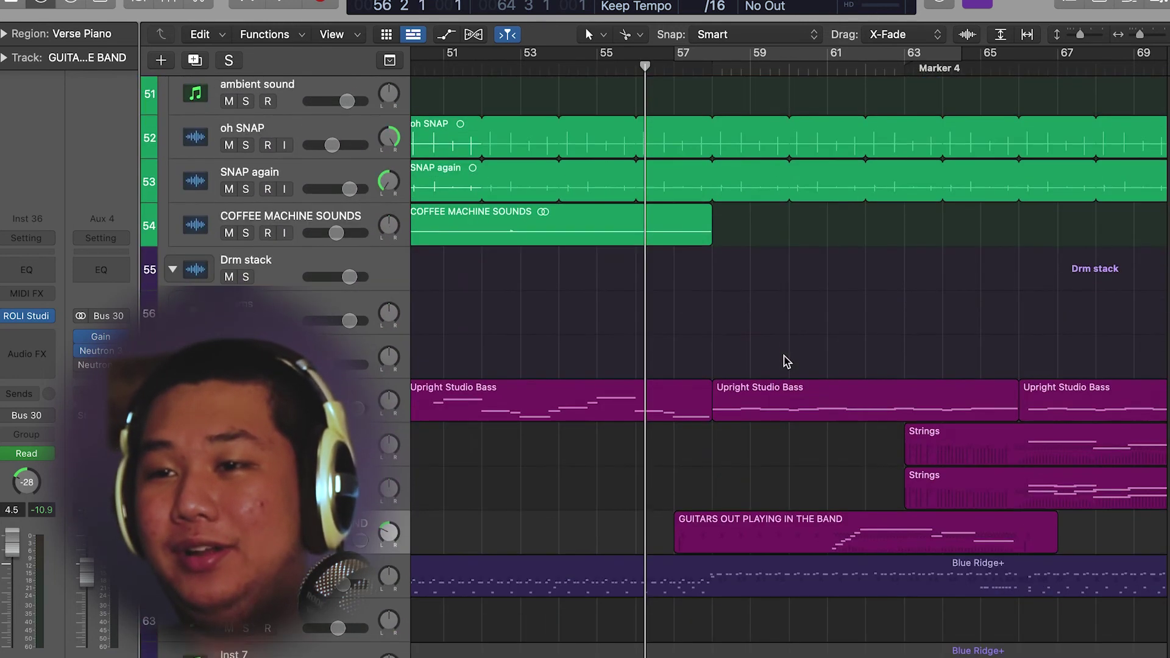
scroll(784, 361, "up", 15)
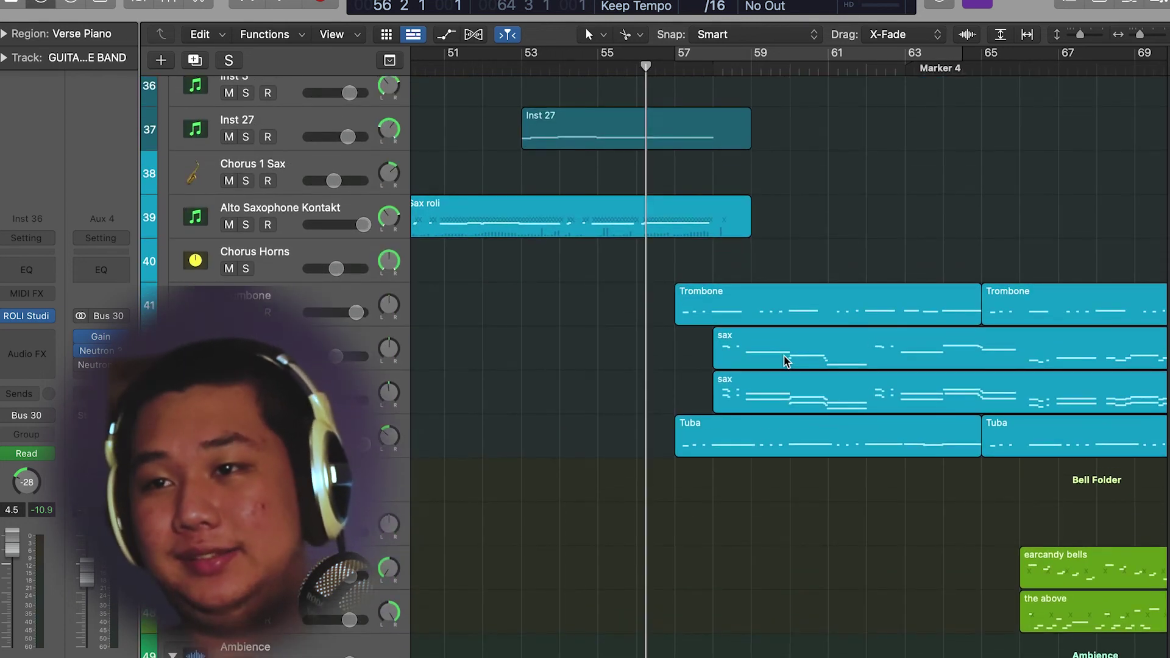
key("space")
scroll(837, 442, "down", 10)
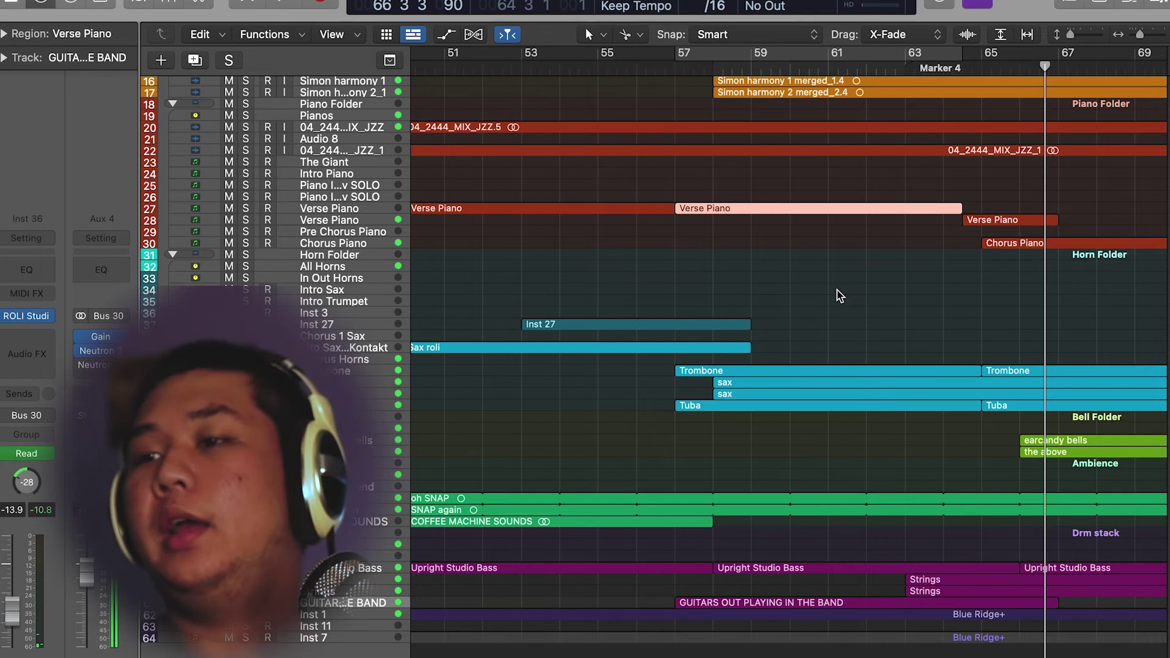
Place the playhead at bar 64 beat 4, show track automation and select the Instruments track to inspect its volume dip near bar 66
left_click(969, 70)
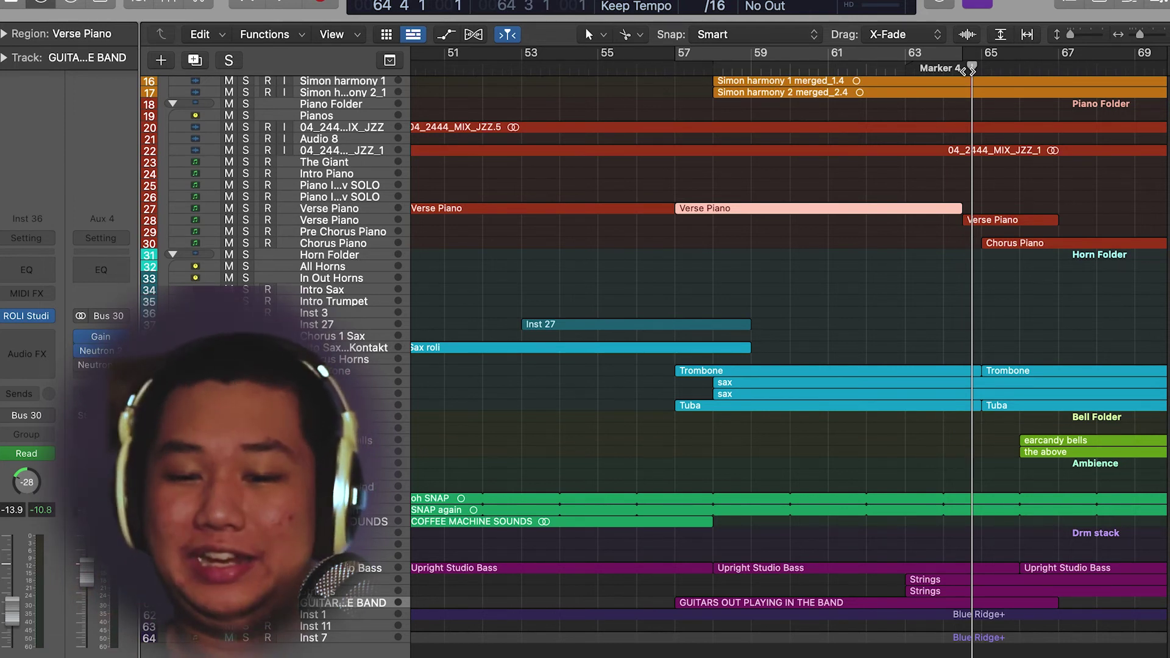
scroll(740, 253, "up", 8)
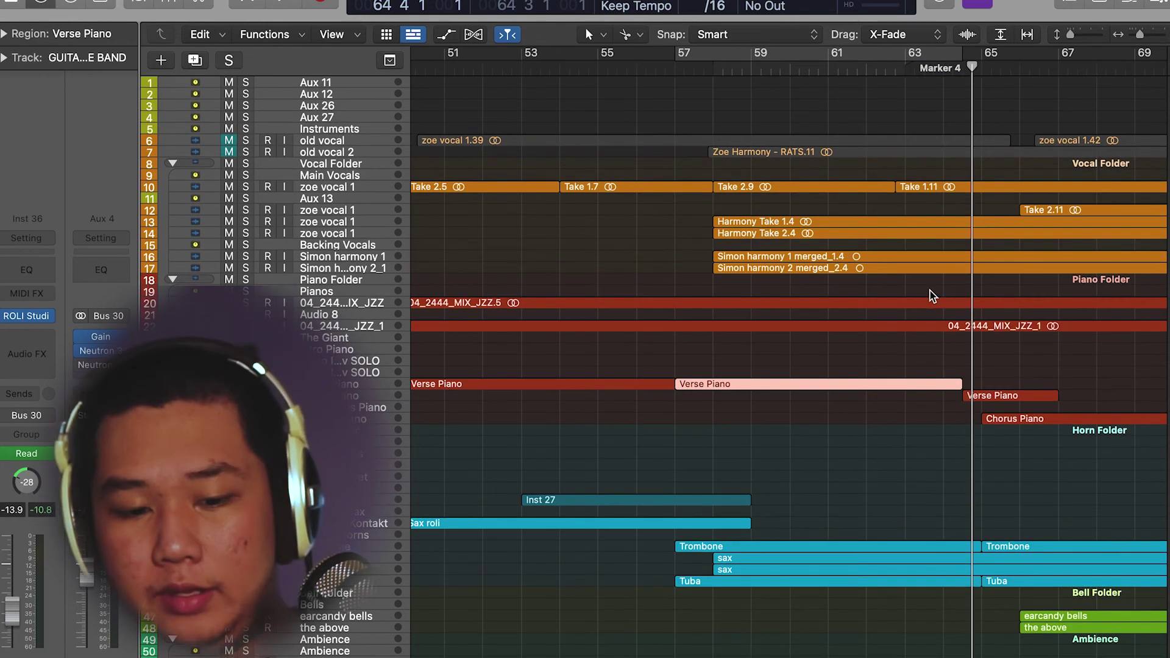
key("a")
key("super+Down")
scroll(915, 178, "up", 3)
scroll(914, 179, "up", 5)
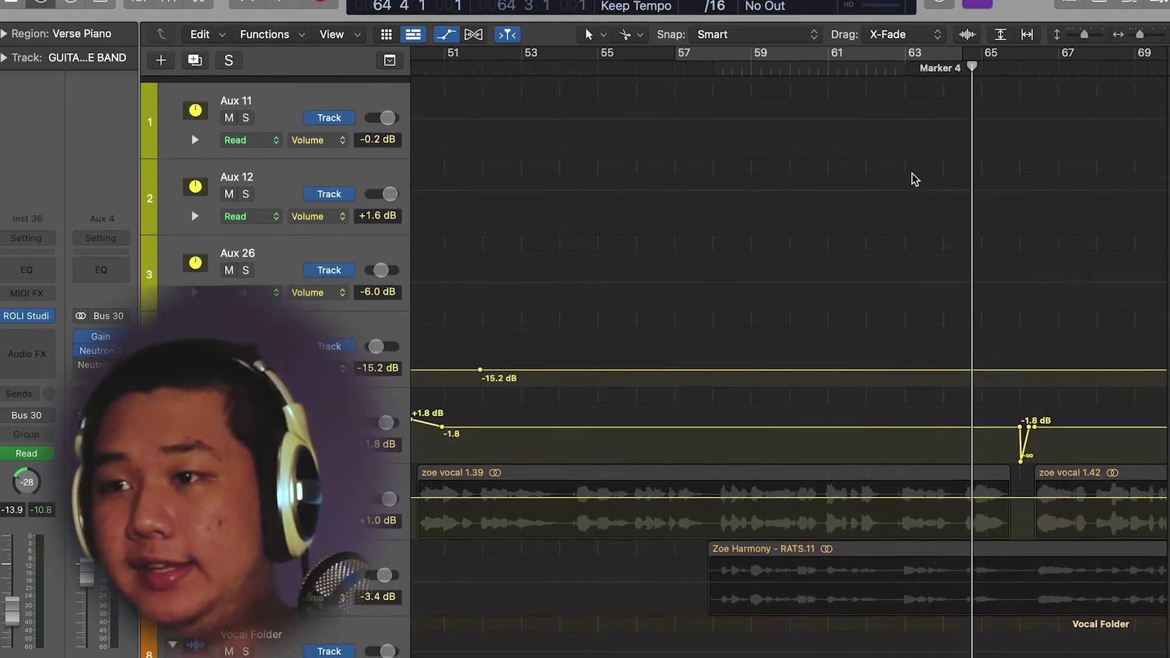
left_click(366, 396)
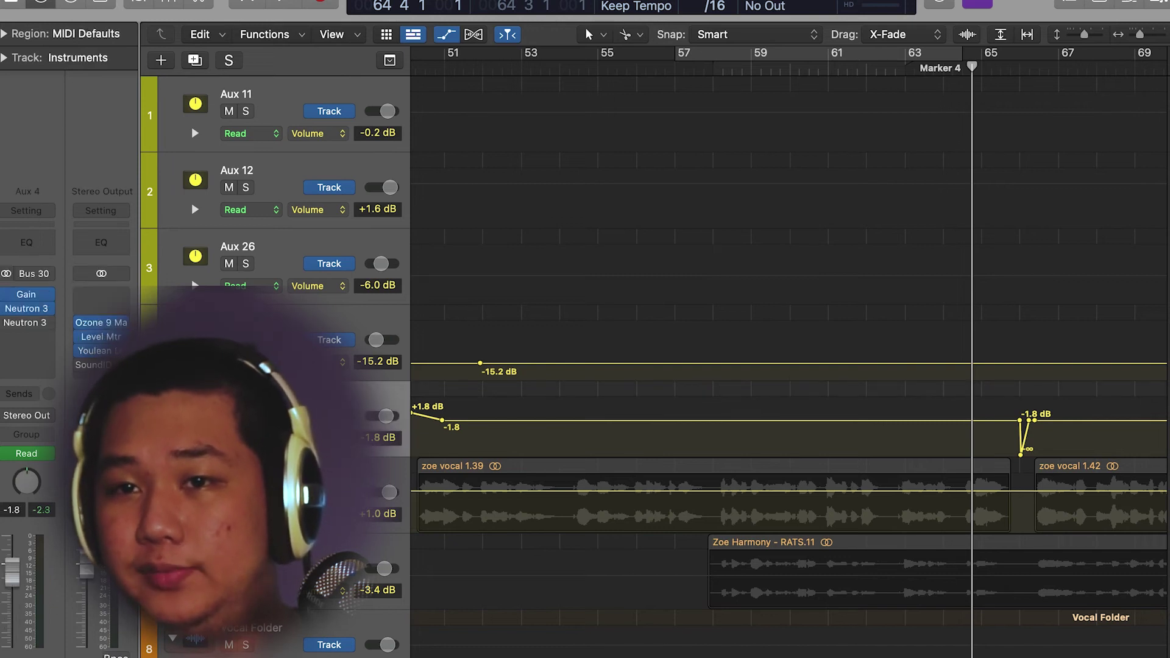
Hide the track automation, look over the regions around Marker 4 and place the playhead at bar 64
scroll(972, 482, "right", 2)
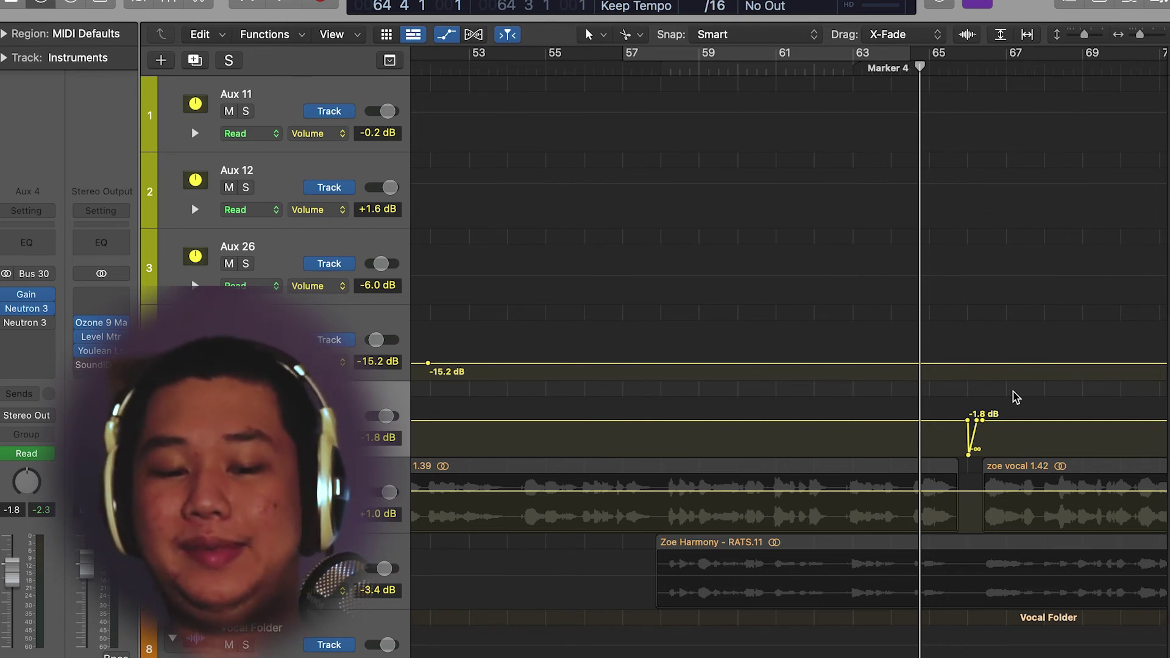
key("a")
scroll(1078, 435, "down", 1)
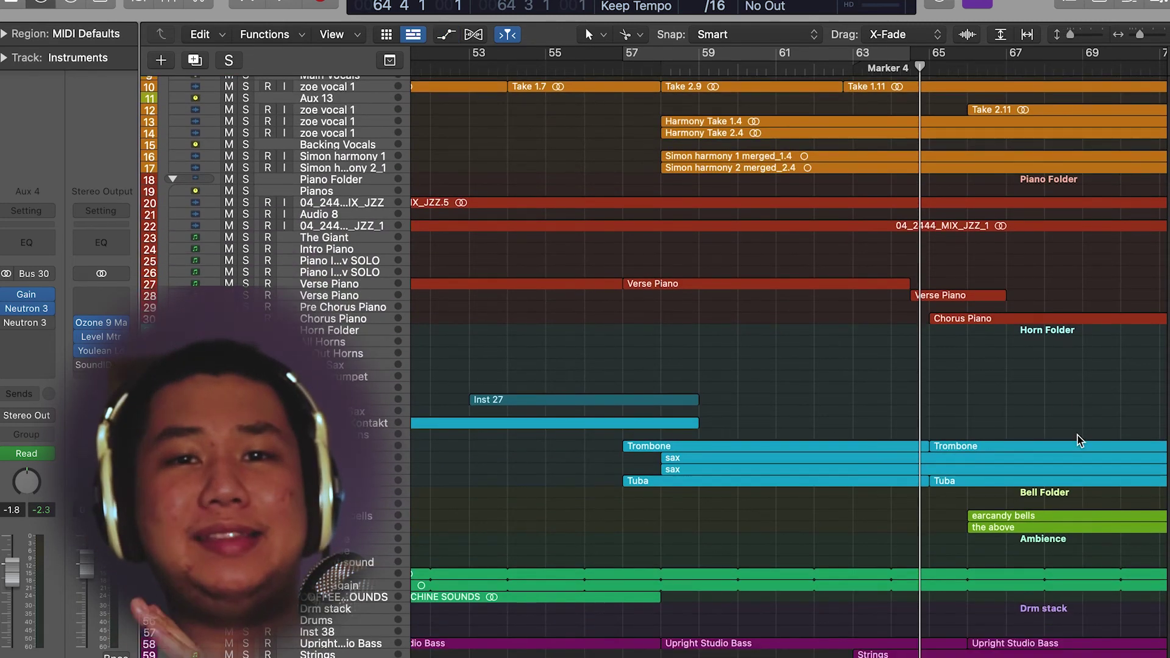
scroll(1077, 435, "down", 1)
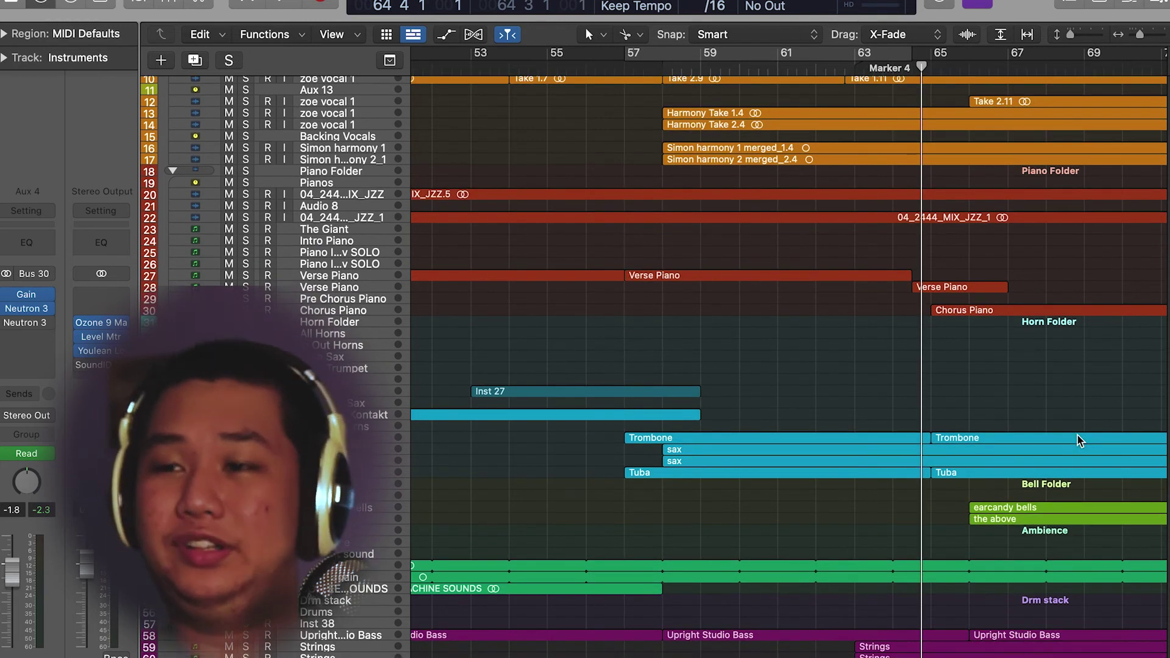
scroll(1078, 435, "down", 4)
left_click(888, 69)
scroll(975, 147, "up", 1)
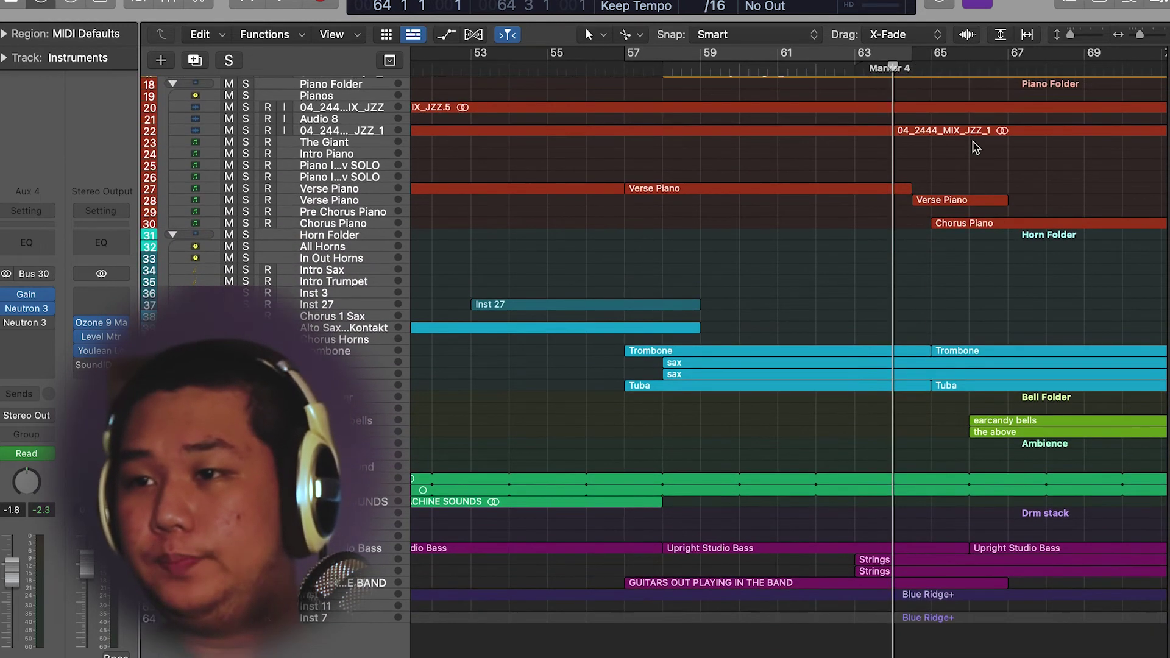
Show the automation and select the Chorus Horns track to inspect its volume curve near bar 66, then hide the automation
scroll(974, 145, "right", 5)
scroll(854, 260, "up", 1)
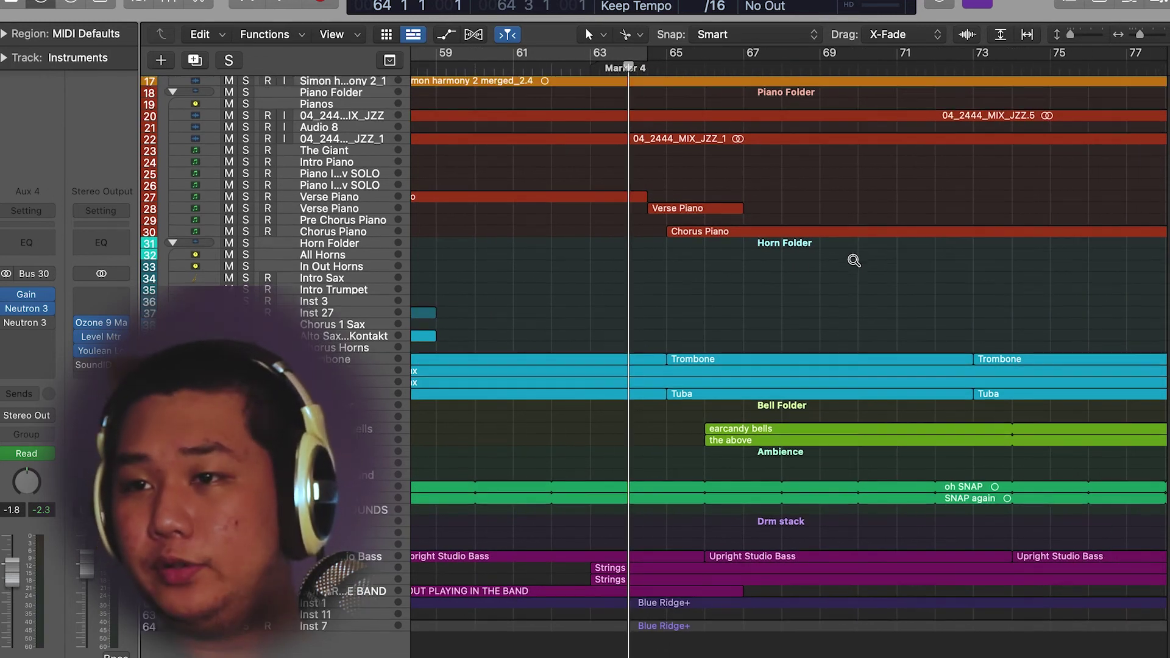
key("a")
scroll(335, 158, "up", 1)
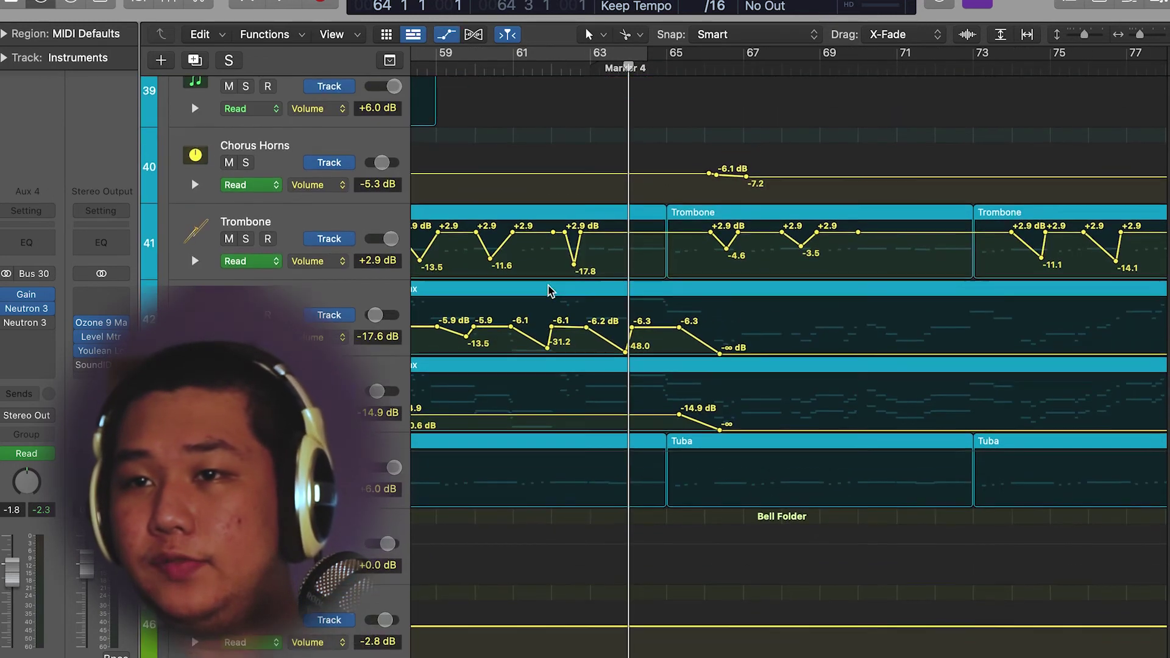
left_click(327, 149)
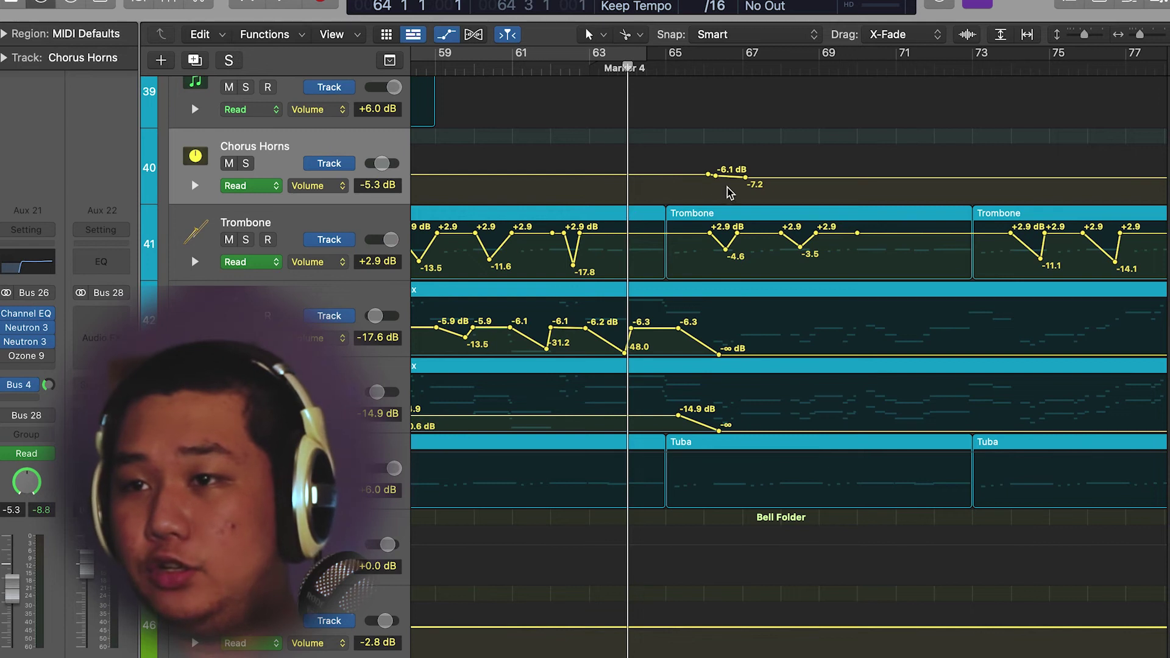
key("a")
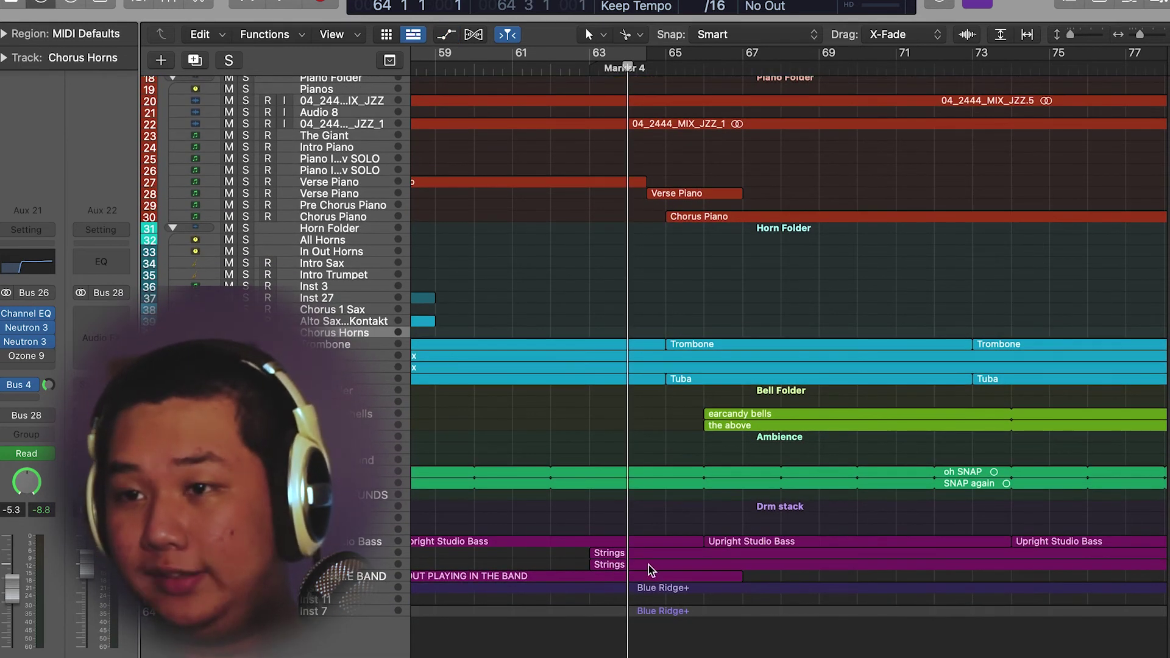
Listen to the upper Strings region soloed from bar 64 to about bar 68 and clear the solo
scroll(736, 556, "up", 8)
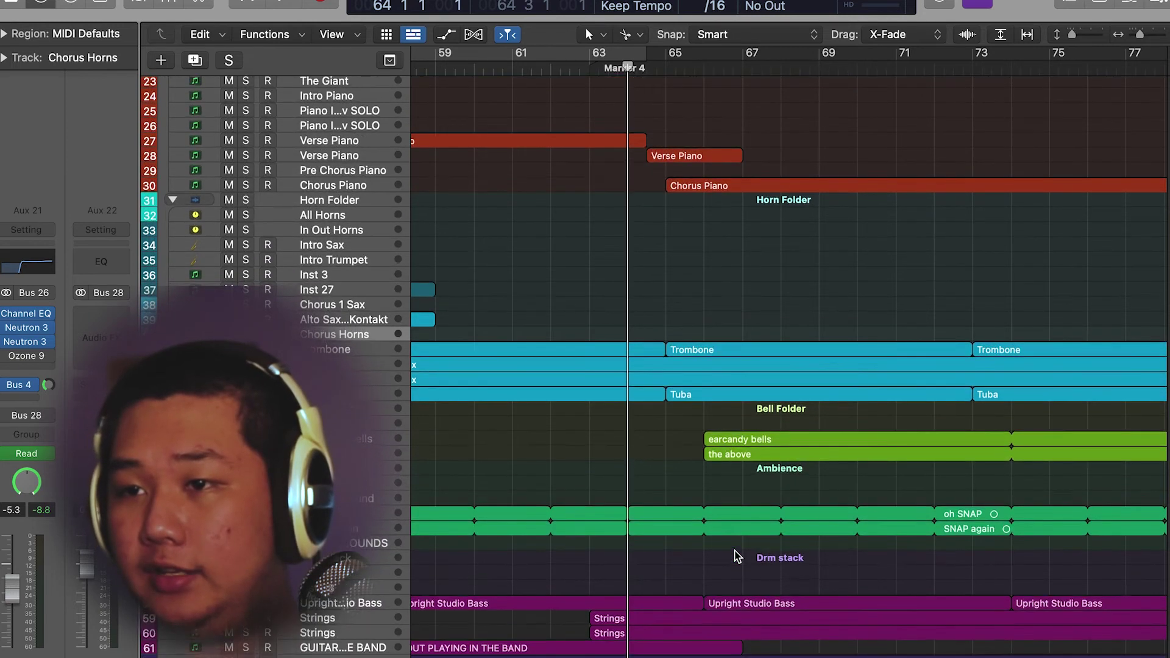
scroll(735, 555, "up", 2)
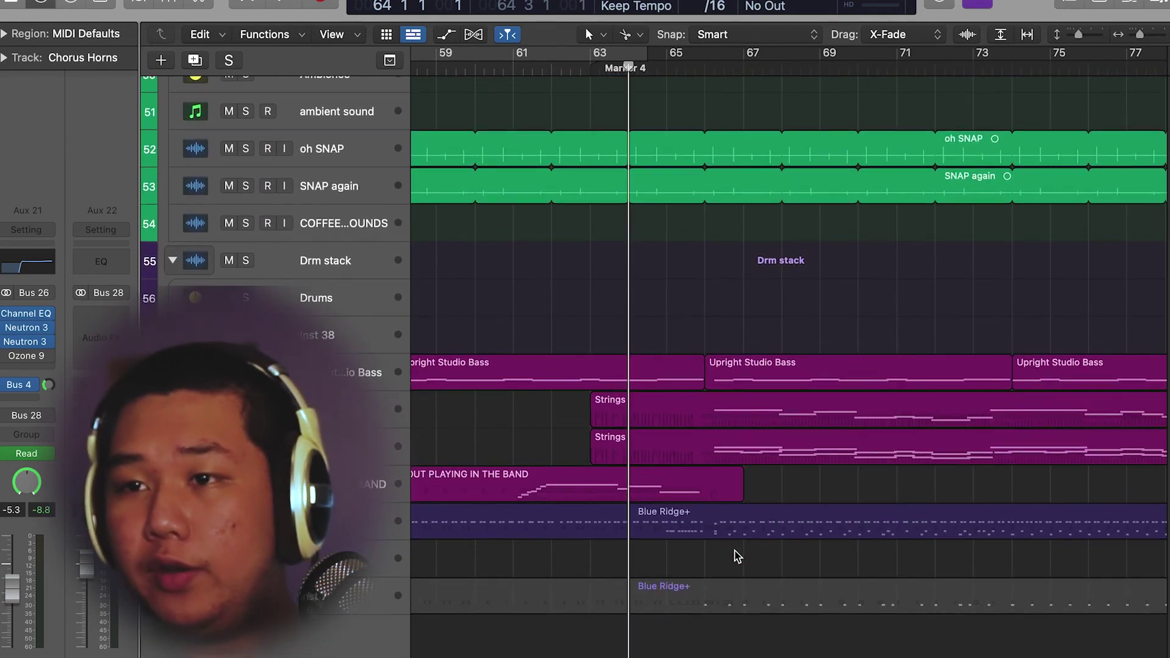
left_click(877, 409)
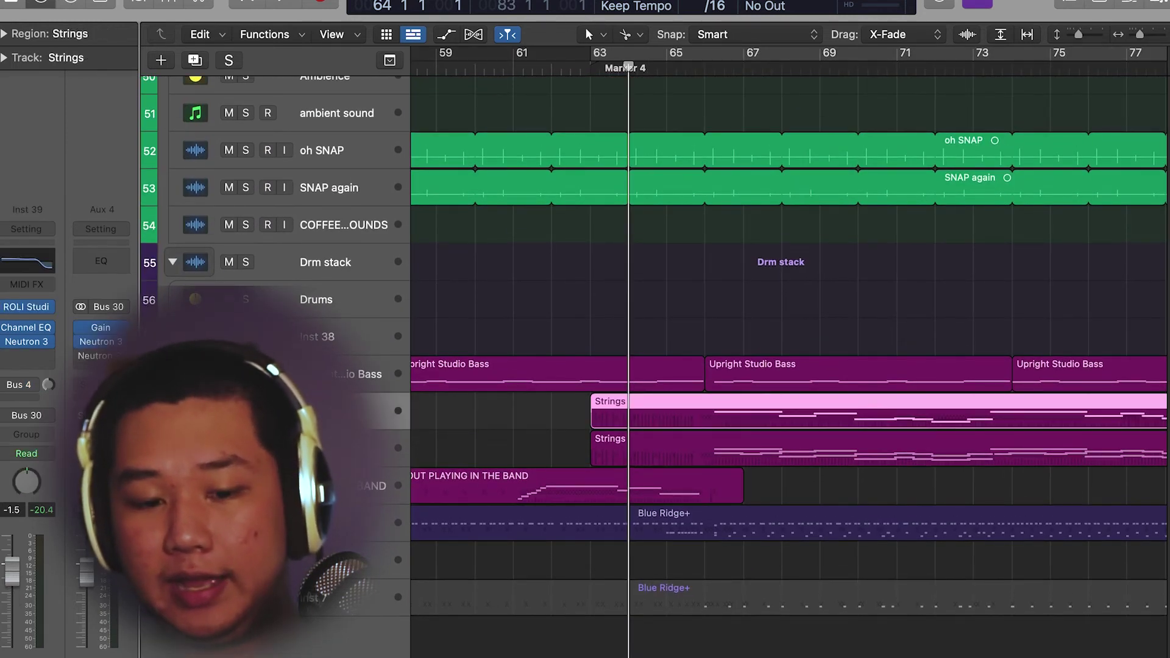
key("ctrl+s")
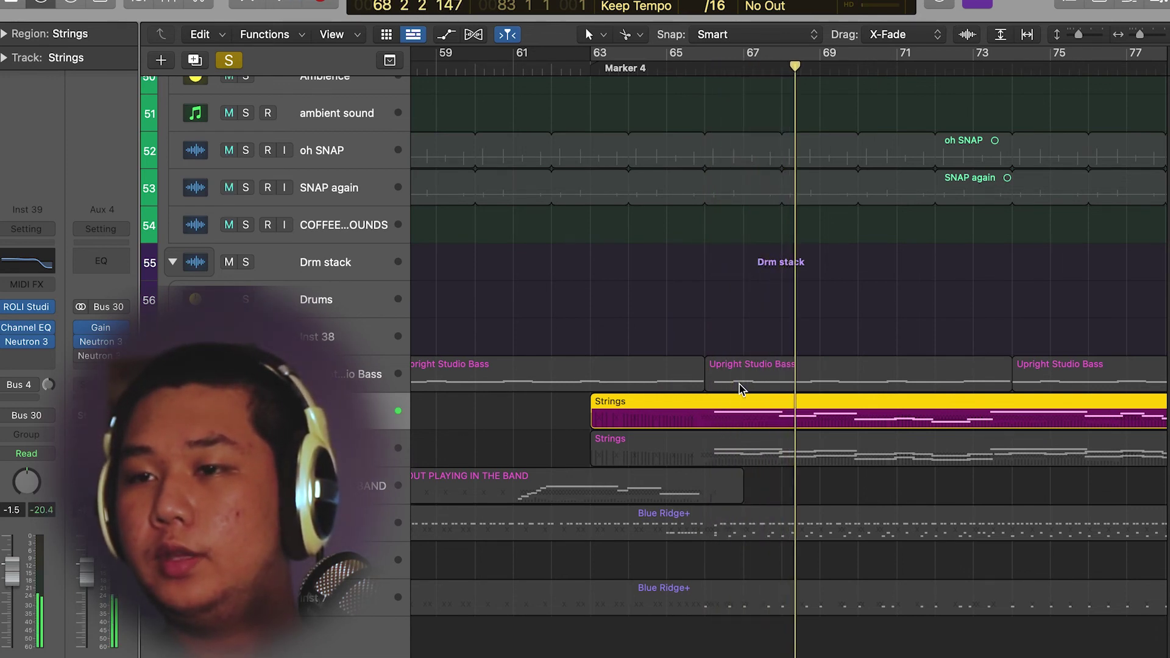
key("ctrl+s")
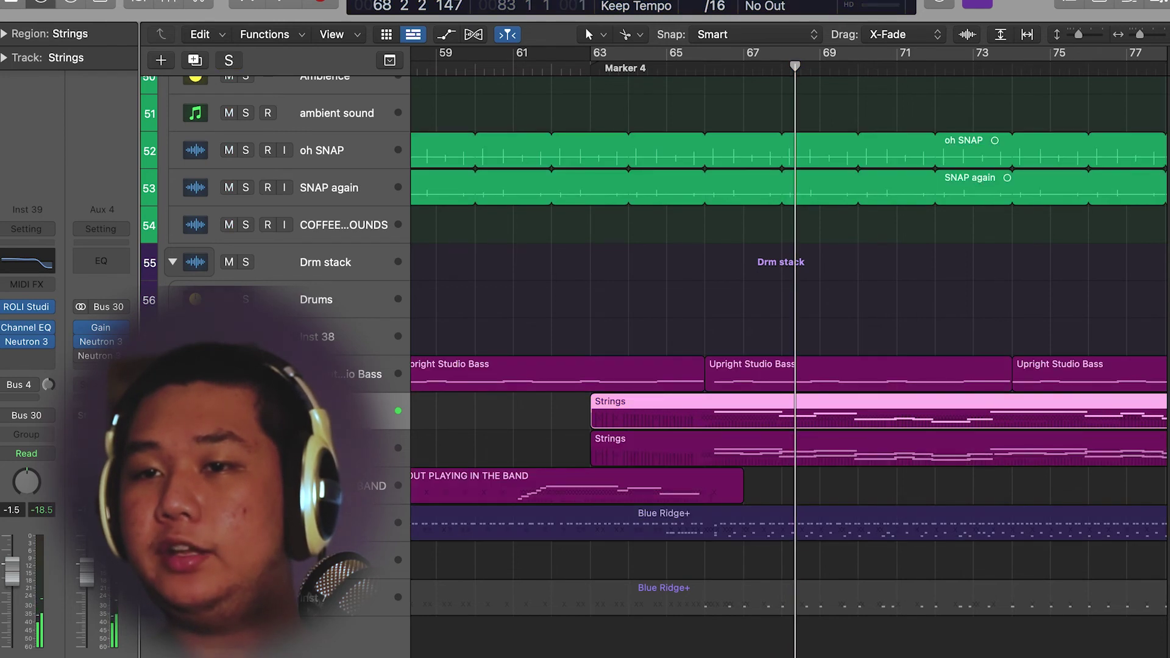
Listen to the lower Strings region soloed from about bar 66 to bar 68
left_click(878, 448)
key("ctrl+s")
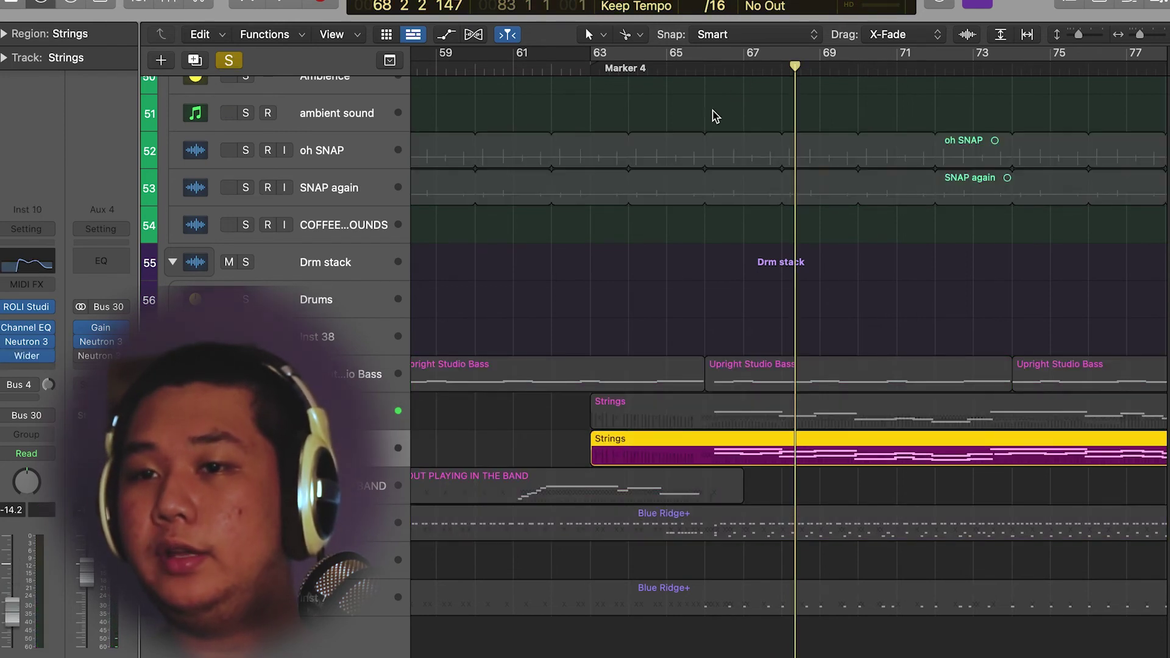
key("super+Down")
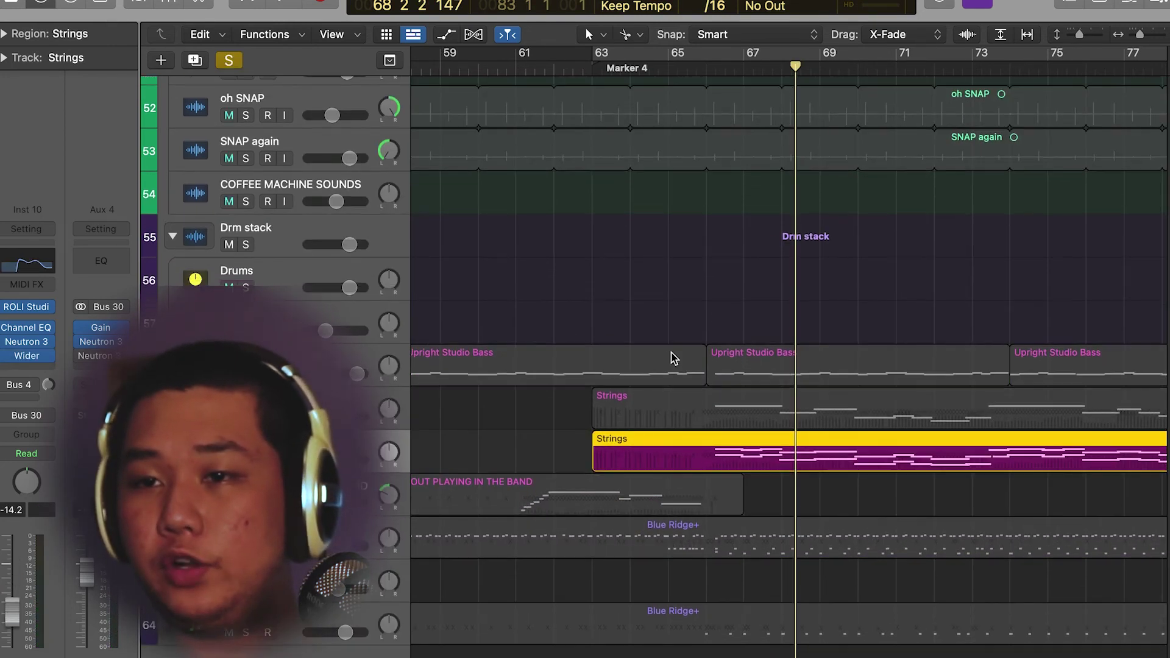
left_click(701, 82)
left_click(700, 72)
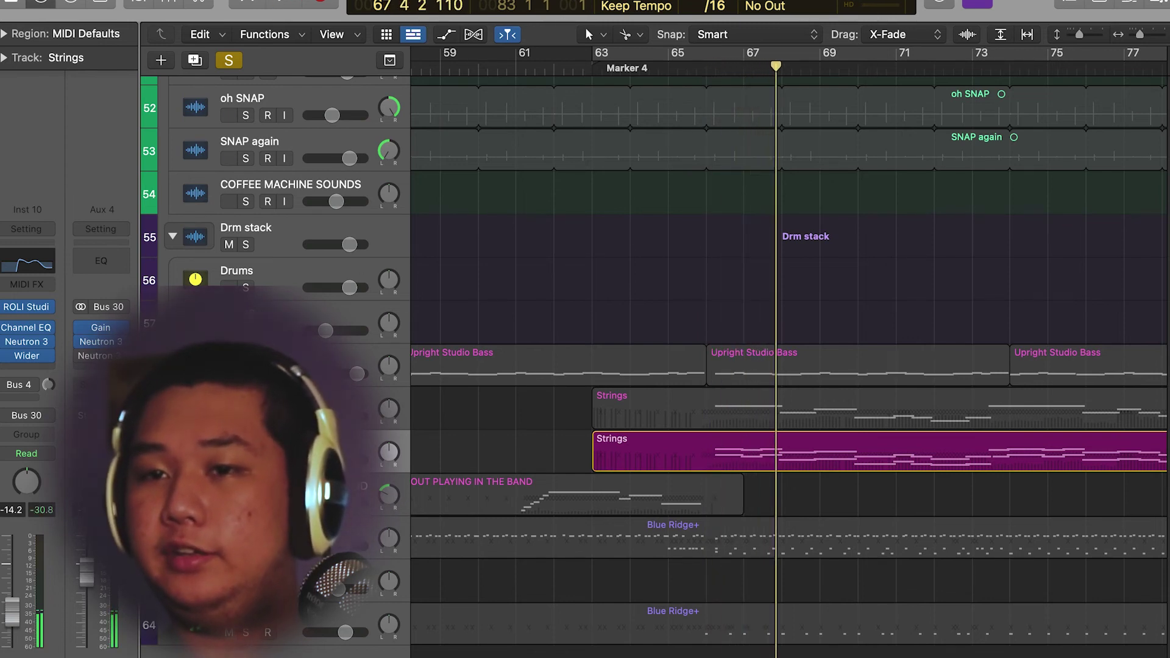
Add the upper Strings region to the solo, listen to both from about bar 65 to bar 70 and clear the solo
left_click(670, 408, "shift")
left_click(688, 69)
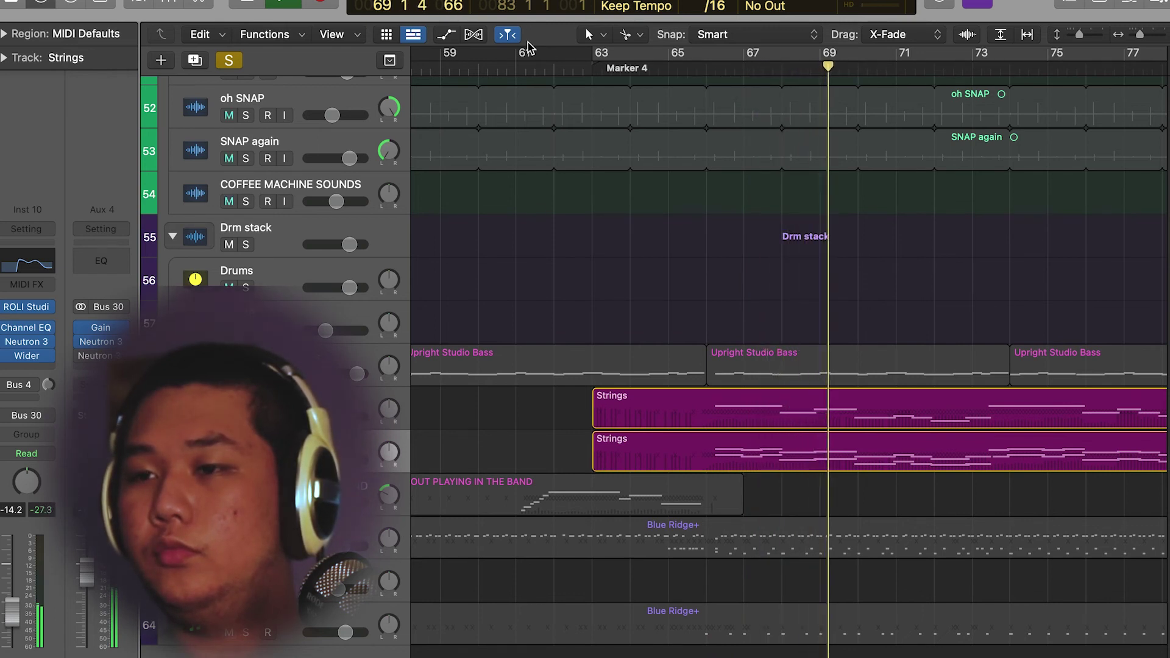
left_click(230, 61)
Listen to the earcandy bells and the above regions soloed together from bar 66 to about bar 70 and clear the solo
scroll(731, 415, "up", 10)
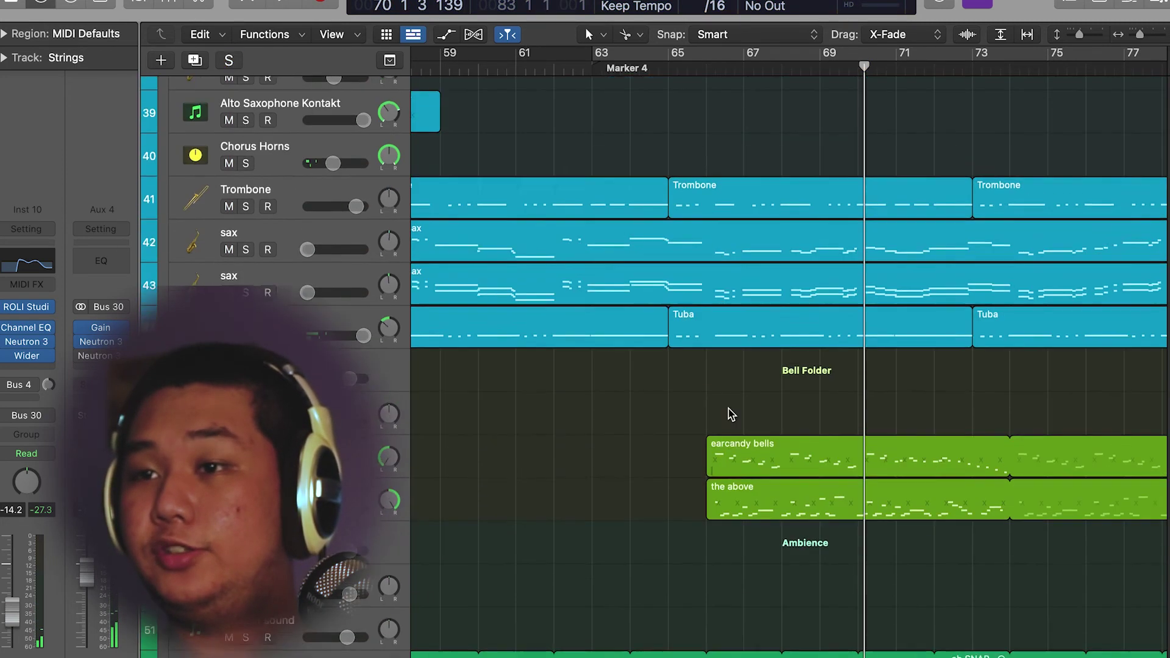
left_click(754, 478)
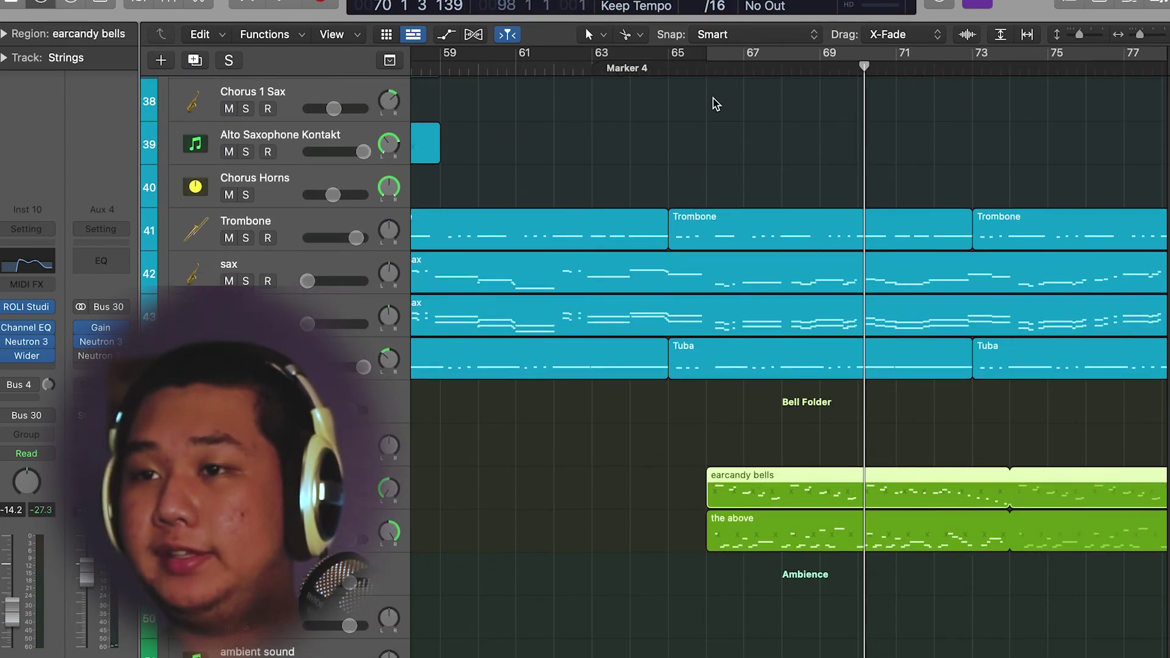
left_click(710, 67)
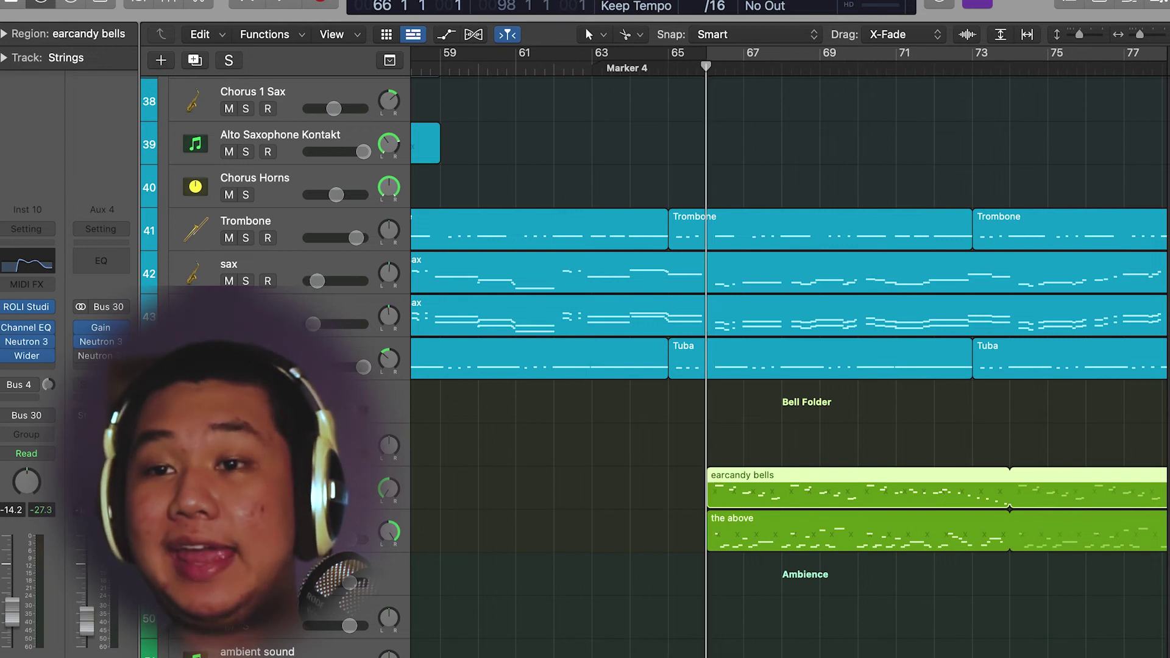
left_click(342, 482)
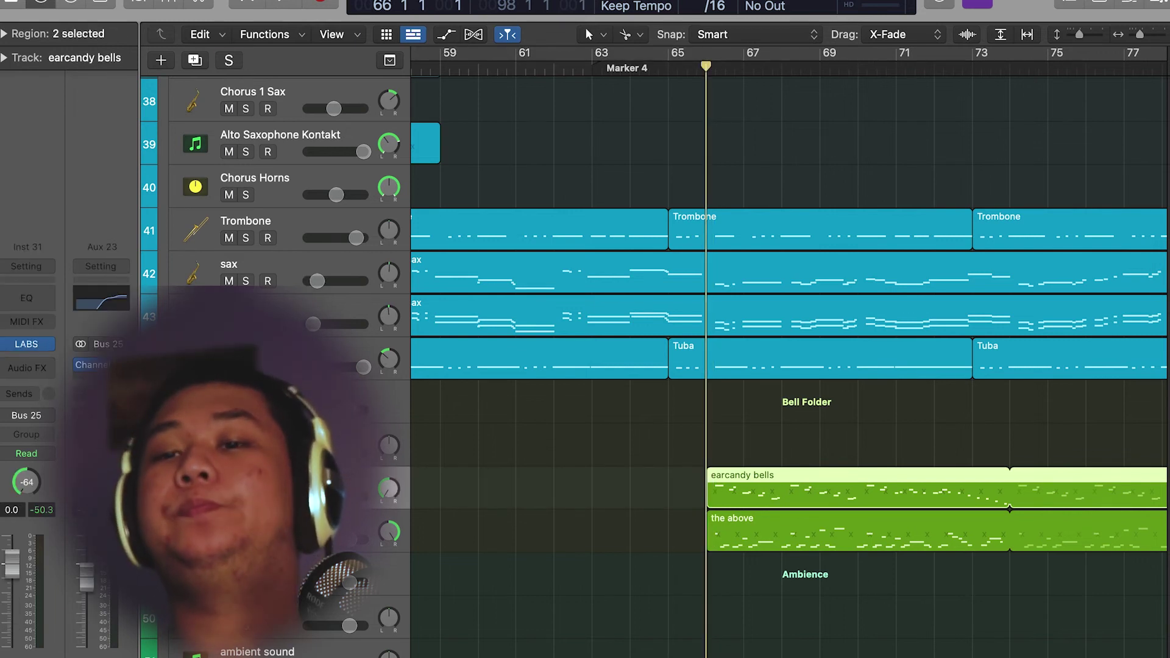
key("ctrl+s")
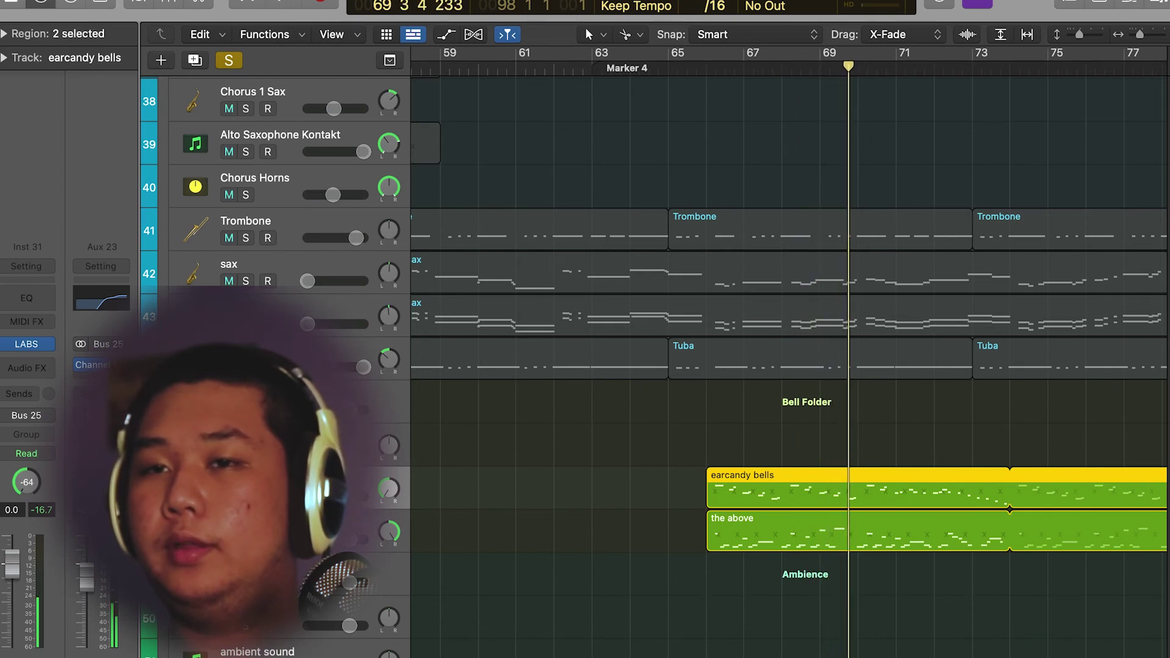
left_click(230, 59)
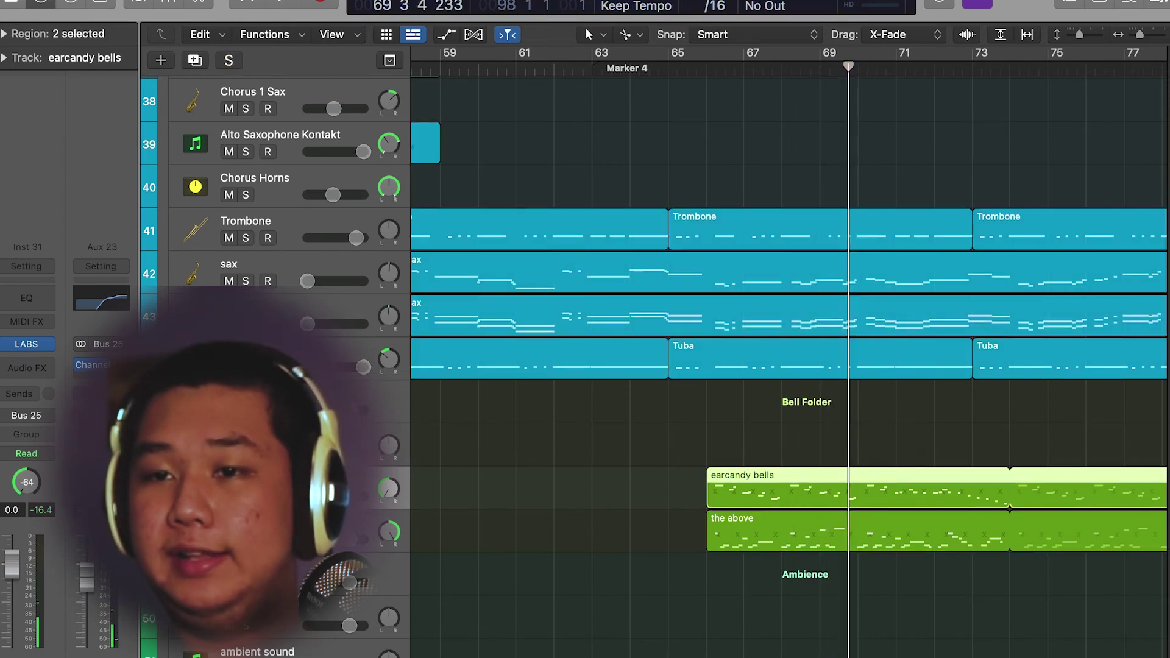
Listen to the earcandy bells region soloed on its own from about bar 66 to bar 68
key("ctrl+s")
left_click(701, 69)
key("space")
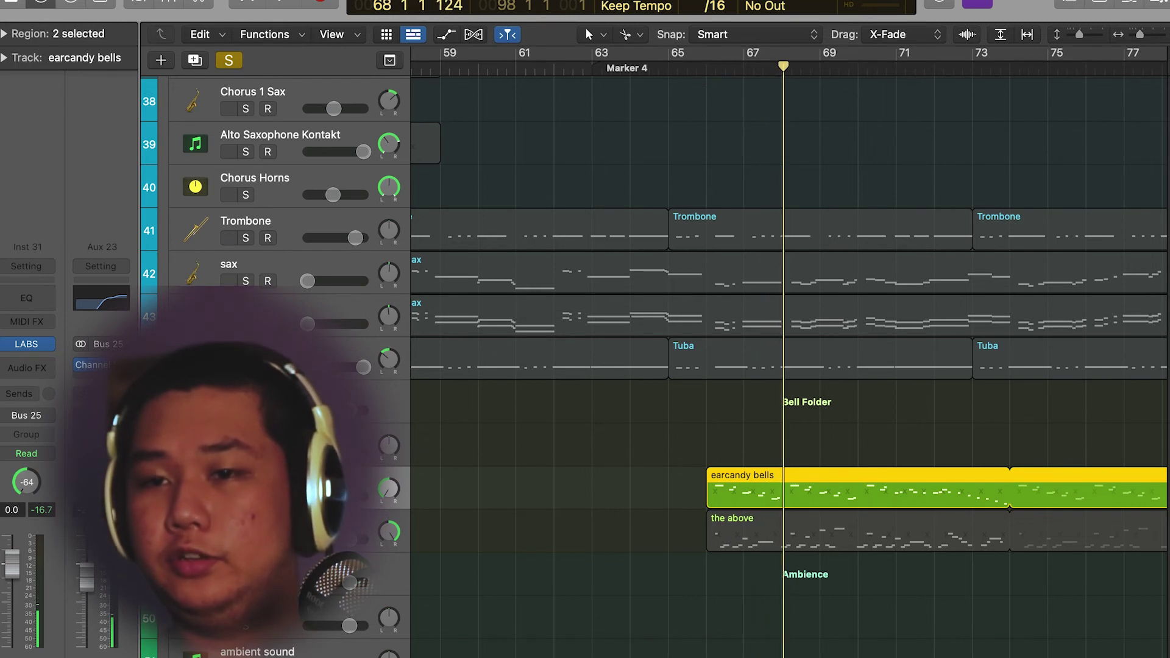
Mute the earcandy bells region, listen to the above region alone from about bar 66 to bar 69 and clear the solo
left_click(853, 530, "shift")
key("ctrl+m")
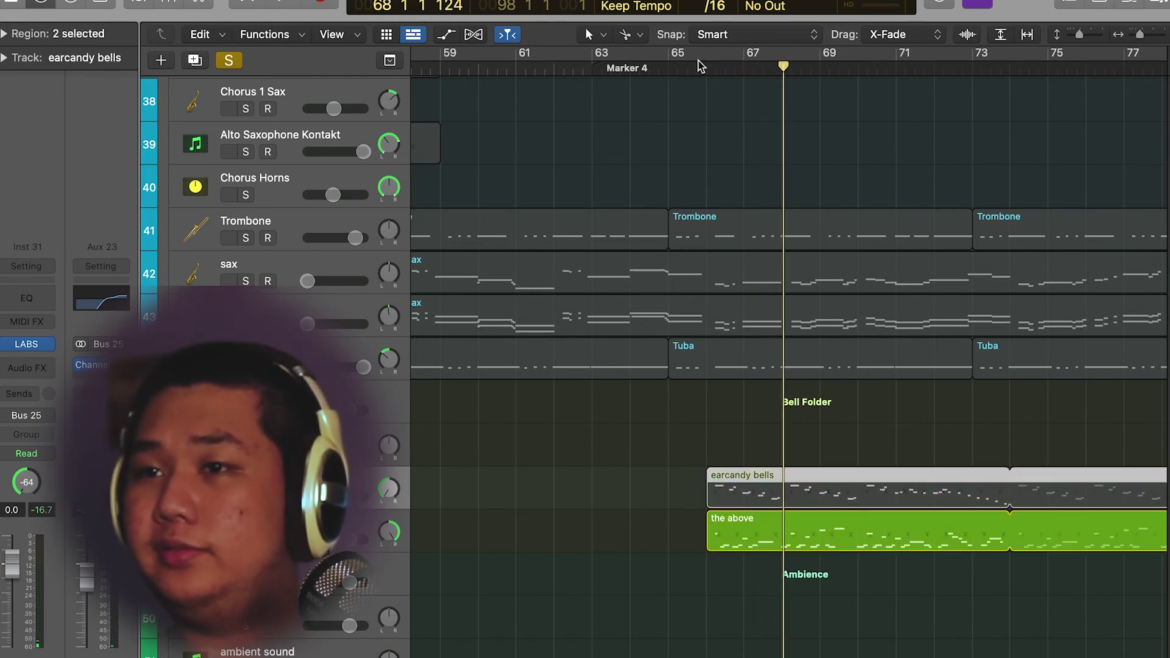
left_click(701, 67)
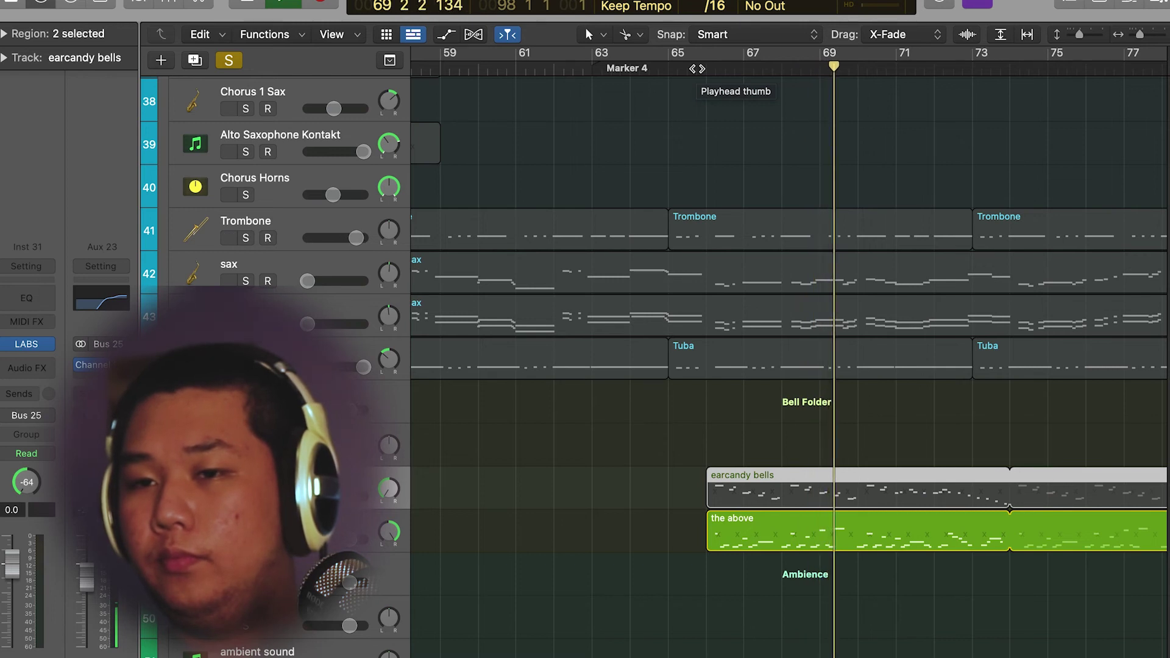
left_click(233, 62)
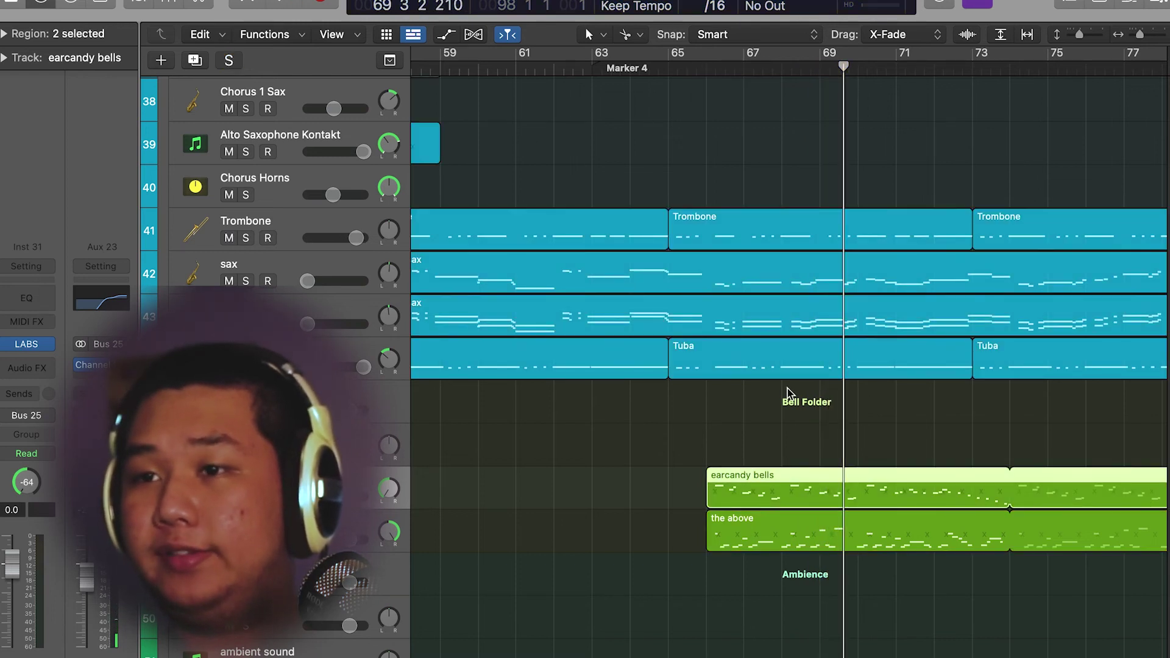
Examine the horn and piano regions across the arrangement, comparing the Chorus Piano part after Marker 4 with its neighbours
scroll(786, 396, "up", 5)
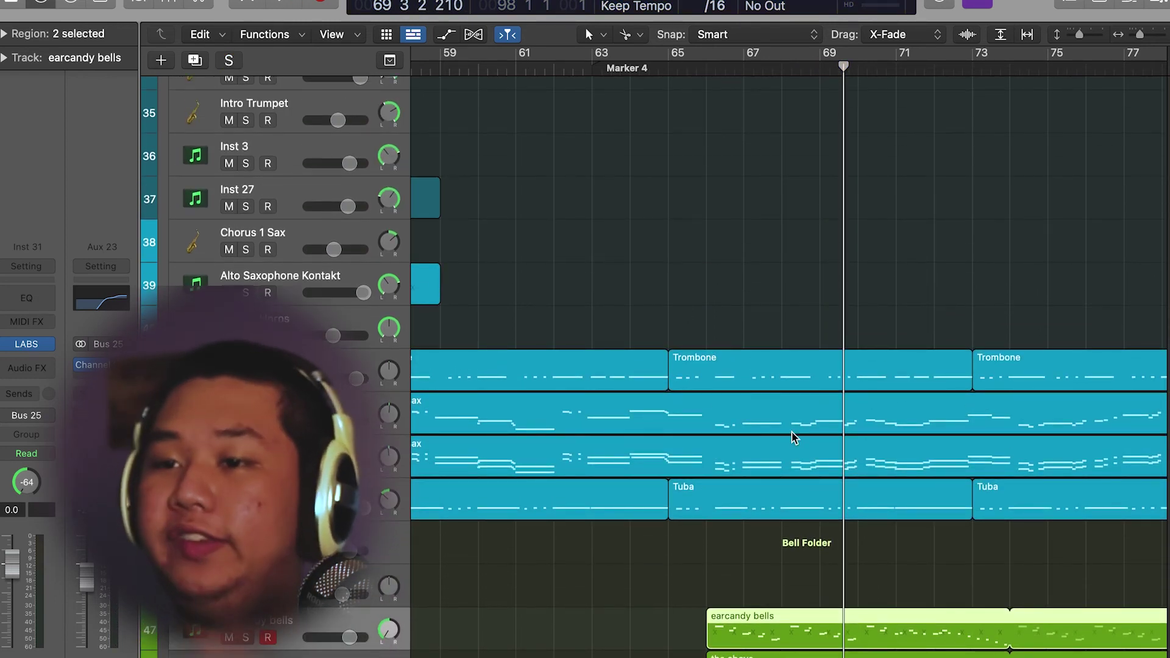
scroll(792, 436, "up", 10)
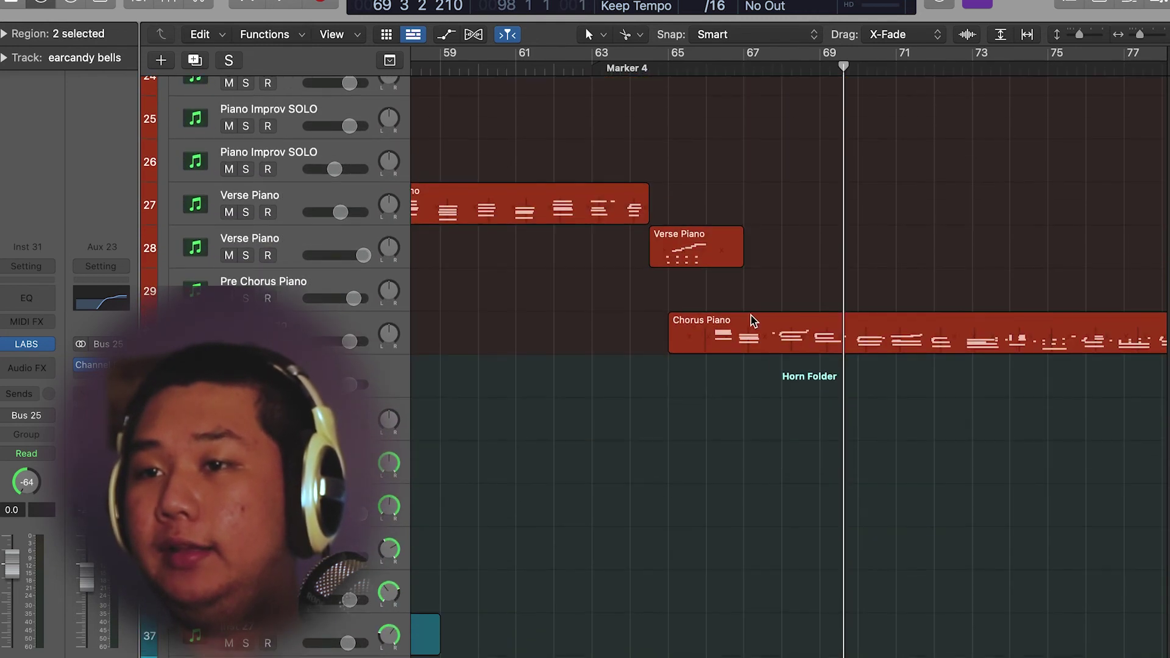
scroll(752, 306, "right", 5)
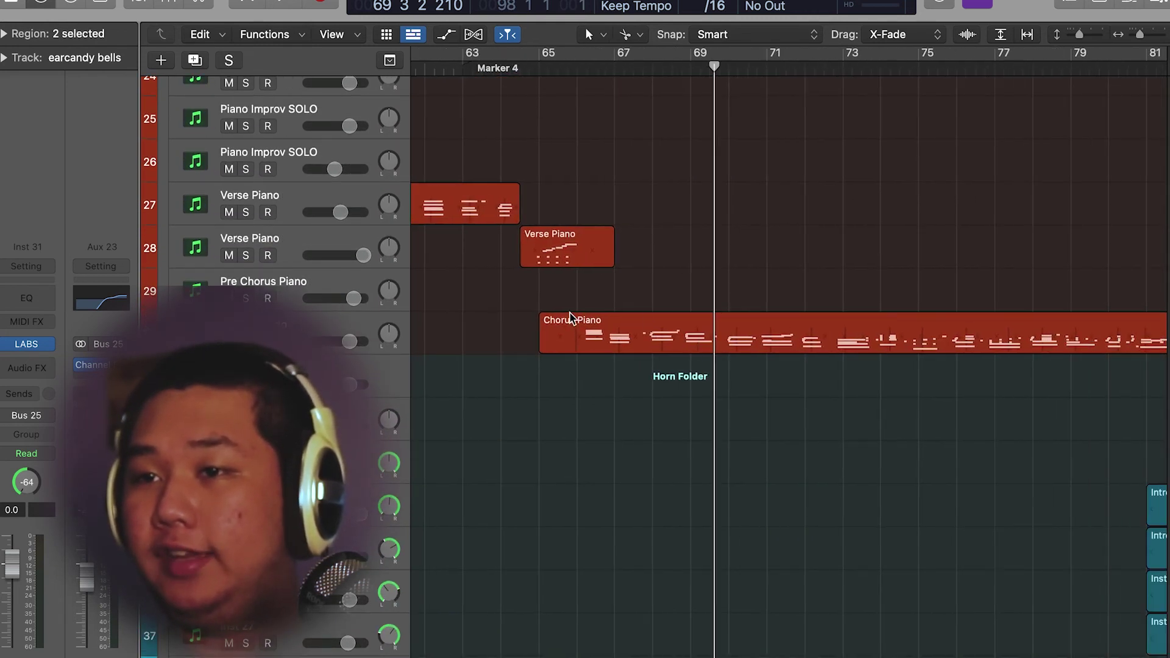
scroll(851, 382, "down", 10)
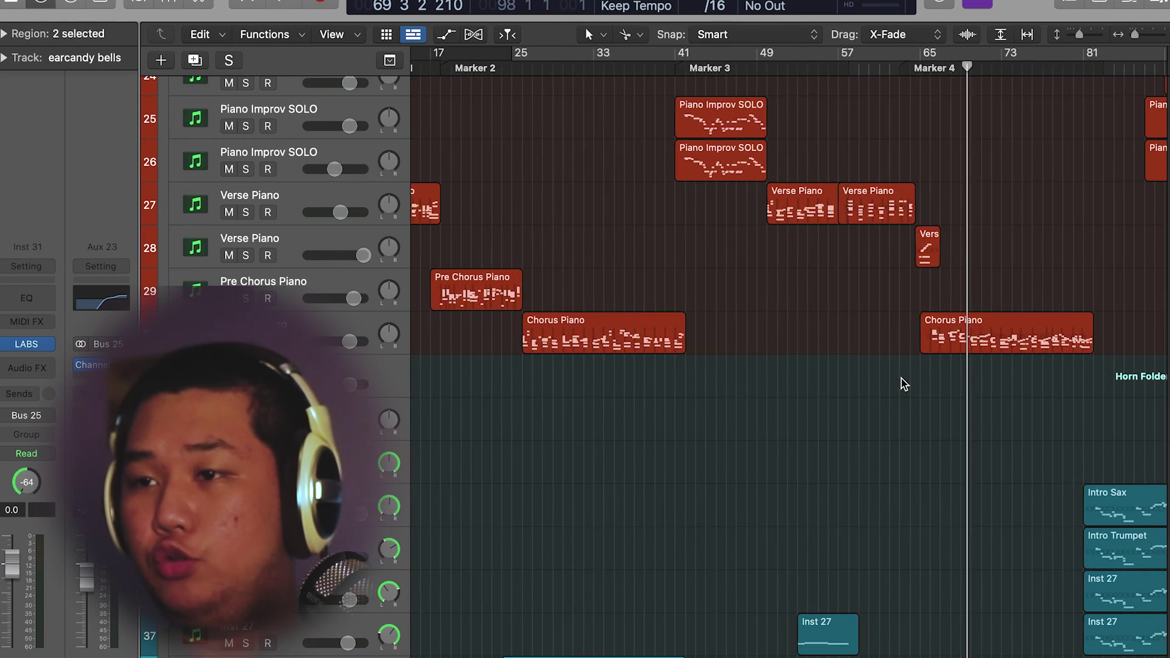
scroll(945, 405, "right", 6)
scroll(946, 405, "down", 5)
scroll(843, 180, "up", 2)
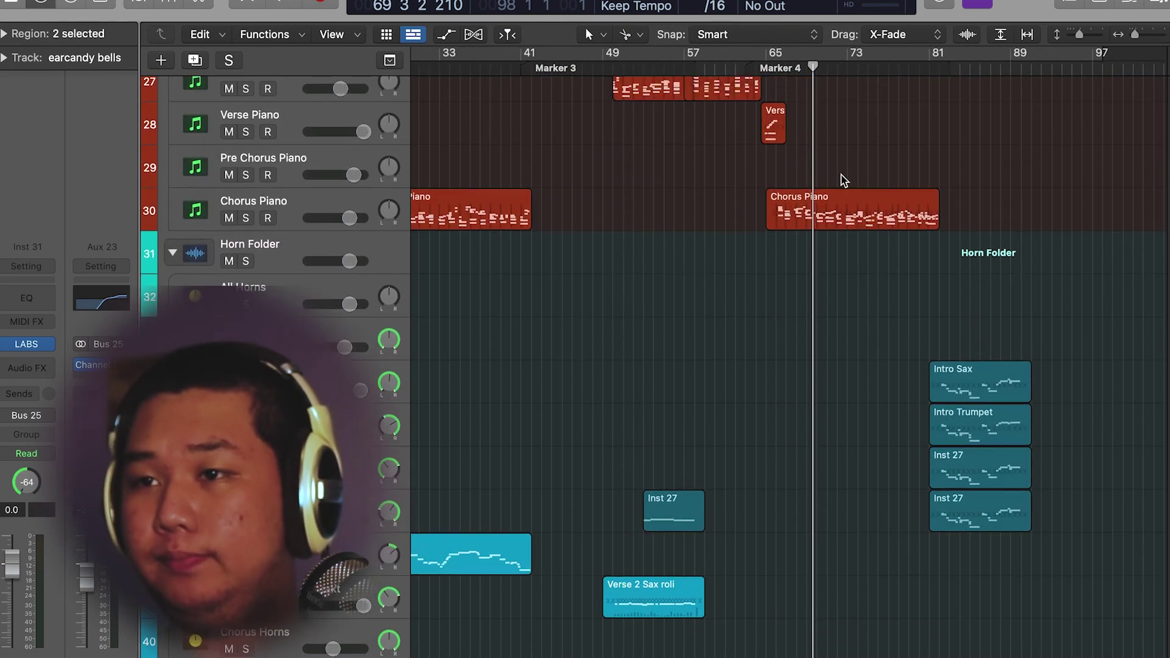
scroll(802, 167, "up", 2)
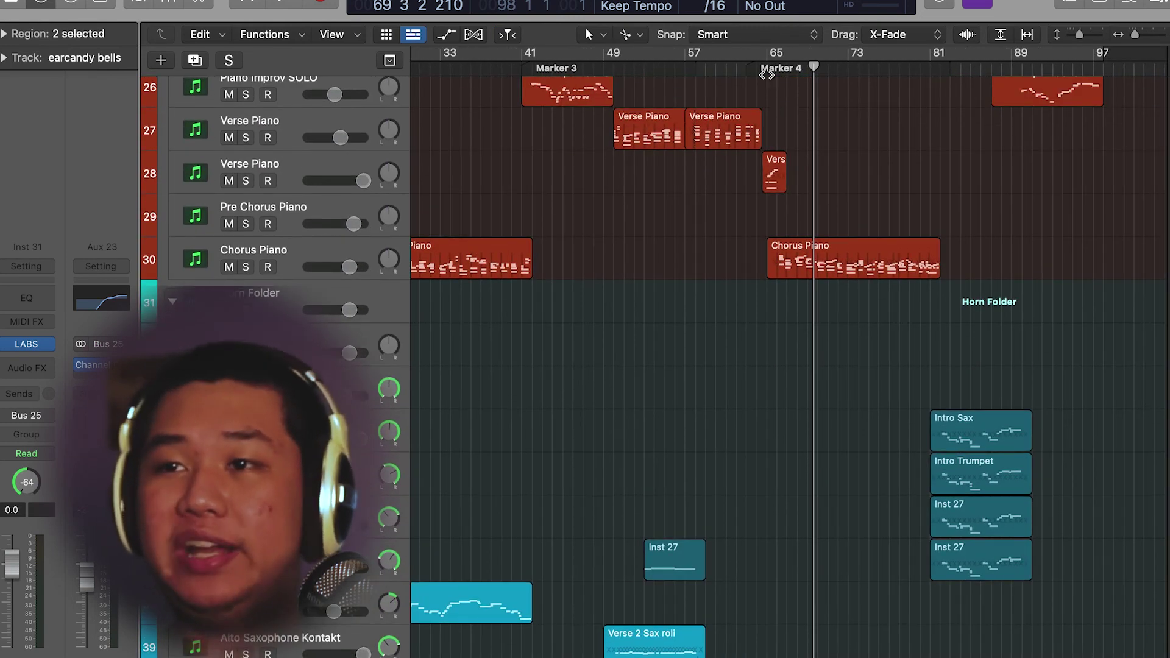
Place the playhead at bar 65 and look over the piano regions from bar 1 to the second chorus
left_click(765, 74)
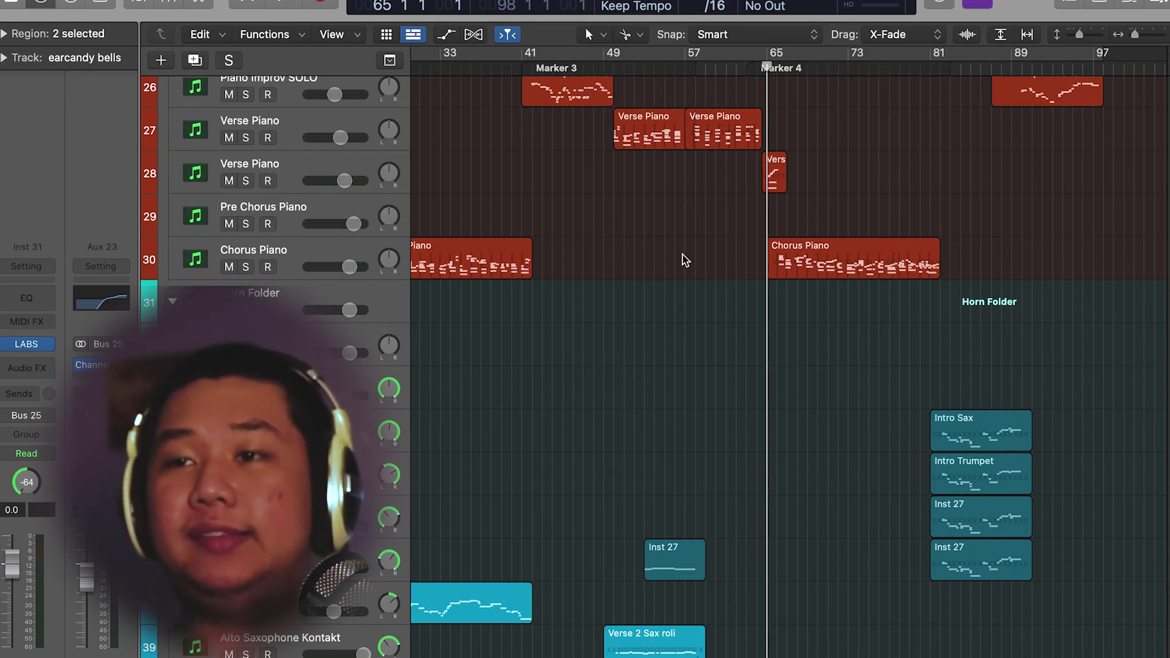
scroll(686, 261, "left", 10)
scroll(683, 268, "up", 5)
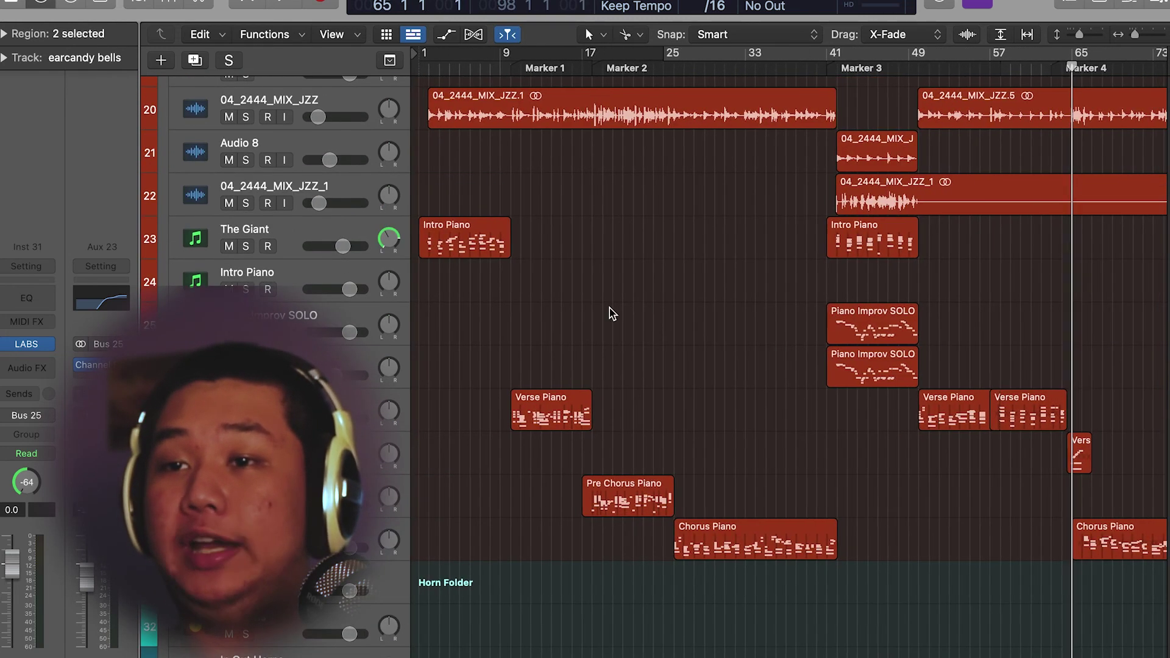
Play the arrangement from bar 65 and look over the chorus horn and bell regions after Marker 4
scroll(607, 309, "right", 15)
key("space")
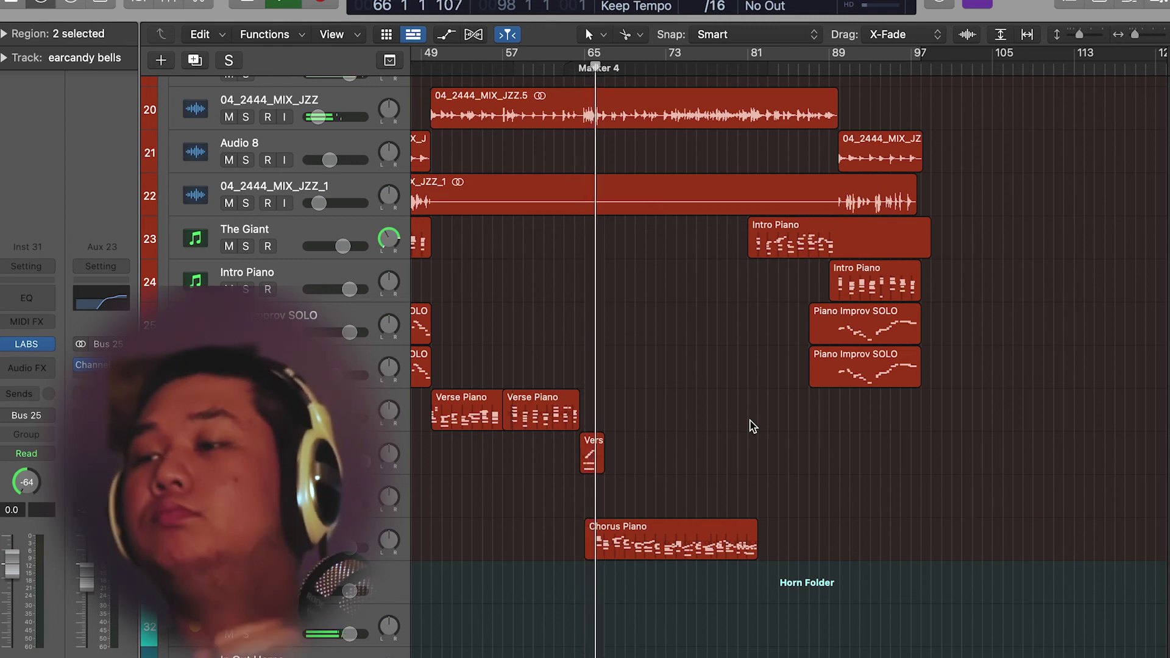
scroll(785, 469, "down", 1)
scroll(785, 470, "down", 15)
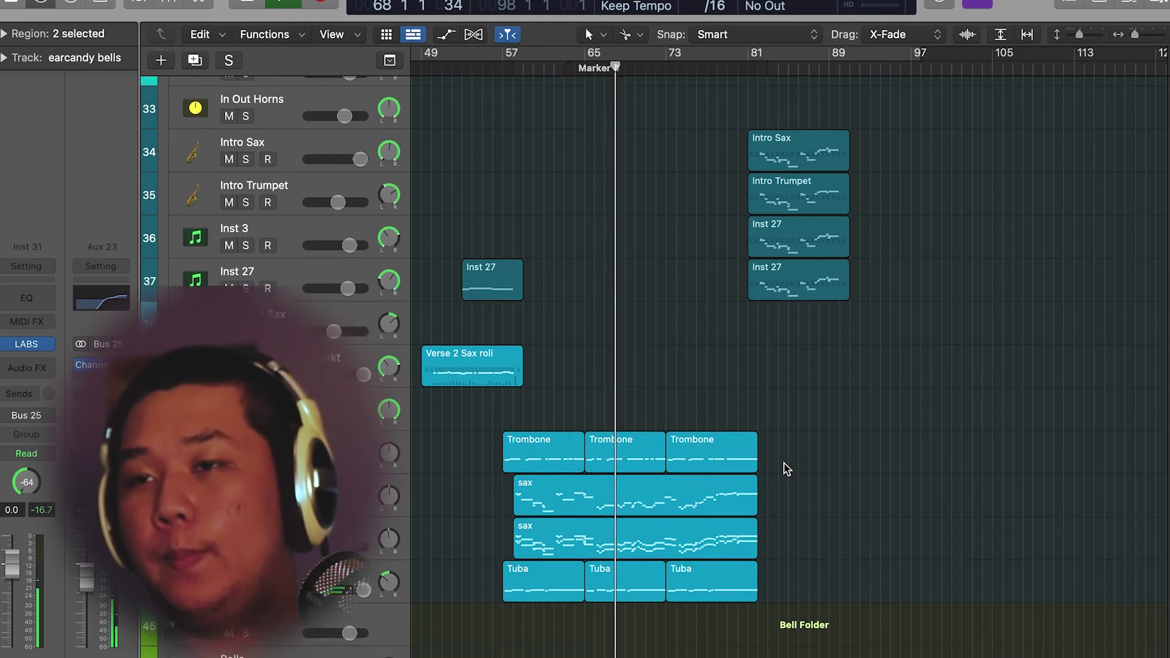
scroll(786, 468, "down", 6)
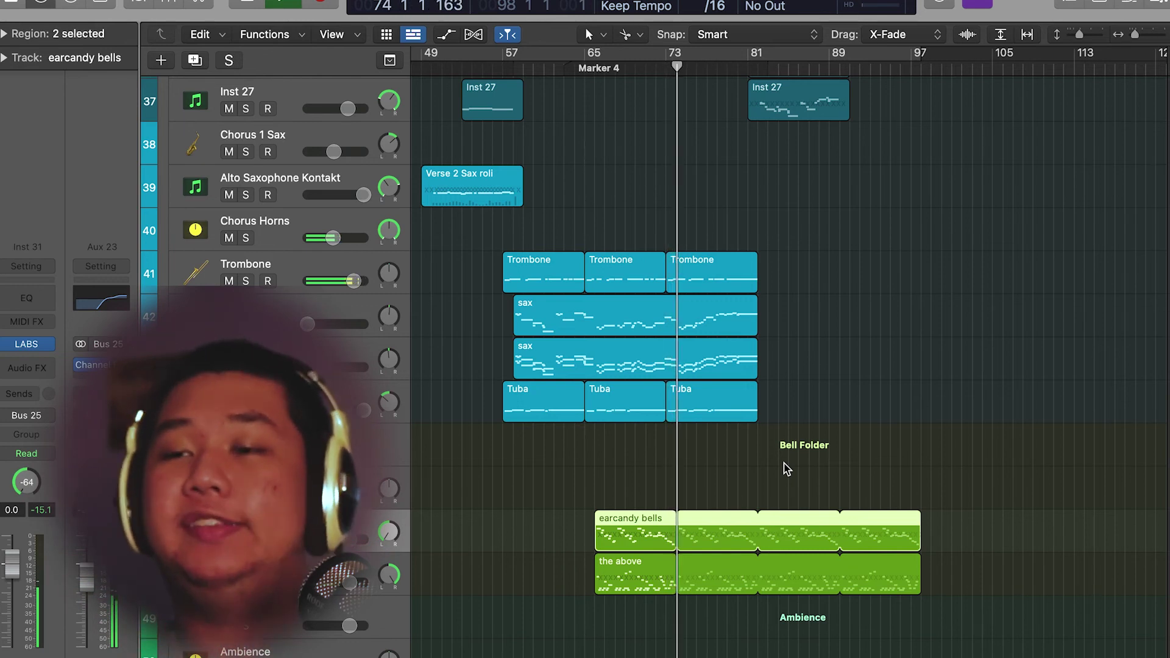
scroll(1017, 435, "up", 1)
Keep listening through about bar 80 while looking over the piano and backing harmony regions of the second chorus
scroll(1023, 435, "up", 10)
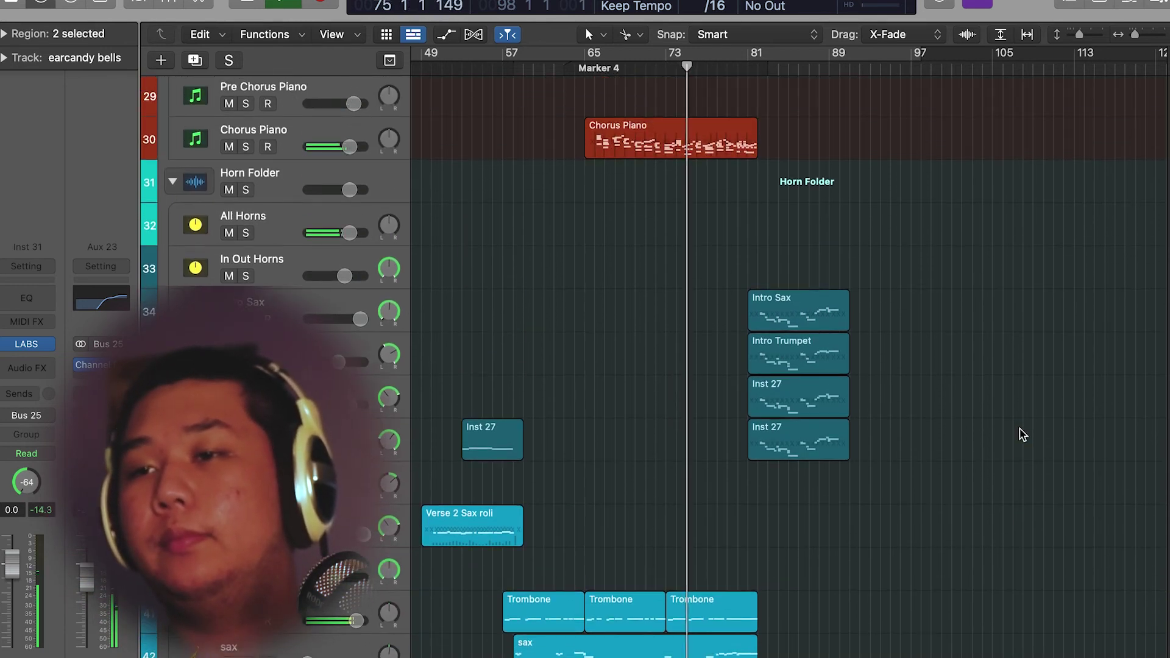
scroll(1023, 435, "up", 8)
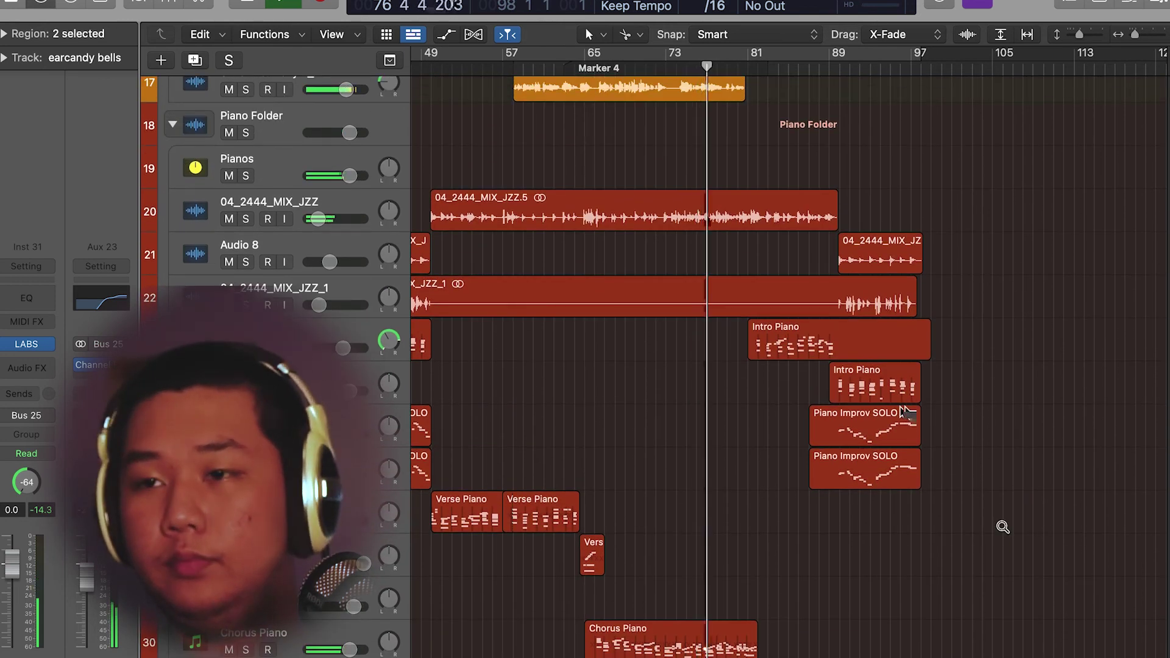
scroll(999, 521, "up", 2)
scroll(1003, 527, "down", 2)
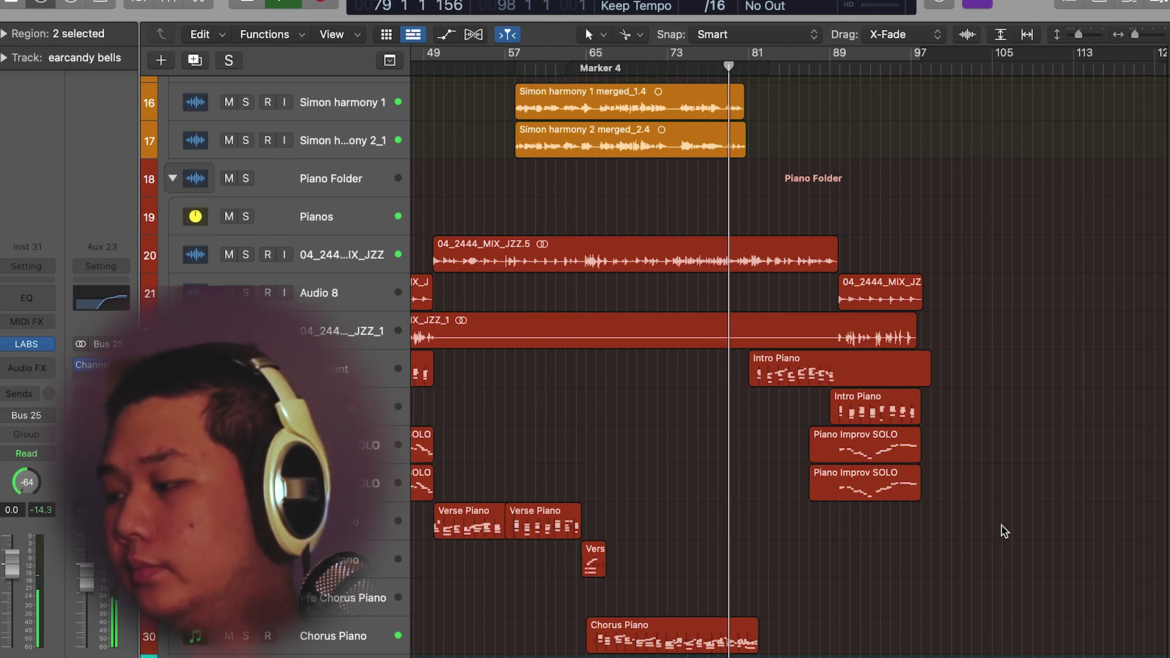
scroll(1004, 532, "up", 8)
scroll(1004, 531, "down", 10)
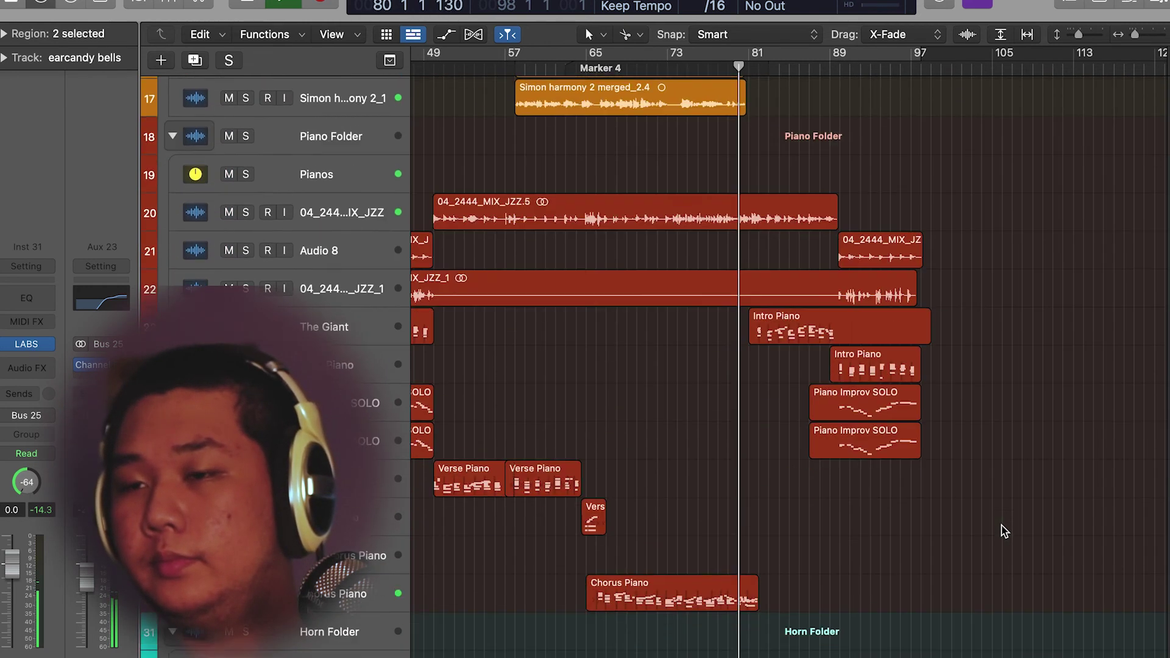
Listen to the section from bar 81 while examining the intro horn, bell, ambience, bass and strings regions
scroll(1004, 531, "down", 10)
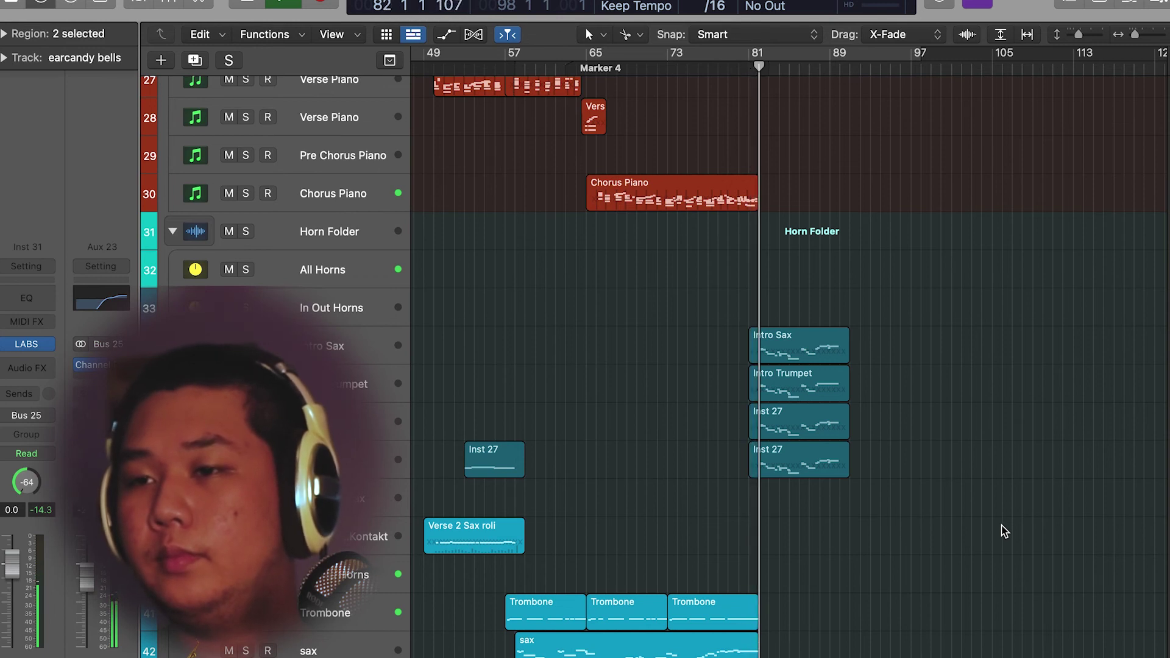
scroll(1004, 532, "down", 5)
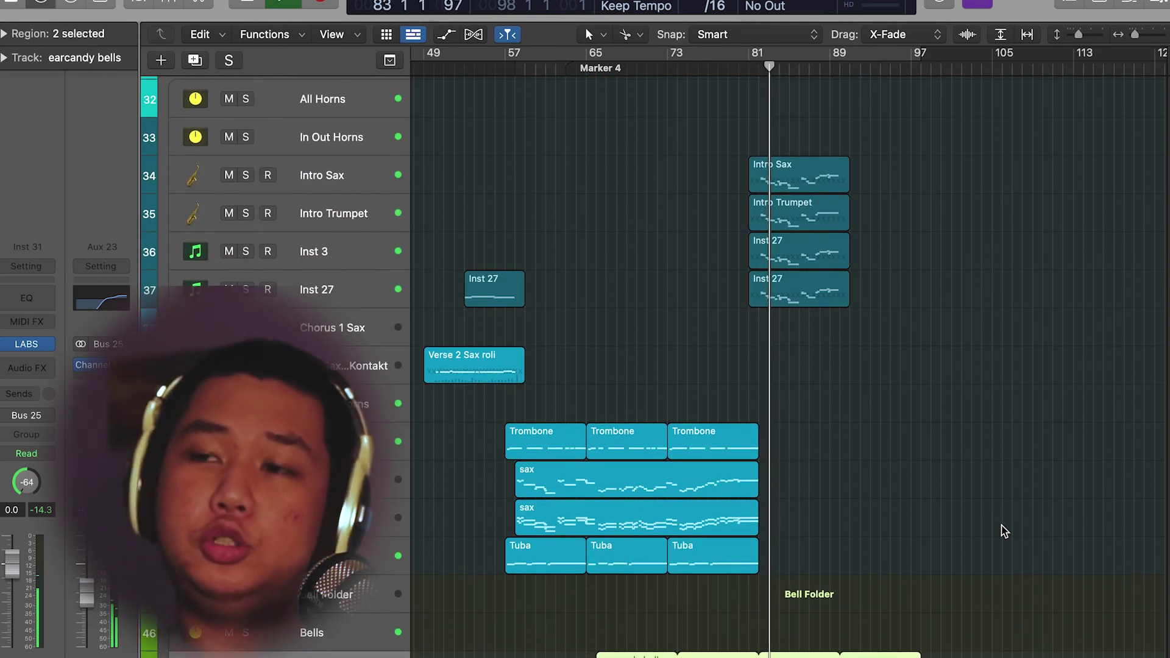
scroll(1004, 531, "up", 1)
scroll(1004, 532, "down", 16)
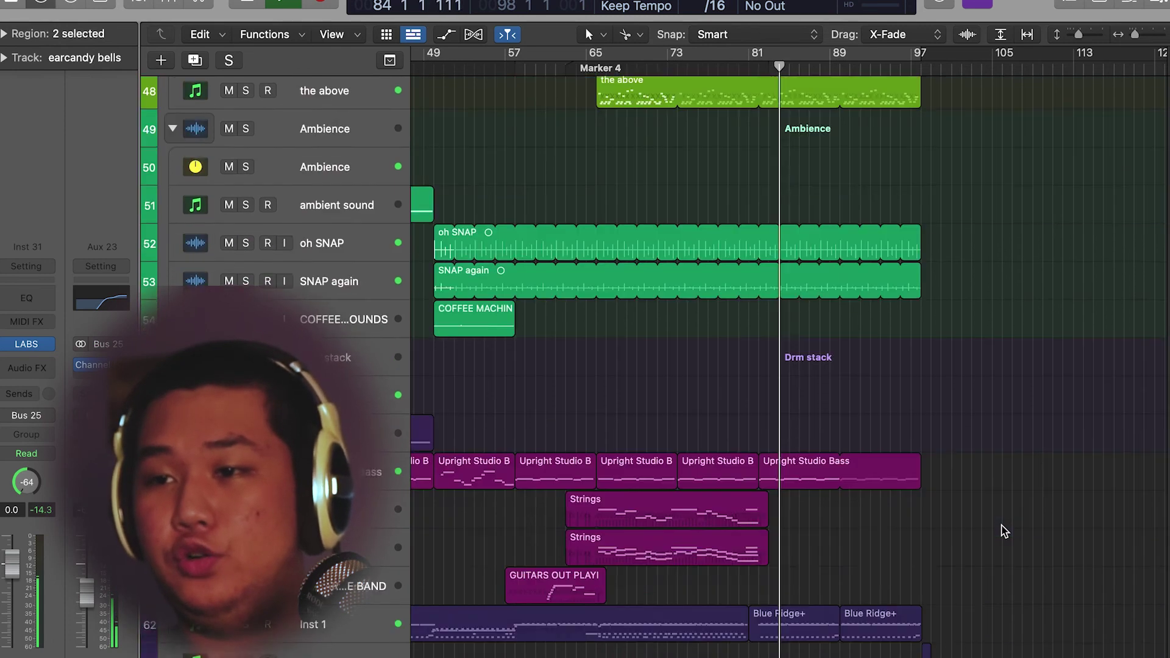
scroll(1004, 532, "down", 3)
scroll(849, 261, "up", 12)
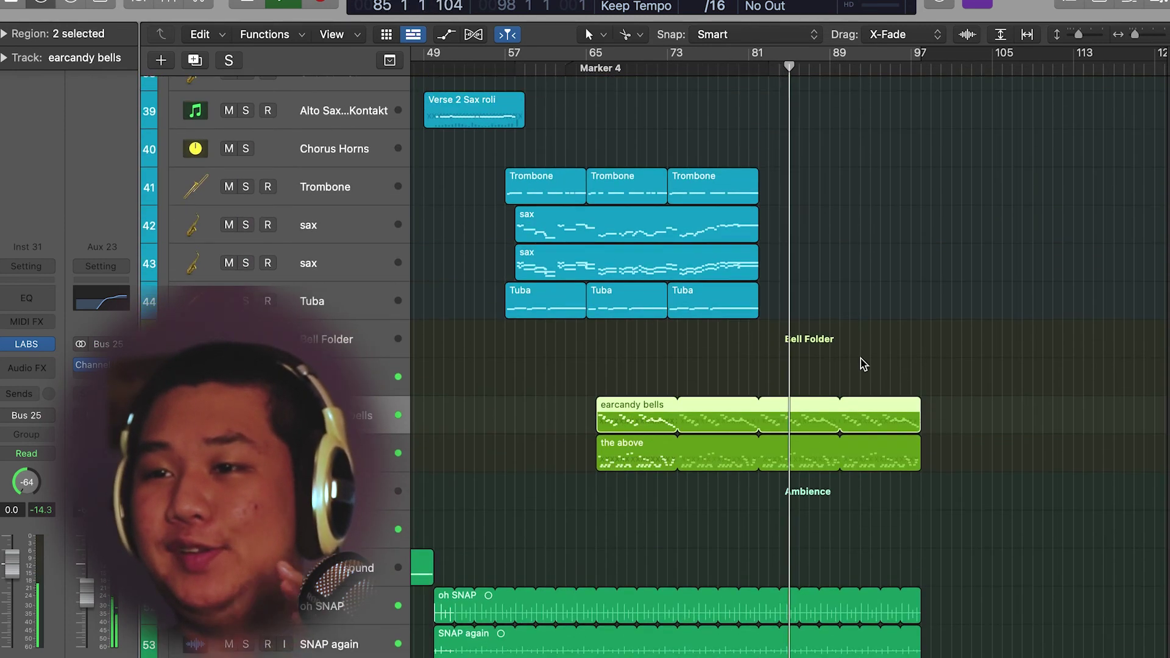
scroll(861, 359, "up", 1)
scroll(861, 359, "down", 1)
scroll(902, 434, "up", 11)
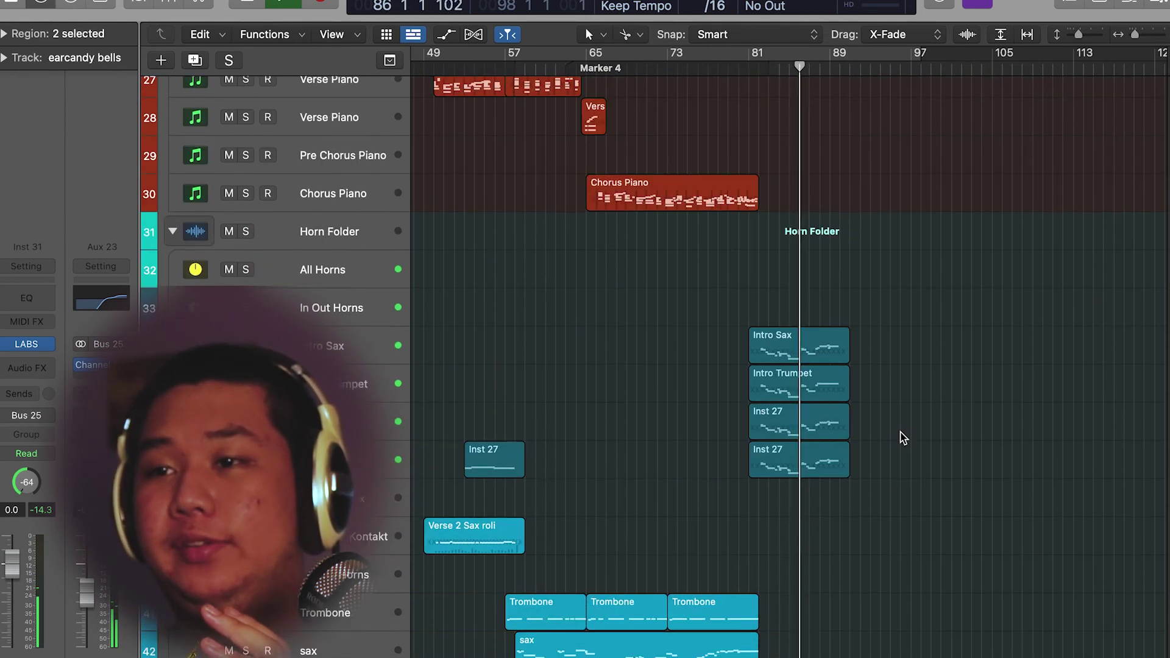
Select the two Piano Improv SOLO regions near bar 89 one after the other and listen through about bar 96
scroll(903, 437, "up", 3)
scroll(903, 439, "up", 3)
left_click(856, 251)
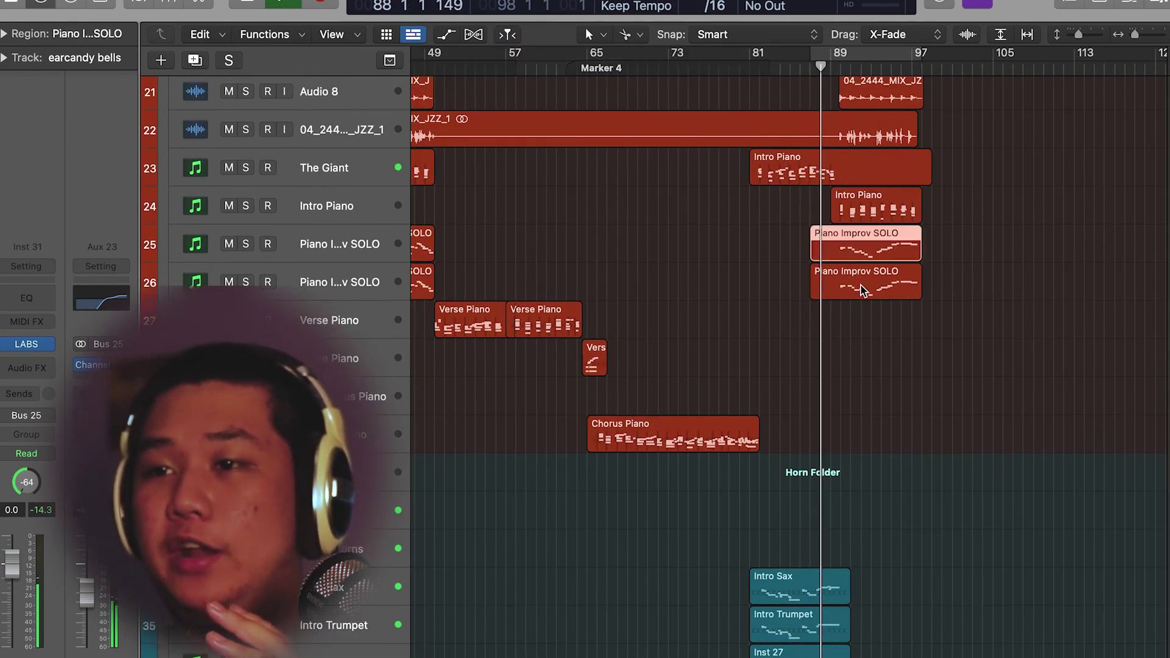
left_click(863, 289)
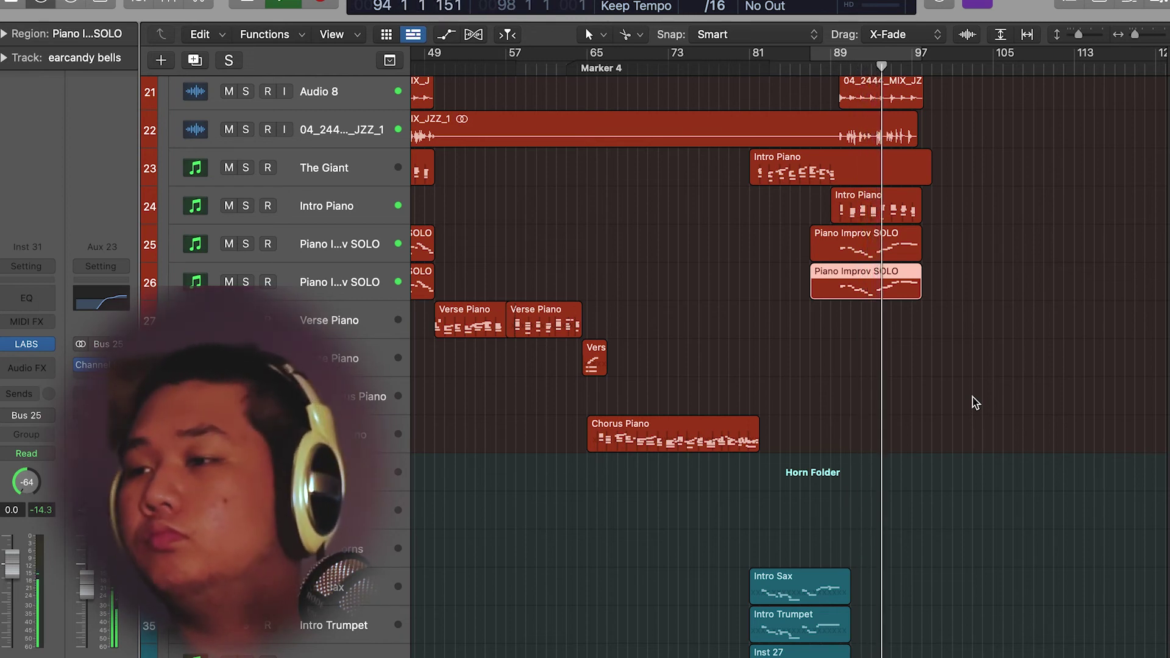
scroll(1000, 415, "up", 8)
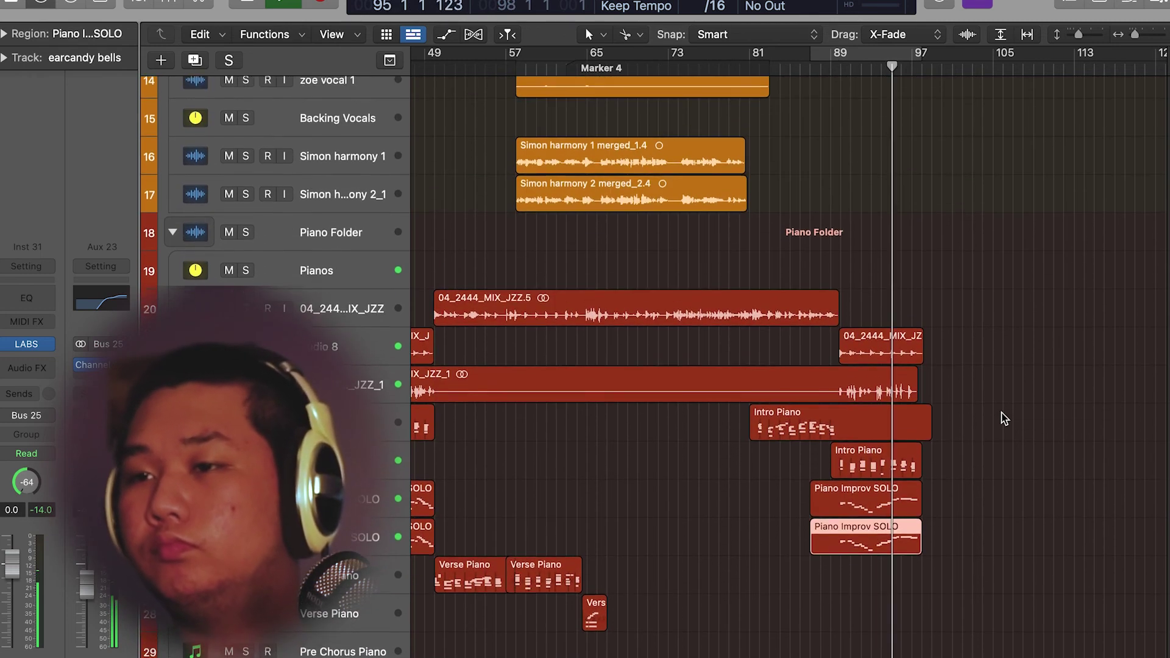
scroll(1005, 420, "down", 7)
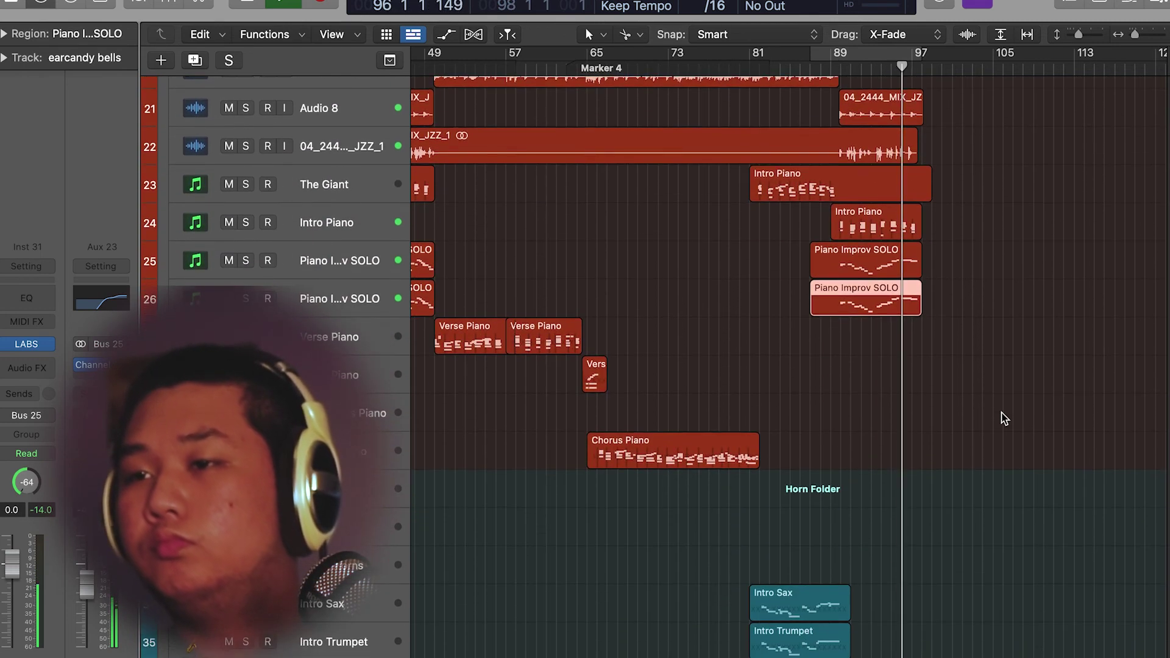